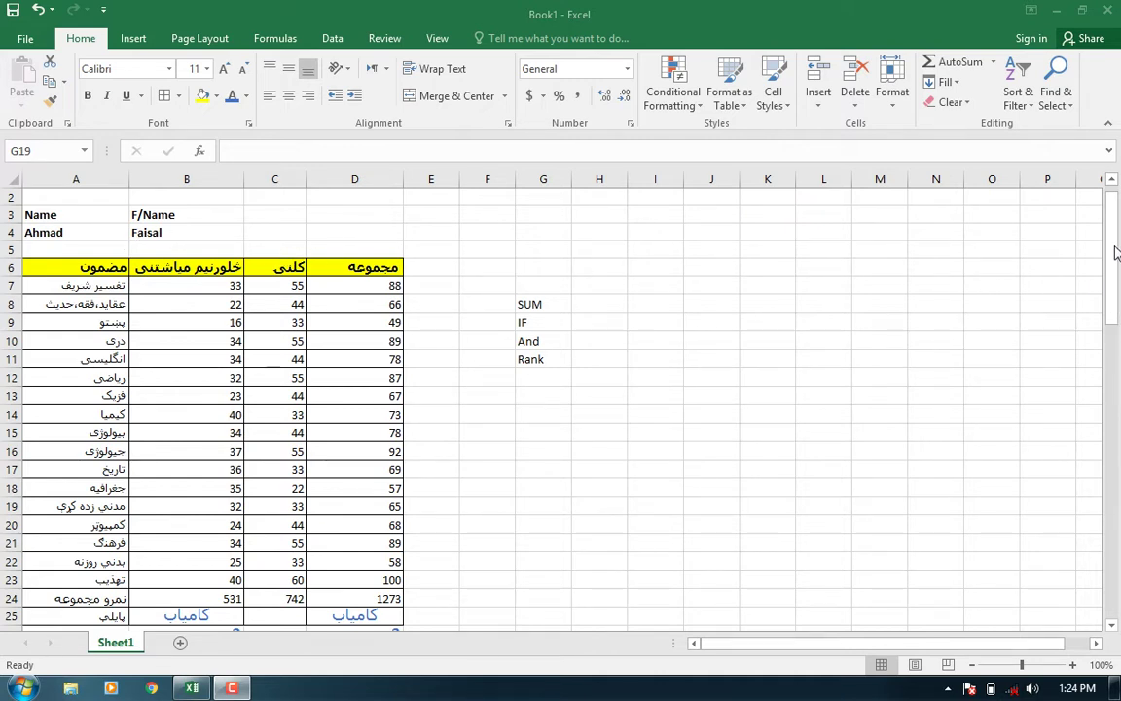
Step: Change the first subject's mark in B7 to 16 after dismissing the colour-scheme warning
{"action": "mouse_move", "coordinate": [1116, 253]}
{"action": "left_mouse_down"}
{"action": "mouse_move", "coordinate": [1117, 587]}
{"action": "mouse_move", "coordinate": [1116, 243]}
{"action": "left_mouse_up"}
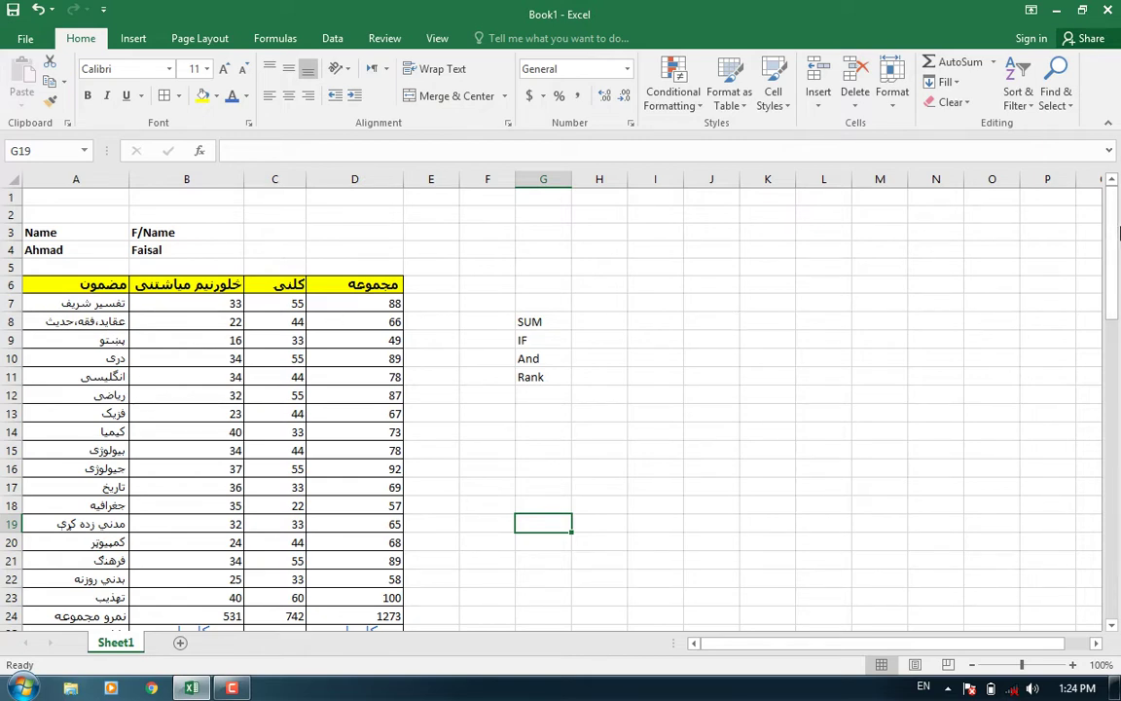
{"action": "left_click_drag", "start_coordinate": [1117, 245], "coordinate": [1116, 268]}
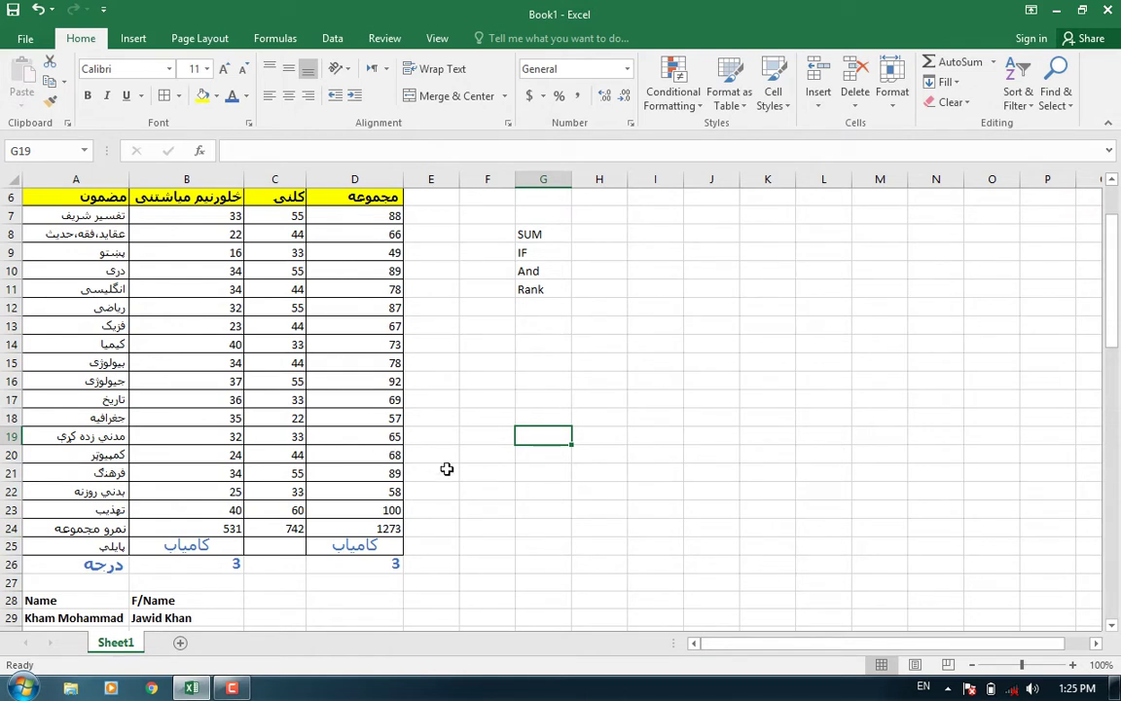
{"action": "scroll", "coordinate": [206, 334], "scroll_direction": "up", "scroll_amount": 1}
{"action": "scroll", "coordinate": [209, 350], "scroll_direction": "down", "scroll_amount": 1}
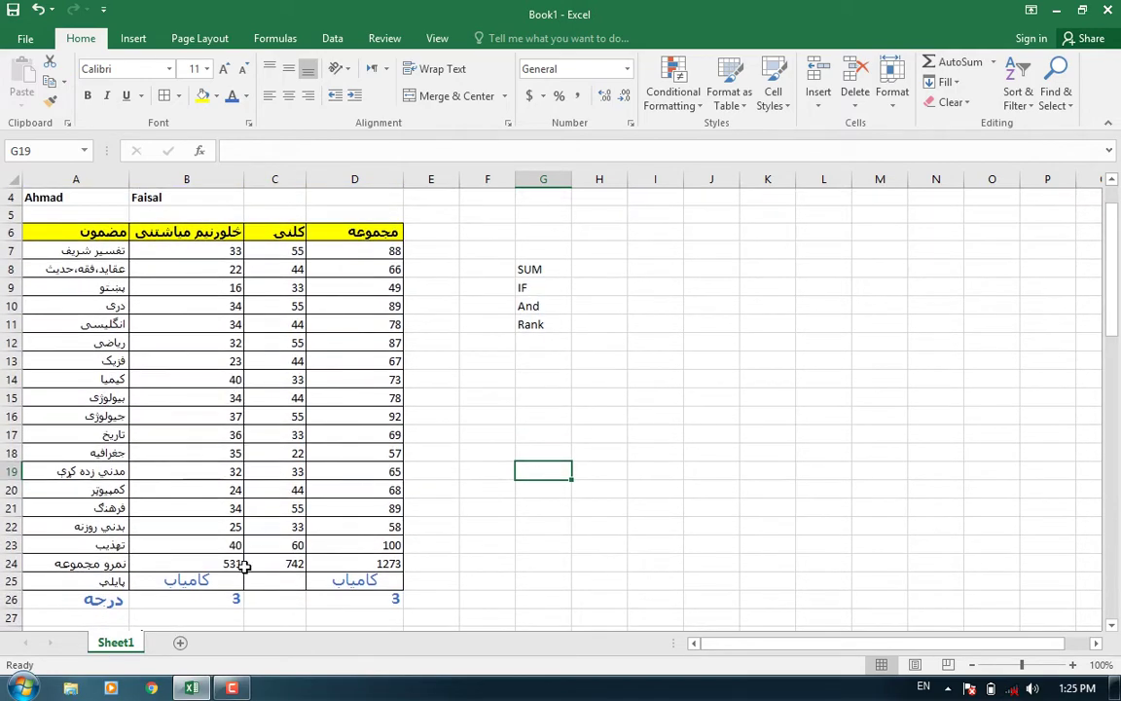
{"action": "scroll", "coordinate": [102, 255], "scroll_direction": "up", "scroll_amount": 1}
{"action": "scroll", "coordinate": [239, 365], "scroll_direction": "down", "scroll_amount": 5}
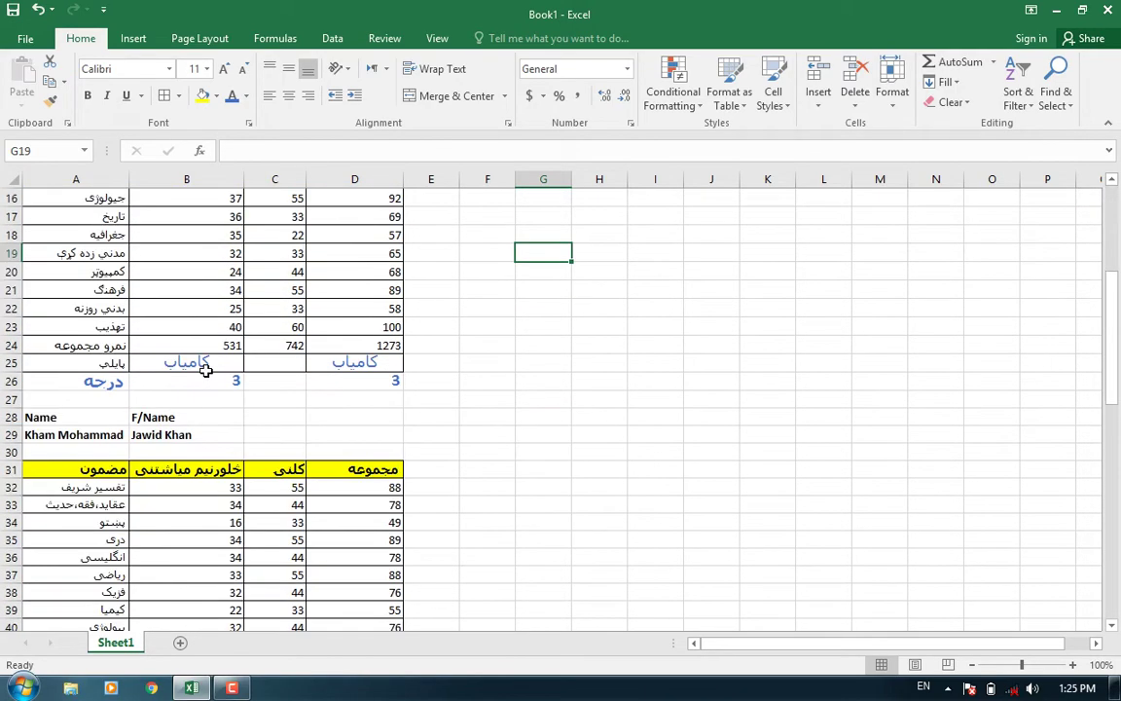
{"action": "scroll", "coordinate": [207, 372], "scroll_direction": "down", "scroll_amount": 4}
{"action": "scroll", "coordinate": [207, 372], "scroll_direction": "down", "scroll_amount": 5}
{"action": "scroll", "coordinate": [218, 382], "scroll_direction": "down", "scroll_amount": 1}
{"action": "scroll", "coordinate": [292, 404], "scroll_direction": "up", "scroll_amount": 9}
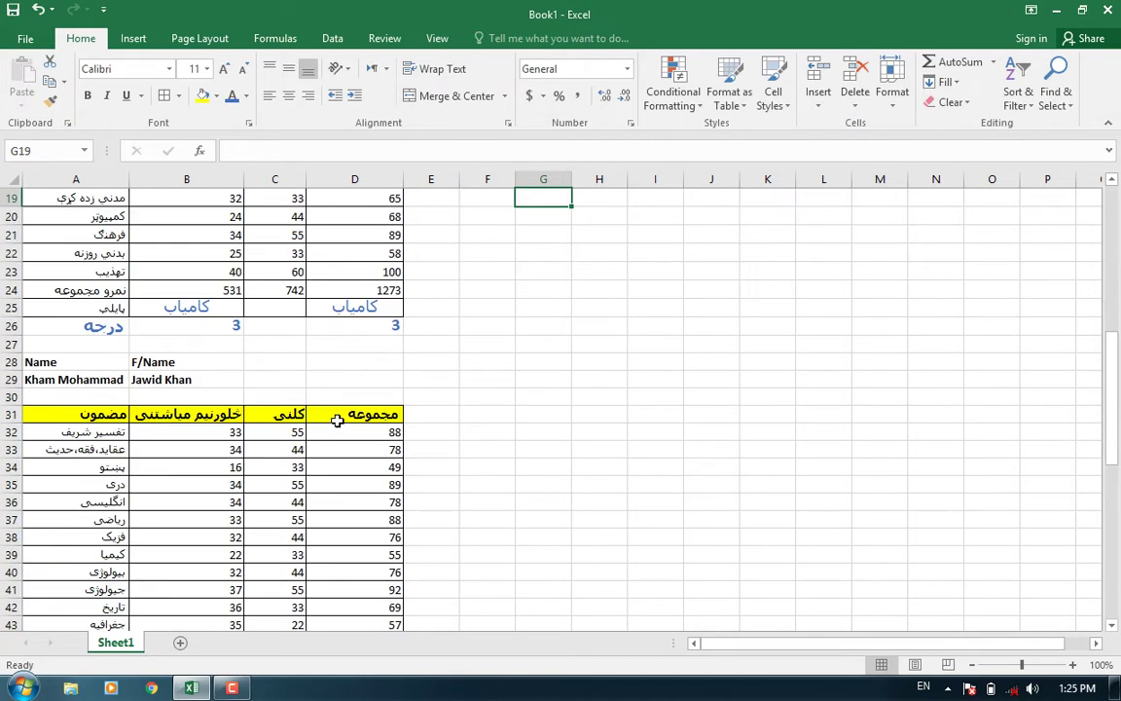
{"action": "scroll", "coordinate": [337, 420], "scroll_direction": "up", "scroll_amount": 1}
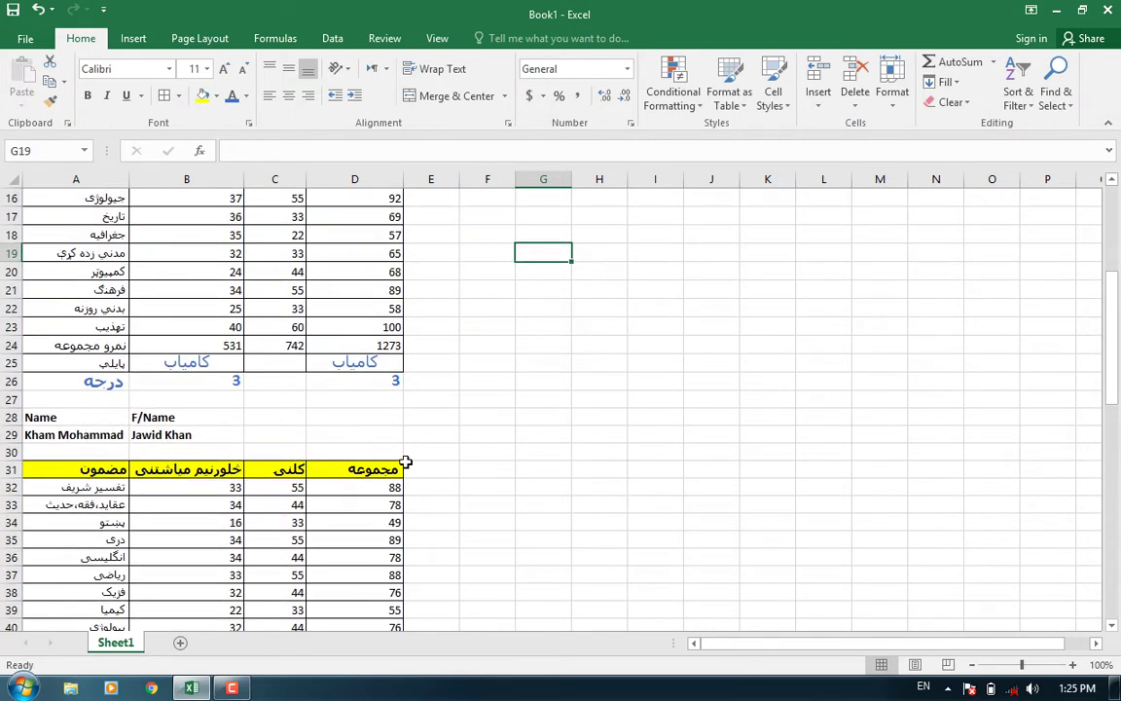
{"action": "scroll", "coordinate": [403, 462], "scroll_direction": "up", "scroll_amount": 5}
{"action": "scroll", "coordinate": [389, 447], "scroll_direction": "down", "scroll_amount": 2}
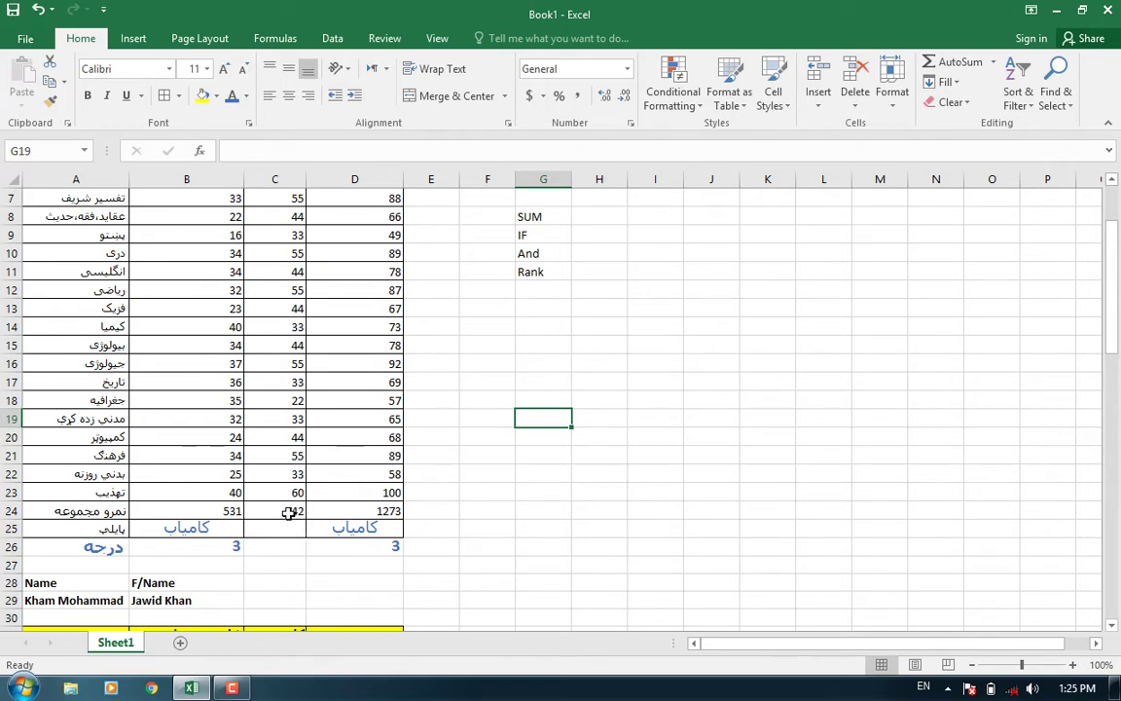
{"action": "scroll", "coordinate": [258, 448], "scroll_direction": "up", "scroll_amount": 2}
{"action": "scroll", "coordinate": [251, 411], "scroll_direction": "down", "scroll_amount": 1}
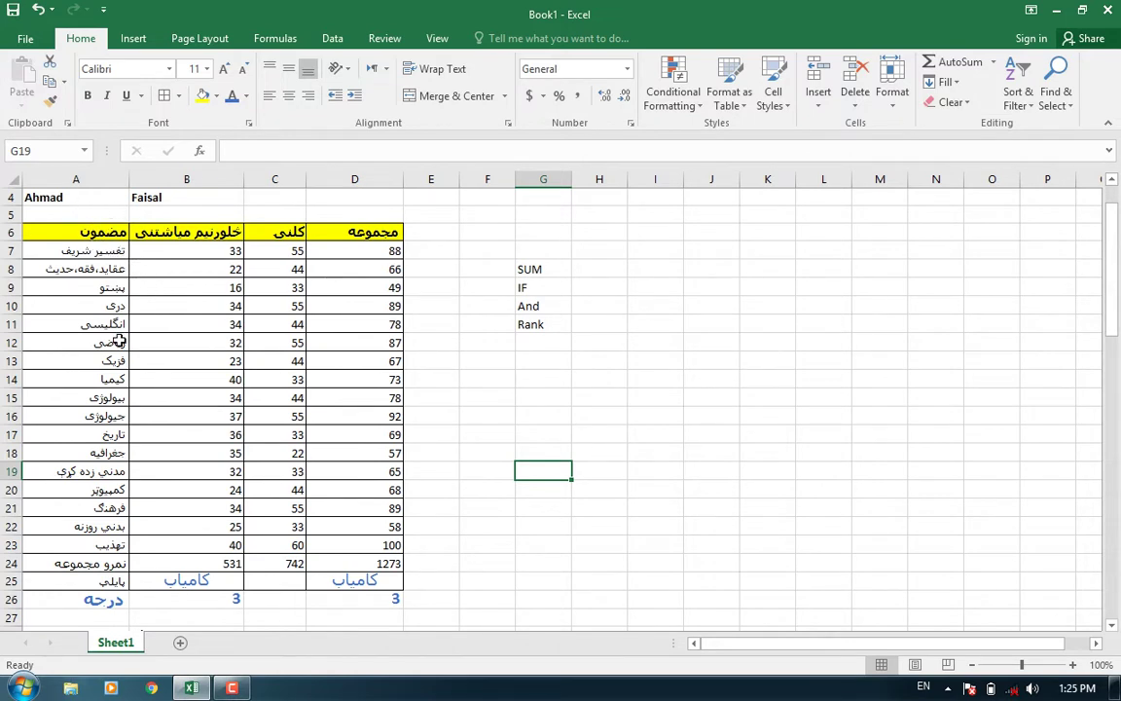
{"action": "left_click", "coordinate": [215, 251]}
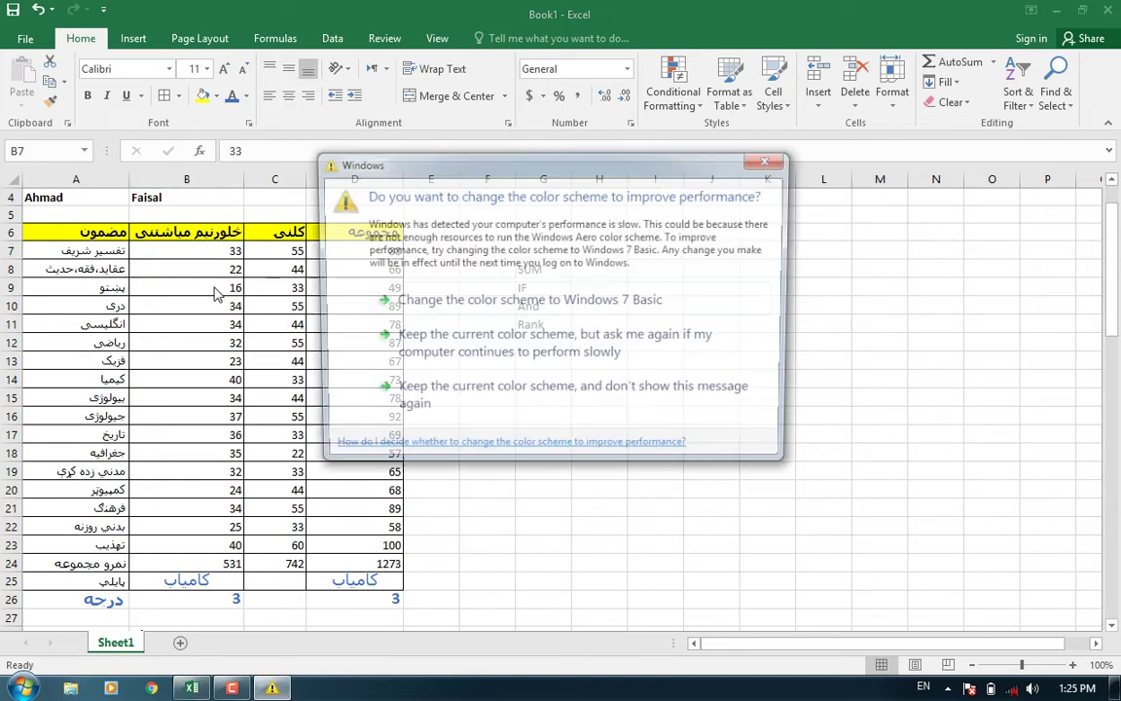
{"action": "left_click", "coordinate": [424, 390]}
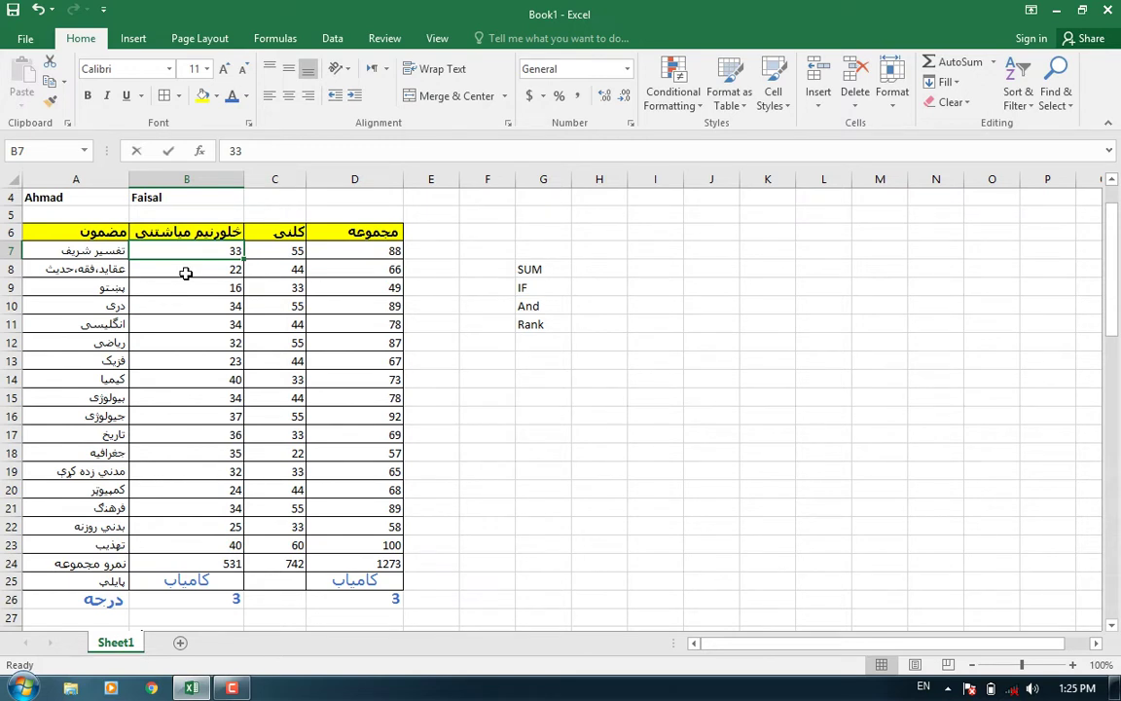
{"action": "key", "text": "BackSpace"}
{"action": "key", "text": "BackSpace"}
{"action": "type", "text": "15"}
{"action": "key", "text": "Return"}
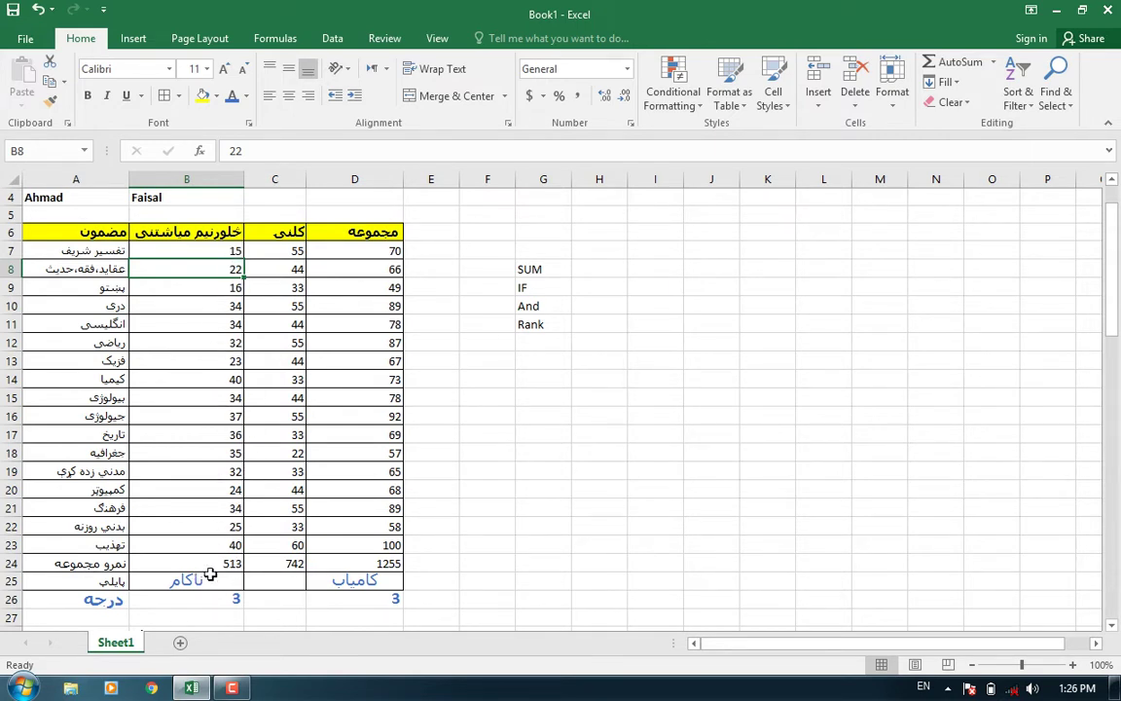
{"action": "left_click", "coordinate": [204, 247]}
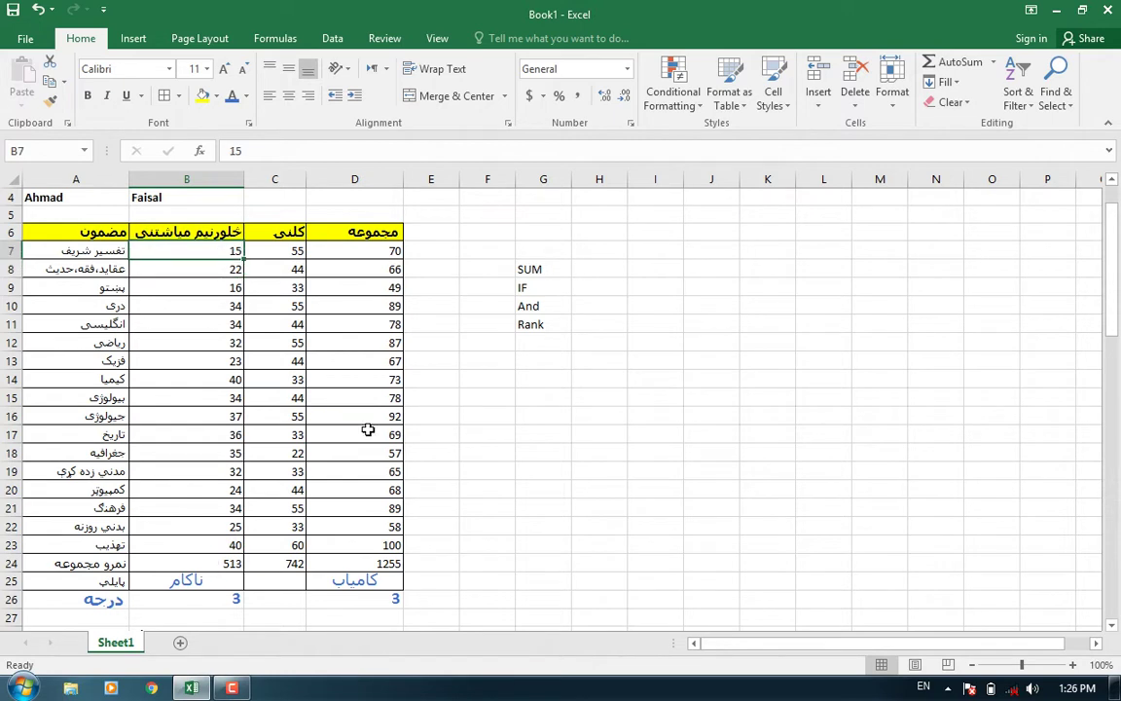
{"action": "type", "text": "1"}
{"action": "key", "text": "Return"}
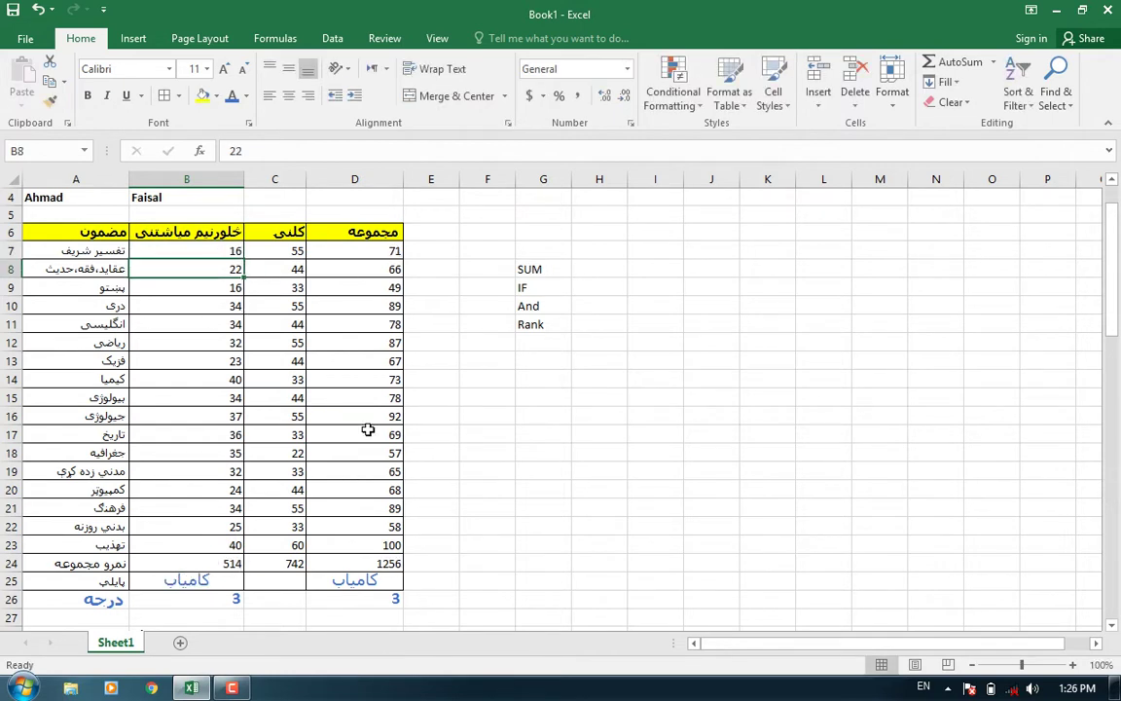
Step: Replace D7's SUM total with a typed 25, making the grand total 1210
{"action": "left_click", "coordinate": [365, 251]}
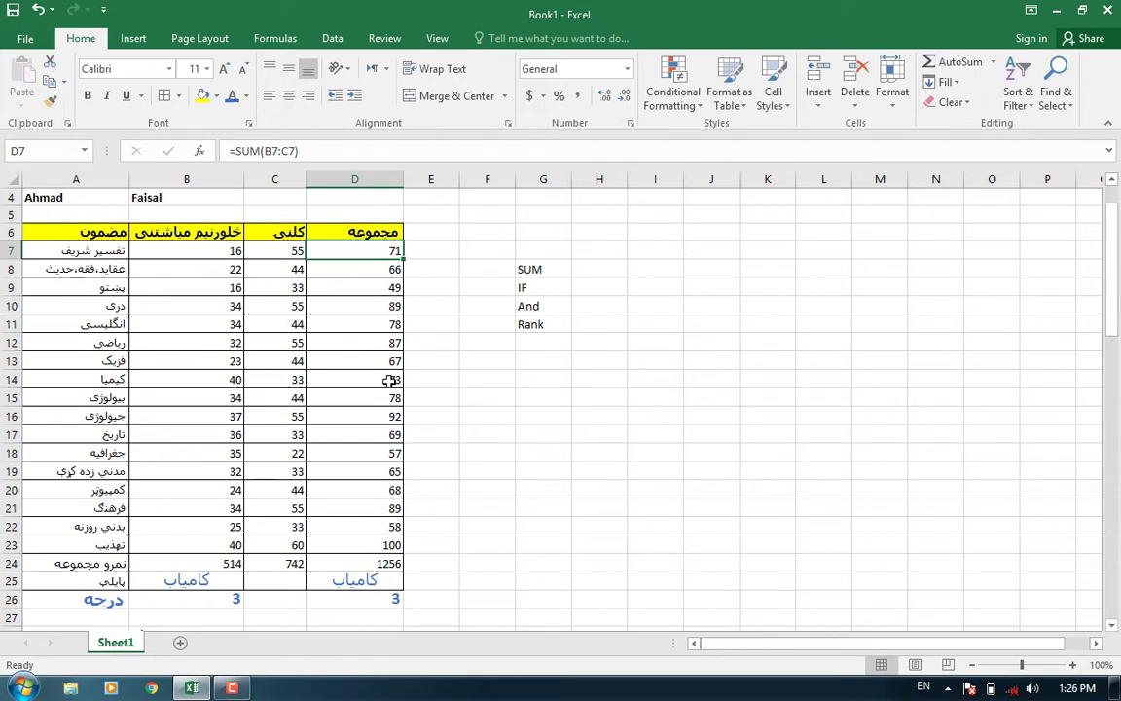
{"action": "type", "text": "25"}
{"action": "key", "text": "Return"}
{"action": "key", "text": "Up"}
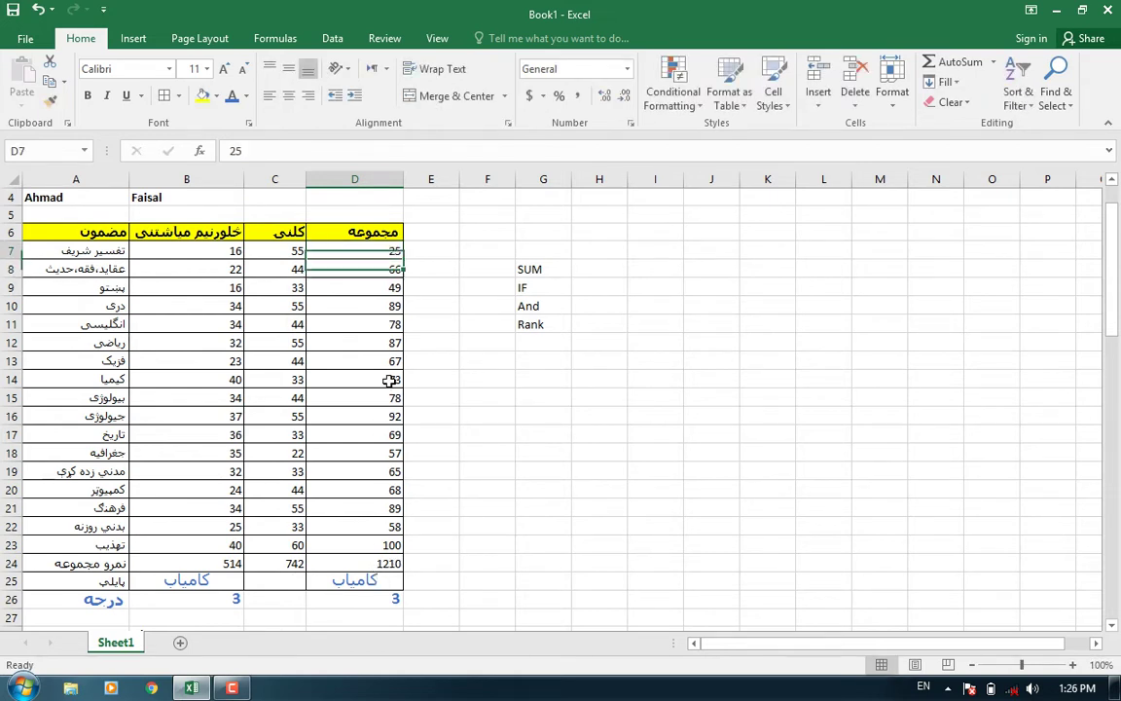
{"action": "left_click", "coordinate": [279, 153]}
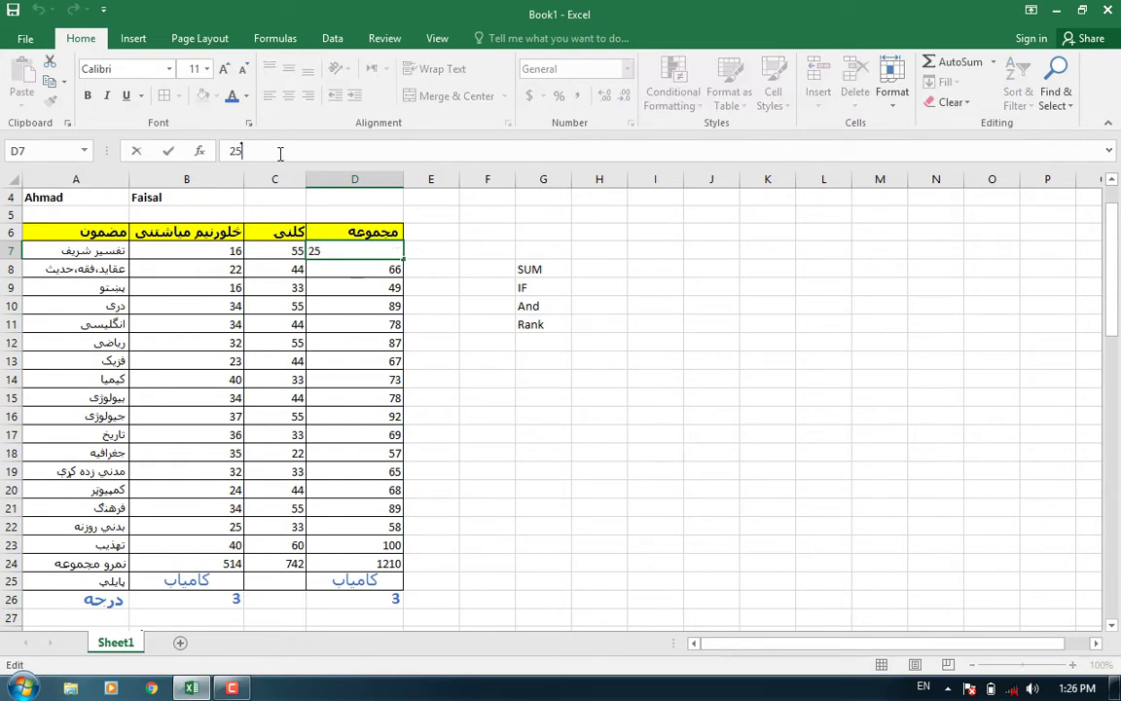
{"action": "key", "text": "Return"}
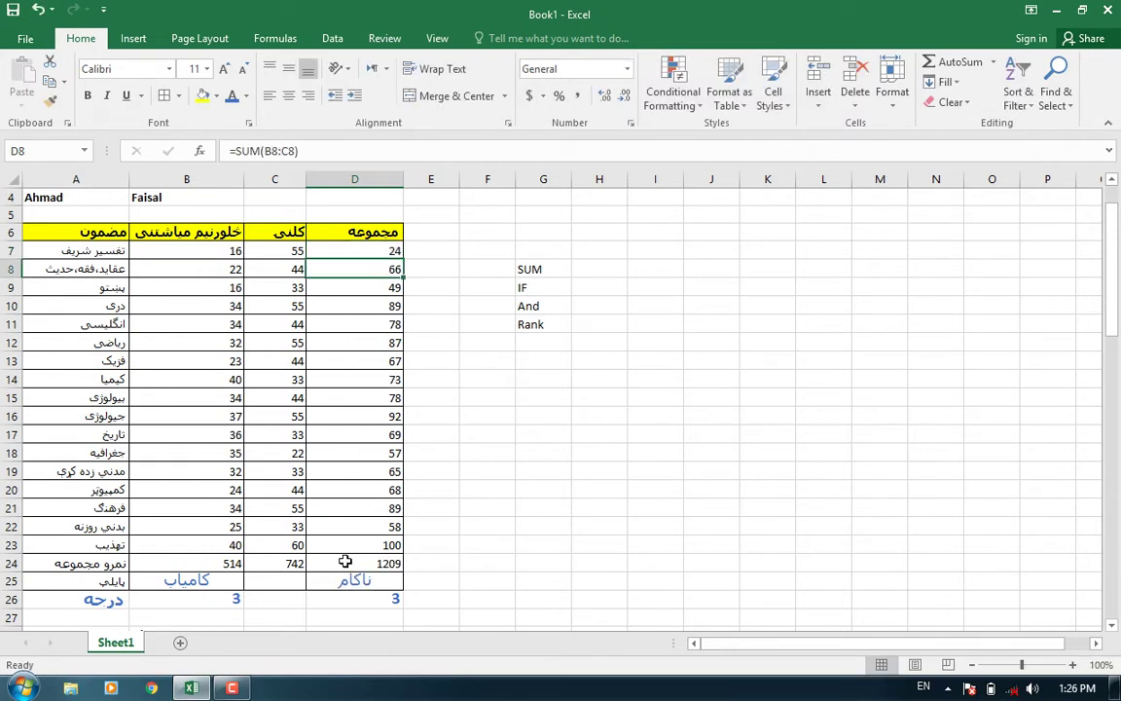
{"action": "key", "text": "ctrl+z"}
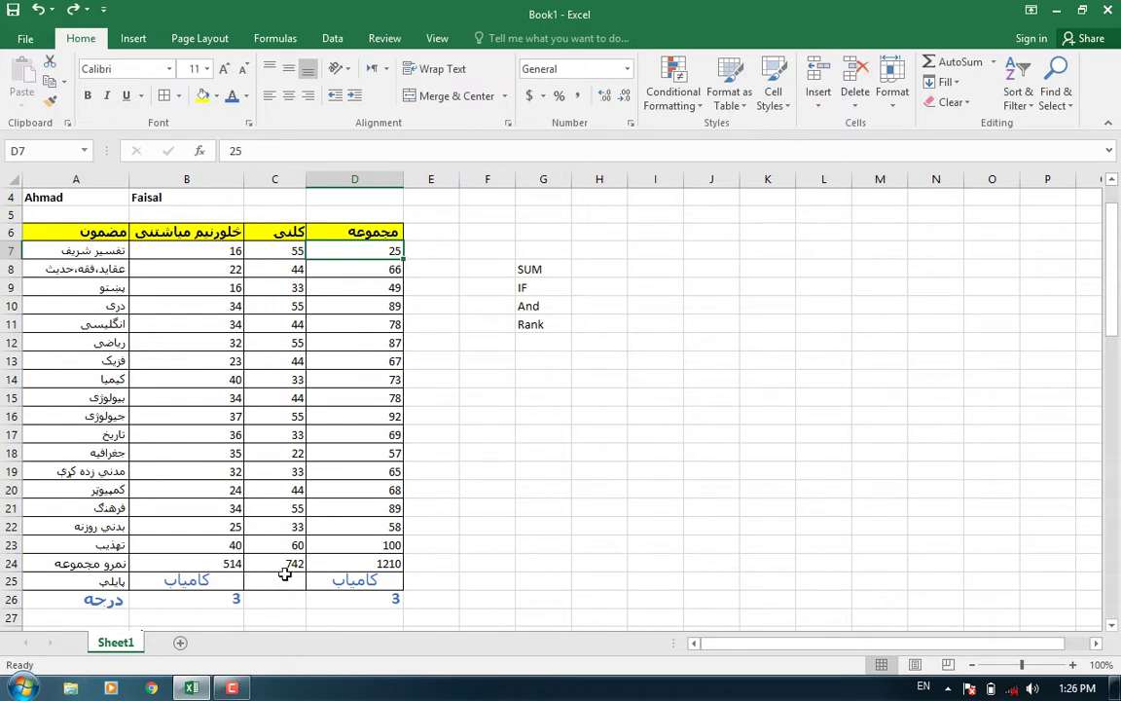
Step: Enter rank 1 in cell B77 of the third student's table
{"action": "scroll", "coordinate": [253, 538], "scroll_direction": "down", "scroll_amount": 2}
{"action": "scroll", "coordinate": [251, 509], "scroll_direction": "down", "scroll_amount": 6}
{"action": "scroll", "coordinate": [265, 507], "scroll_direction": "down", "scroll_amount": 5}
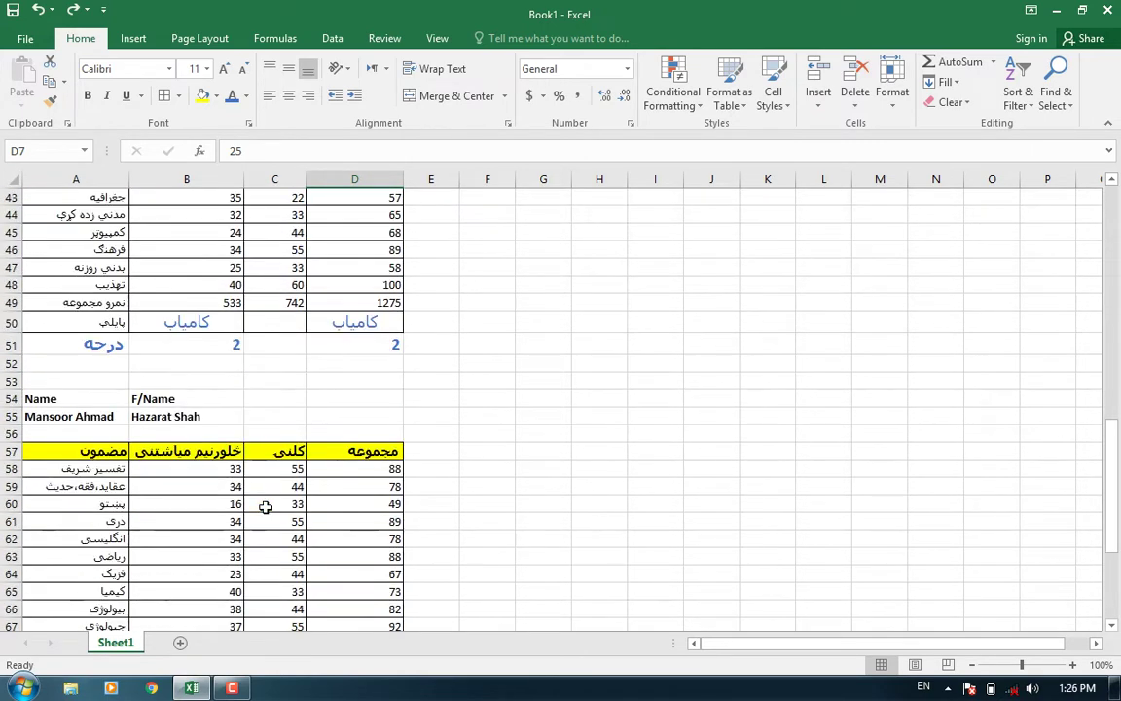
{"action": "scroll", "coordinate": [265, 507], "scroll_direction": "down", "scroll_amount": 1}
{"action": "scroll", "coordinate": [270, 503], "scroll_direction": "down", "scroll_amount": 1}
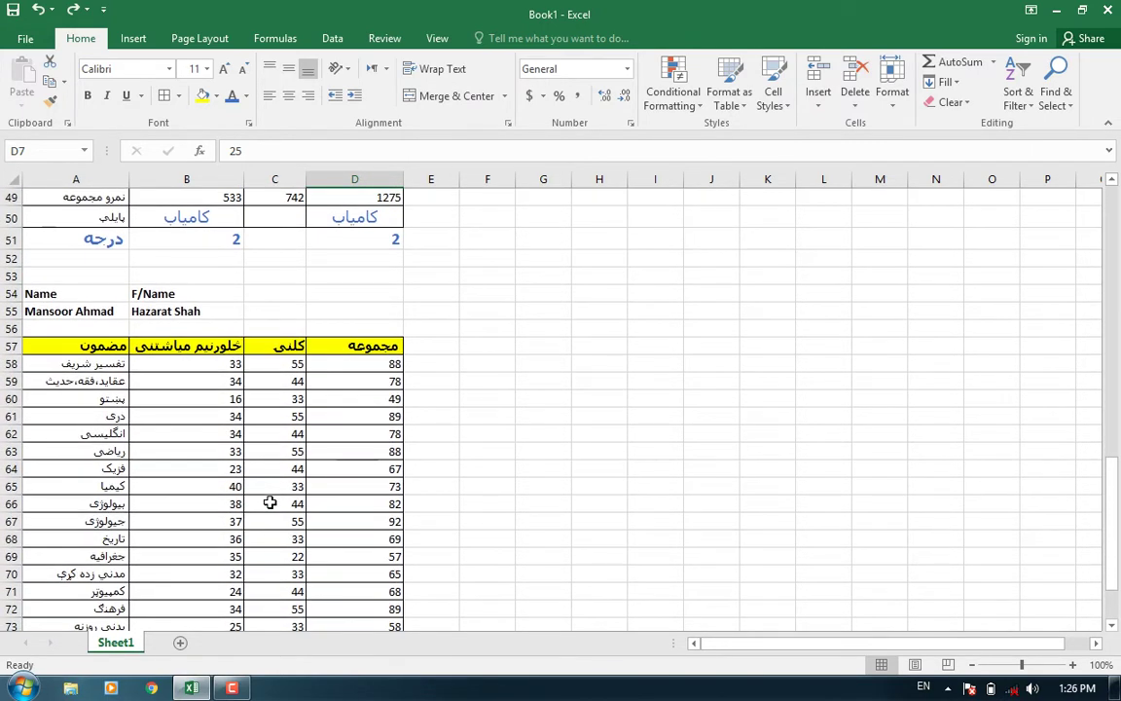
{"action": "scroll", "coordinate": [270, 502], "scroll_direction": "down", "scroll_amount": 1}
{"action": "scroll", "coordinate": [271, 500], "scroll_direction": "down", "scroll_amount": 2}
{"action": "scroll", "coordinate": [268, 506], "scroll_direction": "down", "scroll_amount": 1}
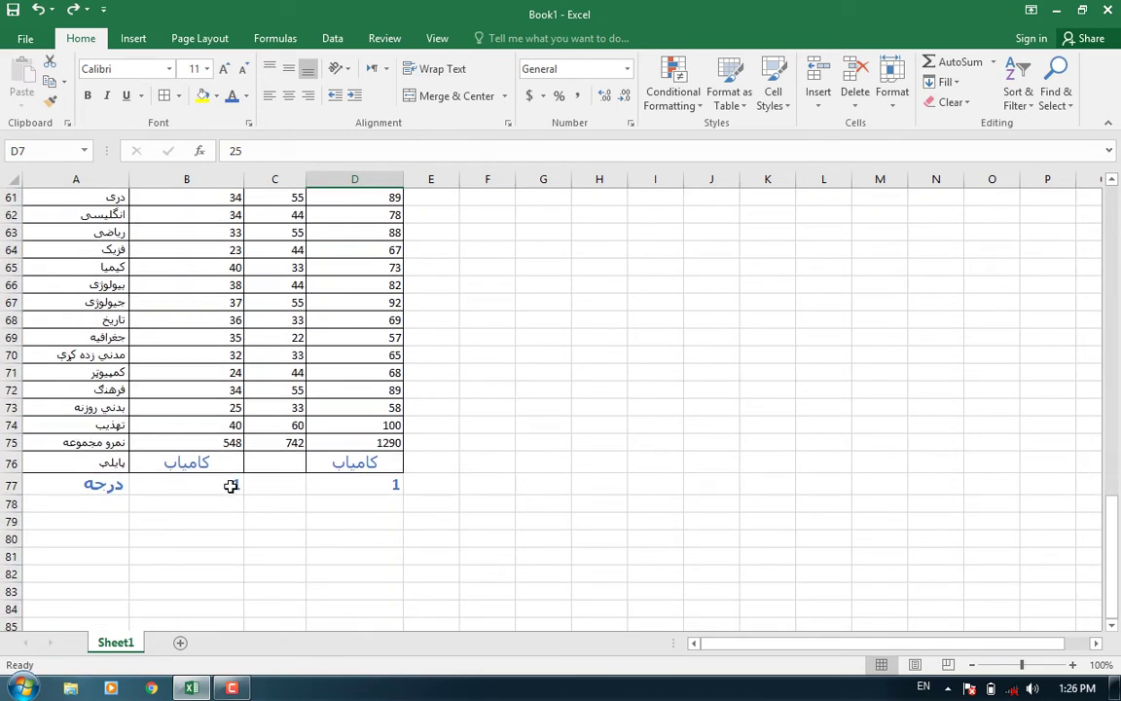
{"action": "left_click", "coordinate": [238, 484]}
{"action": "type", "text": "1"}
Step: Scroll back up to the first student's table at the top of Sheet1
{"action": "scroll", "coordinate": [394, 488], "scroll_direction": "up", "scroll_amount": 3}
{"action": "scroll", "coordinate": [394, 489], "scroll_direction": "up", "scroll_amount": 3}
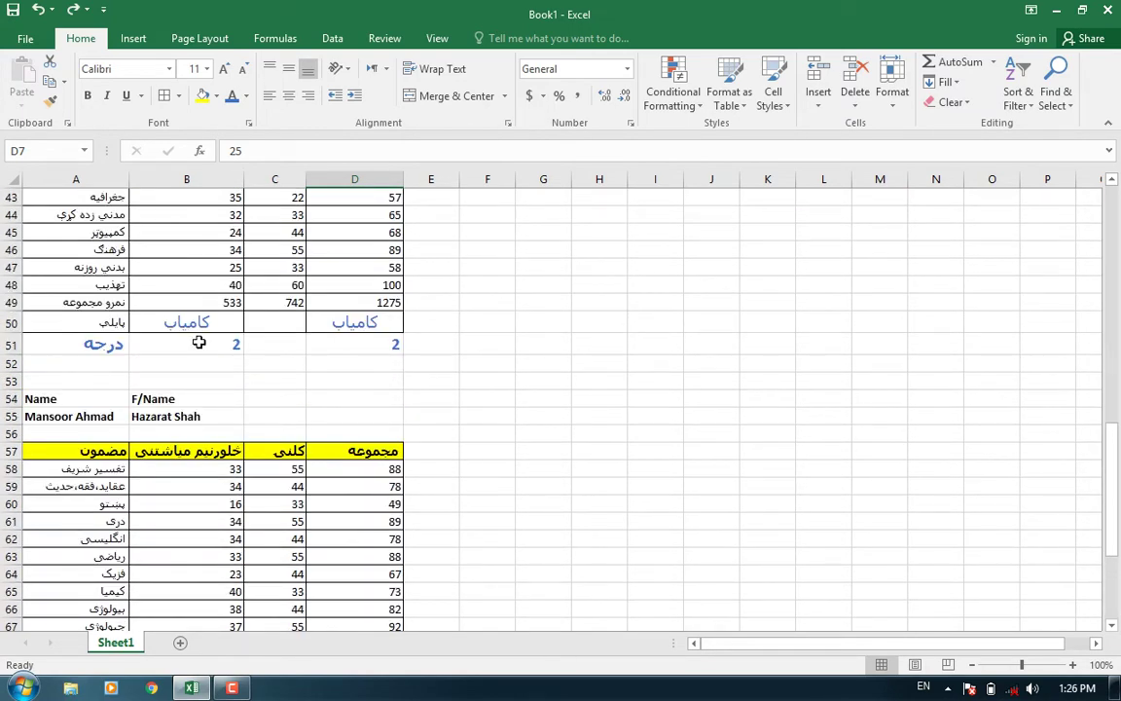
{"action": "scroll", "coordinate": [365, 367], "scroll_direction": "up", "scroll_amount": 7}
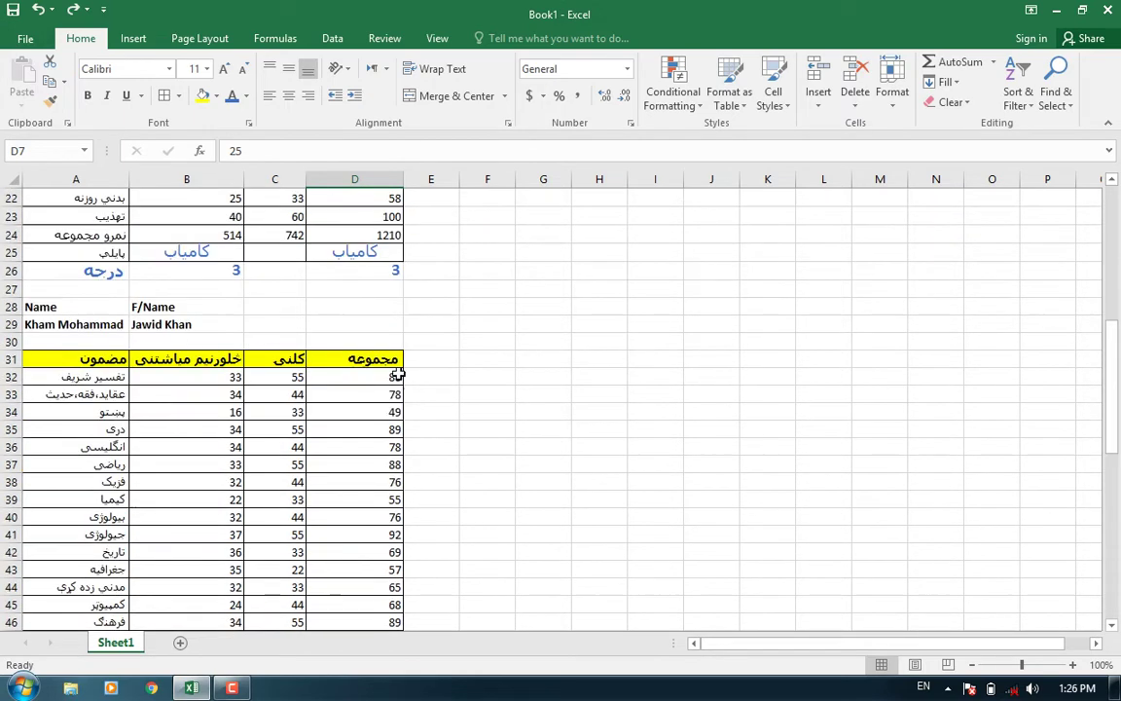
{"action": "scroll", "coordinate": [443, 395], "scroll_direction": "up", "scroll_amount": 5}
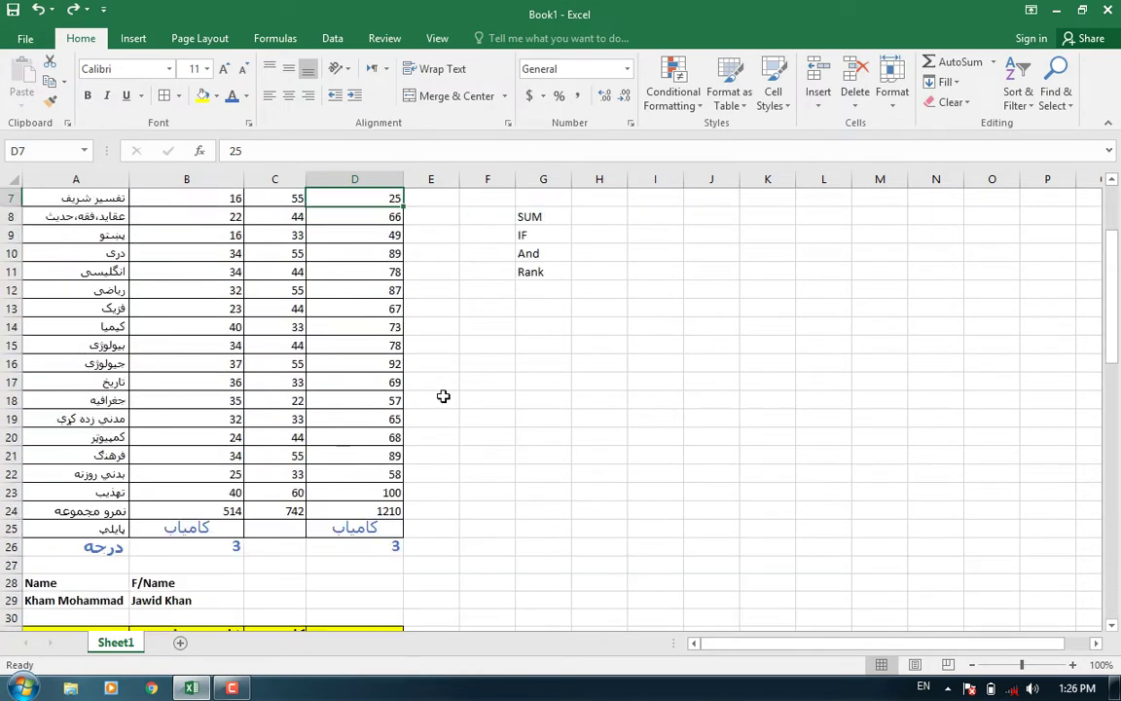
{"action": "scroll", "coordinate": [443, 395], "scroll_direction": "up", "scroll_amount": 2}
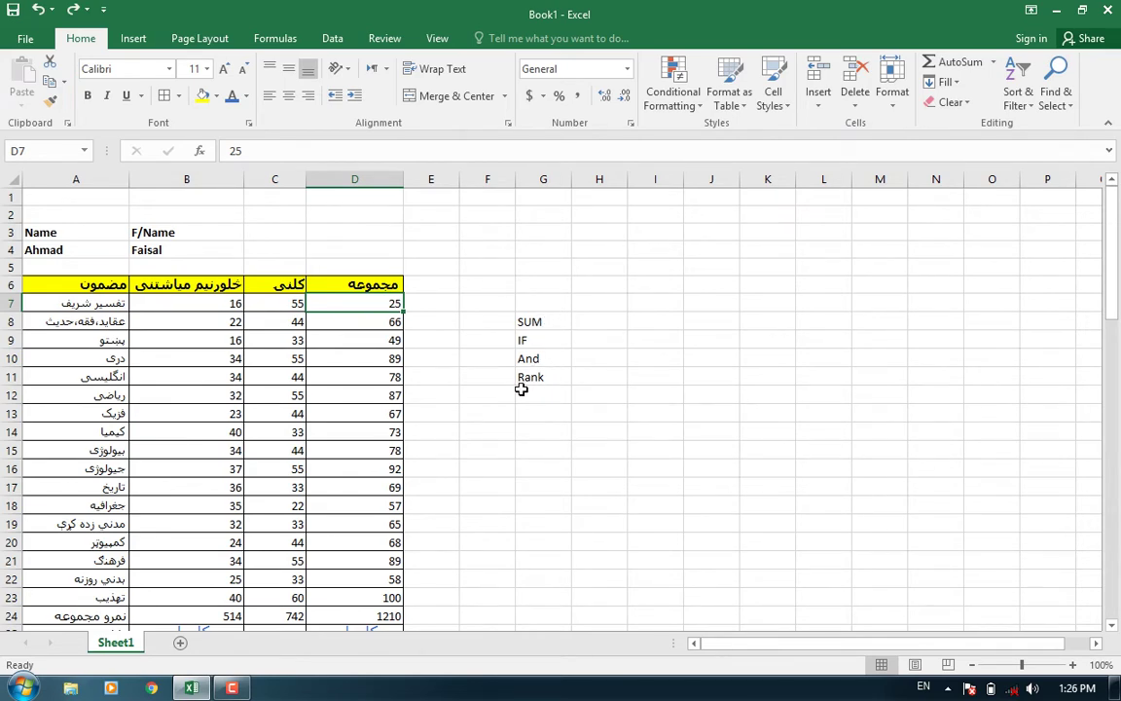
{"action": "scroll", "coordinate": [521, 389], "scroll_direction": "down", "scroll_amount": 2}
{"action": "scroll", "coordinate": [560, 384], "scroll_direction": "up", "scroll_amount": 1}
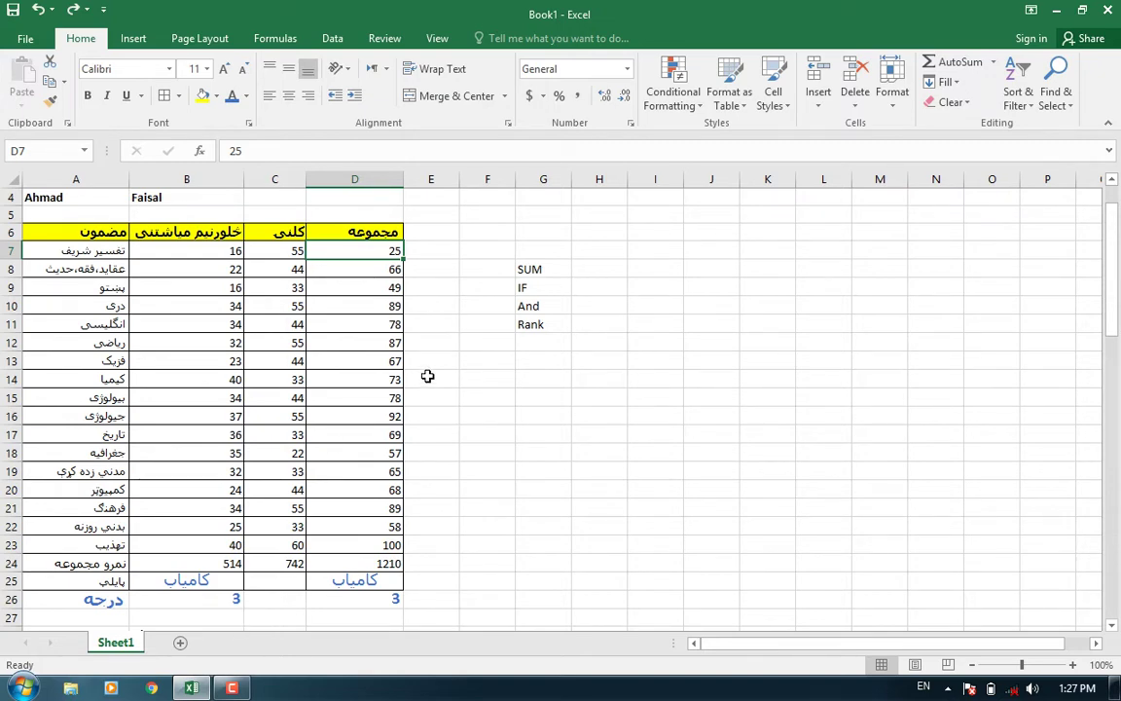
{"action": "scroll", "coordinate": [427, 375], "scroll_direction": "up", "scroll_amount": 1}
Step: Add a new Sheet2 and paste a copy of the marks table A3:D23 into it
{"action": "left_click", "coordinate": [180, 642]}
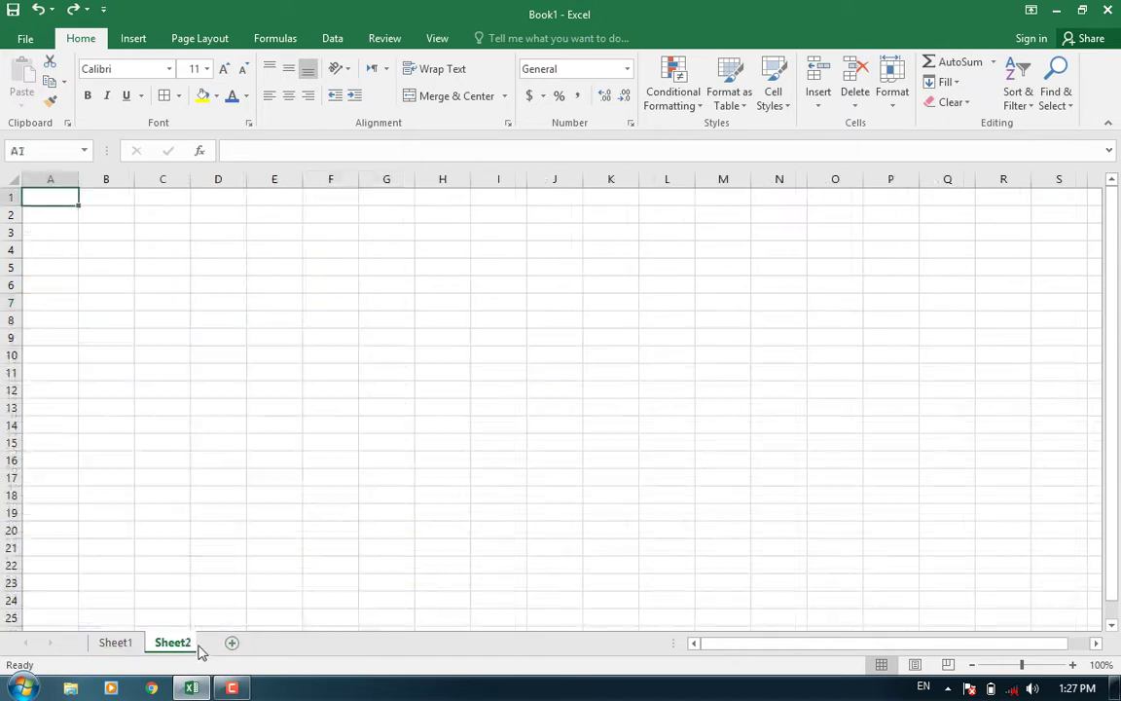
{"action": "left_click", "coordinate": [119, 643]}
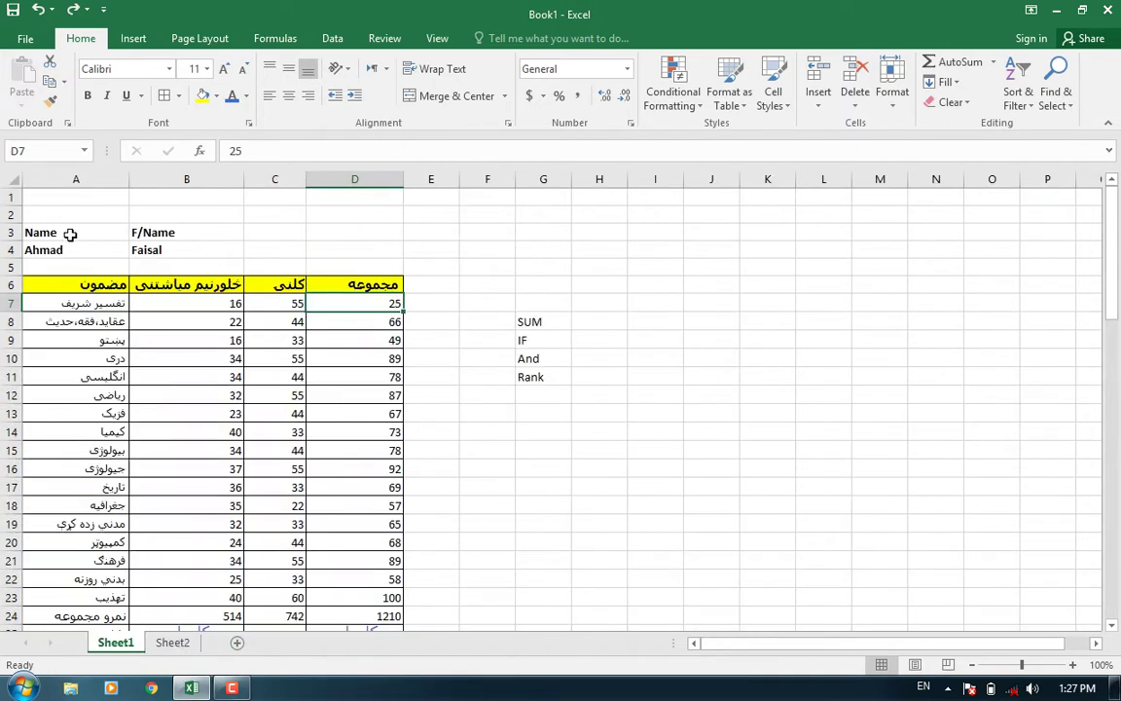
{"action": "left_click_drag", "start_coordinate": [70, 235], "coordinate": [392, 597]}
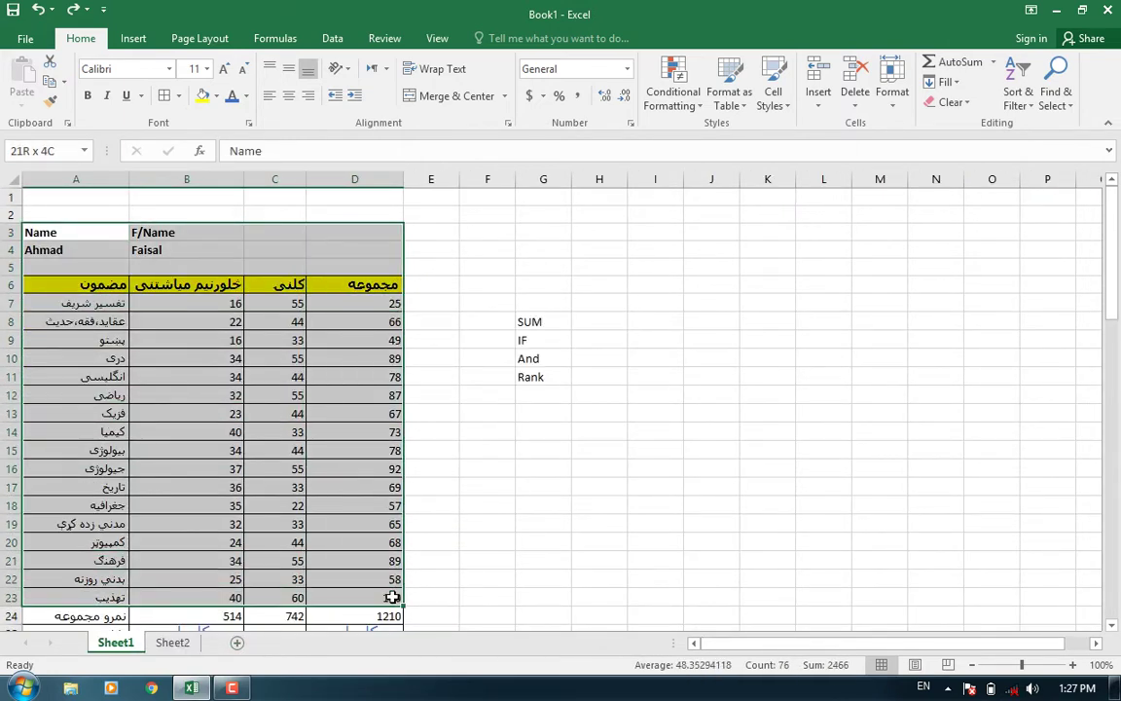
{"action": "key", "text": "ctrl+c"}
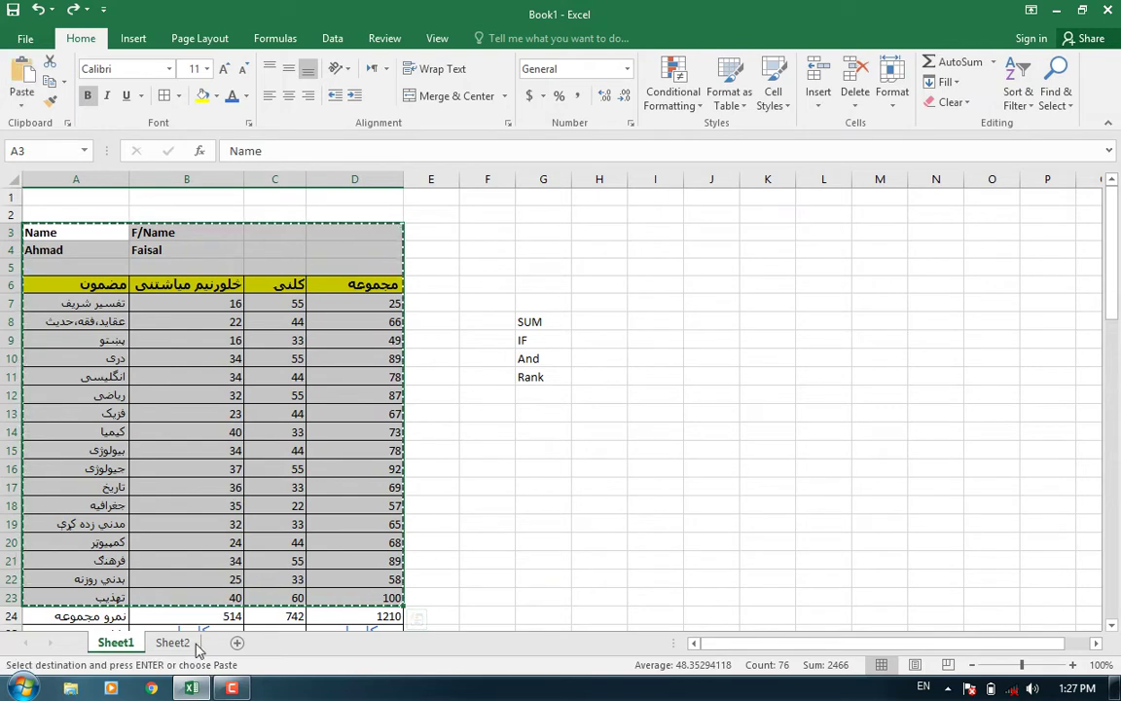
{"action": "key", "text": "ctrl+Page_Down"}
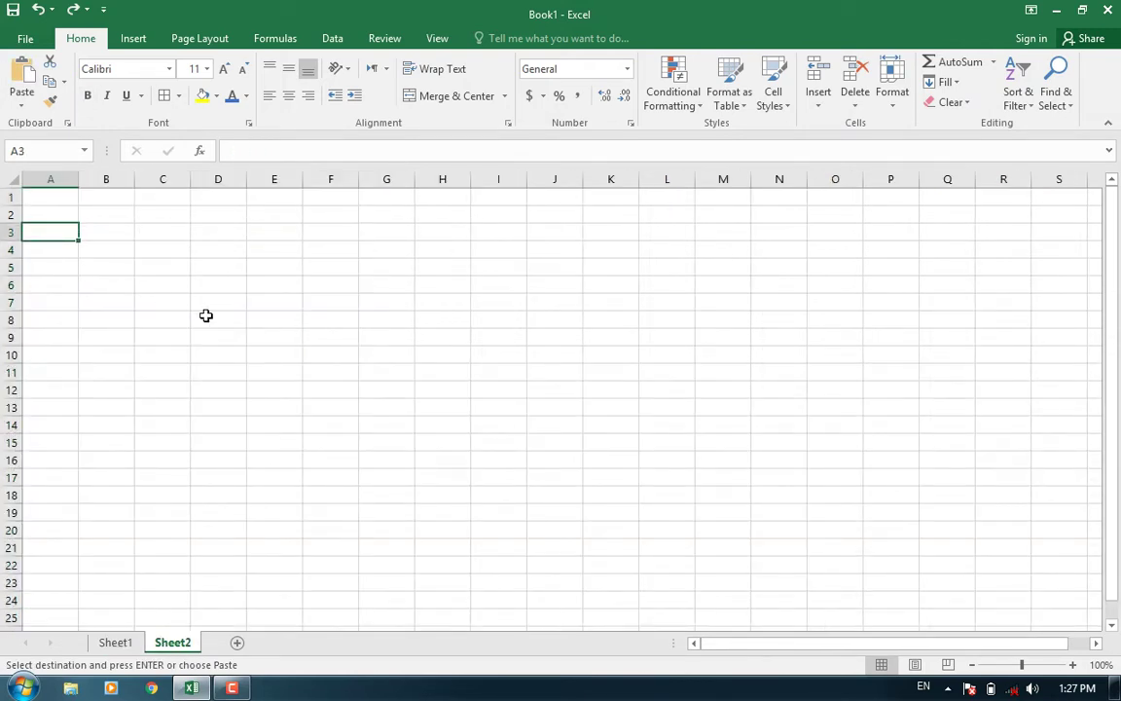
{"action": "key", "text": "ctrl+v"}
Step: AutoFit columns A to D so the Arabic text shows in full
{"action": "left_click_drag", "start_coordinate": [51, 179], "coordinate": [218, 179]}
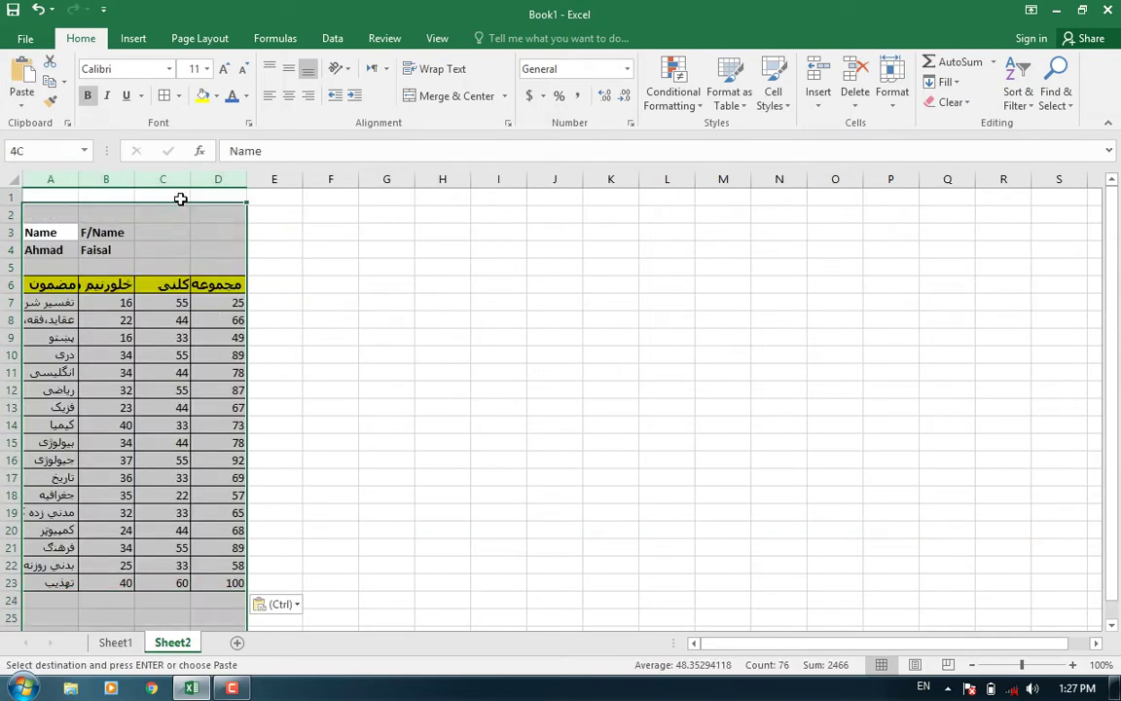
{"action": "double_click", "coordinate": [191, 179]}
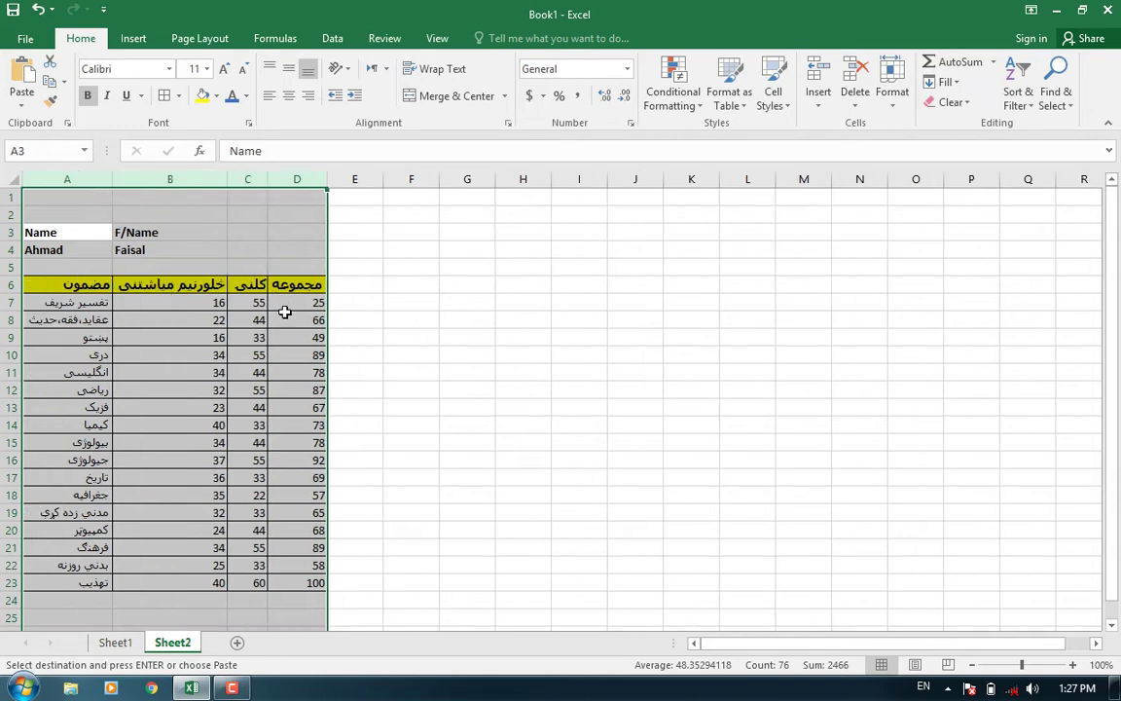
{"action": "left_click", "coordinate": [300, 581]}
{"action": "scroll", "coordinate": [187, 280], "scroll_direction": "down", "scroll_amount": 2}
{"action": "scroll", "coordinate": [141, 279], "scroll_direction": "up", "scroll_amount": 2}
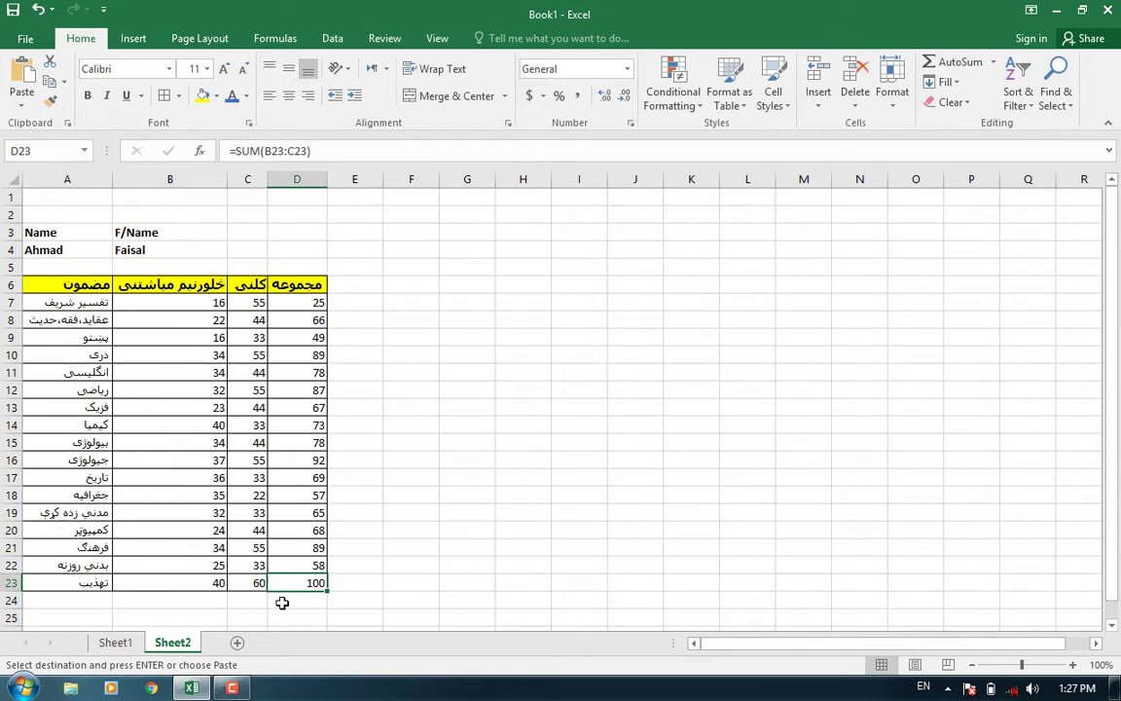
Step: Label cell A24 مجموعه using the Persian keyboard
{"action": "left_click", "coordinate": [88, 596]}
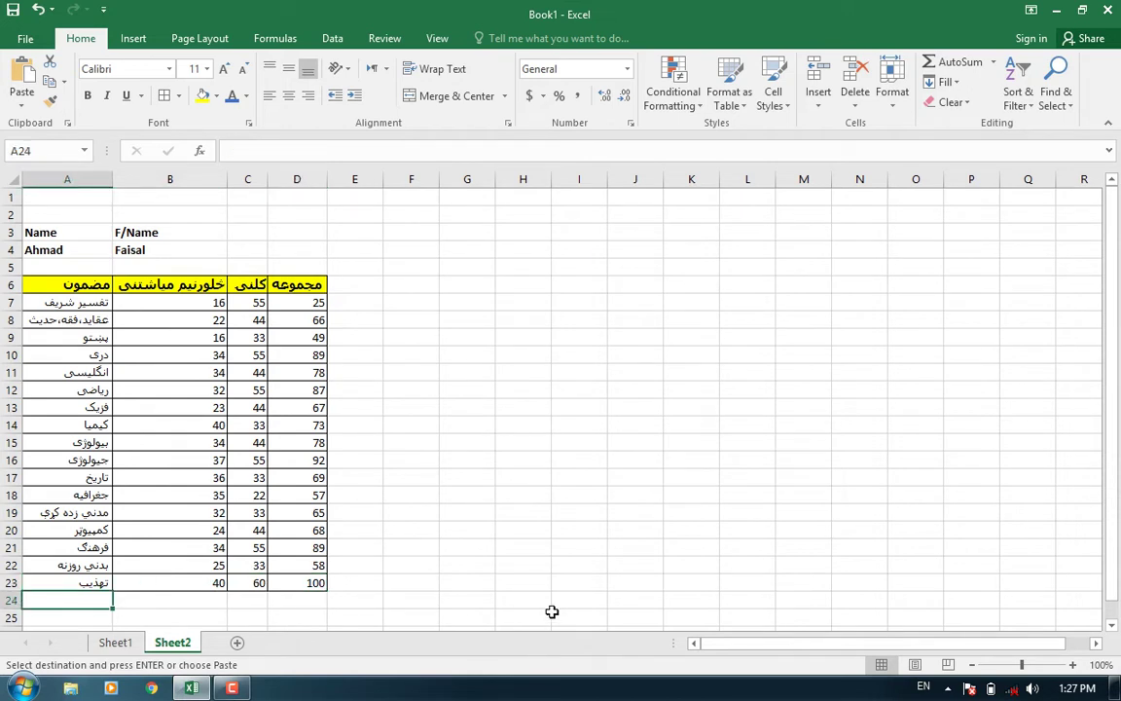
{"action": "key", "text": "alt+shift"}
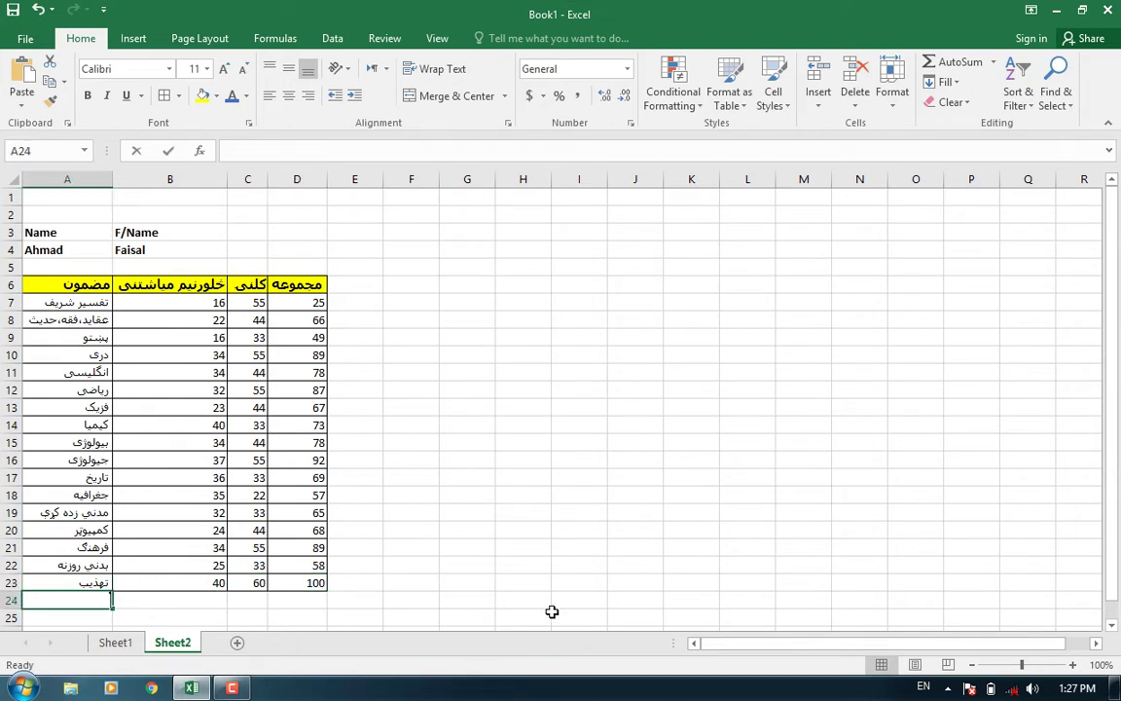
{"action": "type", "text": "مح"}
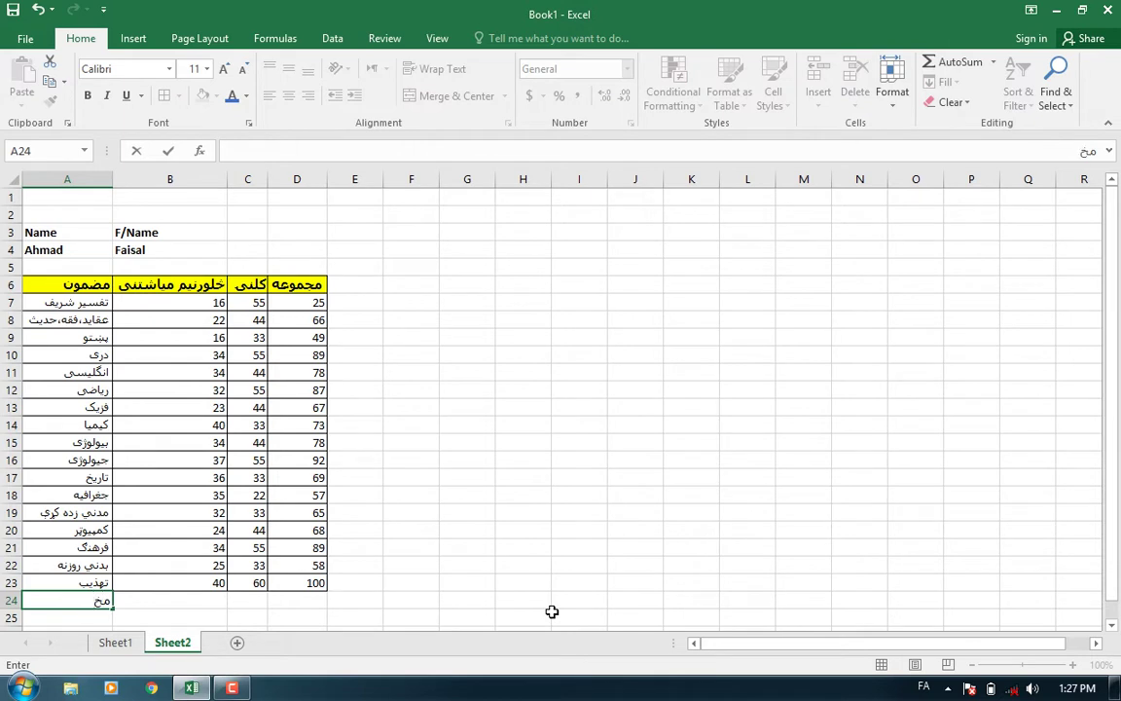
{"action": "key", "text": "BackSpace"}
{"action": "type", "text": "موعغ"}
{"action": "key", "text": "Return"}
{"action": "key", "text": "Up"}
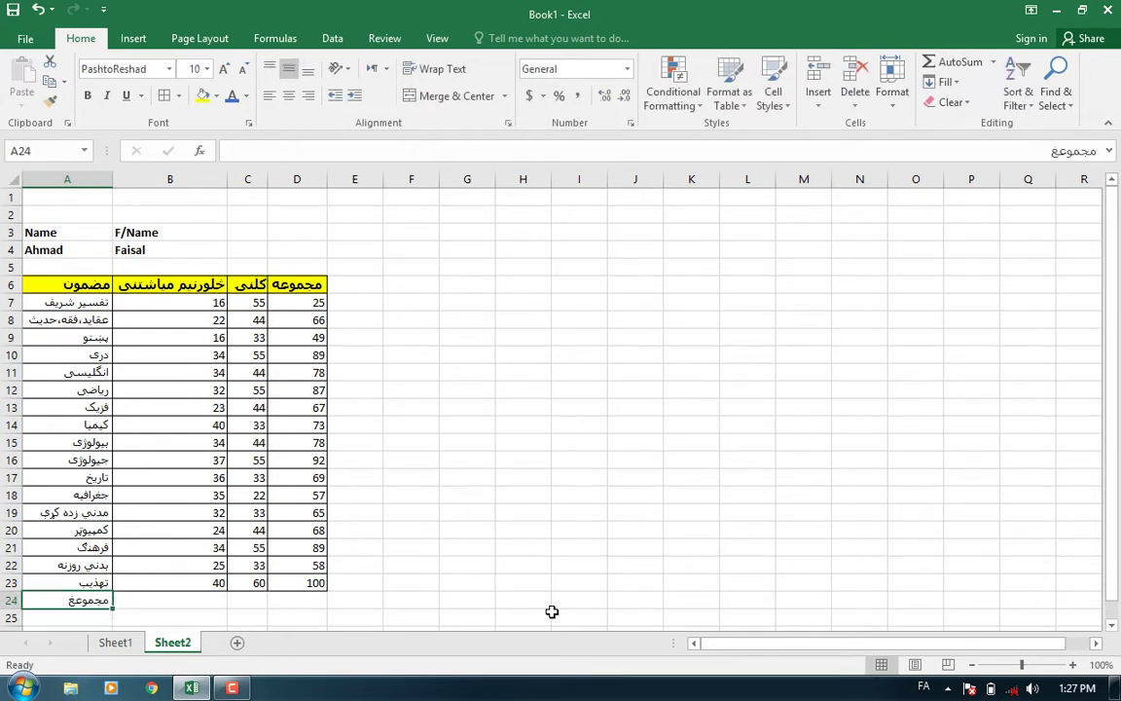
{"action": "key", "text": "F2"}
{"action": "type", "text": "ع"}
{"action": "key", "text": "BackSpace"}
{"action": "type", "text": "ه"}
{"action": "key", "text": "Return"}
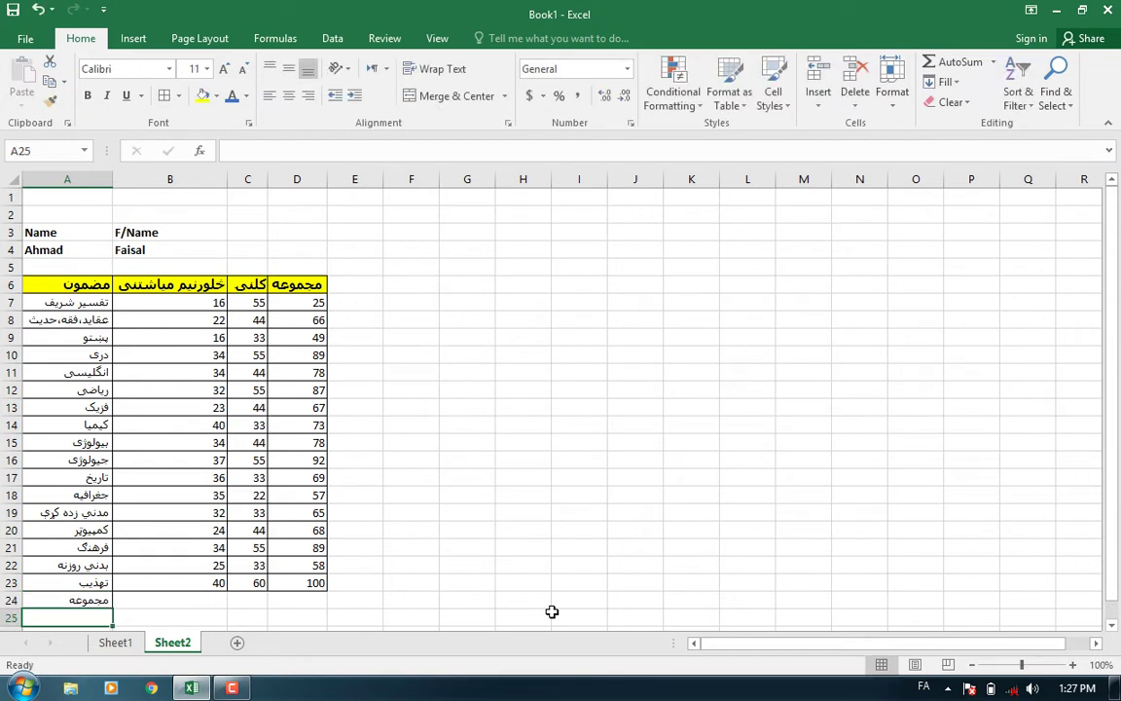
Step: Enter =SUM(B7:B23) in B24 and fill it across to D24, giving 514, 742 and 1210
{"action": "key", "text": "Up"}
{"action": "key", "text": "Right"}
{"action": "type", "text": "="}
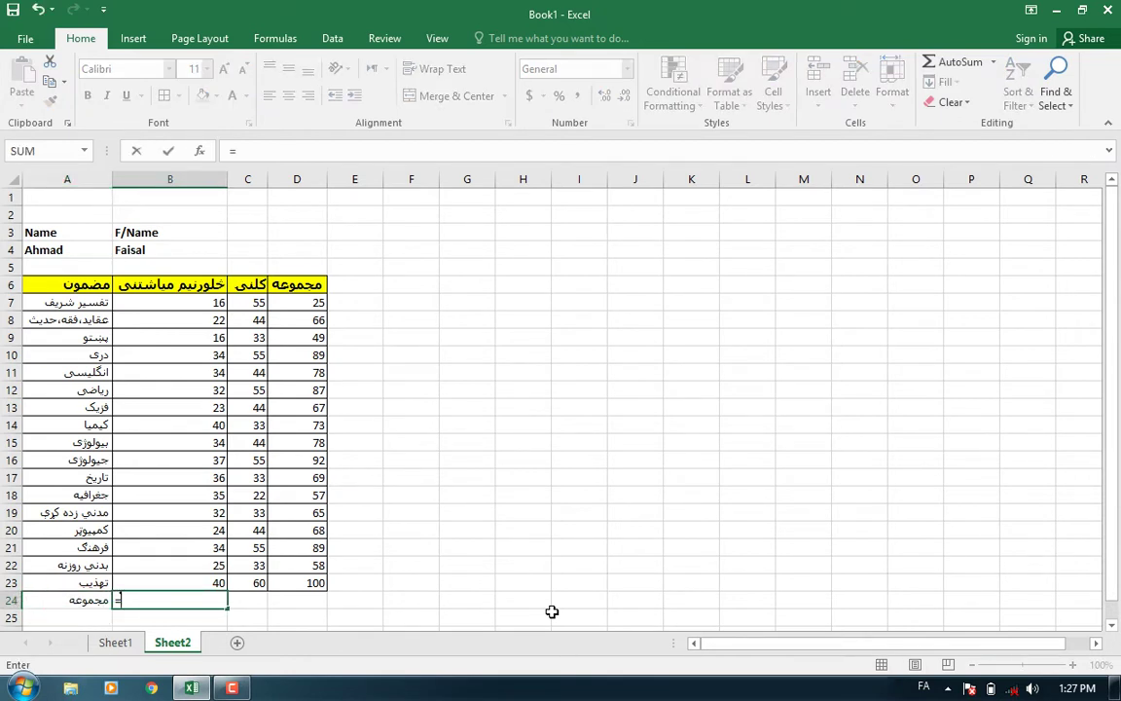
{"action": "type", "text": "sum"}
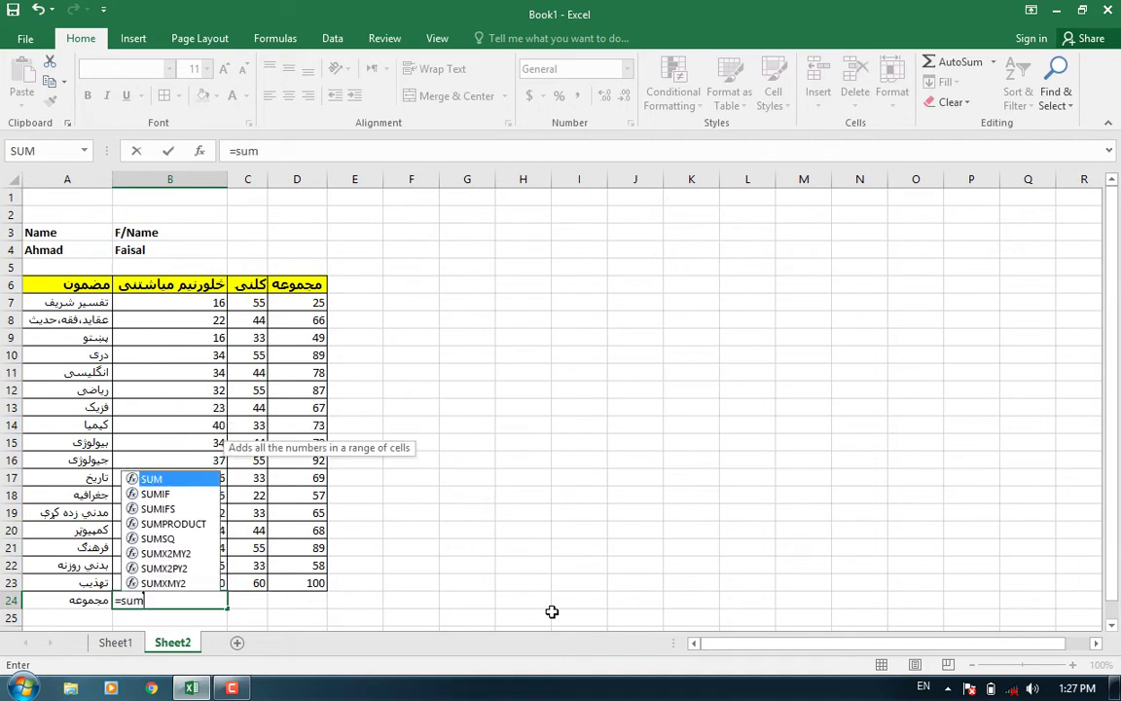
{"action": "type", "text": ")"}
{"action": "key", "text": "BackSpace"}
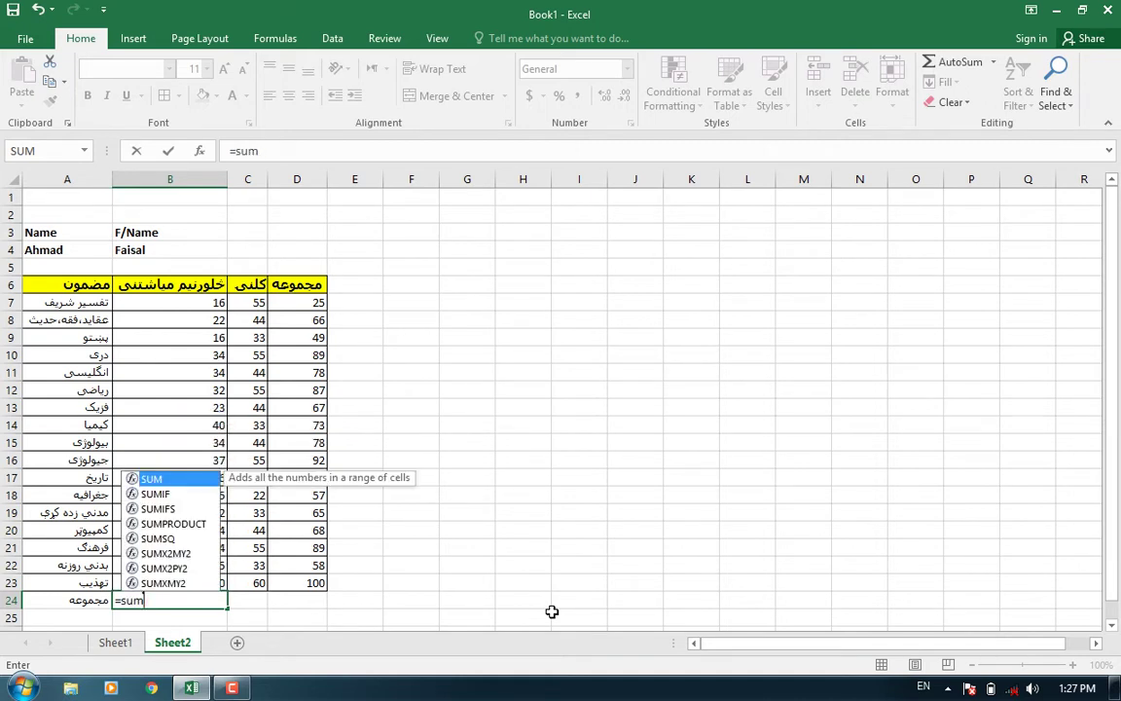
{"action": "type", "text": "("}
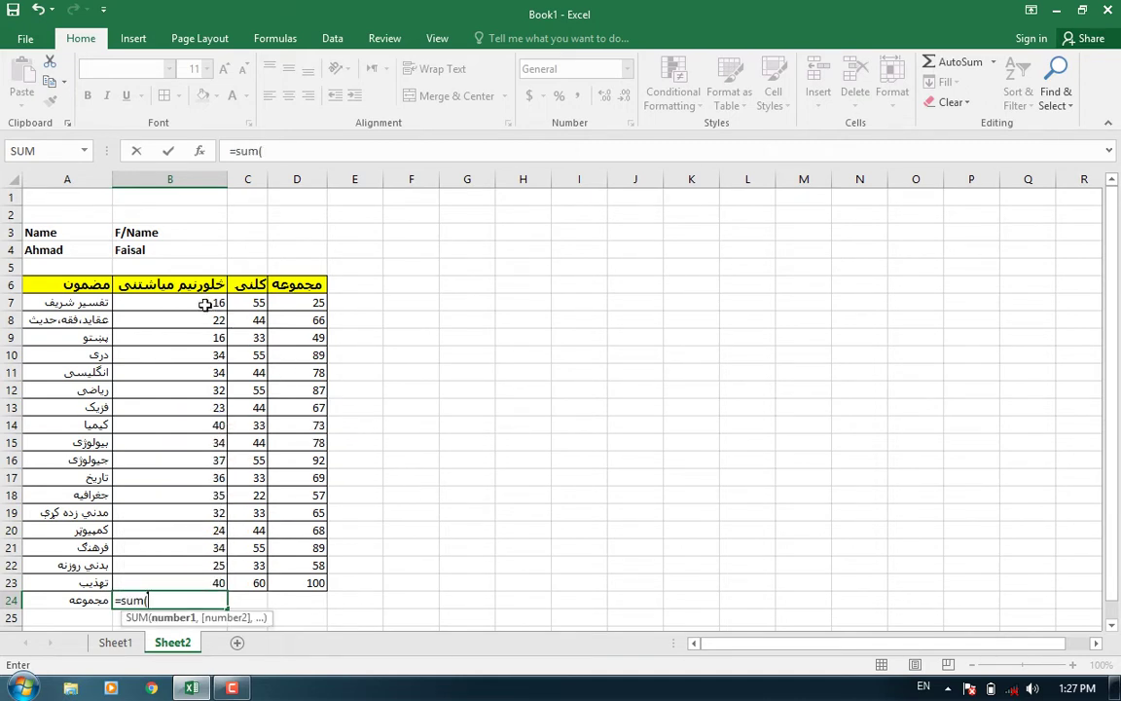
{"action": "left_click_drag", "start_coordinate": [210, 303], "coordinate": [215, 585]}
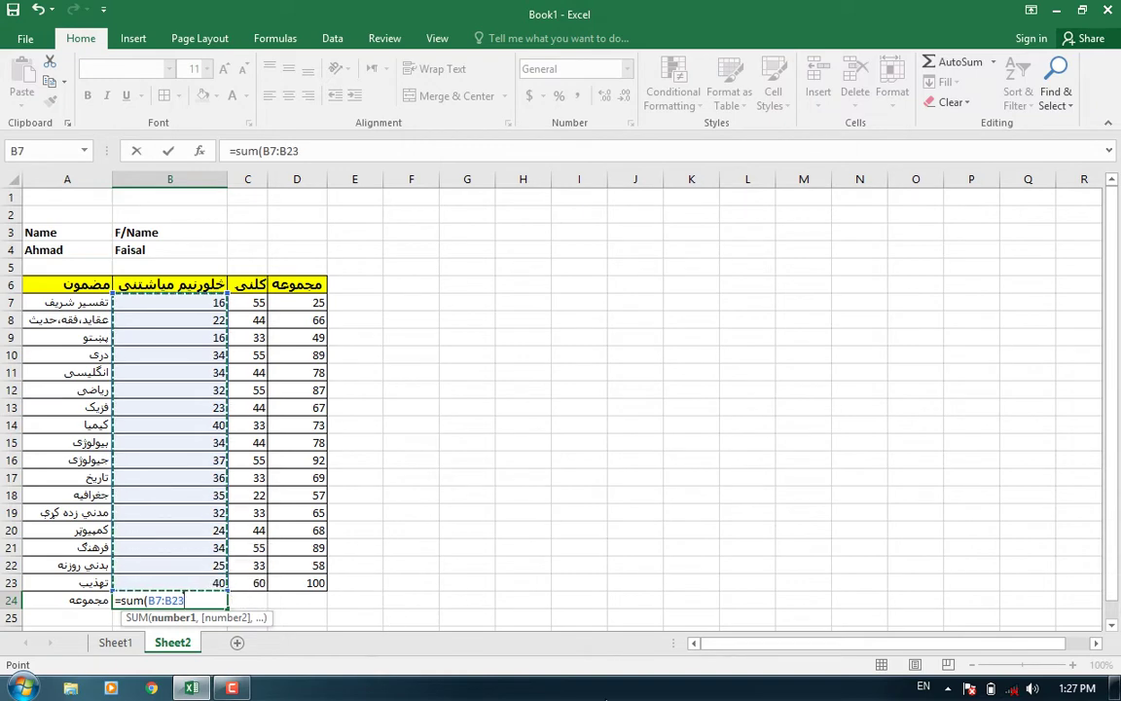
{"action": "key", "text": "Return"}
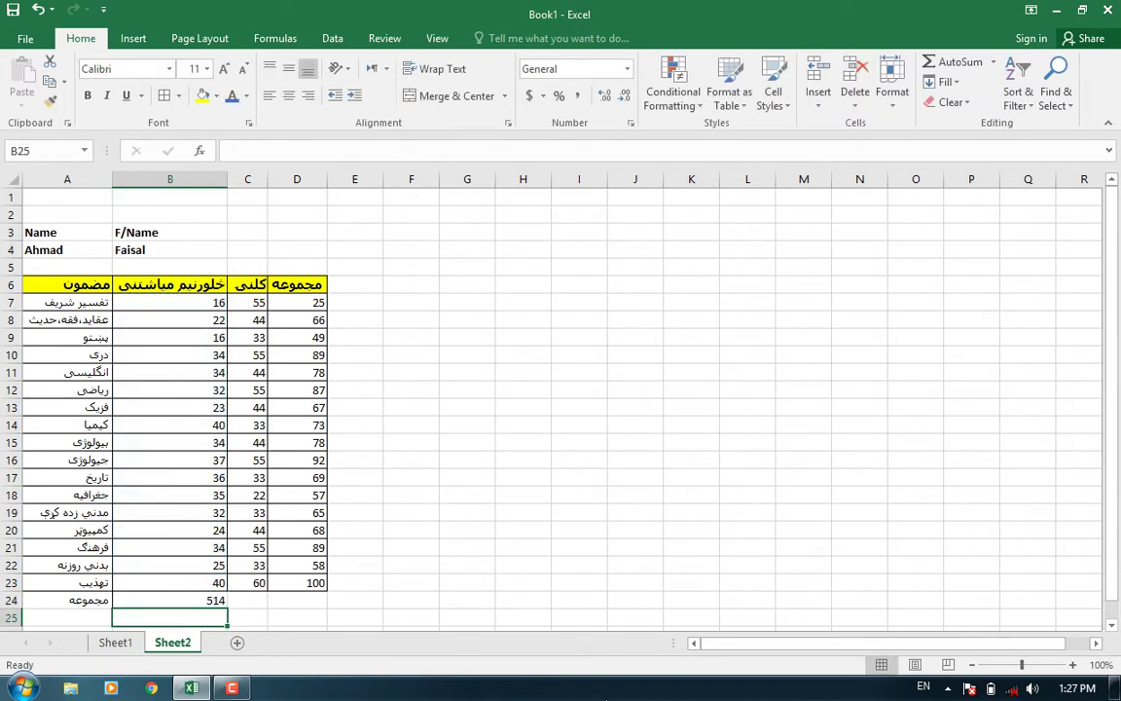
{"action": "key", "text": "Up"}
{"action": "scroll", "coordinate": [438, 574], "scroll_direction": "down", "scroll_amount": 1}
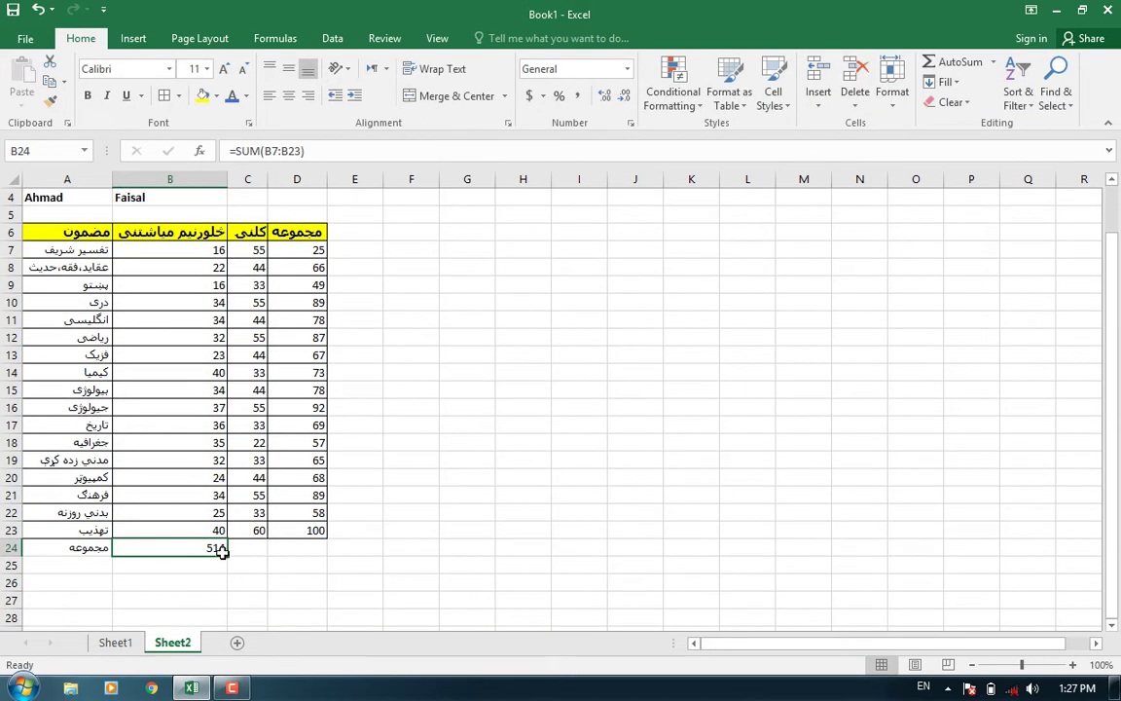
{"action": "left_click_drag", "start_coordinate": [227, 555], "coordinate": [302, 553]}
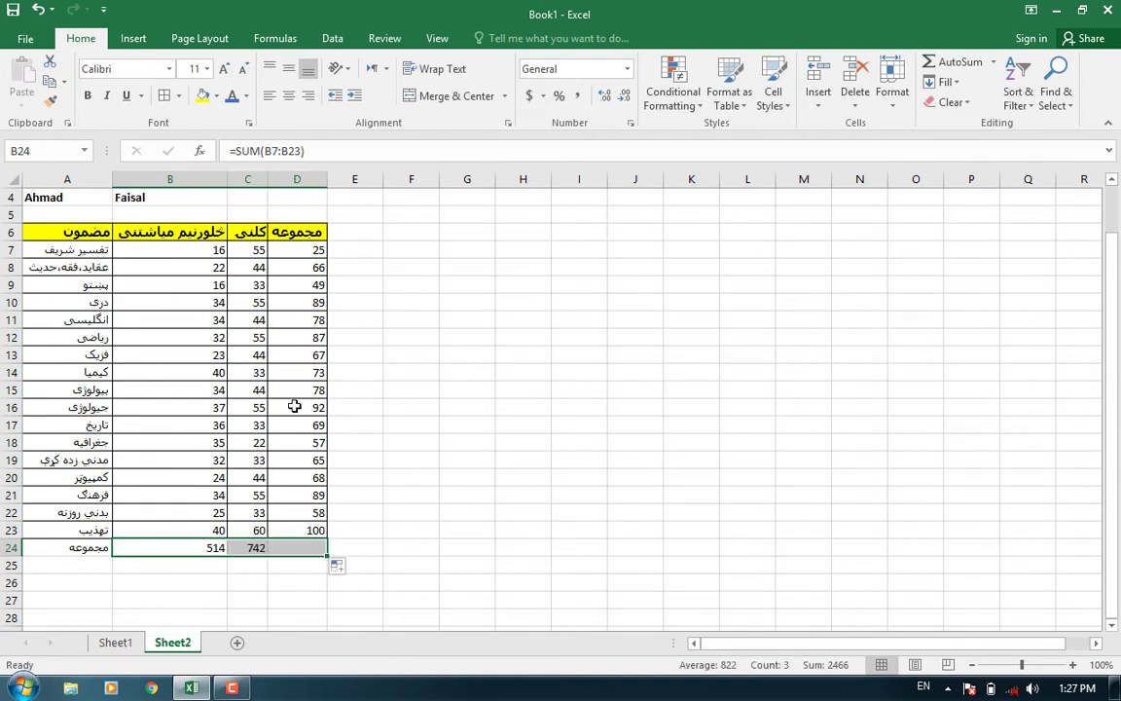
{"action": "left_click", "coordinate": [311, 251]}
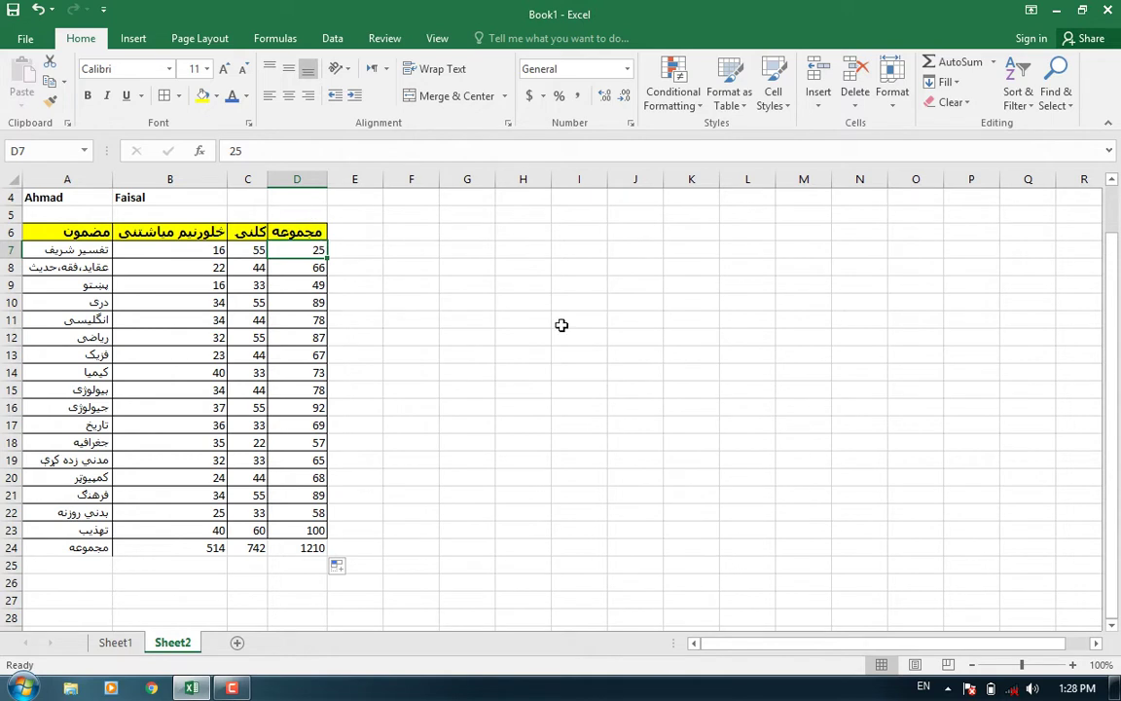
Step: Enter =SUM(B7:C7) in D7 and fill it down to D23
{"action": "type", "text": "=sum"}
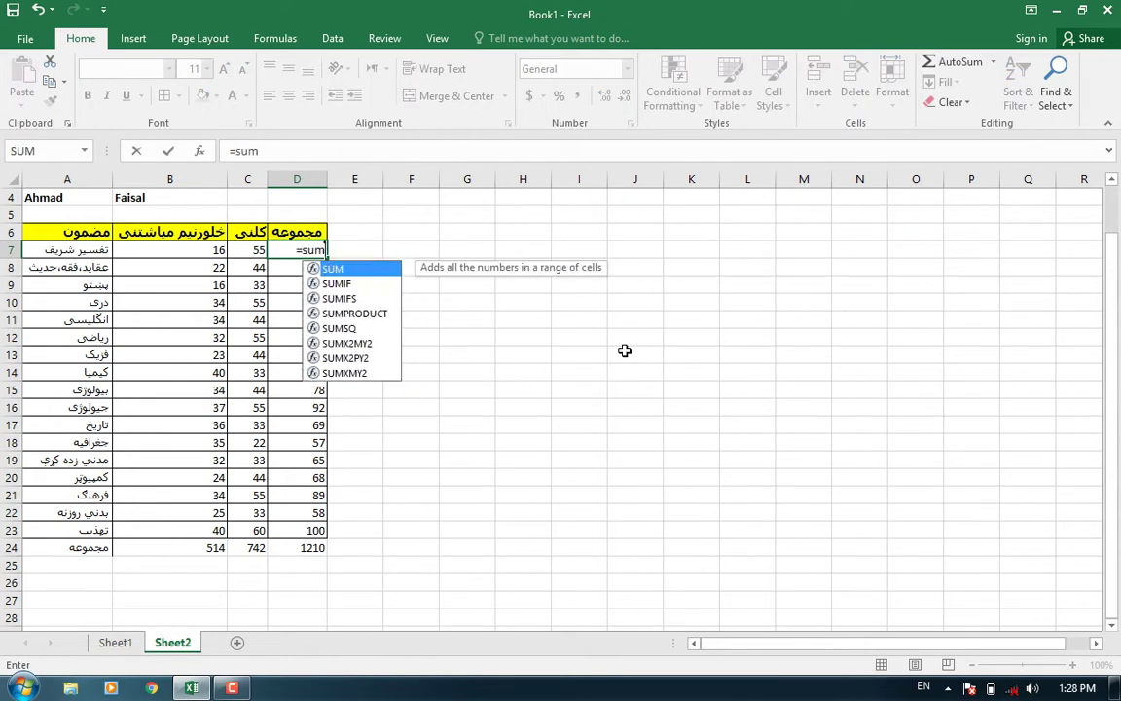
{"action": "type", "text": "("}
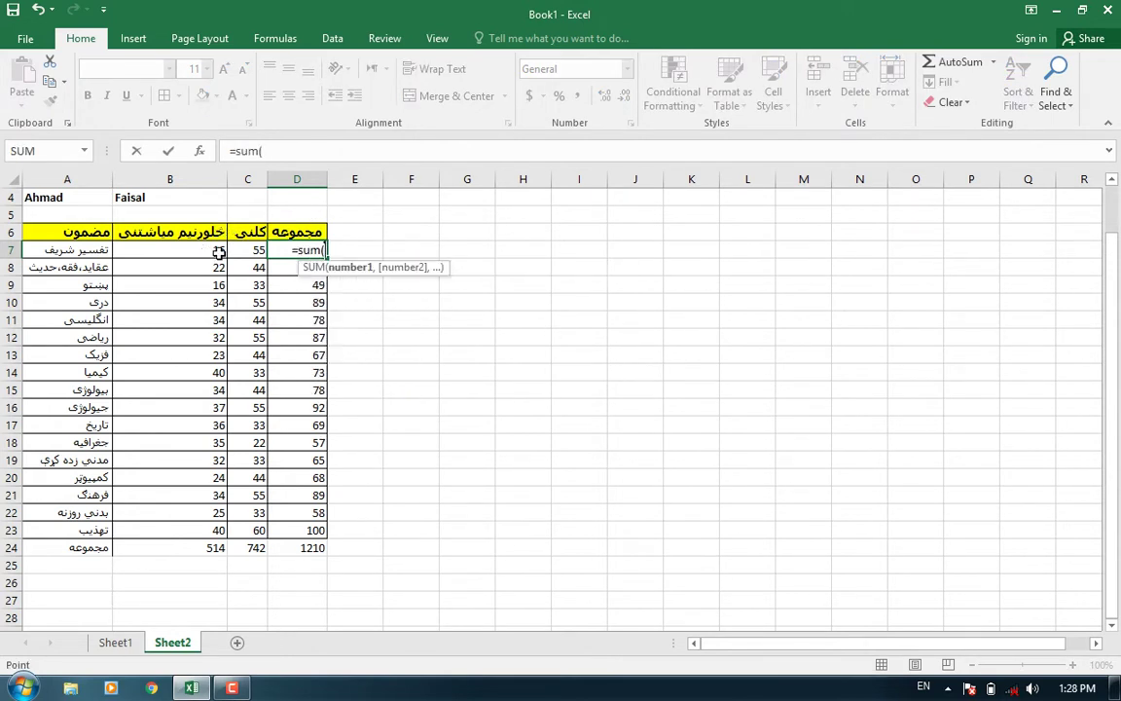
{"action": "left_click_drag", "start_coordinate": [219, 252], "coordinate": [234, 252]}
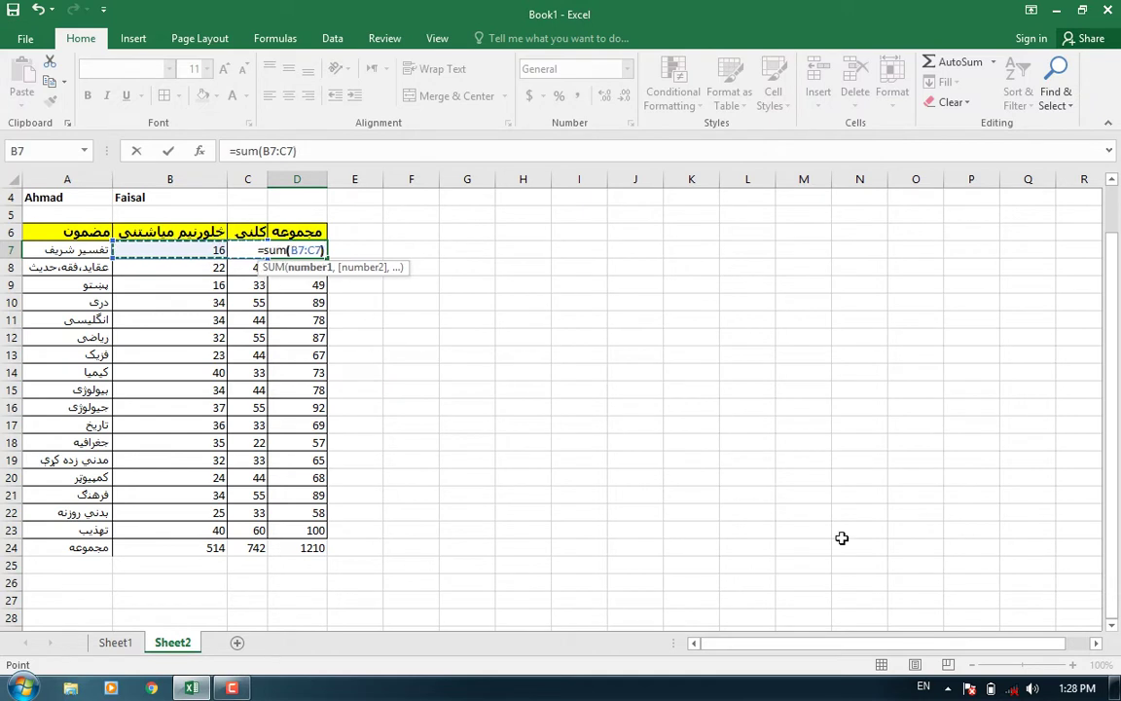
{"action": "key", "text": "ctrl+Return"}
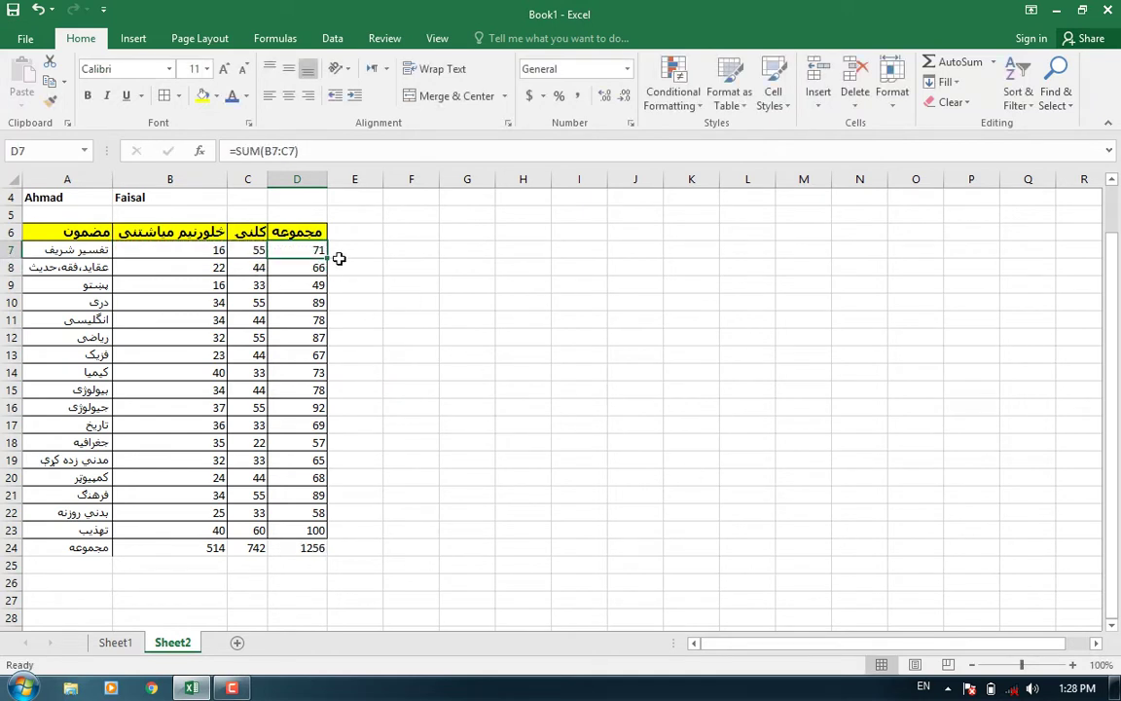
{"action": "mouse_move", "coordinate": [328, 258]}
{"action": "left_mouse_down"}
{"action": "mouse_move", "coordinate": [358, 529]}
{"action": "mouse_move", "coordinate": [317, 531]}
{"action": "left_mouse_up"}
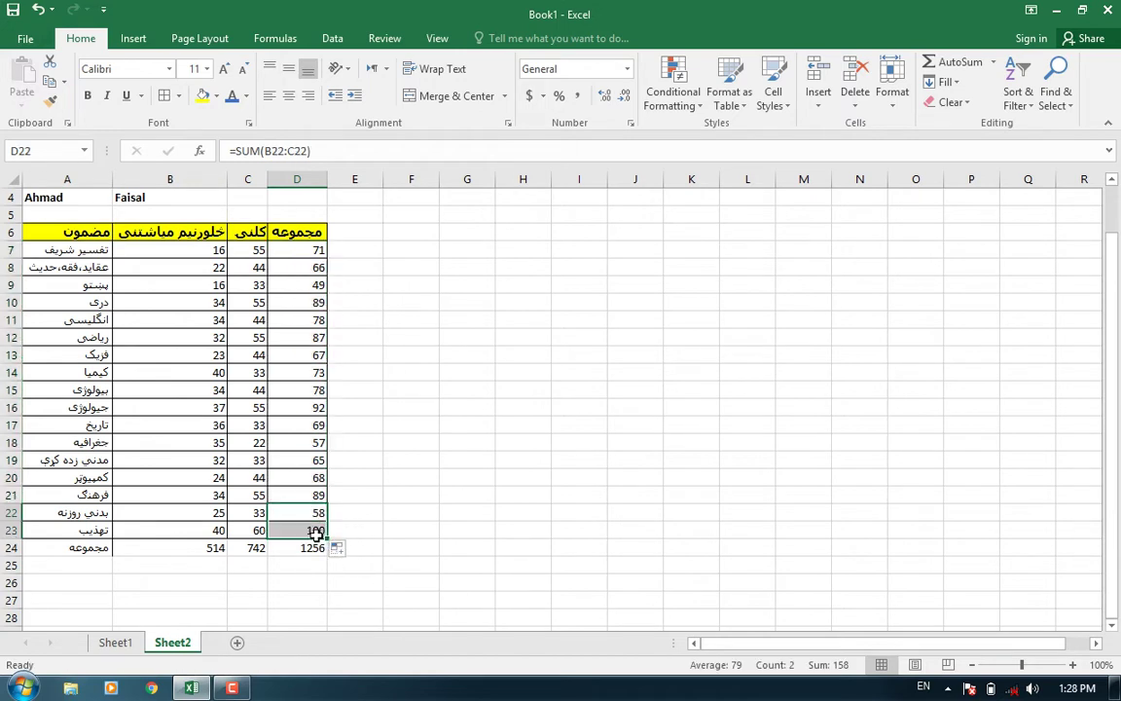
Step: Change the mark in C9 to 4
{"action": "left_click", "coordinate": [250, 282]}
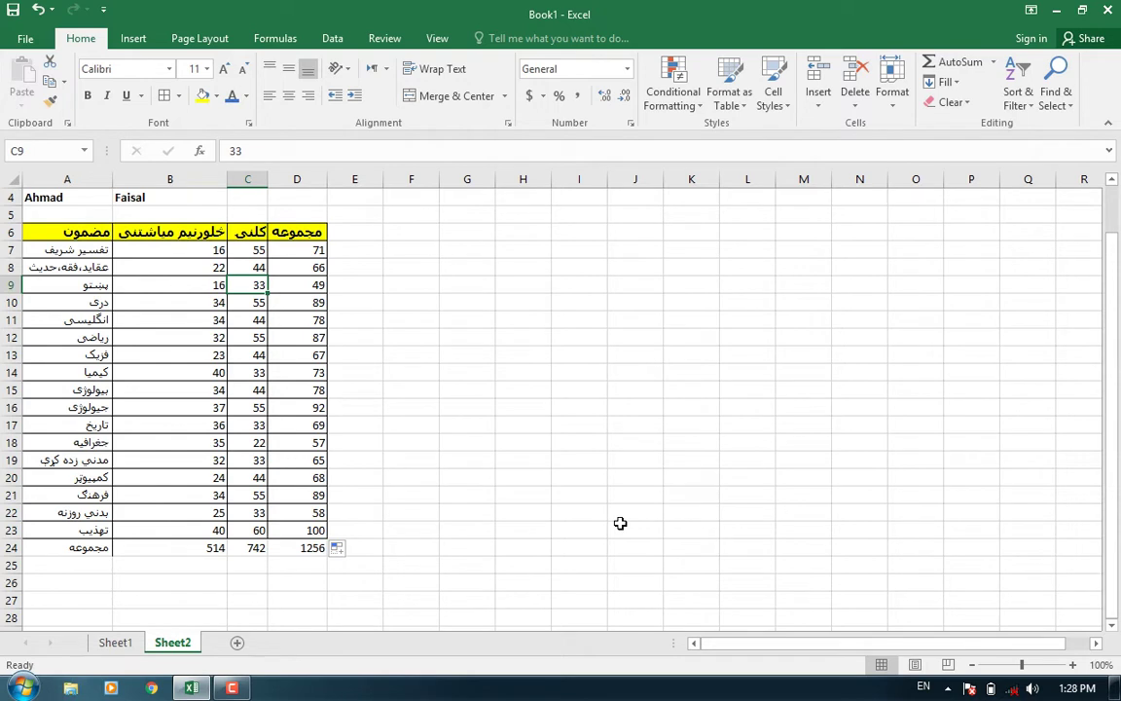
{"action": "type", "text": "4"}
{"action": "key", "text": "Return"}
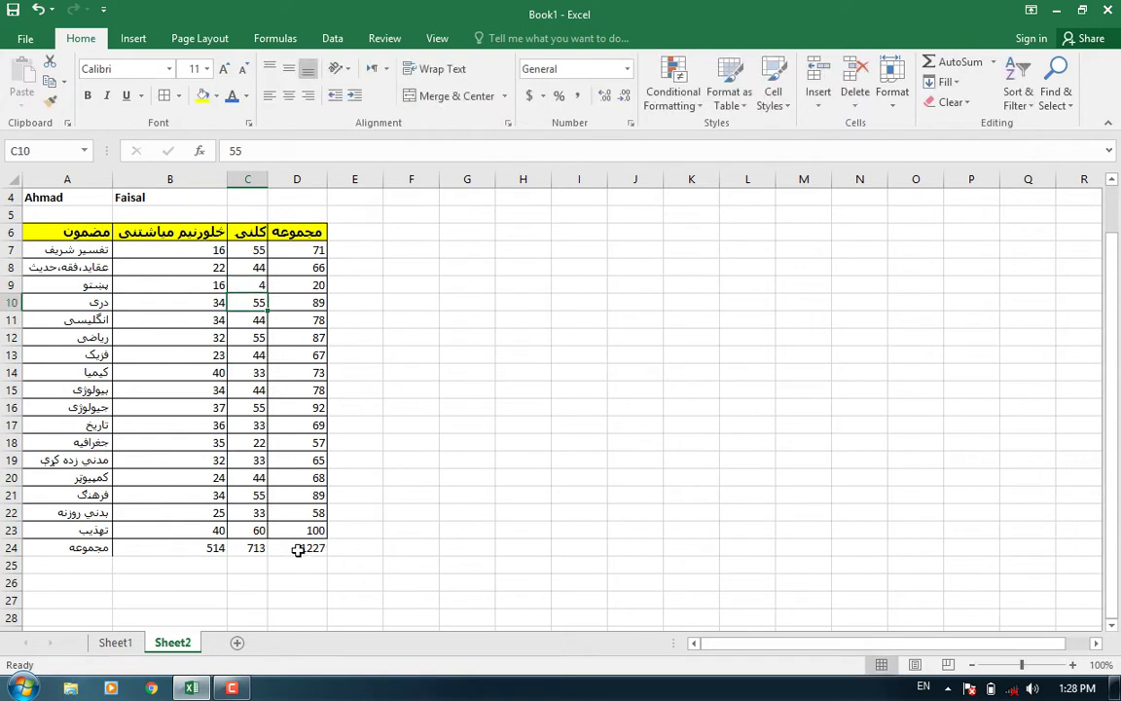
Step: Enter the label نتیجه in A25 and begin a formula in B25
{"action": "left_click", "coordinate": [98, 567]}
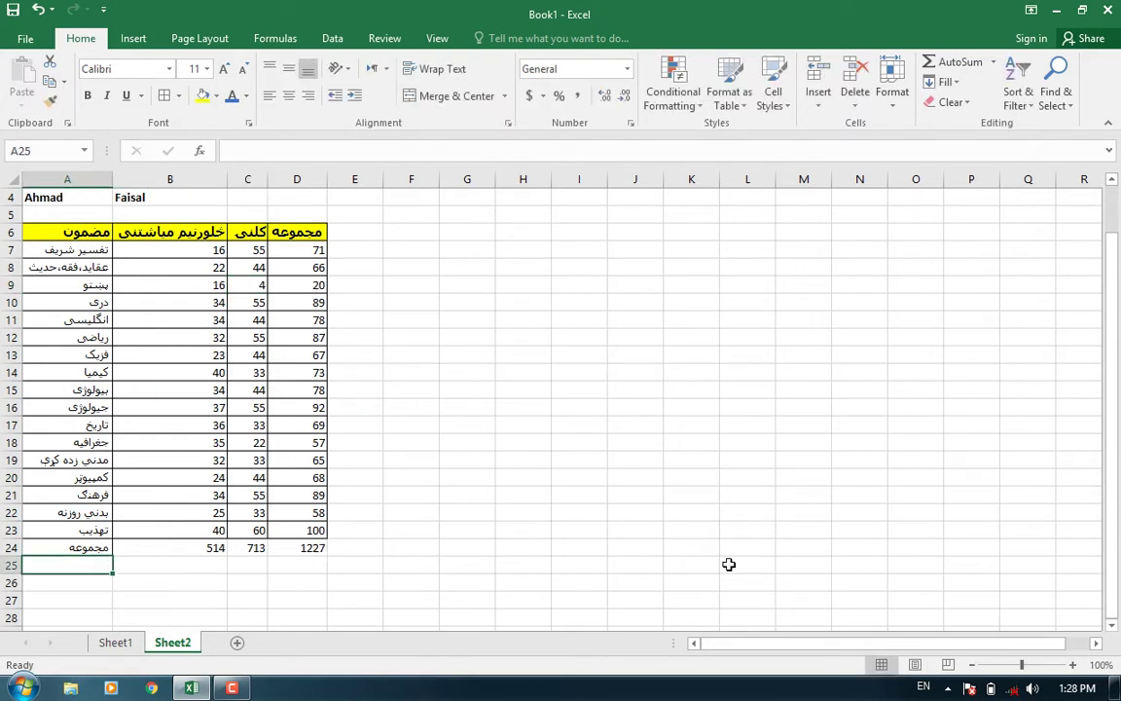
{"action": "type", "text": "k"}
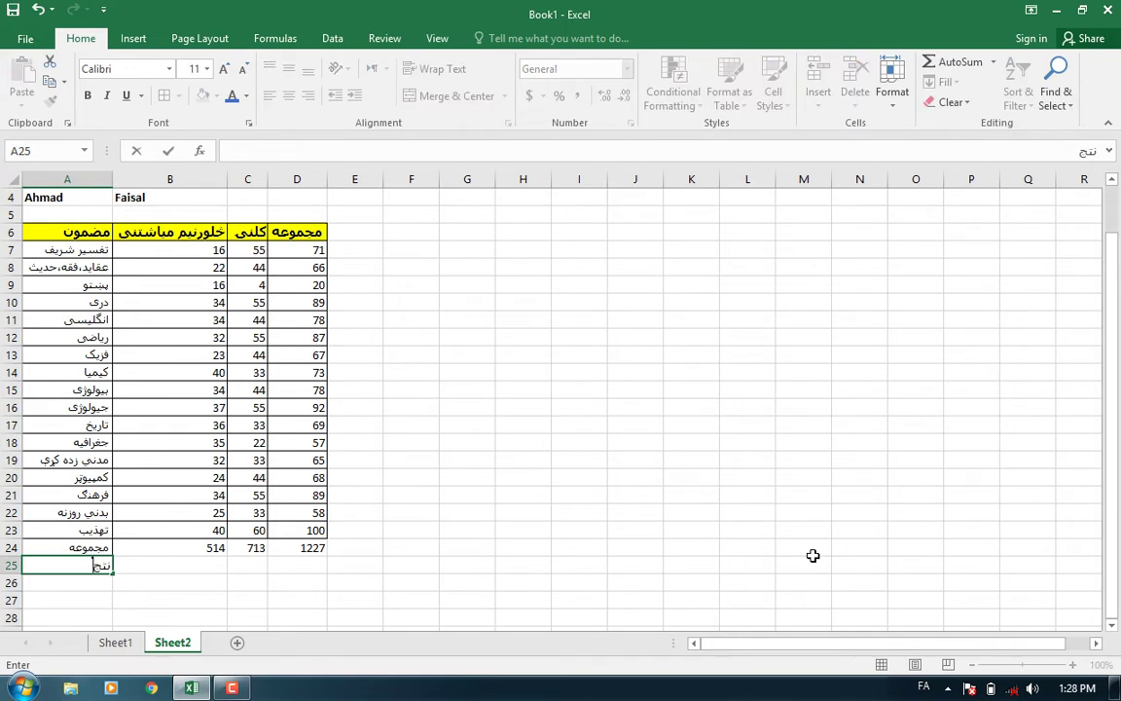
{"action": "type", "text": "ه"}
{"action": "key", "text": "Return"}
{"action": "key", "text": "Up"}
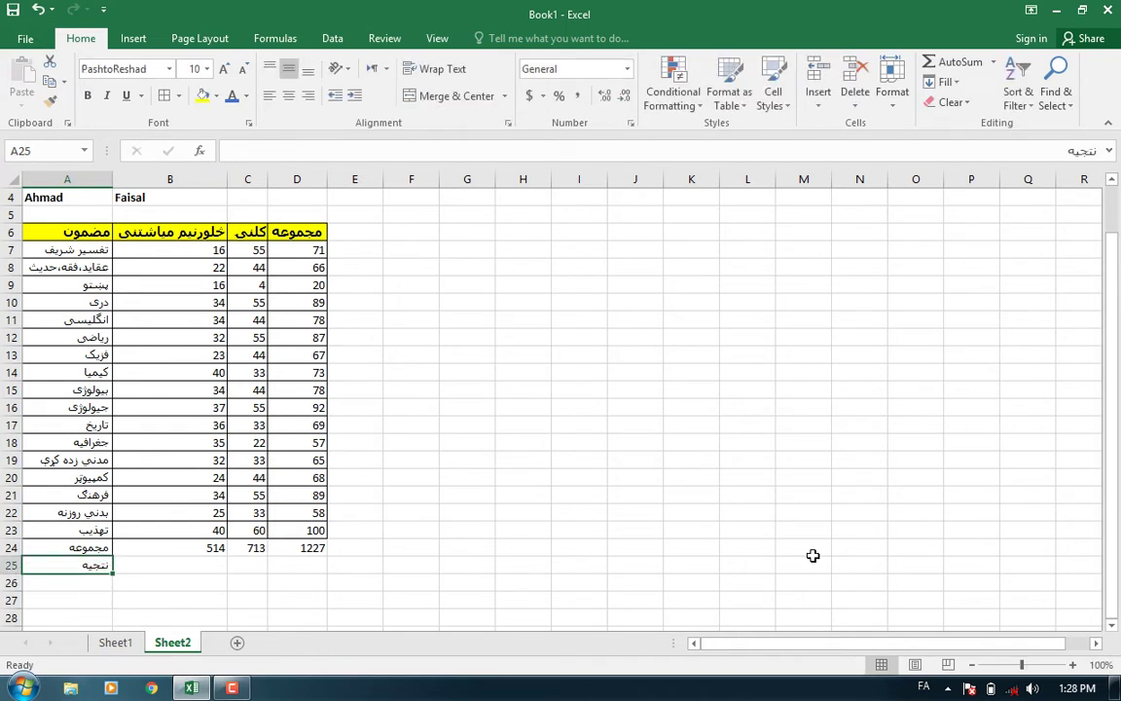
{"action": "left_click", "coordinate": [193, 564]}
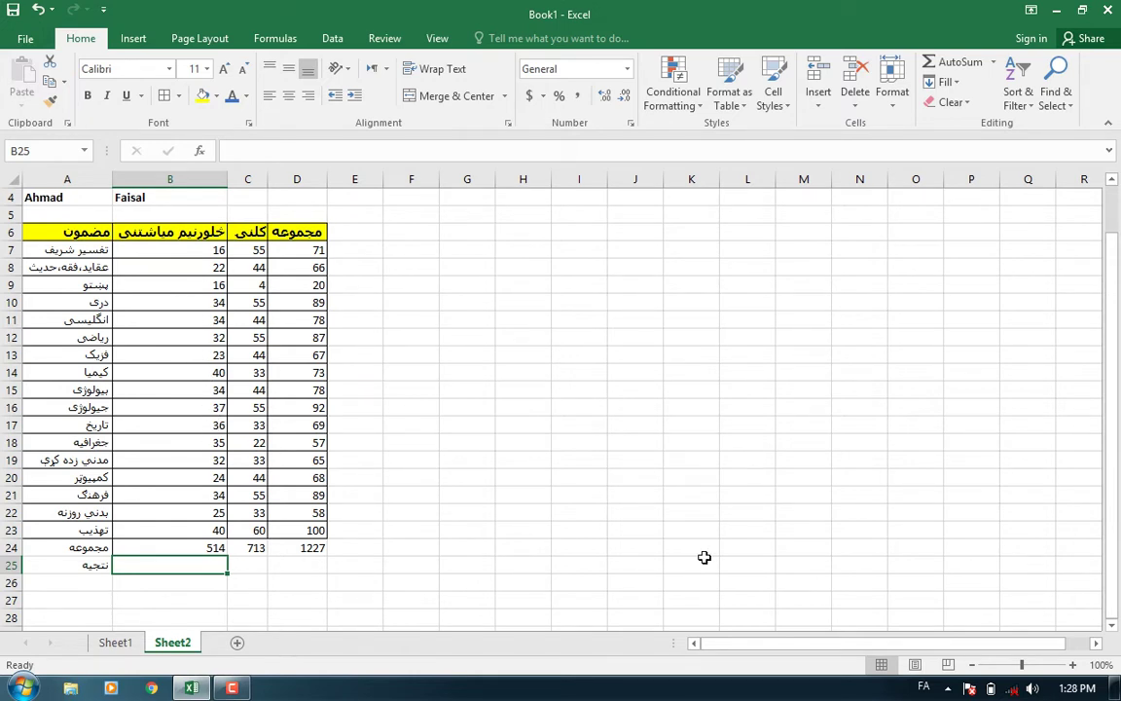
{"action": "type", "text": "=ه"}
{"action": "type", "text": "به"}
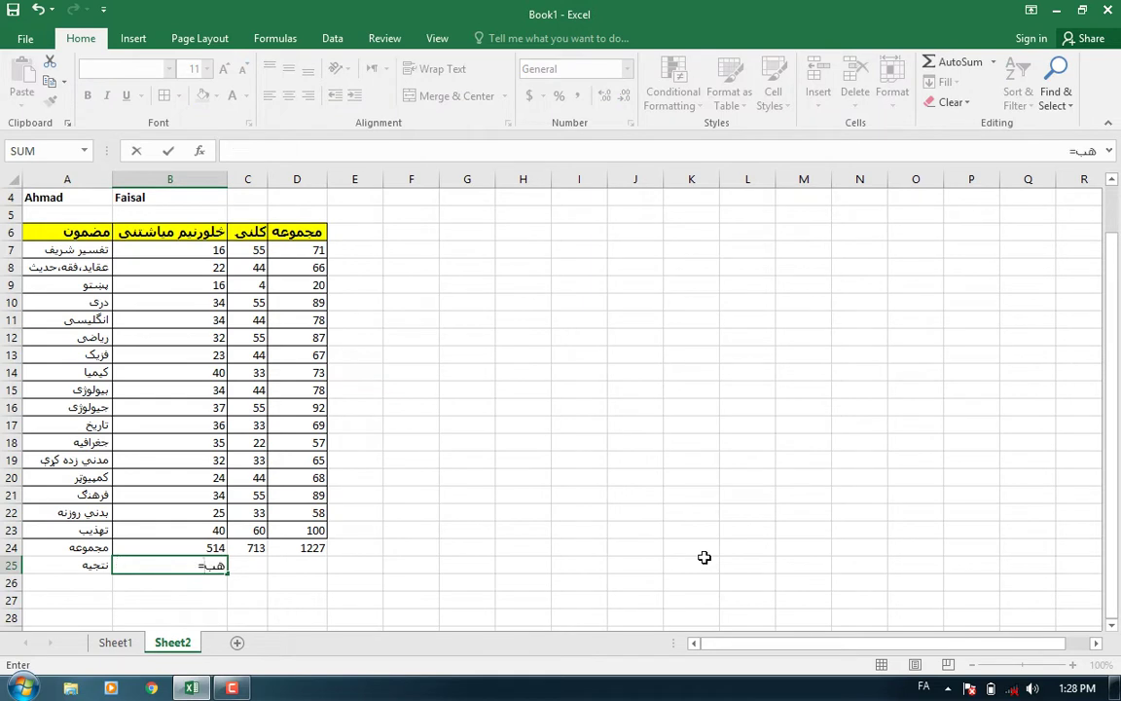
Step: Clear the stray Persian characters and type =if(and in B25 with the English keyboard
{"action": "key", "text": "BackSpace"}
{"action": "key", "text": "BackSpace"}
{"action": "type", "text": "ه"}
{"action": "key", "text": "BackSpace"}
{"action": "key", "text": "alt+shift"}
{"action": "type", "text": "if("}
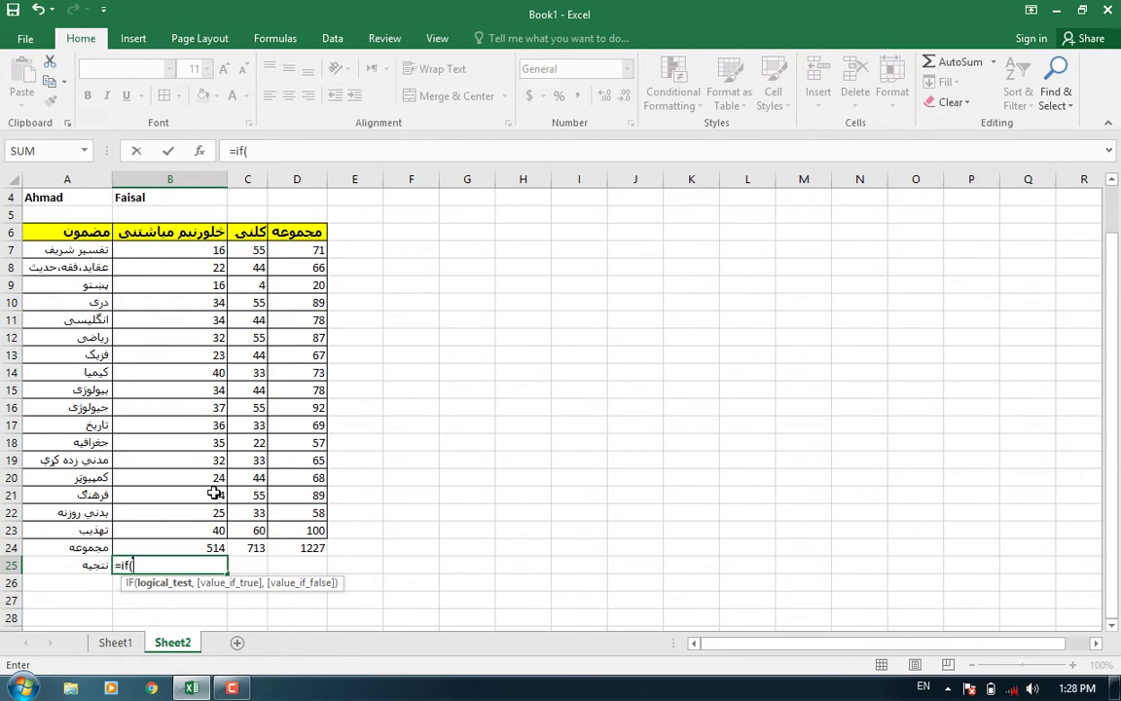
{"action": "type", "text": "a"}
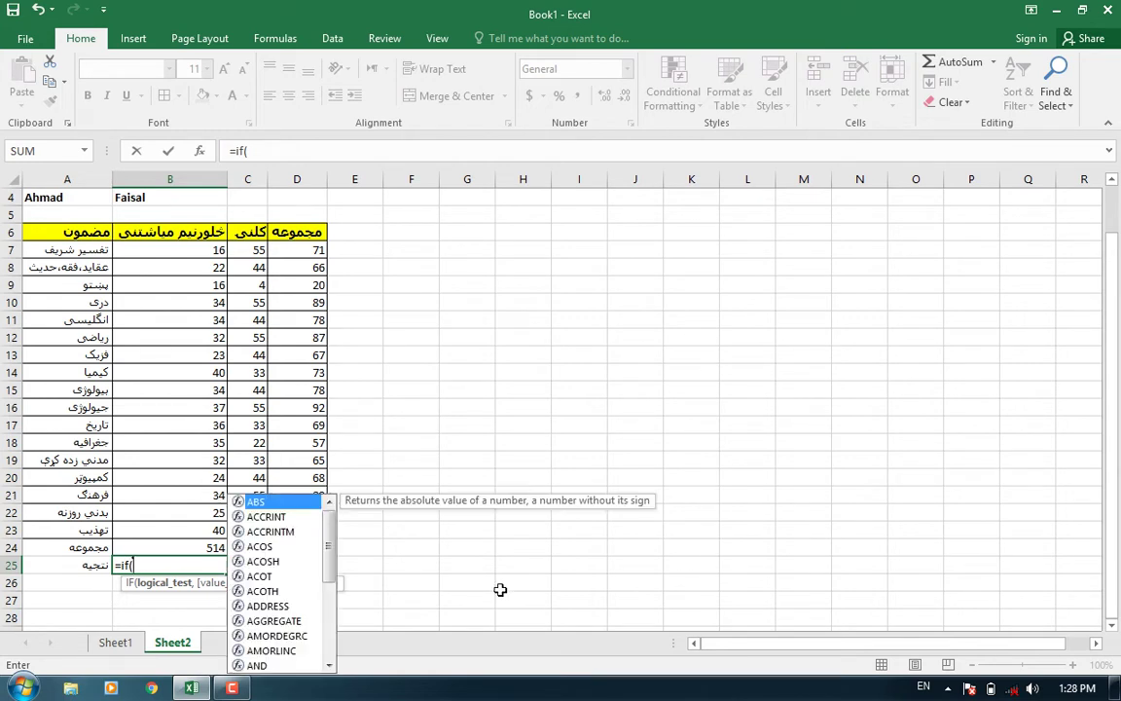
{"action": "type", "text": "nd"}
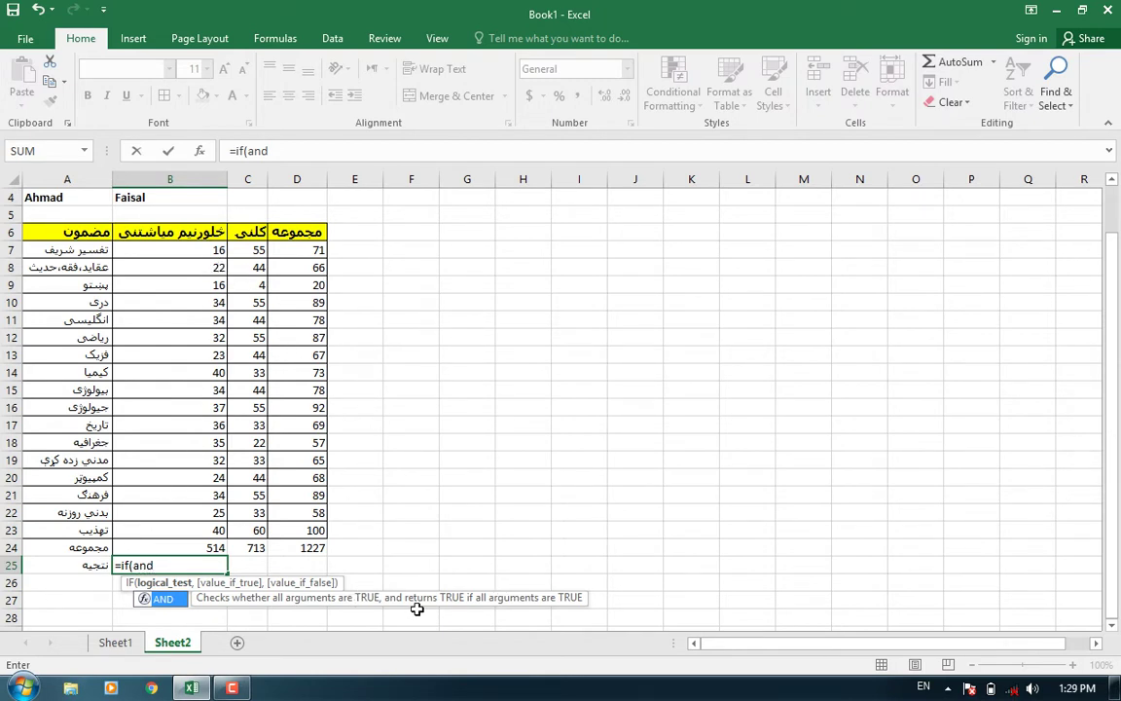
Step: Add the AND conditions B7>=16, B8>=16 and B9>=16 to the B25 formula
{"action": "type", "text": "("}
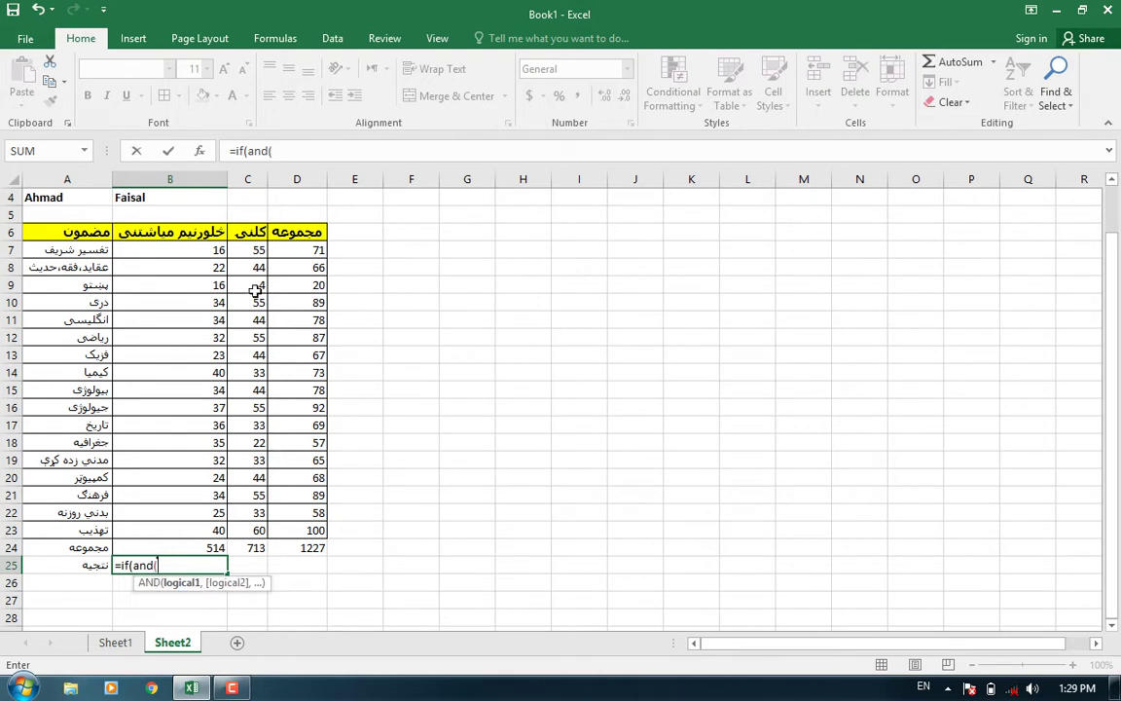
{"action": "left_click", "coordinate": [212, 251]}
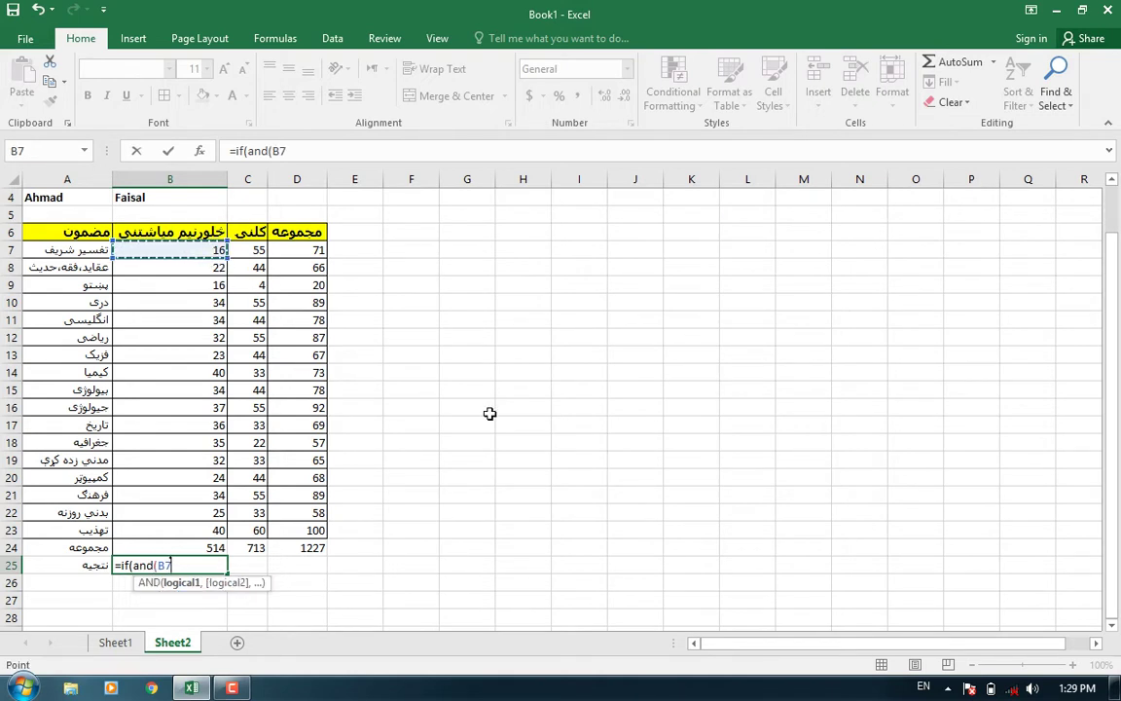
{"action": "type", "text": ">="}
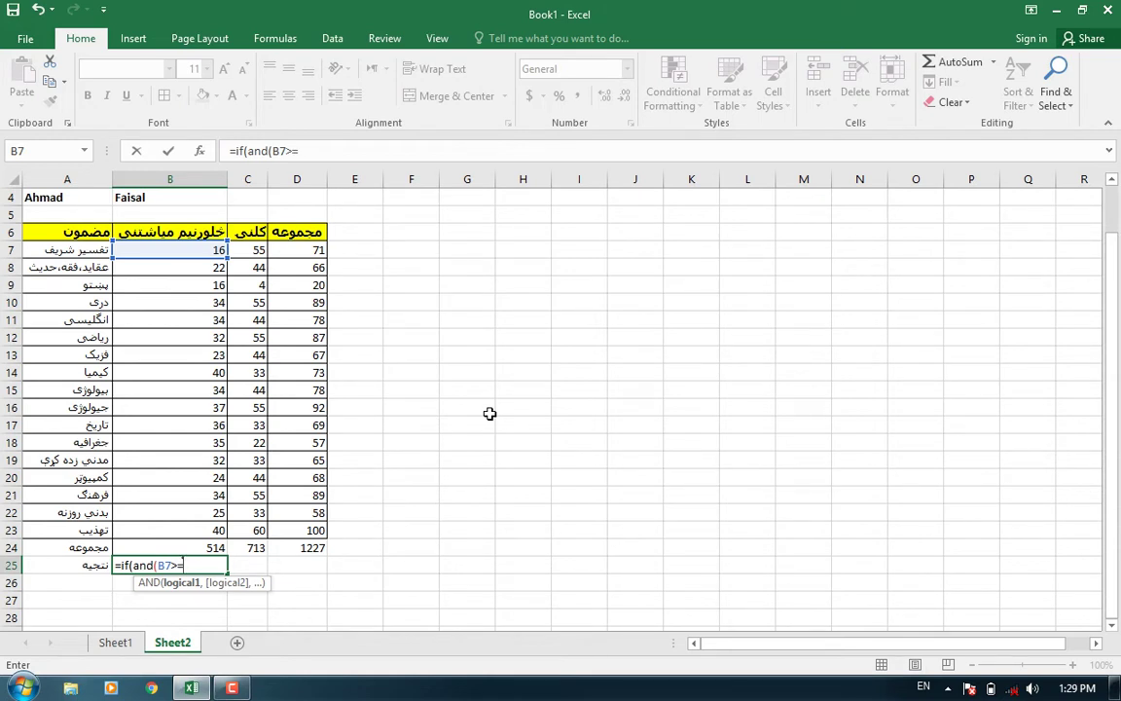
{"action": "type", "text": "16"}
{"action": "type", "text": ","}
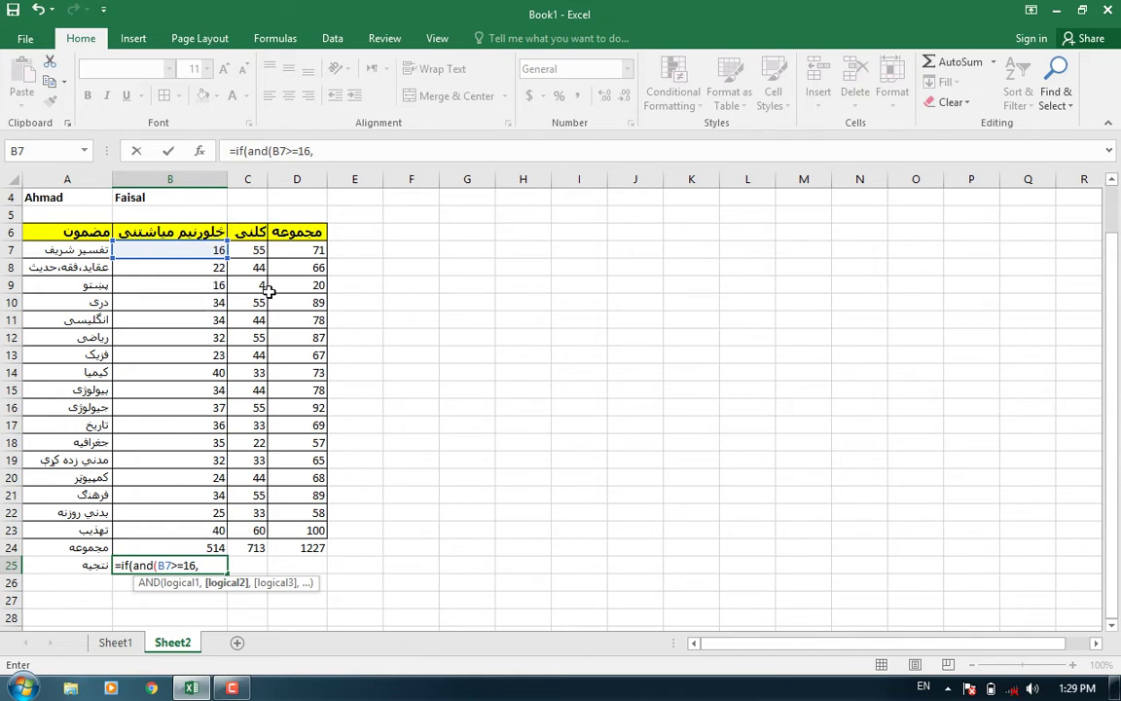
{"action": "left_click", "coordinate": [204, 260]}
{"action": "type", "text": ">=16"}
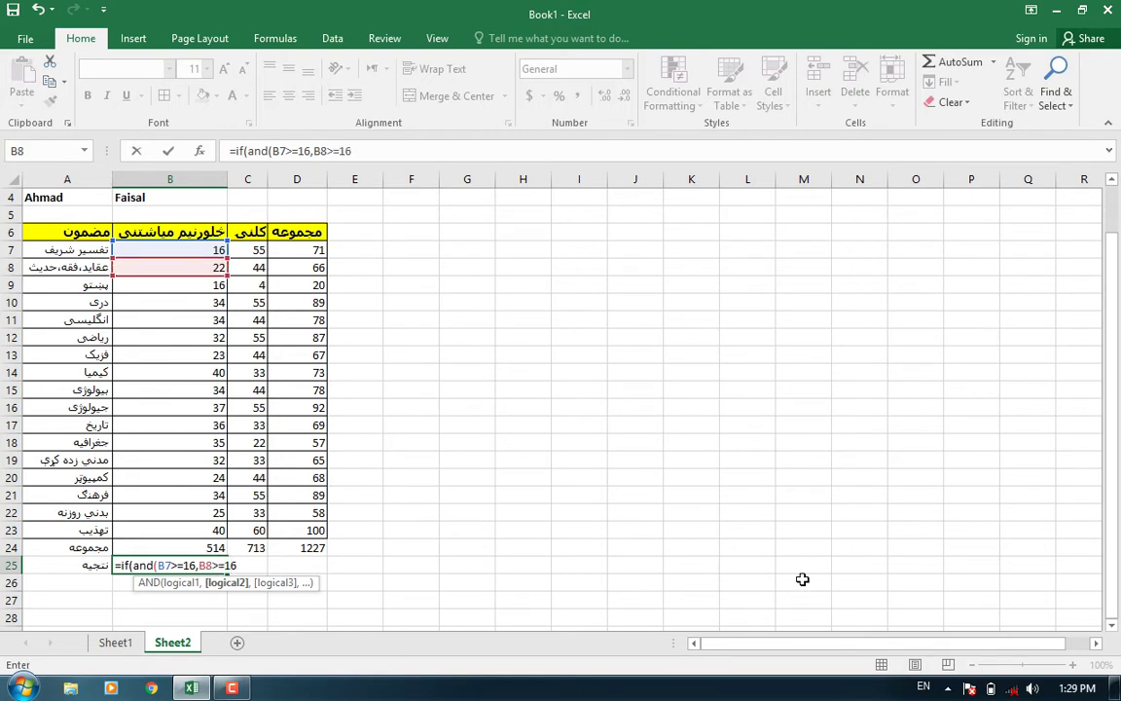
{"action": "type", "text": ","}
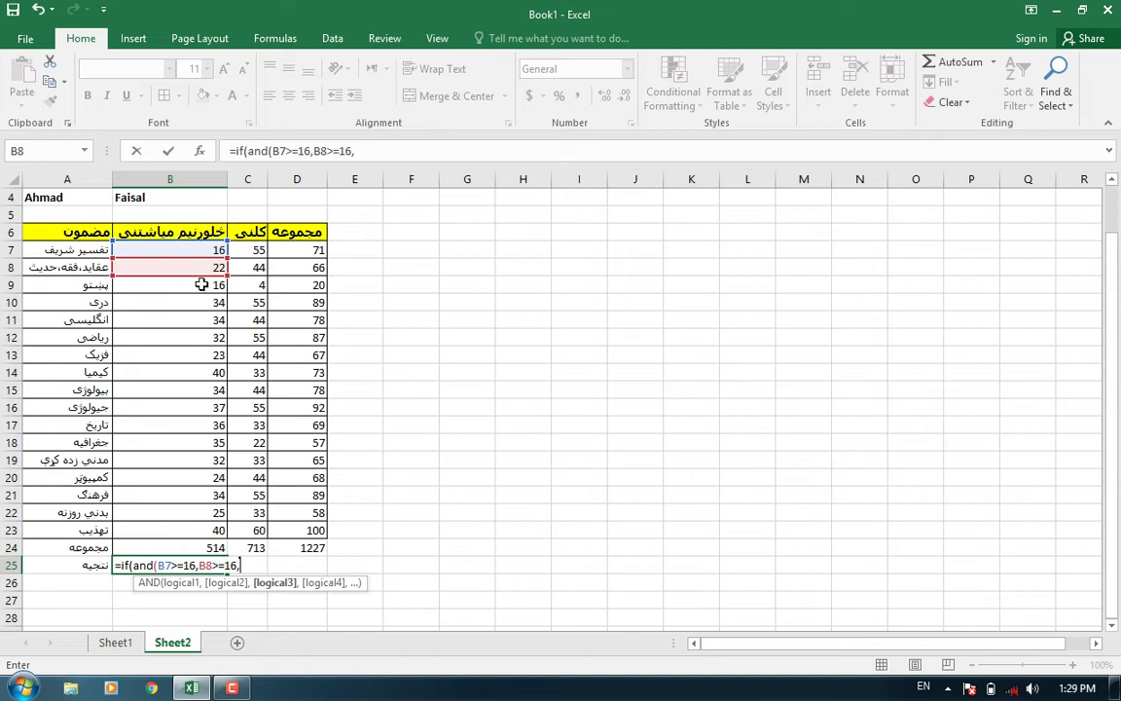
{"action": "left_click", "coordinate": [202, 284]}
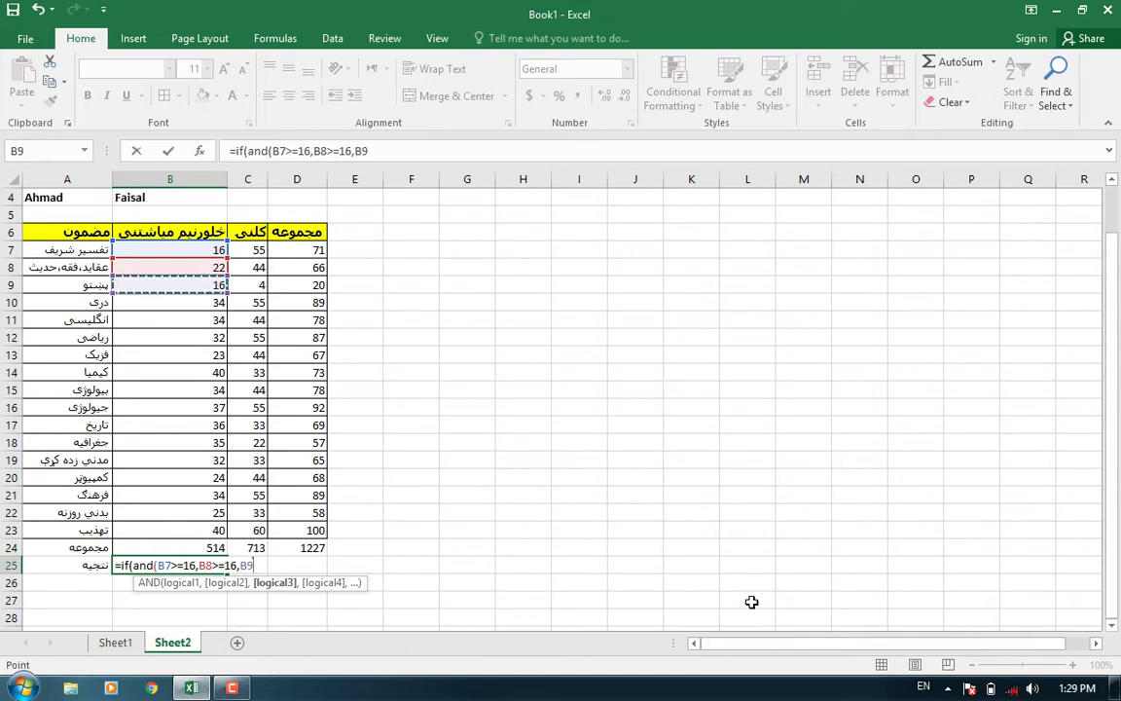
{"action": "type", "text": ">=16"}
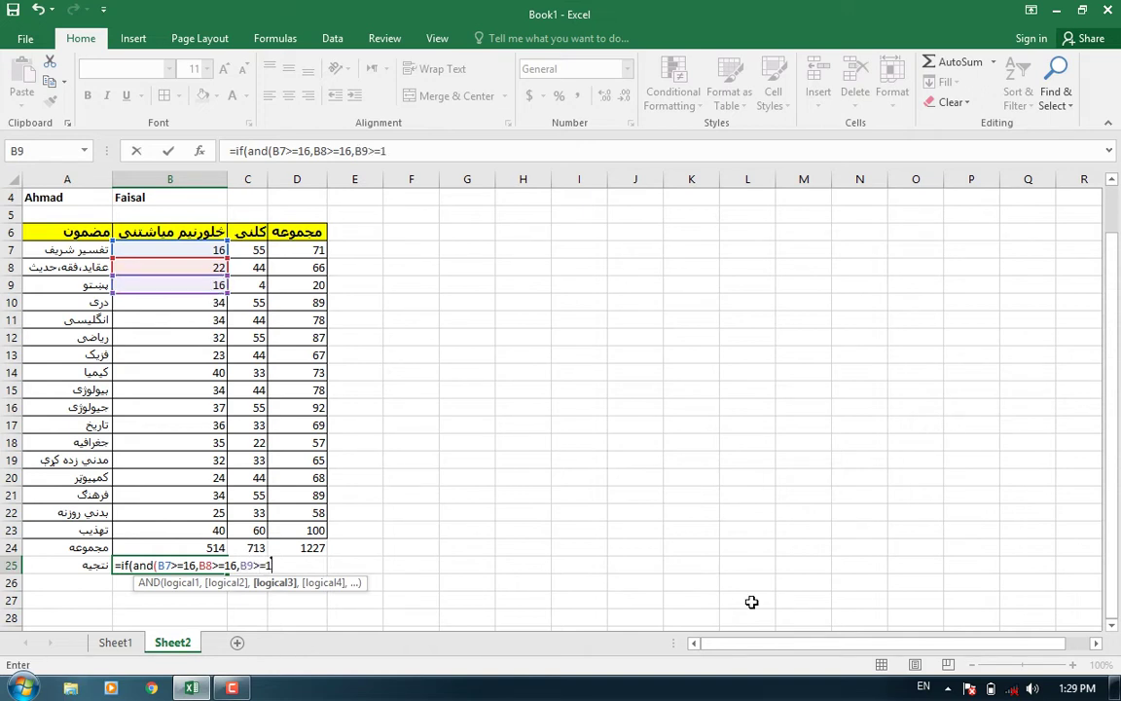
{"action": "type", "text": ","}
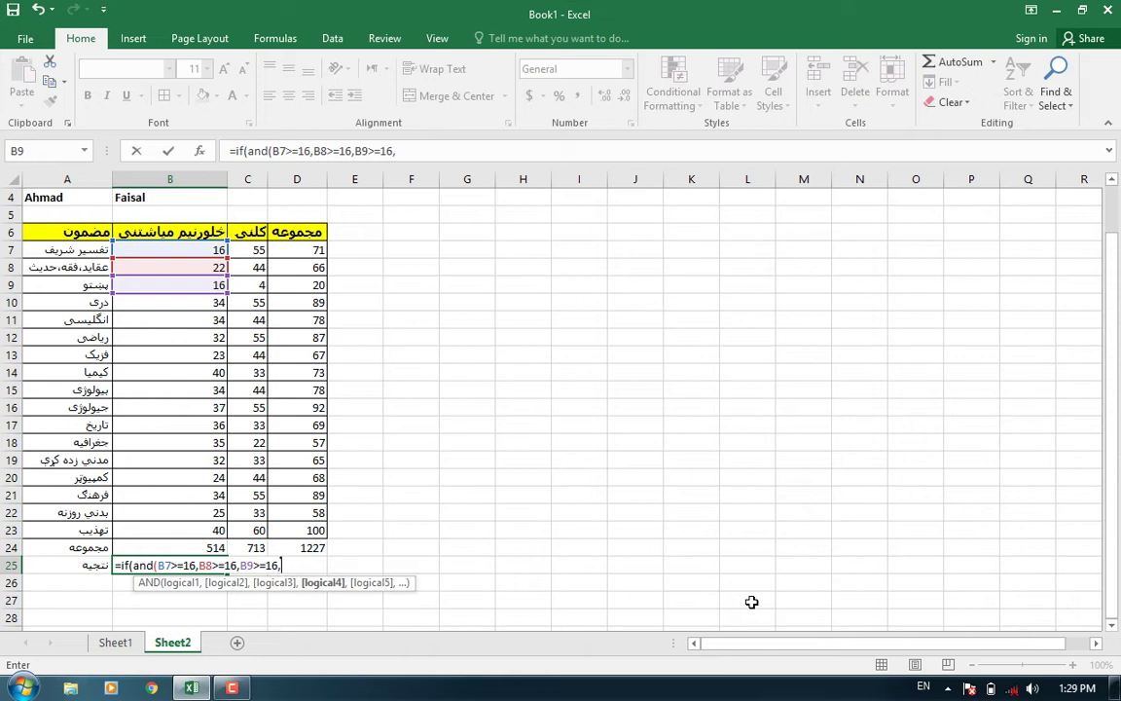
Step: Add the conditions B10>=16 and B11>=16 to the AND test
{"action": "left_click", "coordinate": [208, 305]}
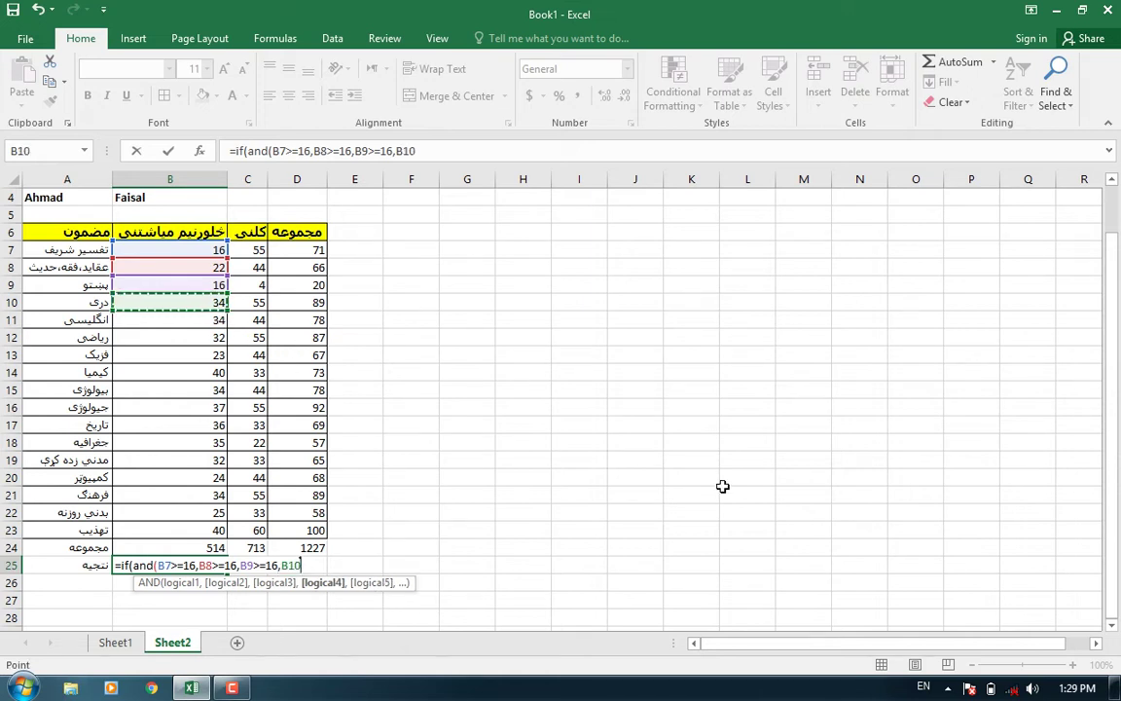
{"action": "type", "text": ">="}
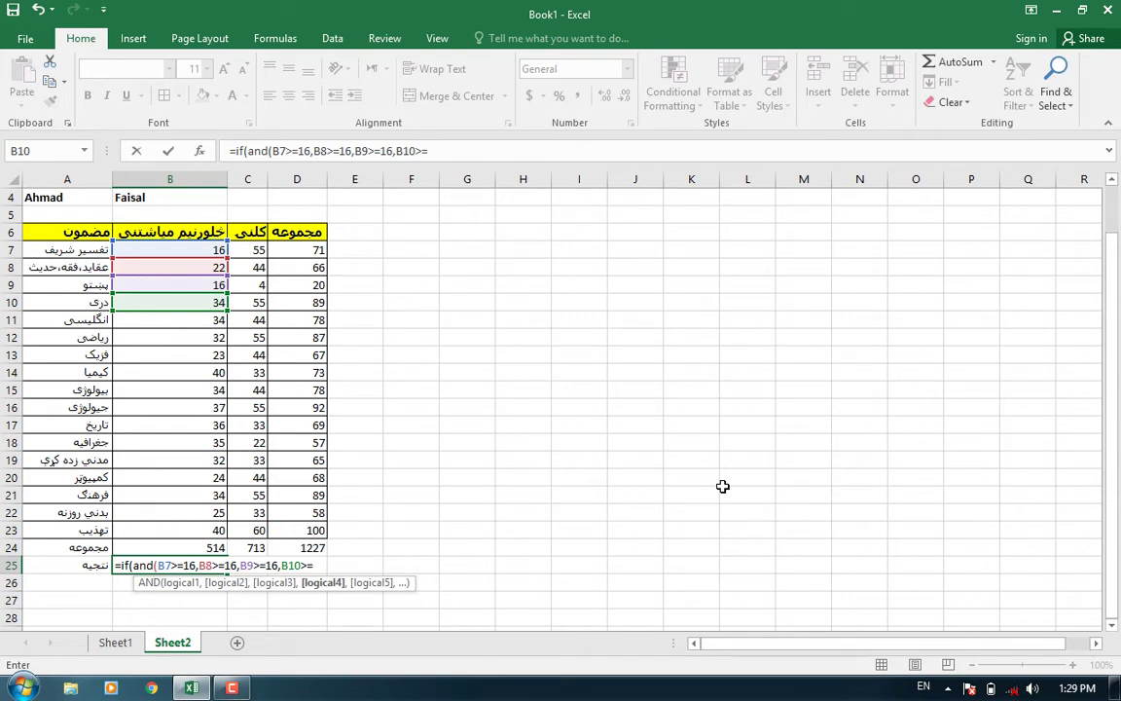
{"action": "type", "text": "16,"}
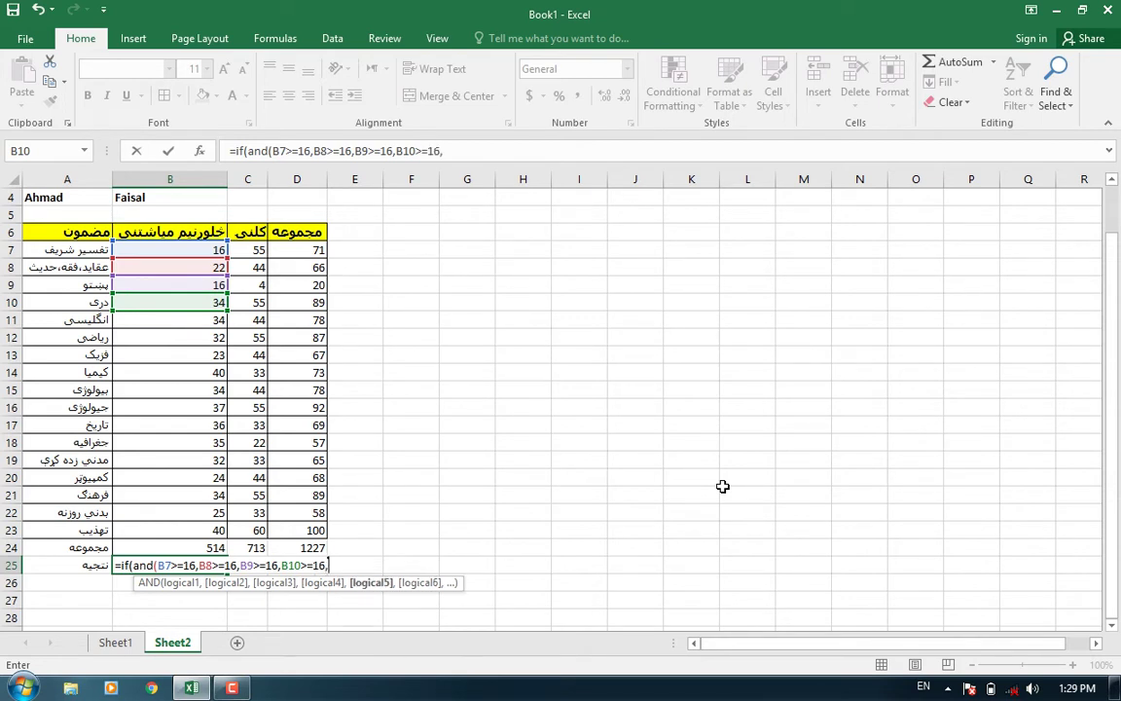
{"action": "left_click", "coordinate": [195, 320]}
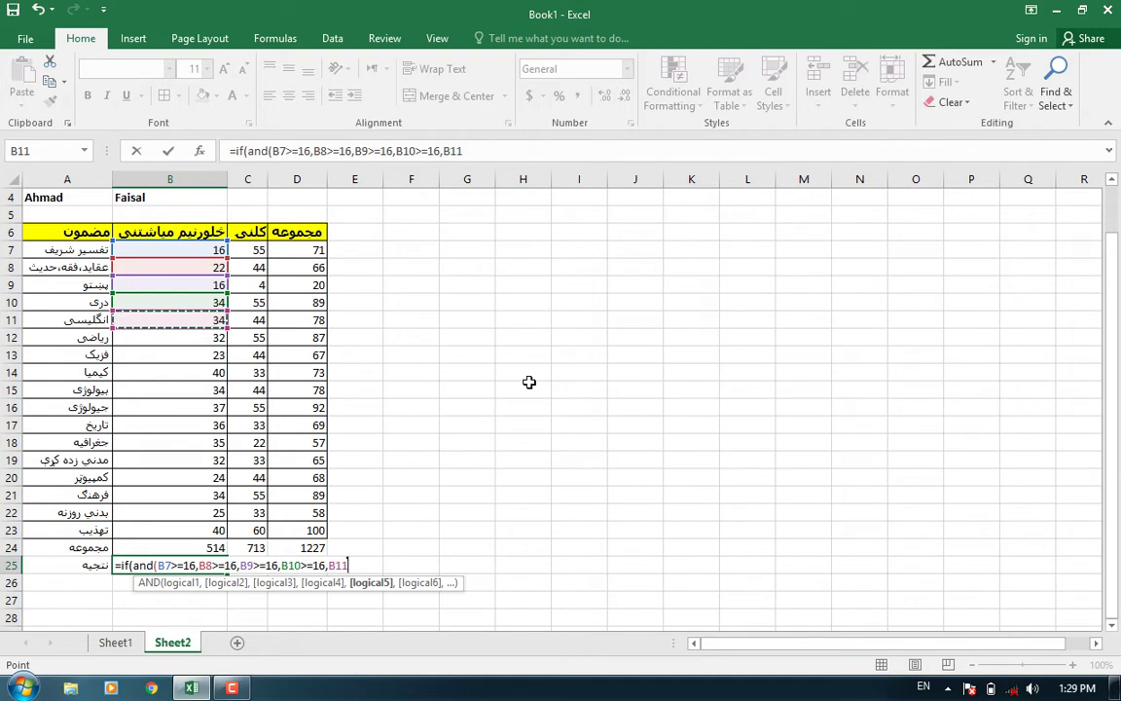
{"action": "type", "text": ">16"}
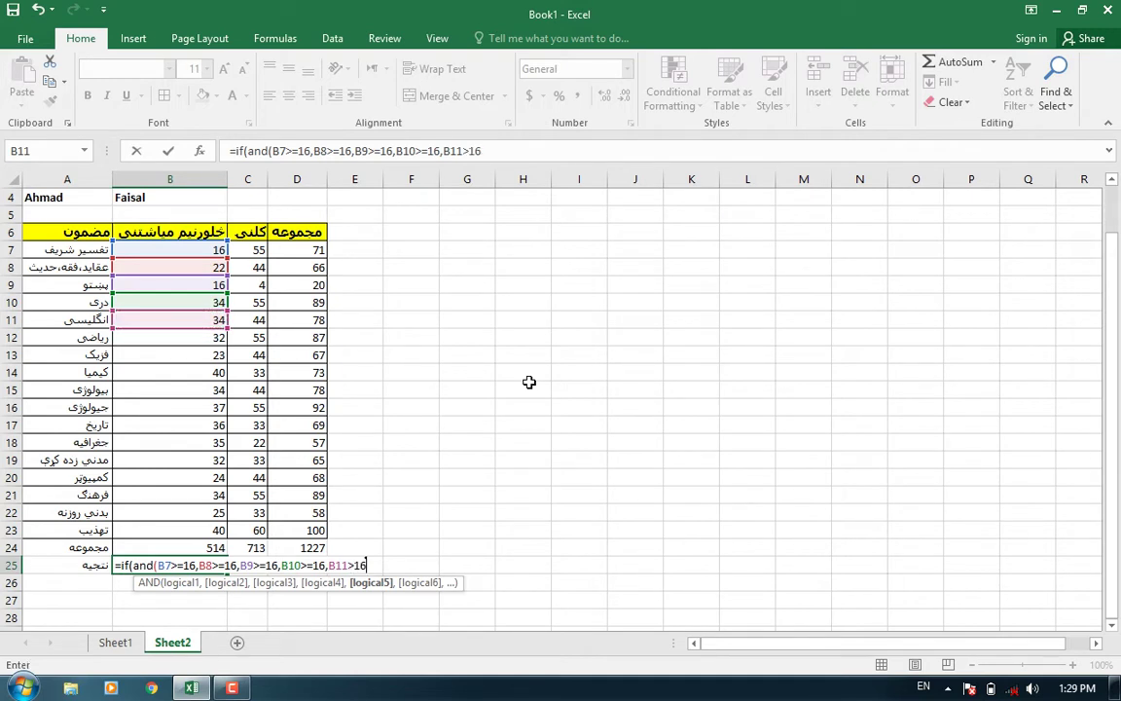
{"action": "key", "text": "BackSpace"}
{"action": "key", "text": "BackSpace"}
{"action": "type", "text": "=16"}
{"action": "type", "text": ","}
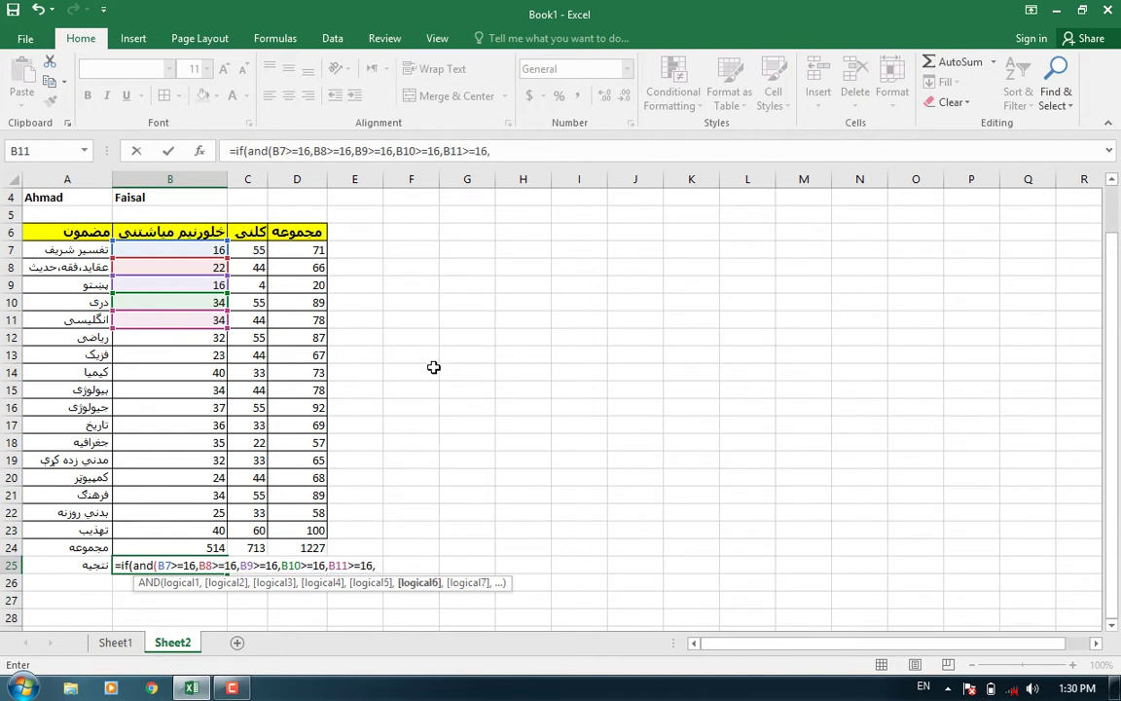
Step: Add conditions for B12, B13 and B14, then try entering the formula, triggering a missing-parenthesis error
{"action": "left_click", "coordinate": [201, 333]}
{"action": "type", "text": ">=16,"}
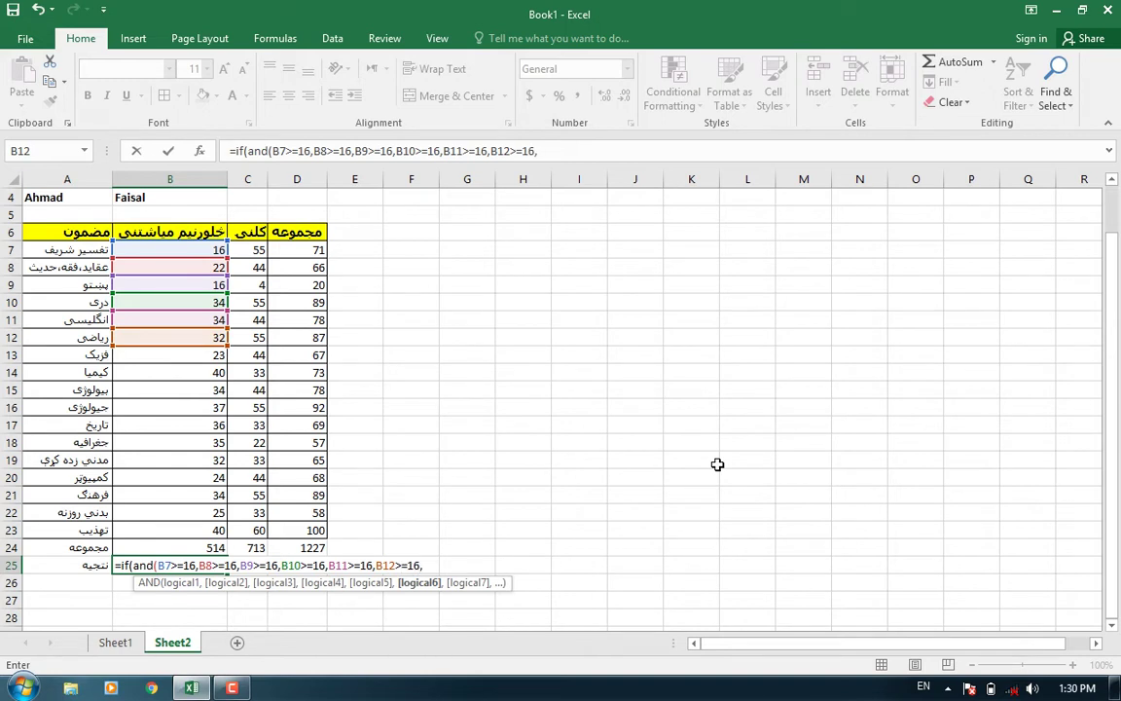
{"action": "left_click", "coordinate": [145, 355]}
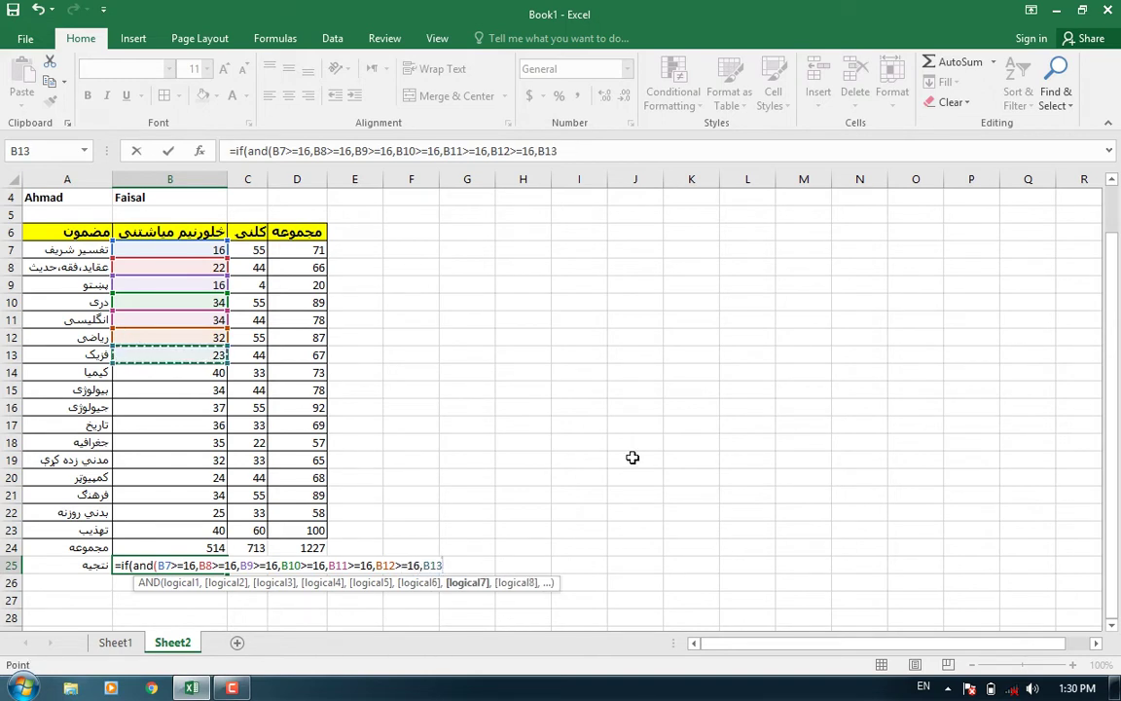
{"action": "type", "text": ">=16"}
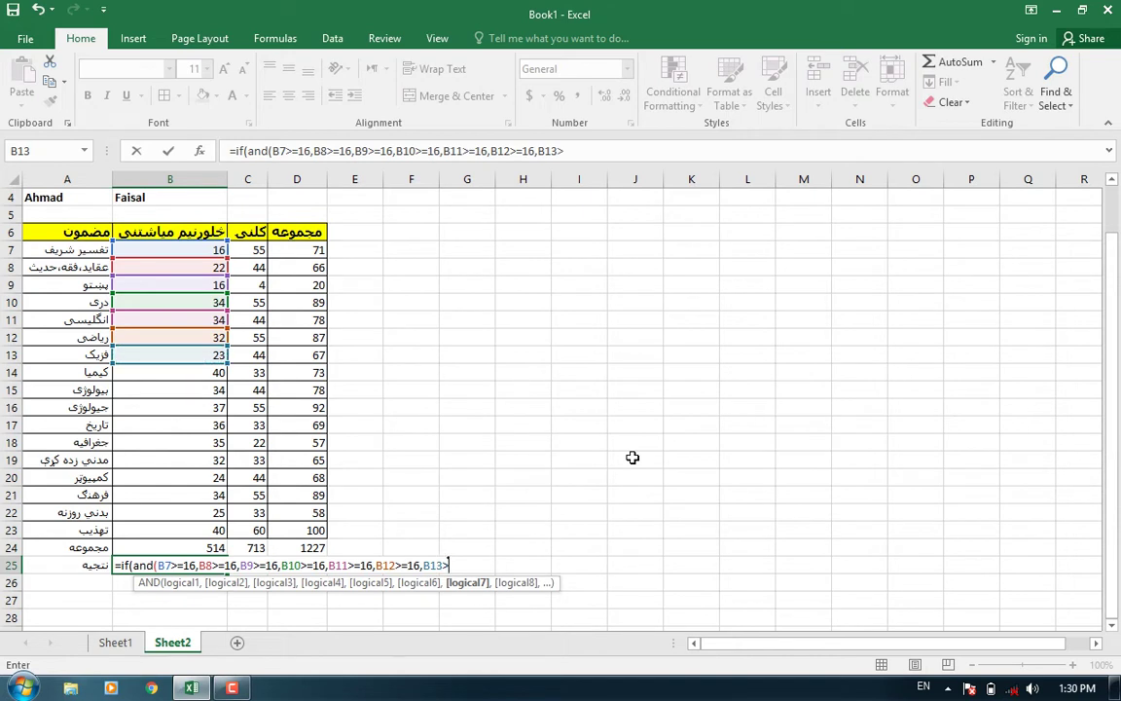
{"action": "type", "text": ","}
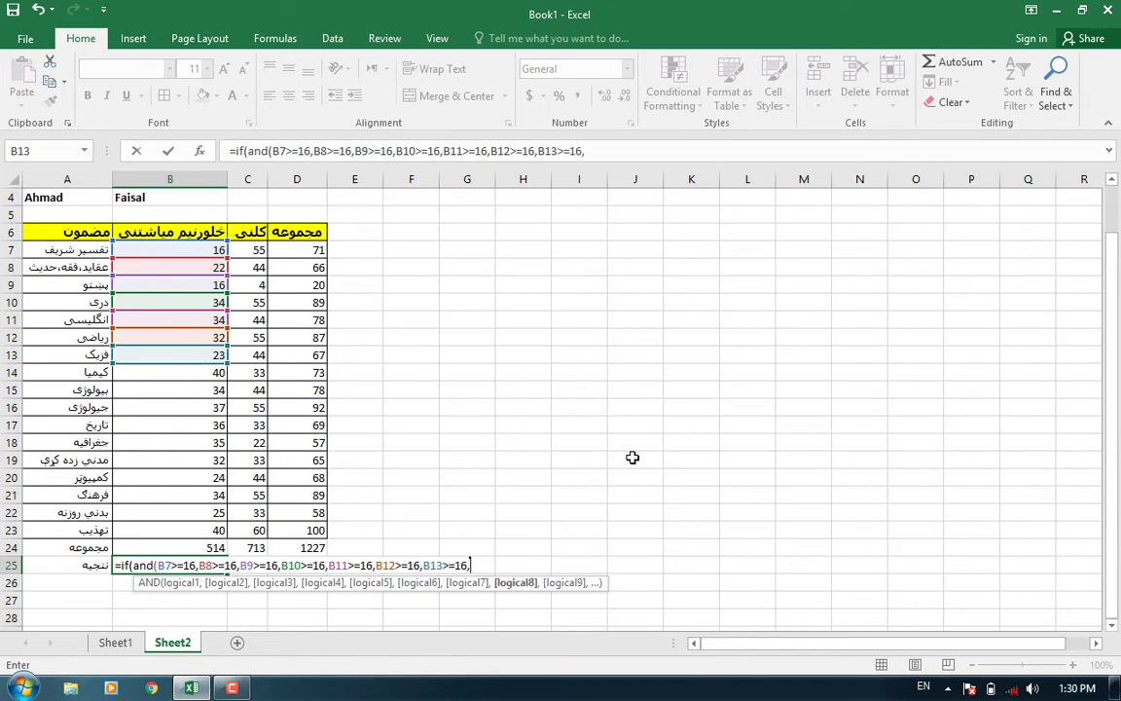
{"action": "left_click", "coordinate": [147, 374]}
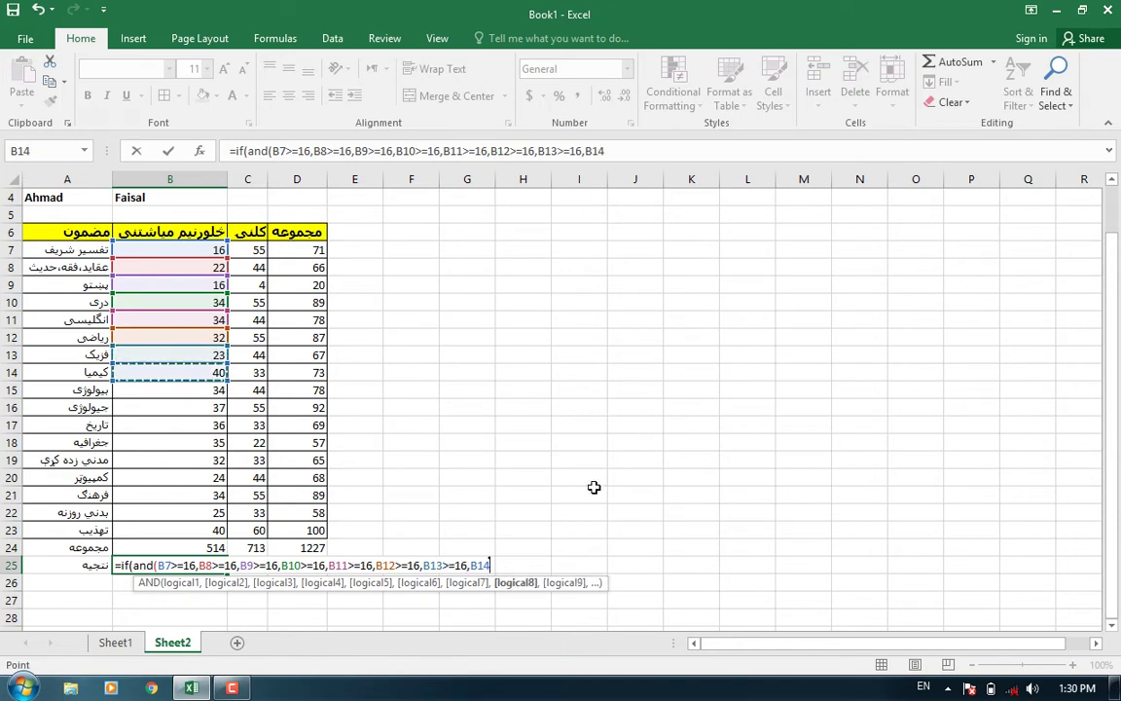
{"action": "type", "text": ">=16"}
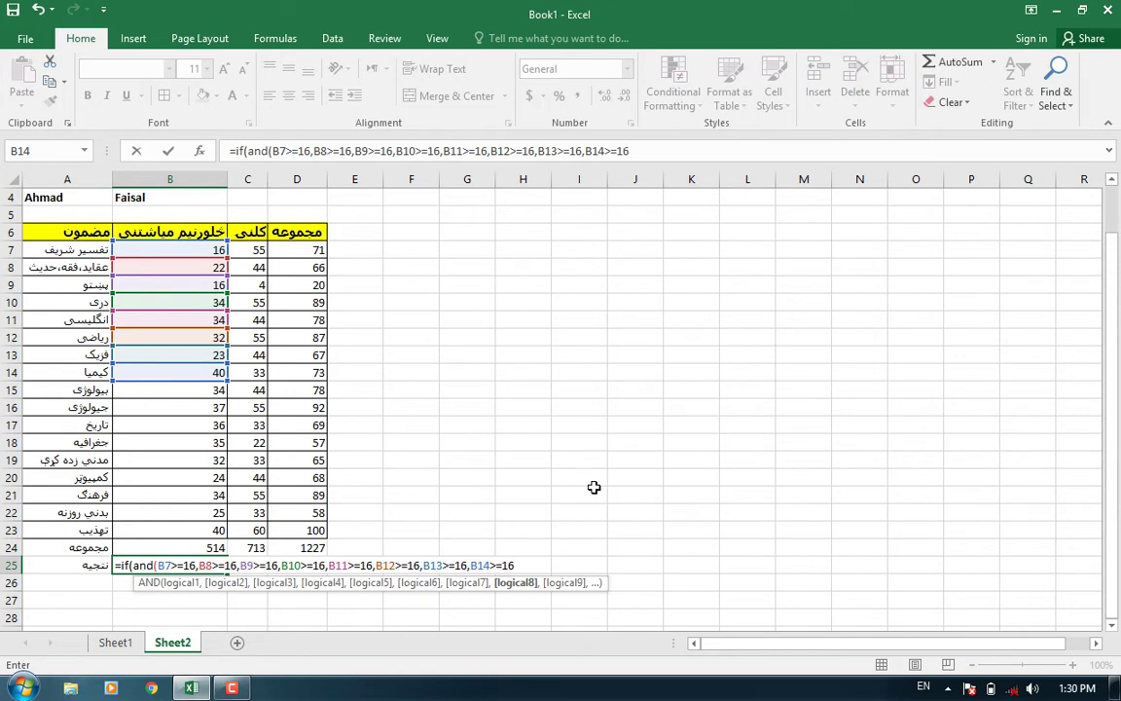
{"action": "key", "text": "Return"}
Step: Dismiss the parenthesis warning and add B15>=16 and B16>=16 to B25's AND test
{"action": "left_click", "coordinate": [570, 393]}
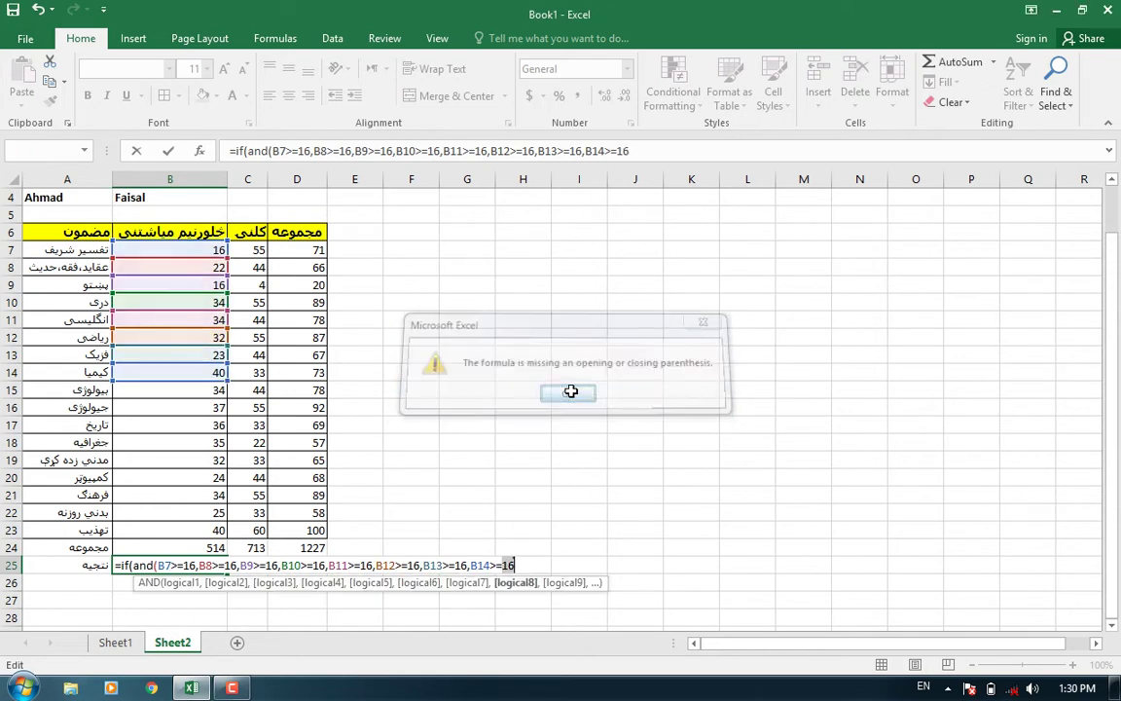
{"action": "left_click_drag", "start_coordinate": [635, 151], "coordinate": [605, 151]}
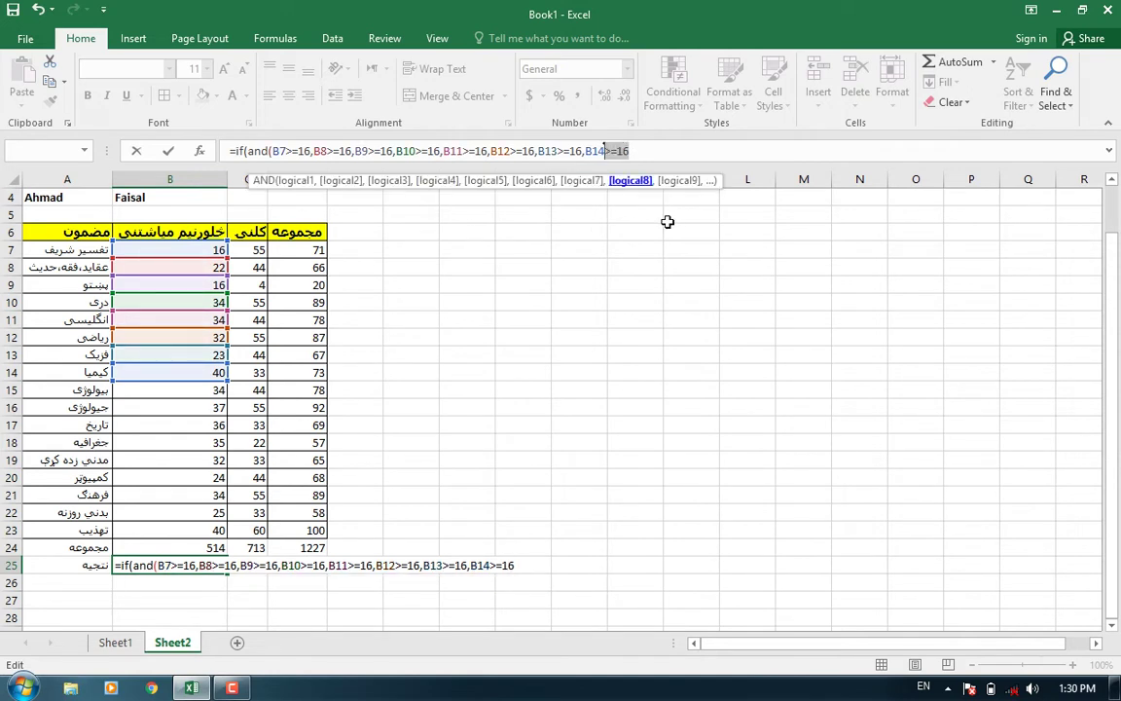
{"action": "left_click", "coordinate": [644, 150]}
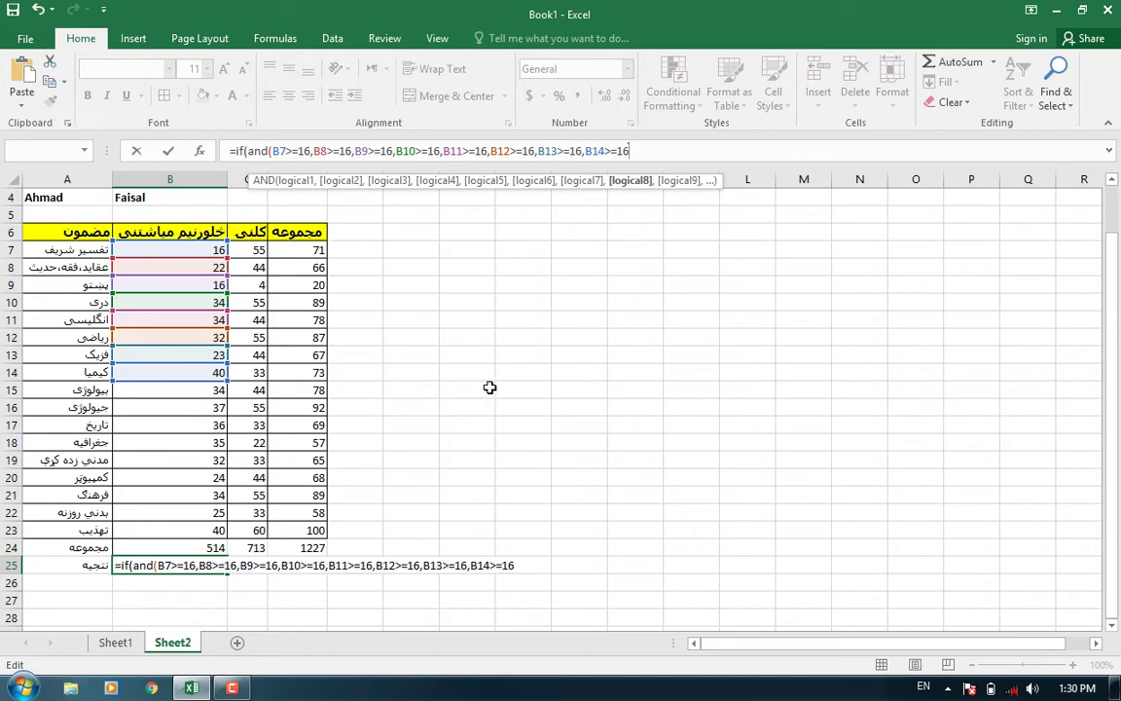
{"action": "type", "text": ","}
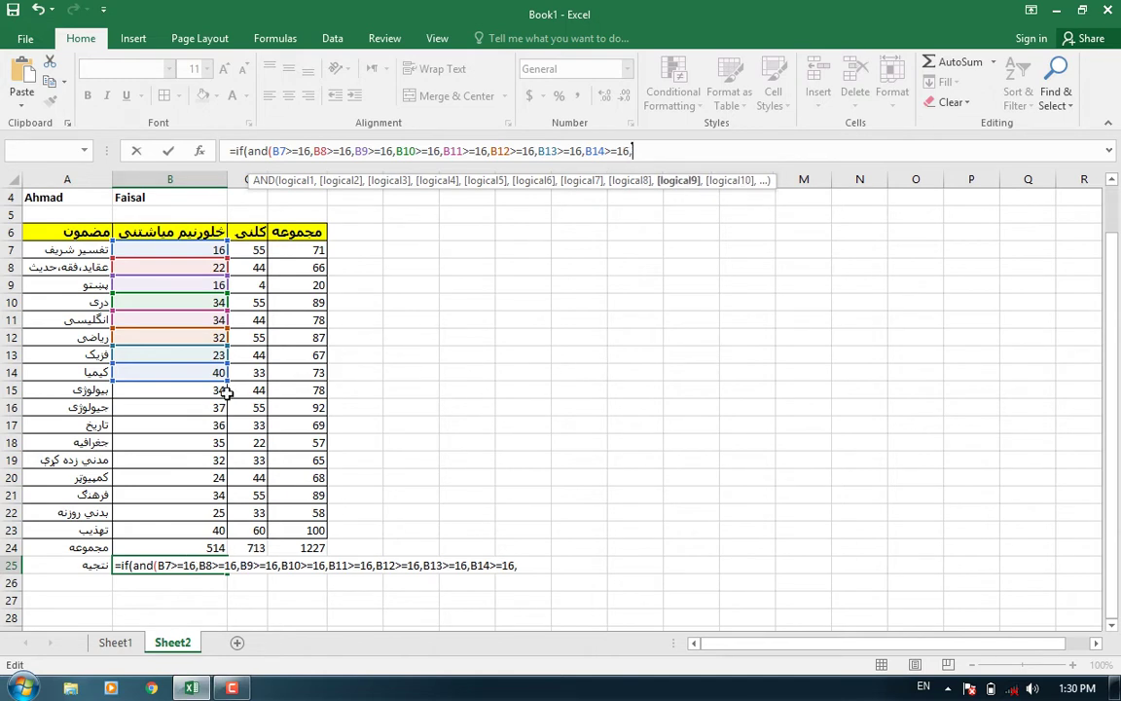
{"action": "left_click", "coordinate": [216, 391]}
{"action": "type", "text": ">=16"}
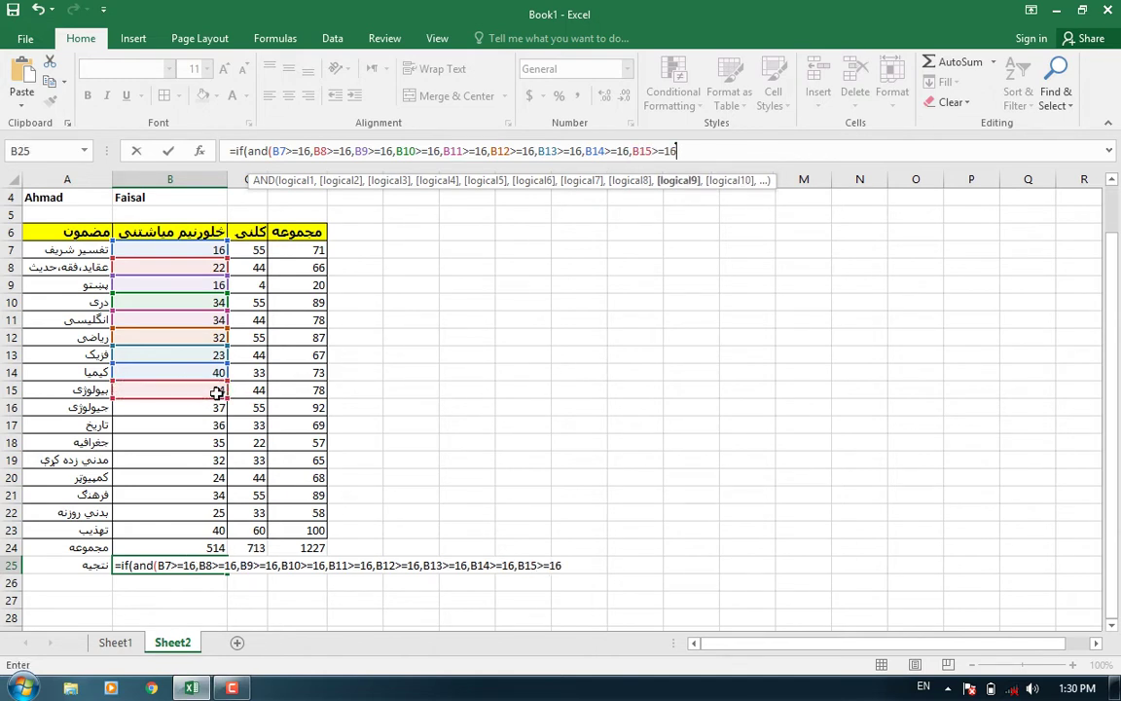
{"action": "type", "text": ","}
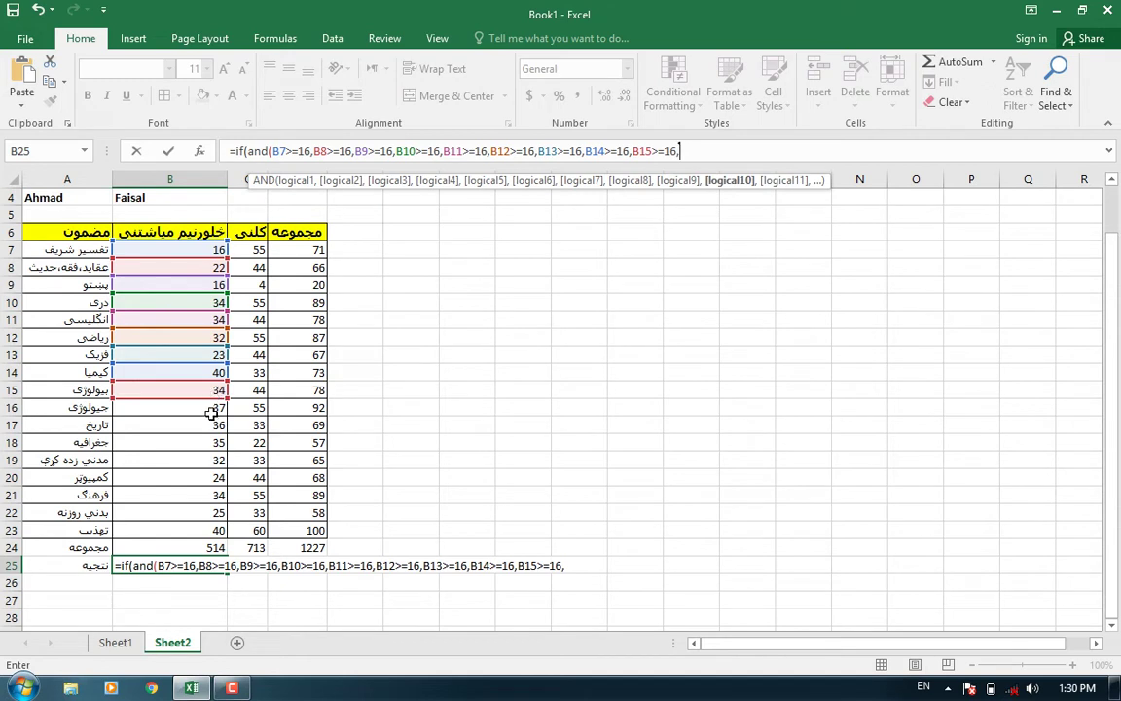
{"action": "left_click", "coordinate": [213, 410]}
{"action": "type", "text": ">=16"}
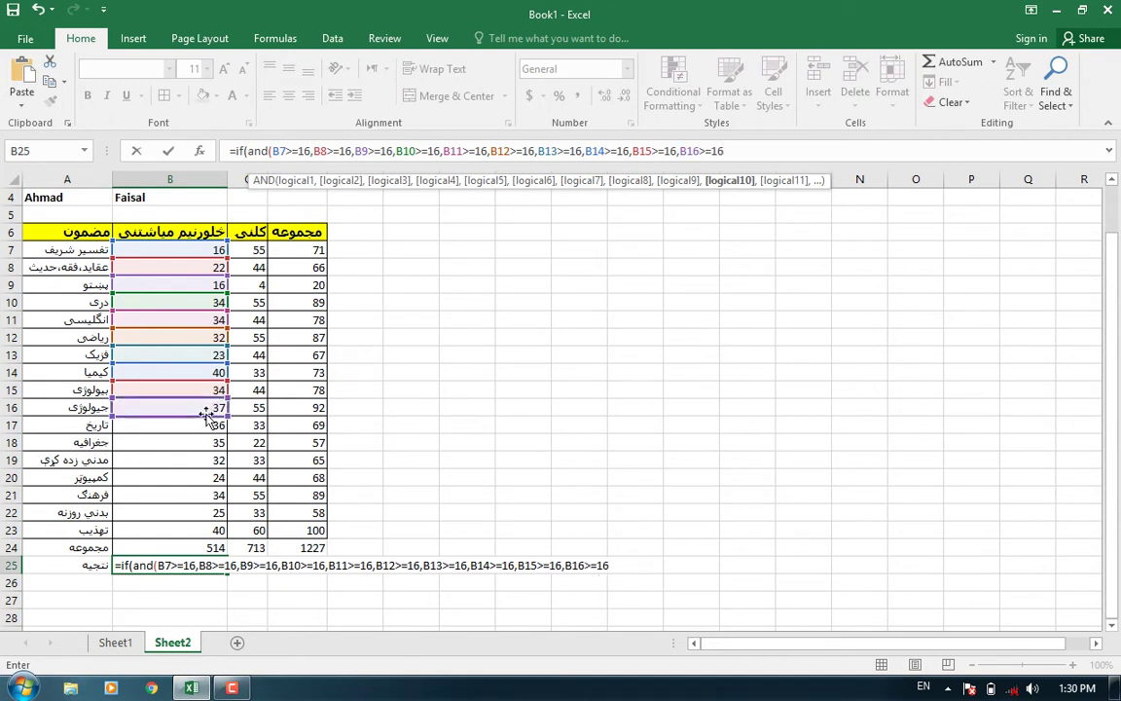
{"action": "key", "text": "Return"}
{"action": "key", "text": "Return"}
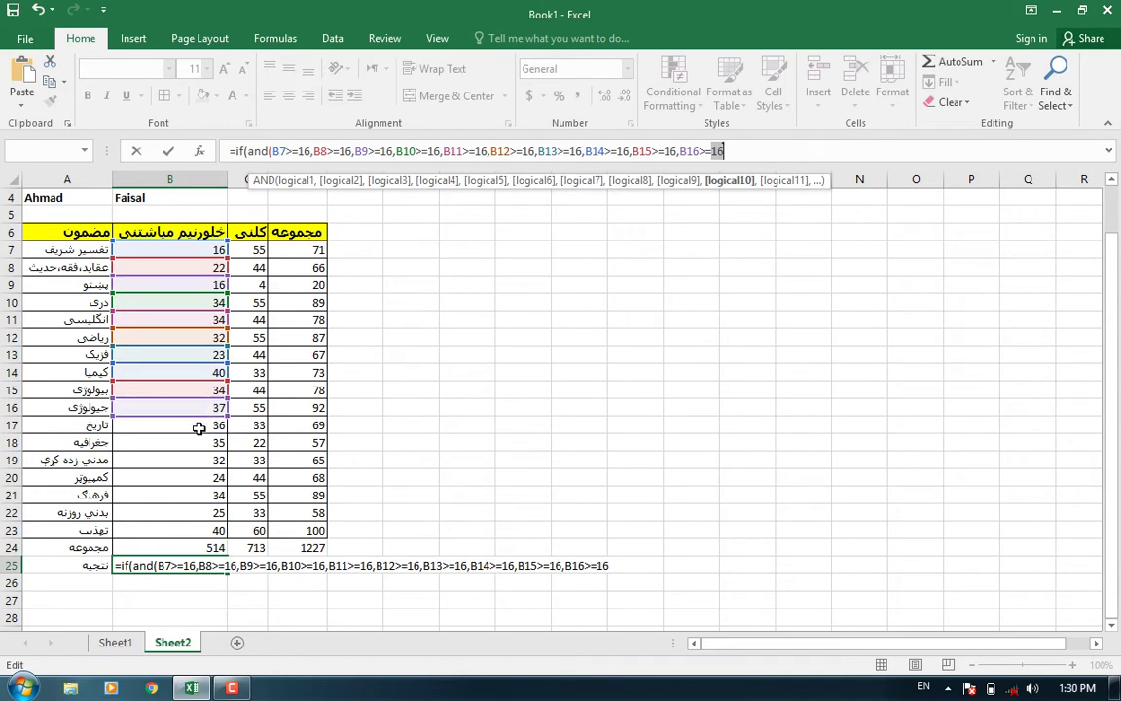
Step: Add B17 through B23, each >=16, as the remaining AND conditions in B25
{"action": "type", "text": ","}
{"action": "type", "text": ","}
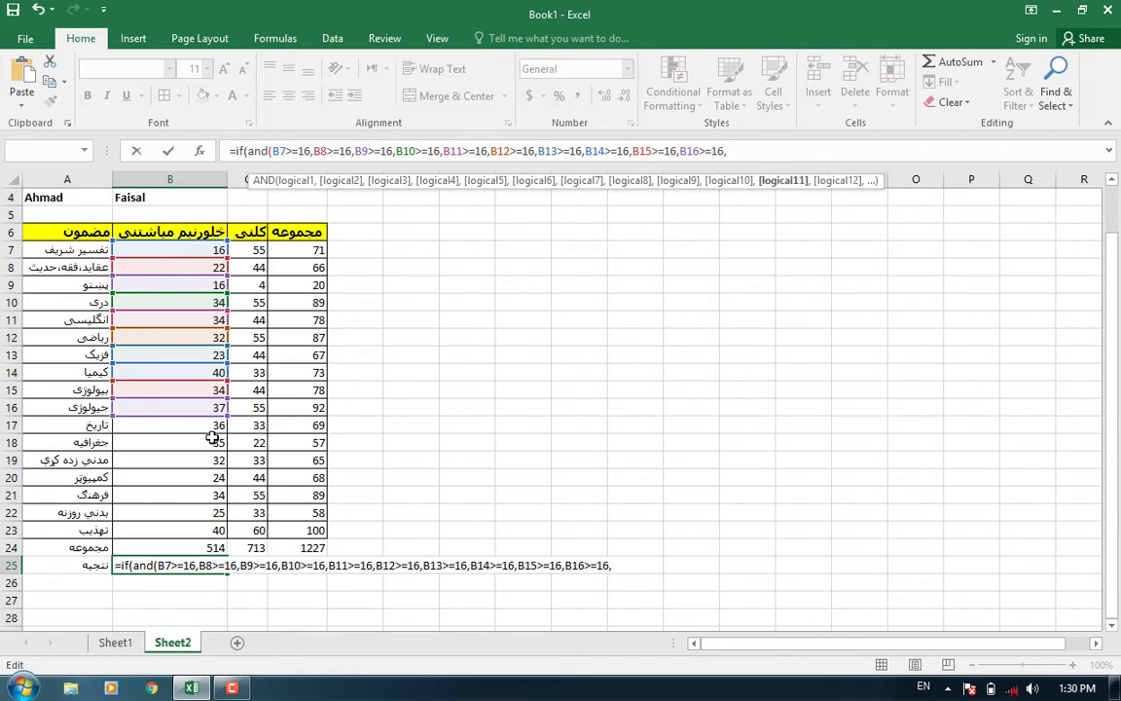
{"action": "left_click", "coordinate": [216, 432]}
{"action": "type", "text": ">=16"}
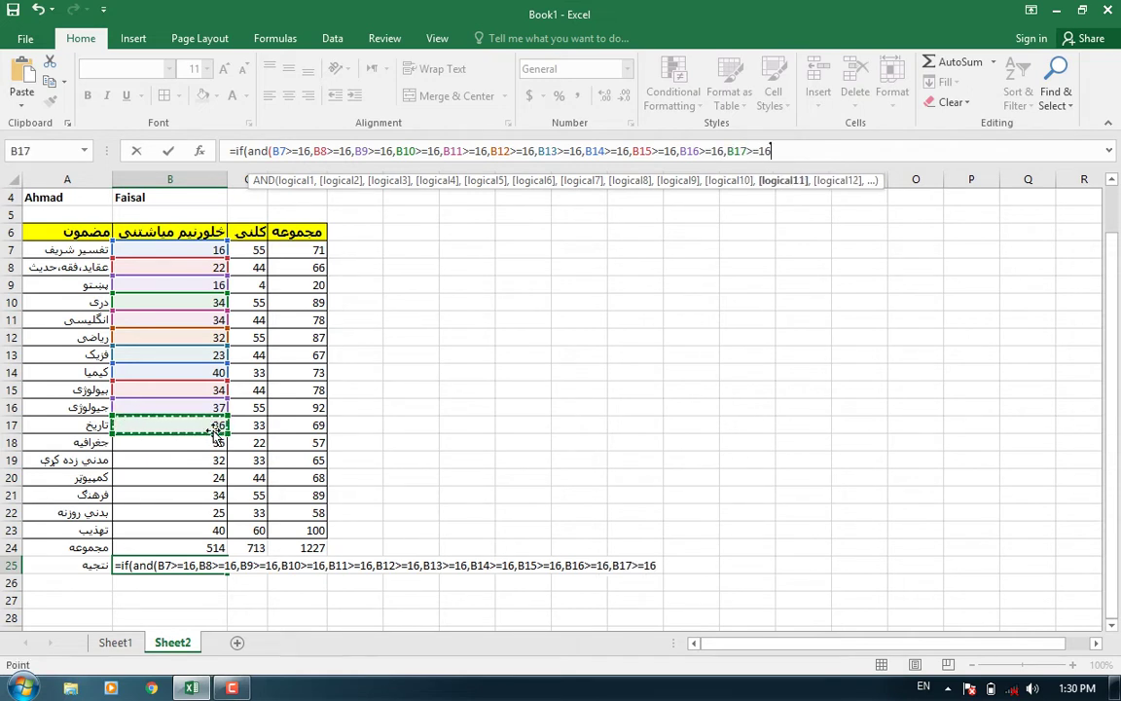
{"action": "type", "text": ","}
{"action": "left_click", "coordinate": [206, 441]}
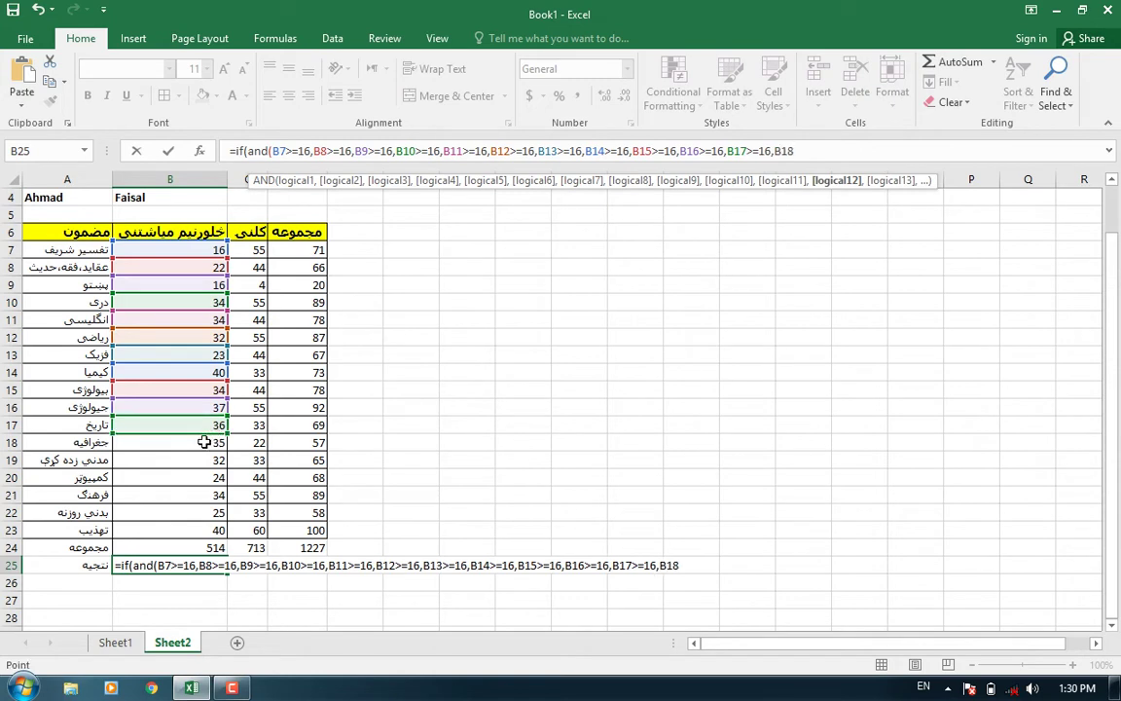
{"action": "type", "text": ">=16"}
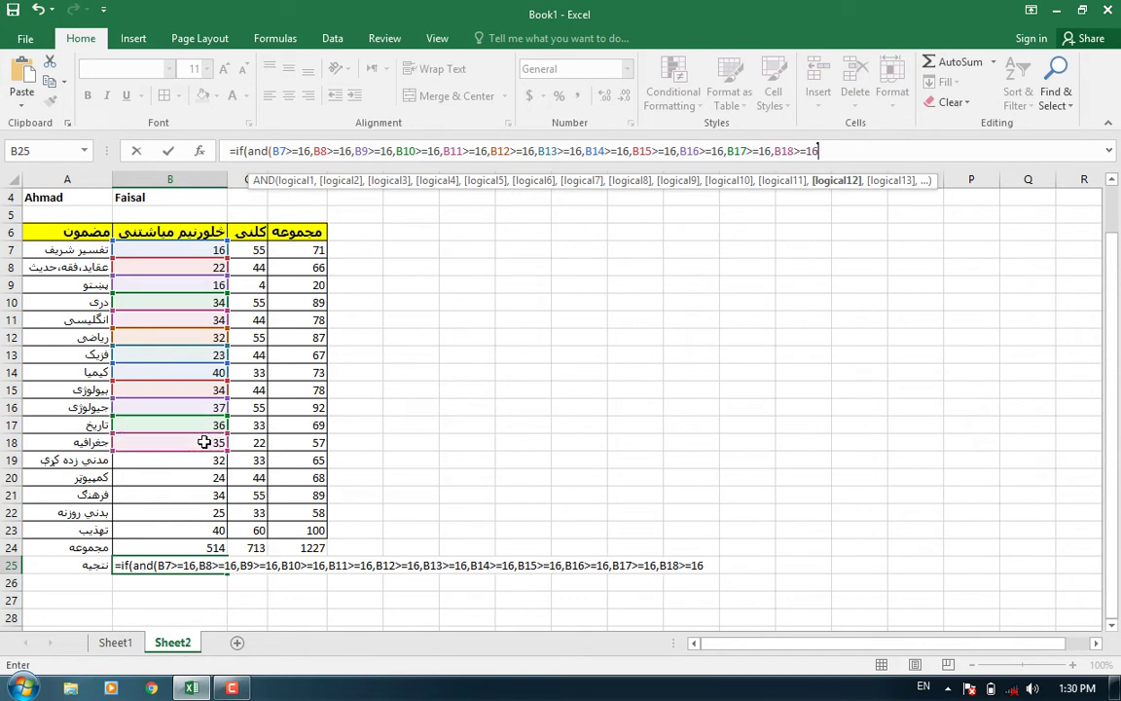
{"action": "type", "text": ","}
{"action": "left_click", "coordinate": [206, 459]}
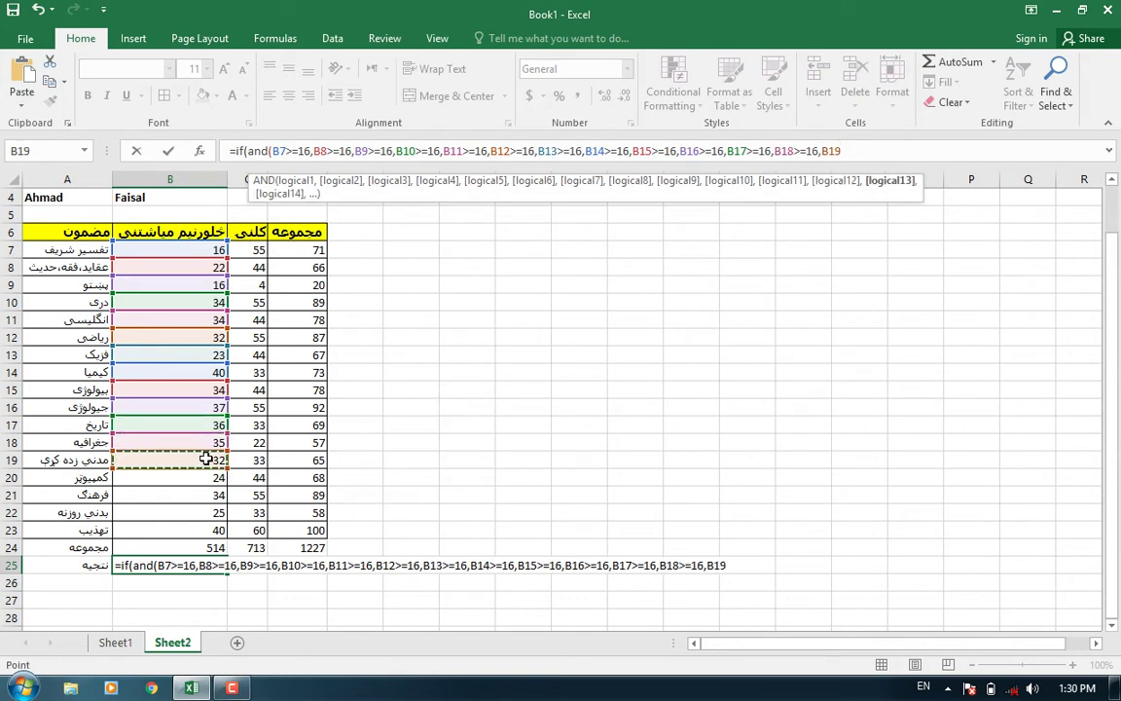
{"action": "type", "text": ">=16,"}
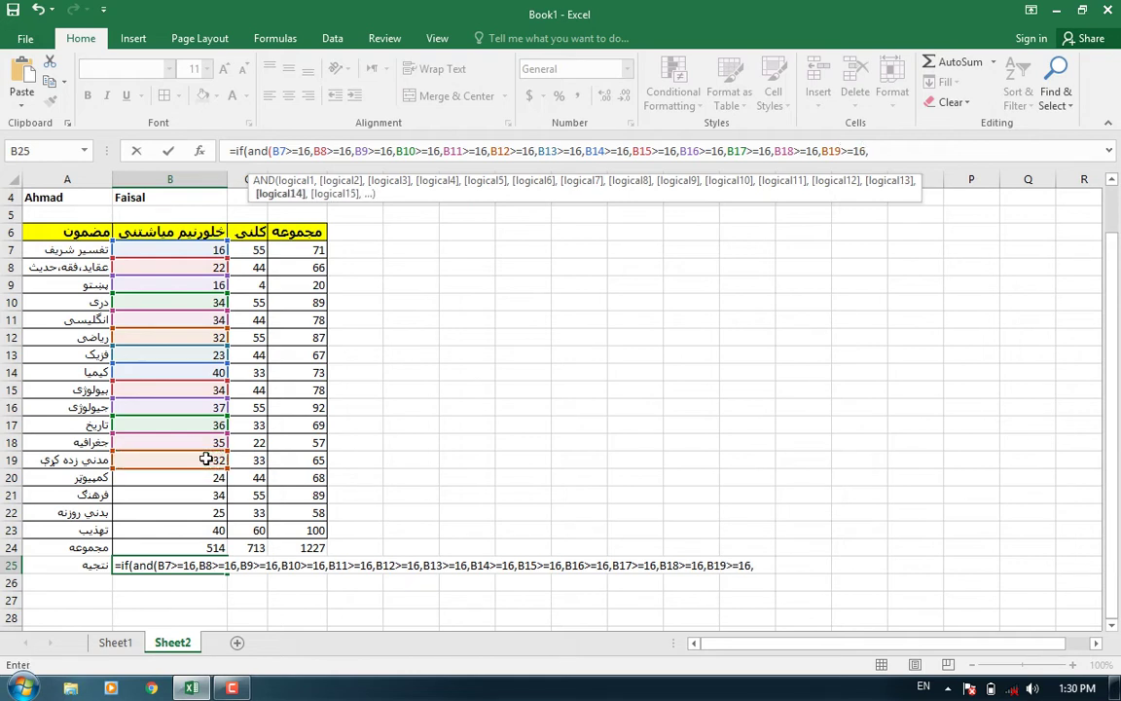
{"action": "left_click", "coordinate": [200, 477]}
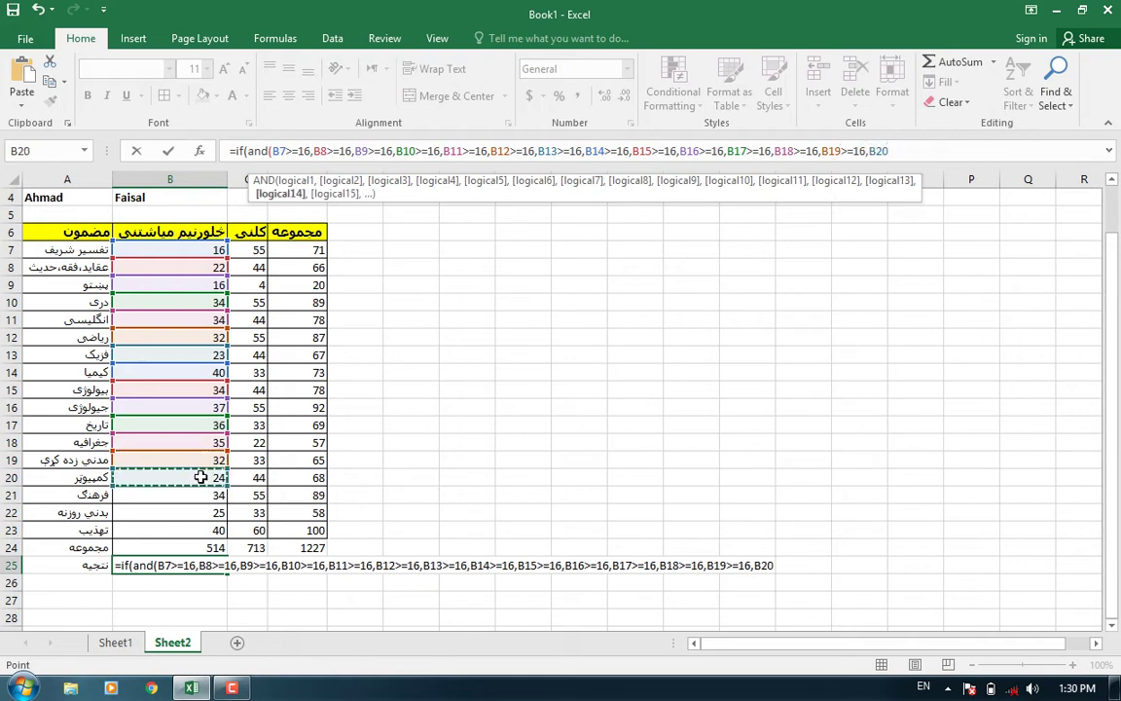
{"action": "type", "text": ">=16,"}
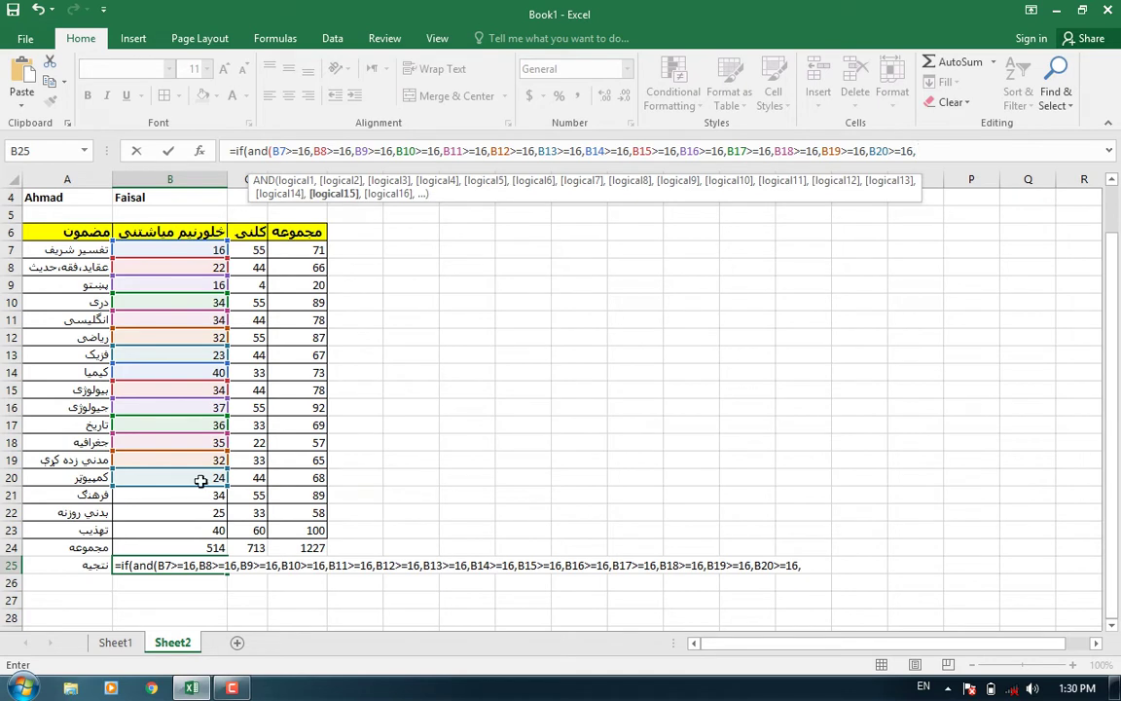
{"action": "left_click", "coordinate": [190, 501]}
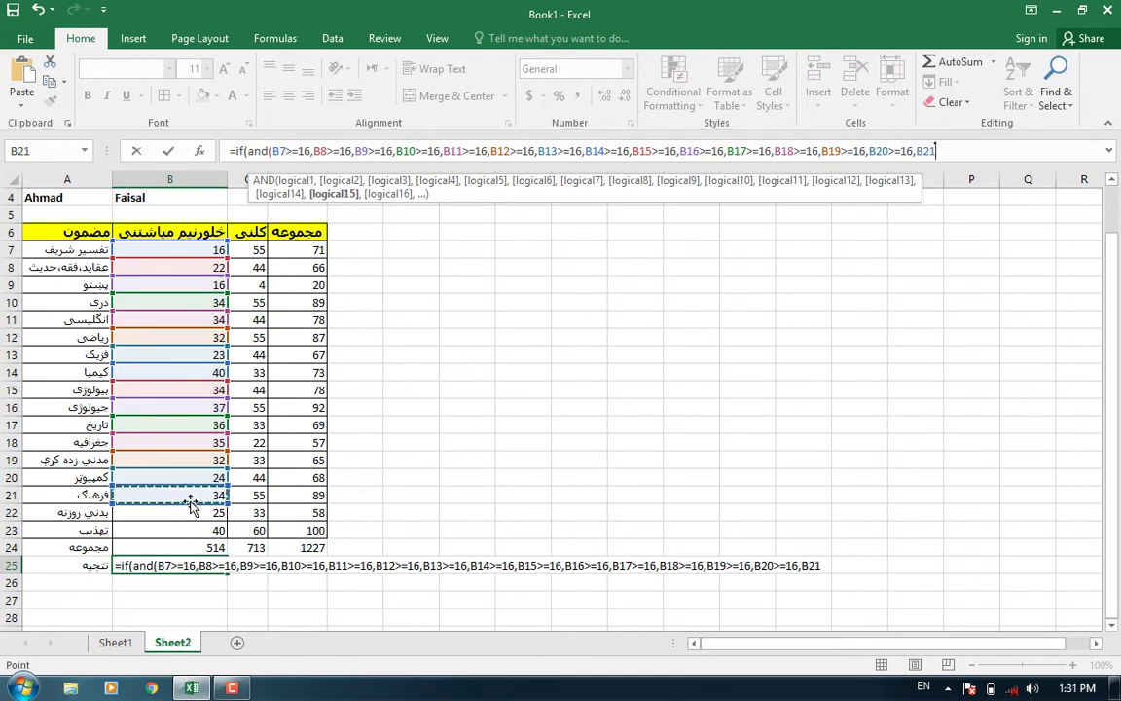
{"action": "type", "text": ">=16,"}
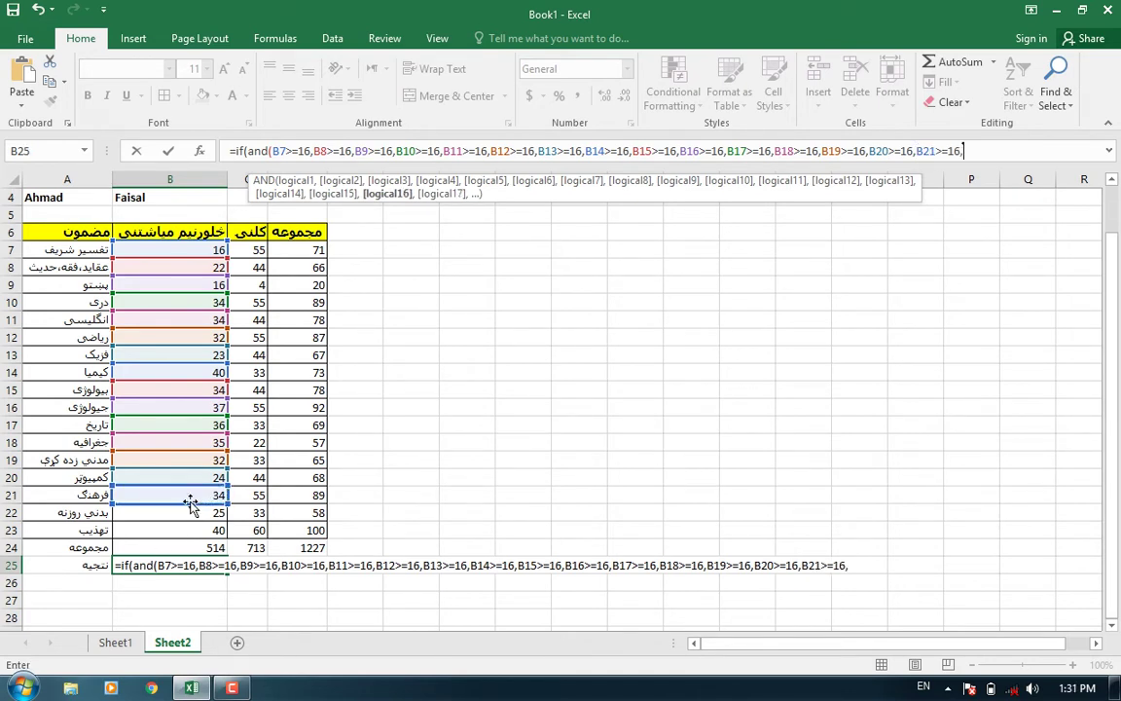
{"action": "left_click", "coordinate": [210, 512]}
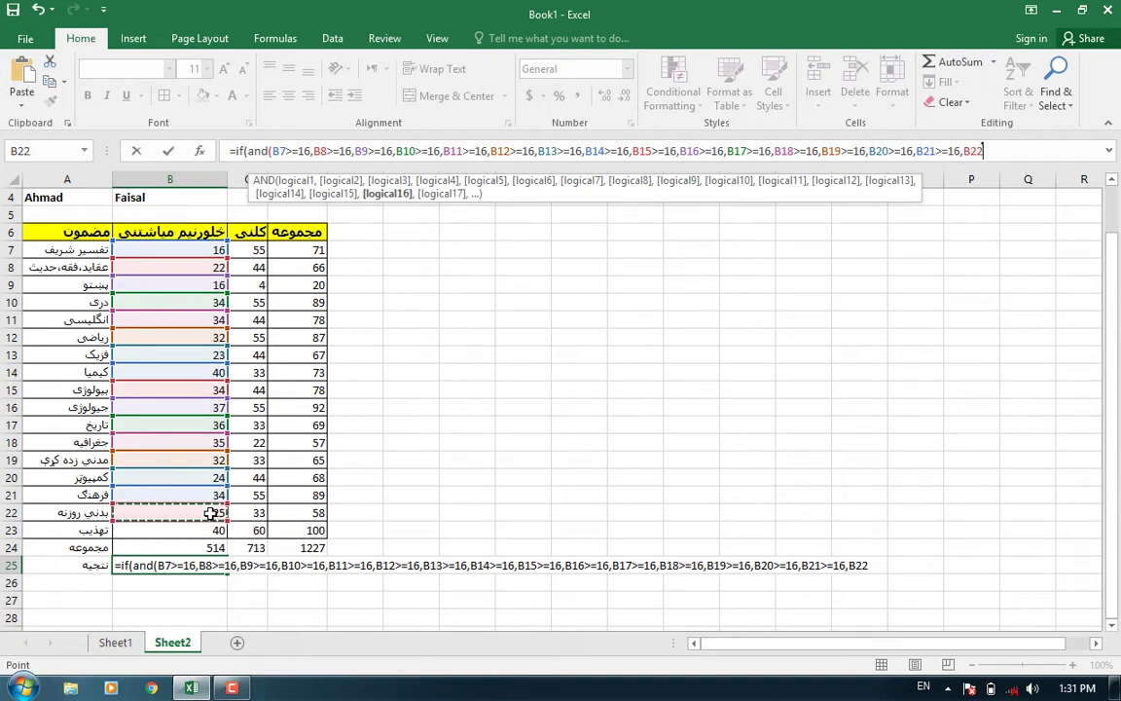
{"action": "type", "text": ">=16,"}
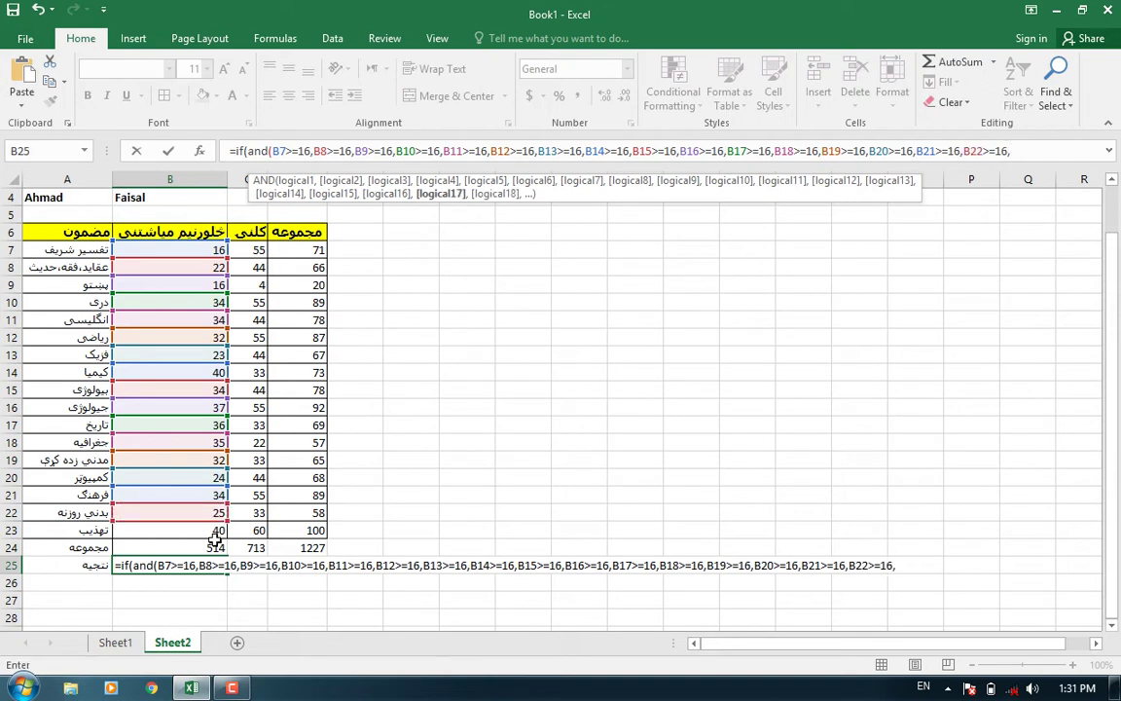
{"action": "left_click", "coordinate": [216, 529]}
{"action": "type", "text": ">=16"}
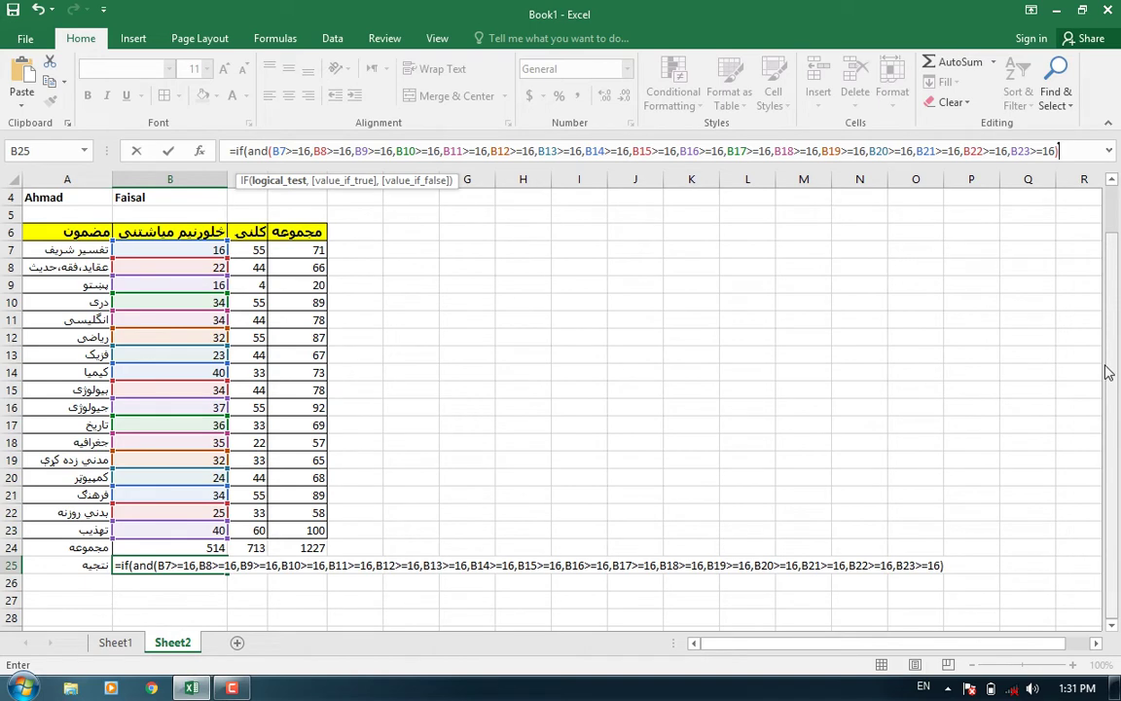
Step: Give B25's IF the results 'کامیاب' for pass and 'ناکام' for fail, then enter it
{"action": "type", "text": ","}
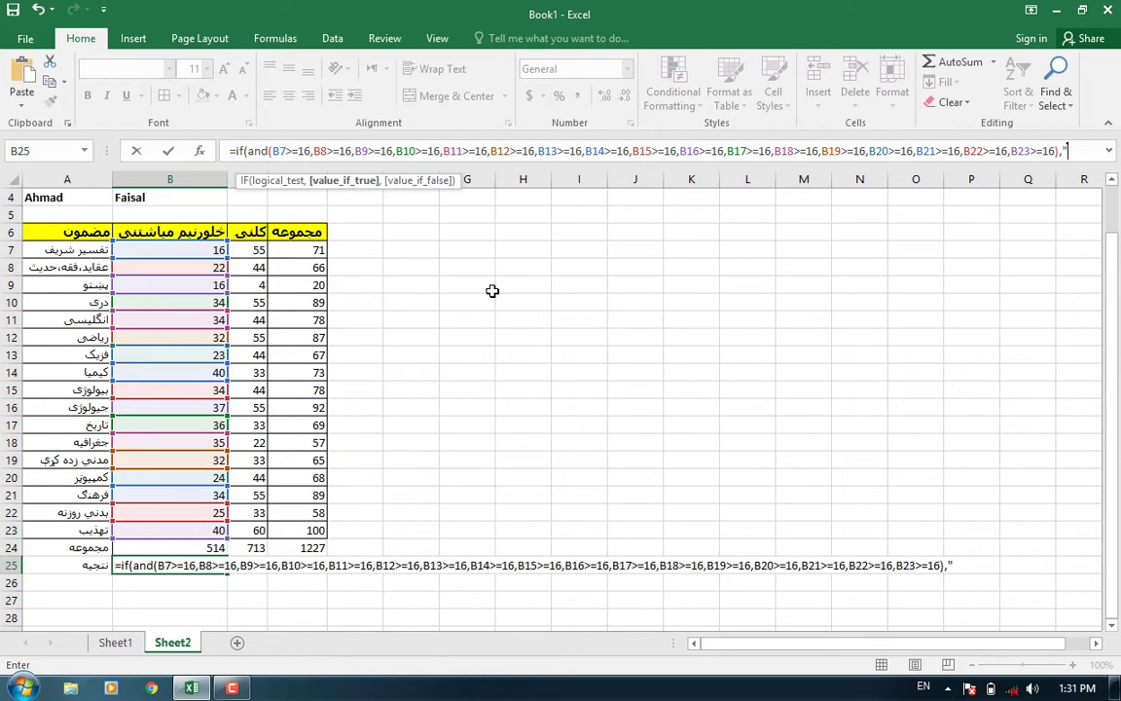
{"action": "type", "text": "می"}
{"action": "type", "text": "اب"}
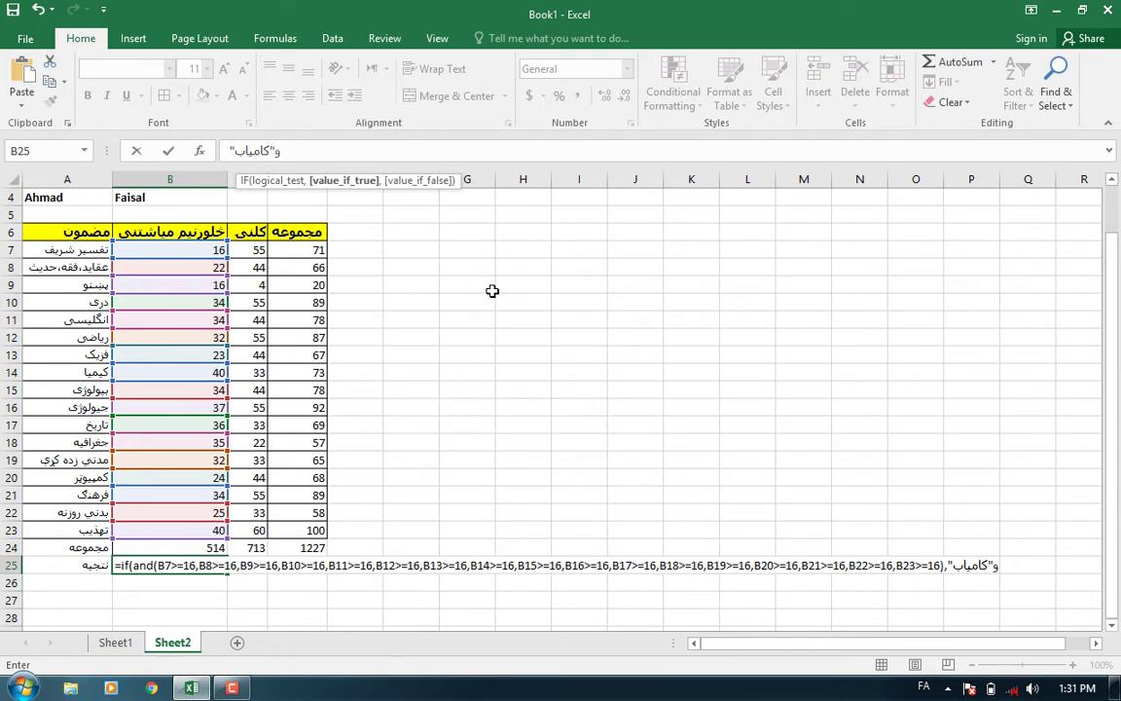
{"action": "key", "text": "alt+shift"}
{"action": "type", "text": ",\"ن"}
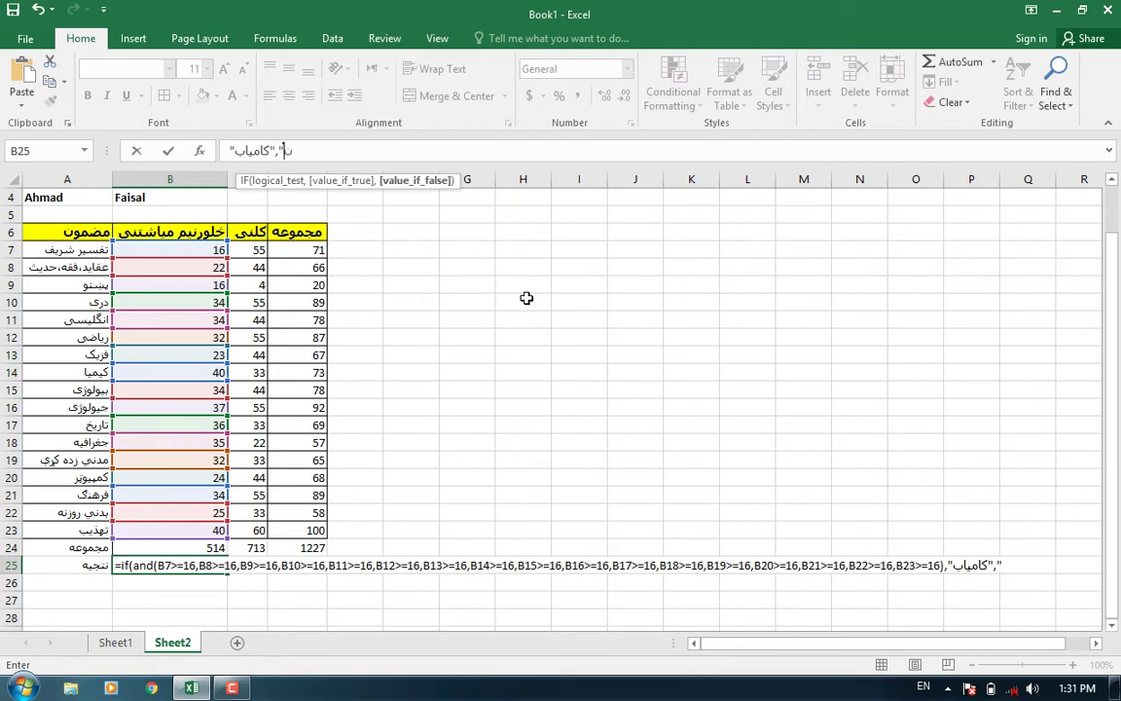
{"action": "key", "text": "alt+shift"}
{"action": "type", "text": "ناکام"}
{"action": "key", "text": "Return"}
{"action": "key", "text": "Up"}
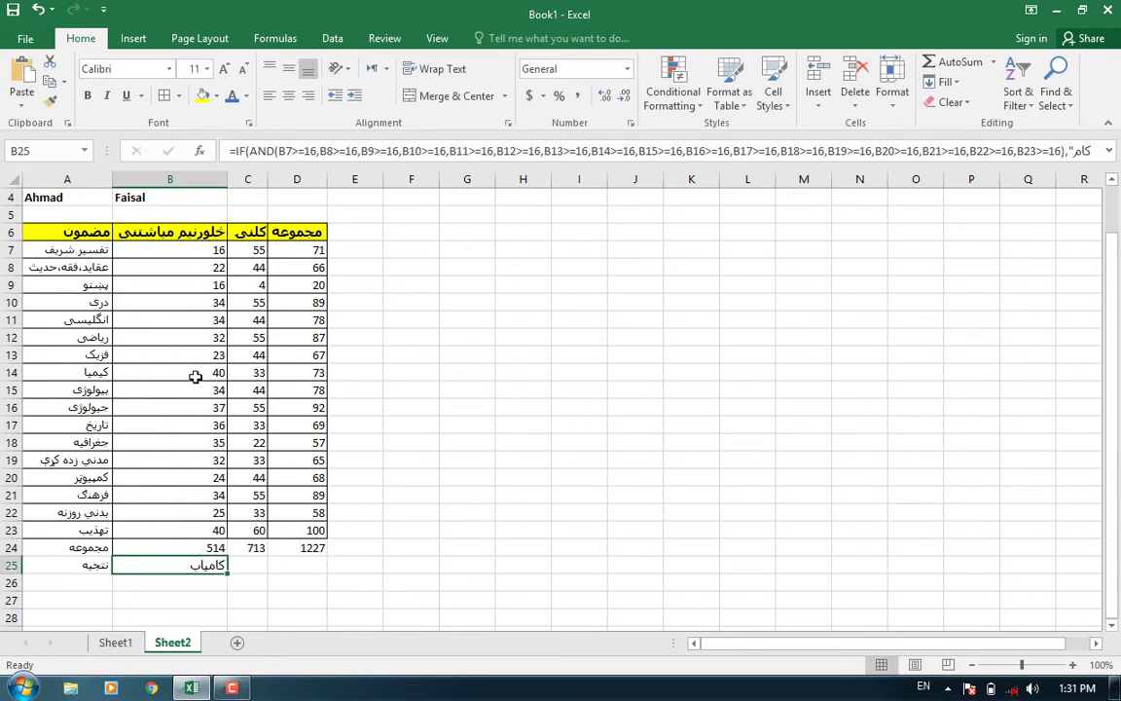
Step: Test the pass result by setting B11 to 14, then to 16
{"action": "left_click", "coordinate": [190, 320]}
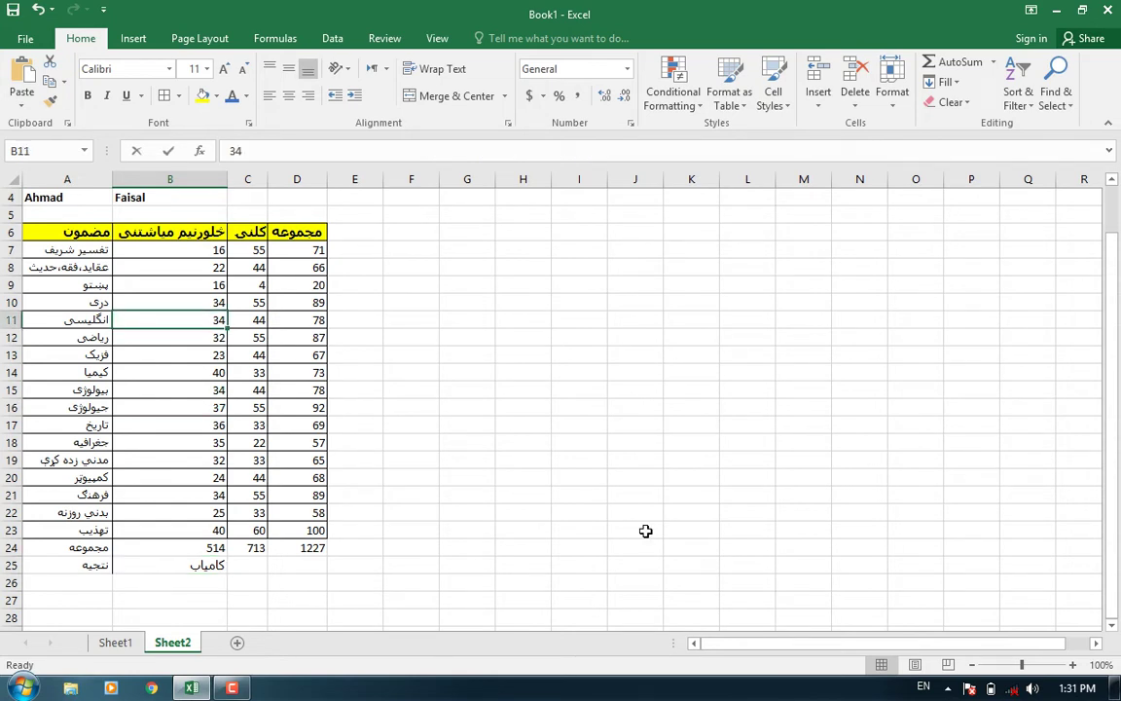
{"action": "type", "text": "14"}
{"action": "key", "text": "Return"}
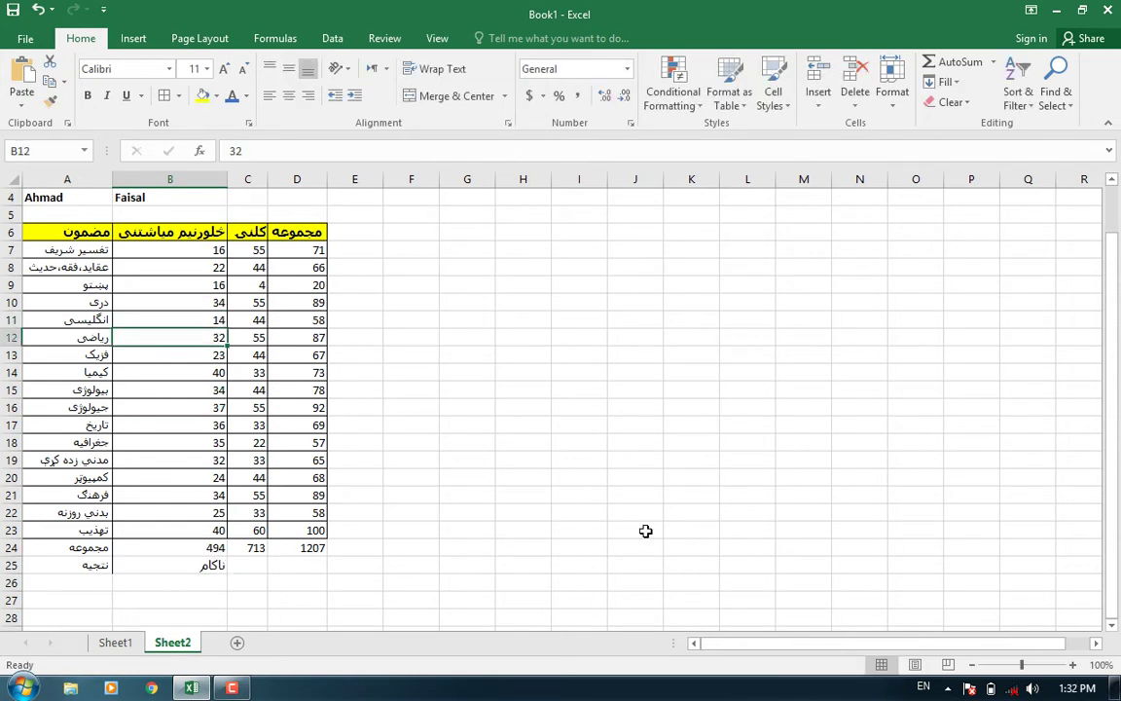
{"action": "key", "text": "Up"}
{"action": "type", "text": "16"}
{"action": "key", "text": "Return"}
Step: Set B20 to 15, then to 16, to recheck the pass result
{"action": "left_click", "coordinate": [190, 476]}
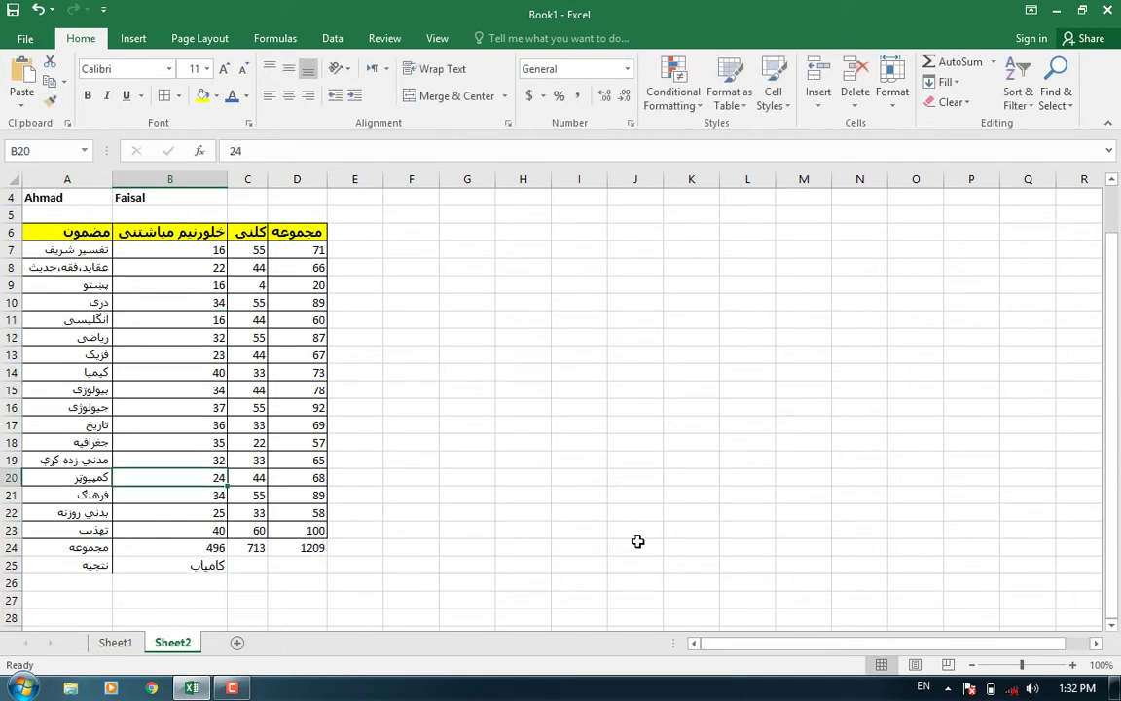
{"action": "type", "text": "15"}
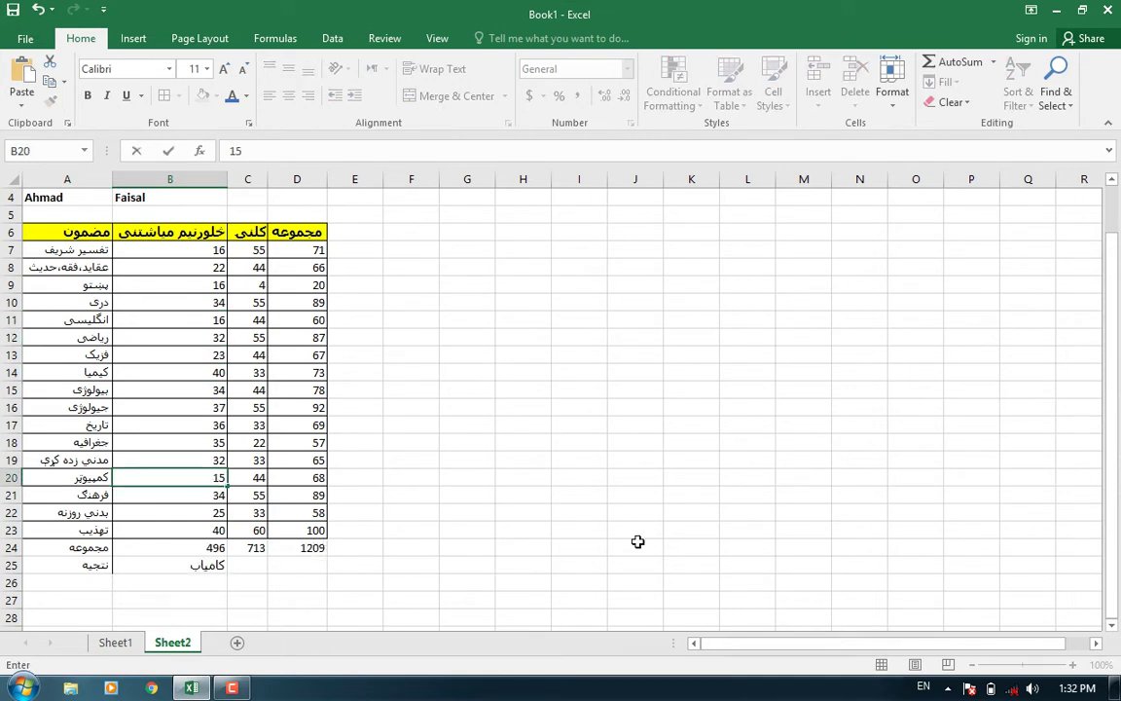
{"action": "key", "text": "Return"}
{"action": "key", "text": "Up"}
{"action": "type", "text": "1"}
{"action": "type", "text": "6"}
{"action": "key", "text": "Return"}
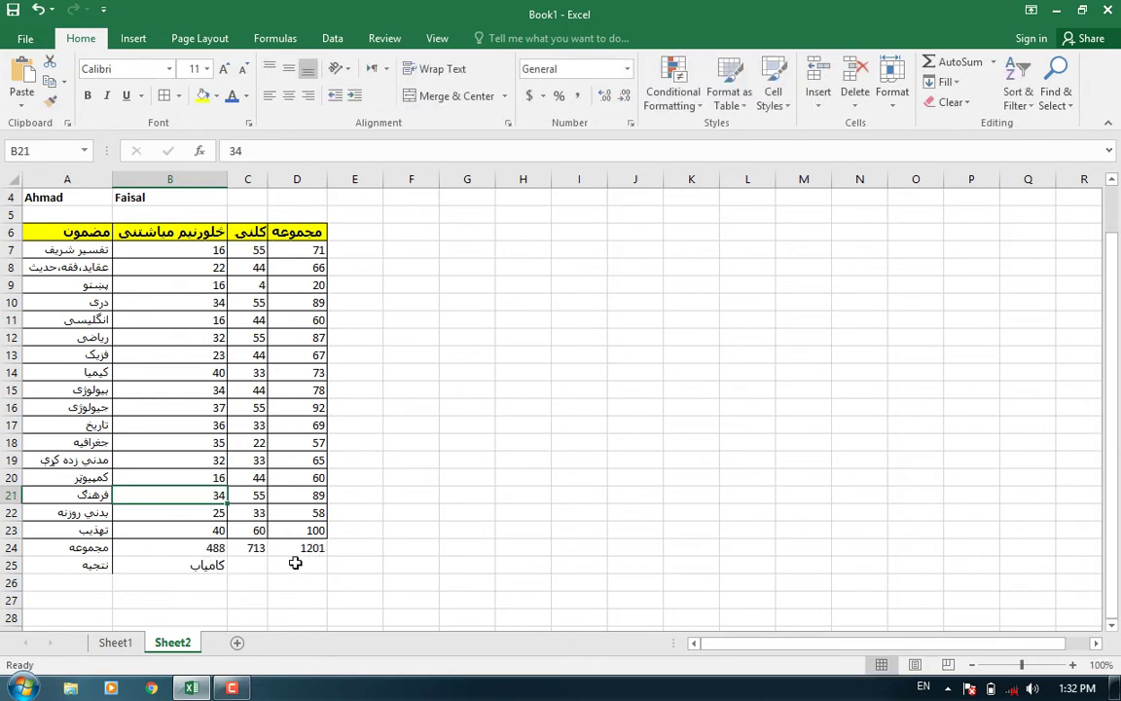
{"action": "left_click", "coordinate": [295, 564]}
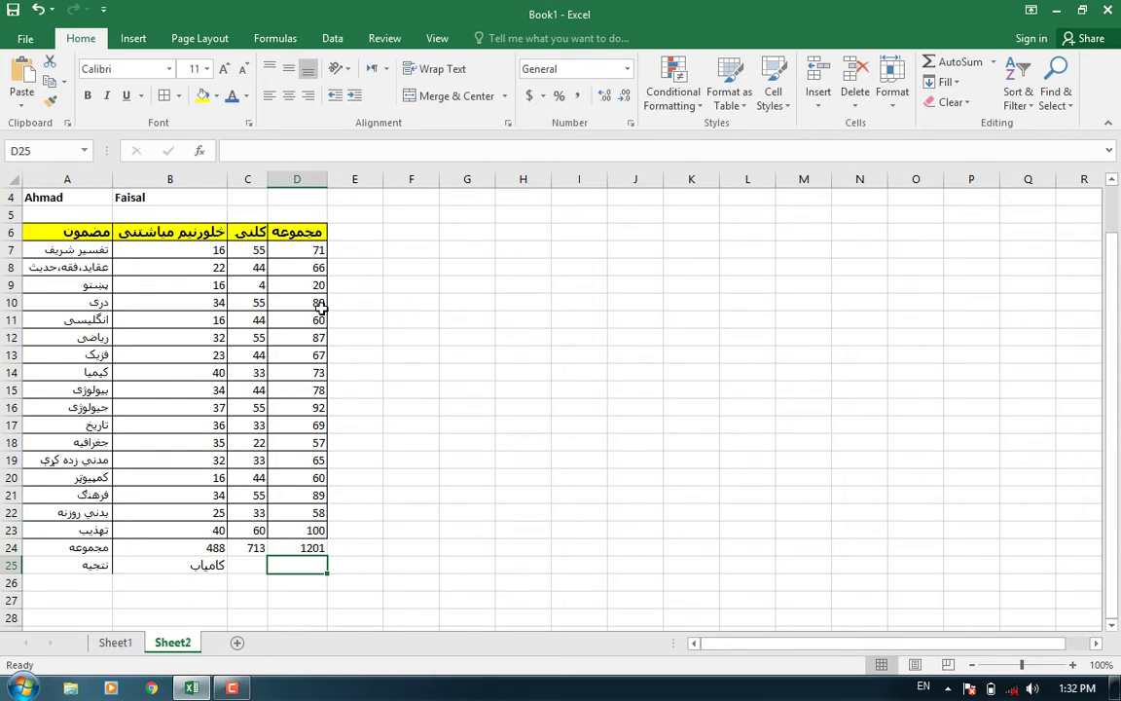
Step: Copy the B25 pass/fail formula to D25 and clear the stray copy in C25
{"action": "left_click", "coordinate": [199, 565]}
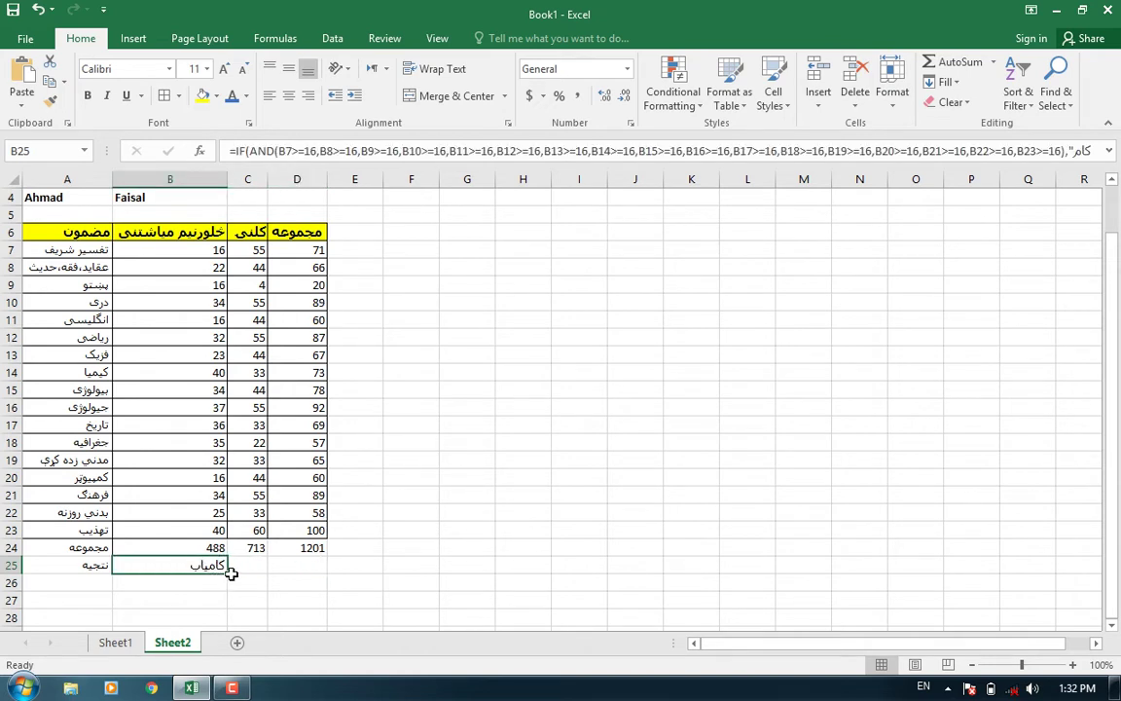
{"action": "left_click_drag", "start_coordinate": [226, 575], "coordinate": [309, 572]}
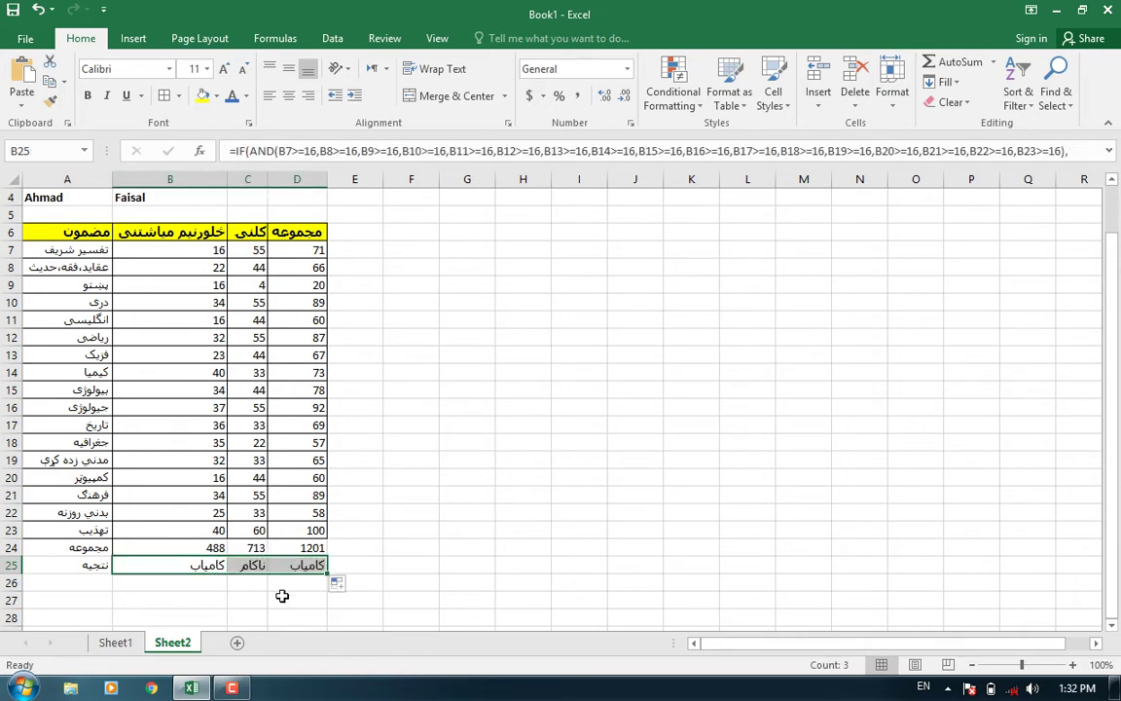
{"action": "left_click", "coordinate": [256, 563]}
{"action": "left_click", "coordinate": [256, 563]}
{"action": "key", "text": "Delete"}
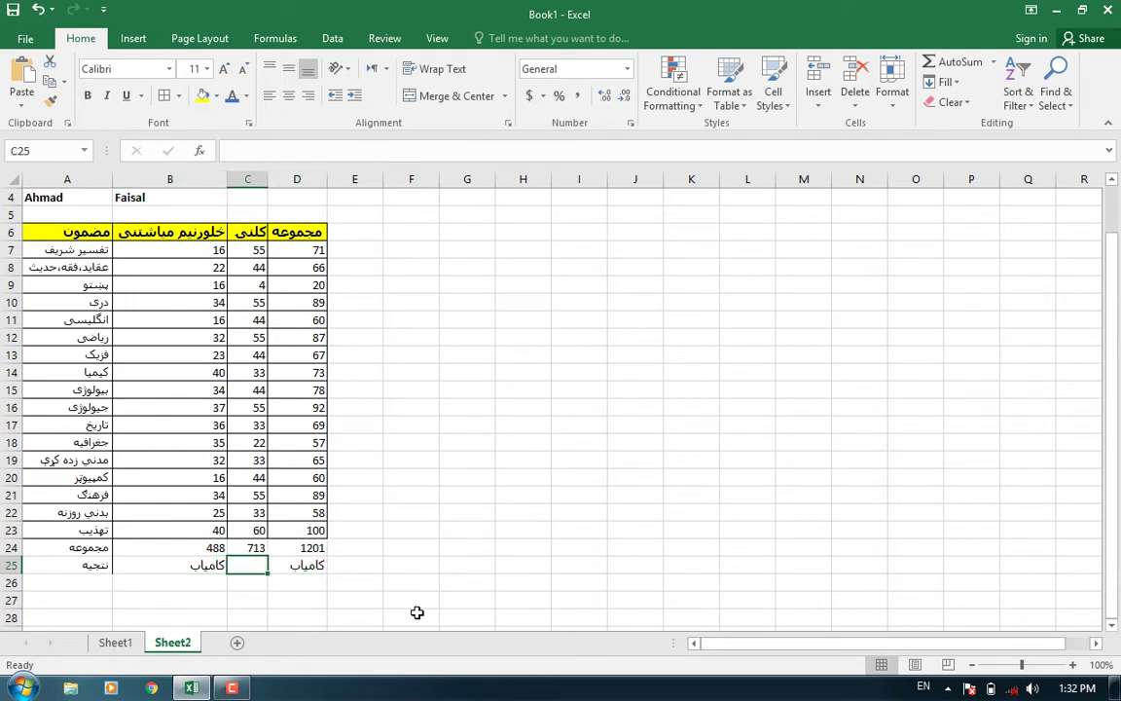
{"action": "left_click", "coordinate": [310, 565]}
Step: Change the D7 through D14 thresholds in D25's formula from >=16 to >=55
{"action": "left_click", "coordinate": [319, 151]}
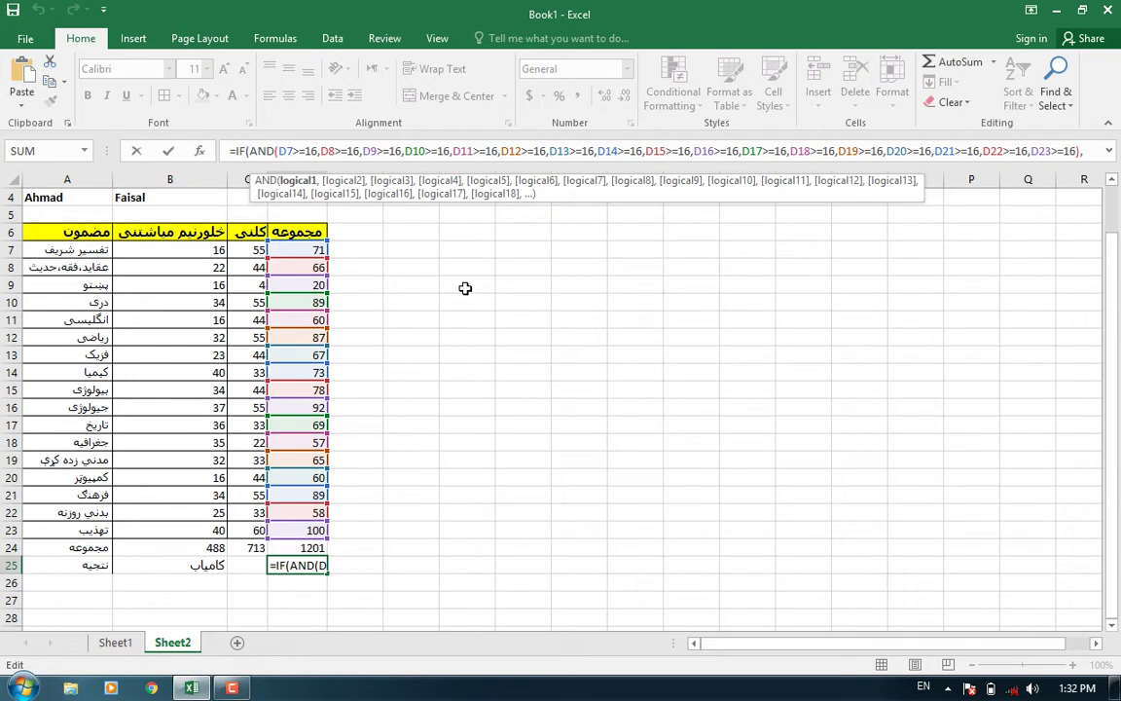
{"action": "key", "text": "BackSpace"}
{"action": "key", "text": "BackSpace"}
{"action": "type", "text": "55"}
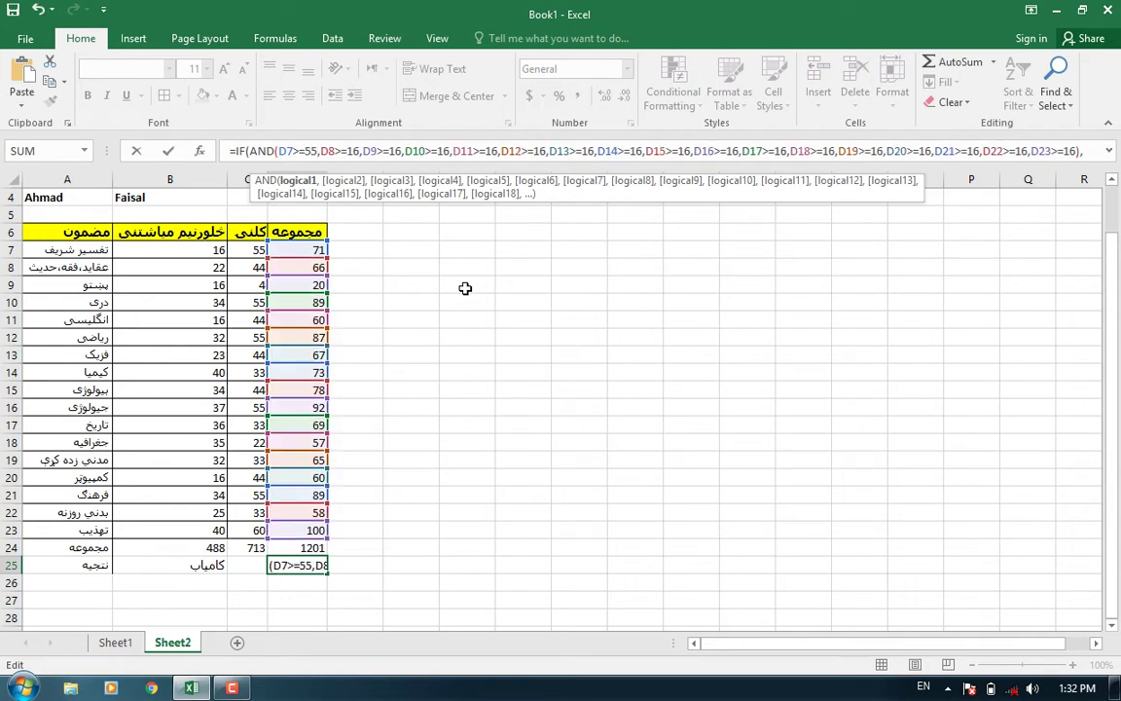
{"action": "key", "text": "Right"}
{"action": "key", "text": "Right"}
{"action": "key", "text": "Right"}
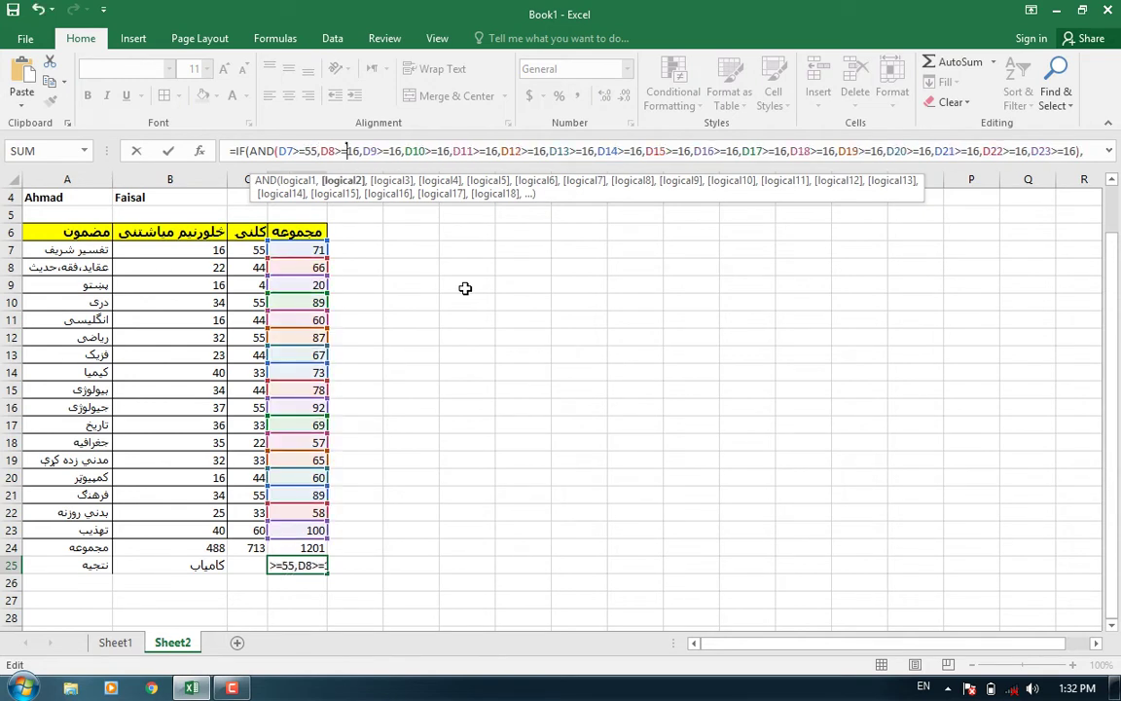
{"action": "key", "text": "Right"}
{"action": "key", "text": "Right"}
{"action": "key", "text": "Right"}
{"action": "key", "text": "BackSpace"}
{"action": "key", "text": "BackSpace"}
{"action": "type", "text": "55"}
{"action": "key", "text": "Right"}
{"action": "key", "text": "Right"}
{"action": "key", "text": "Right"}
{"action": "key", "text": "Right"}
{"action": "key", "text": "Right"}
{"action": "key", "text": "Right"}
{"action": "key", "text": "Right"}
{"action": "key", "text": "BackSpace"}
{"action": "key", "text": "BackSpace"}
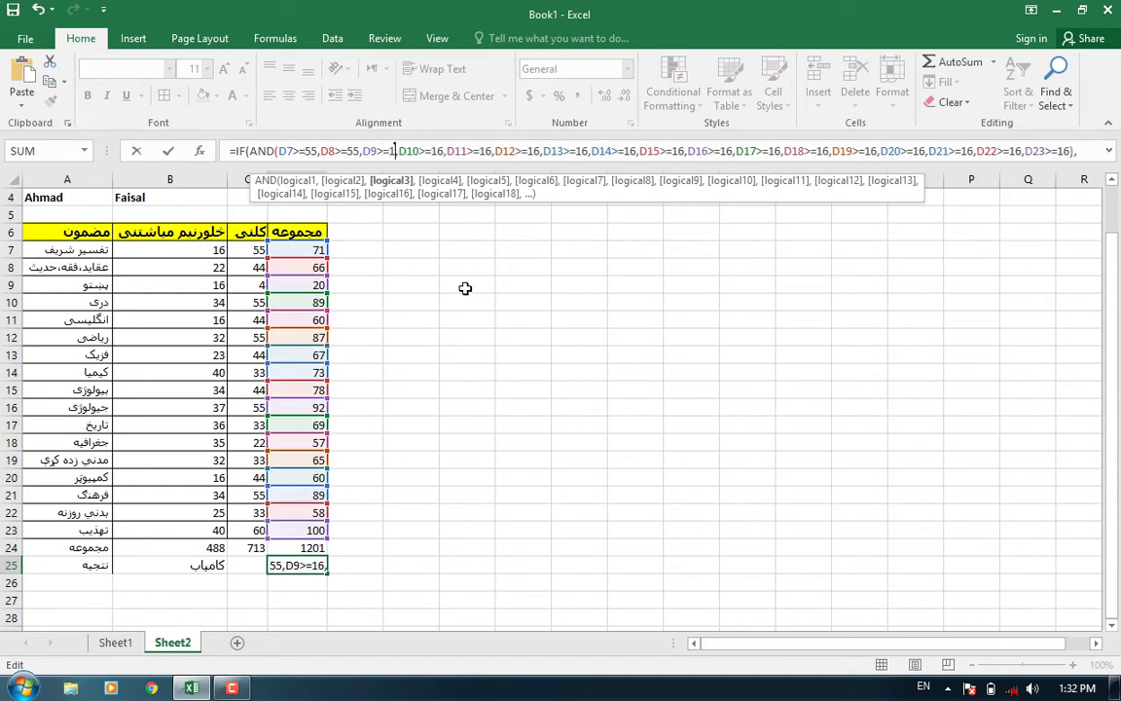
{"action": "type", "text": "55"}
{"action": "key", "text": "Right"}
{"action": "key", "text": "Right"}
{"action": "key", "text": "Right"}
{"action": "key", "text": "Right"}
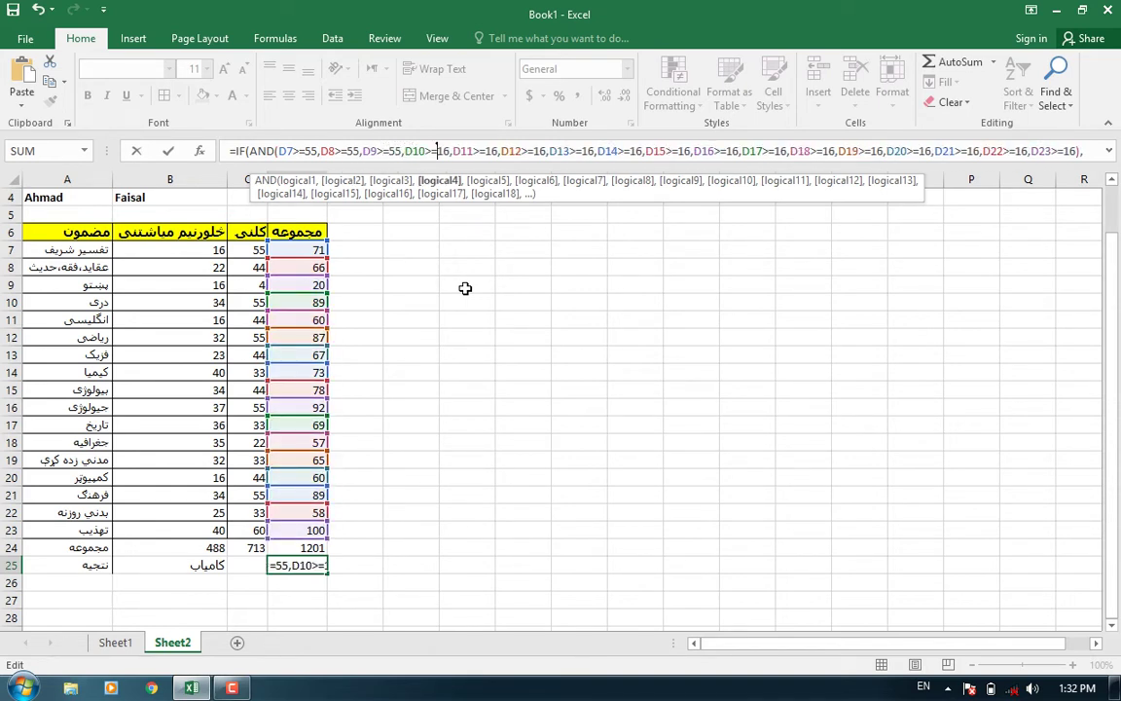
{"action": "key", "text": "Right"}
{"action": "key", "text": "Right"}
{"action": "key", "text": "BackSpace"}
{"action": "key", "text": "BackSpace"}
{"action": "type", "text": "55"}
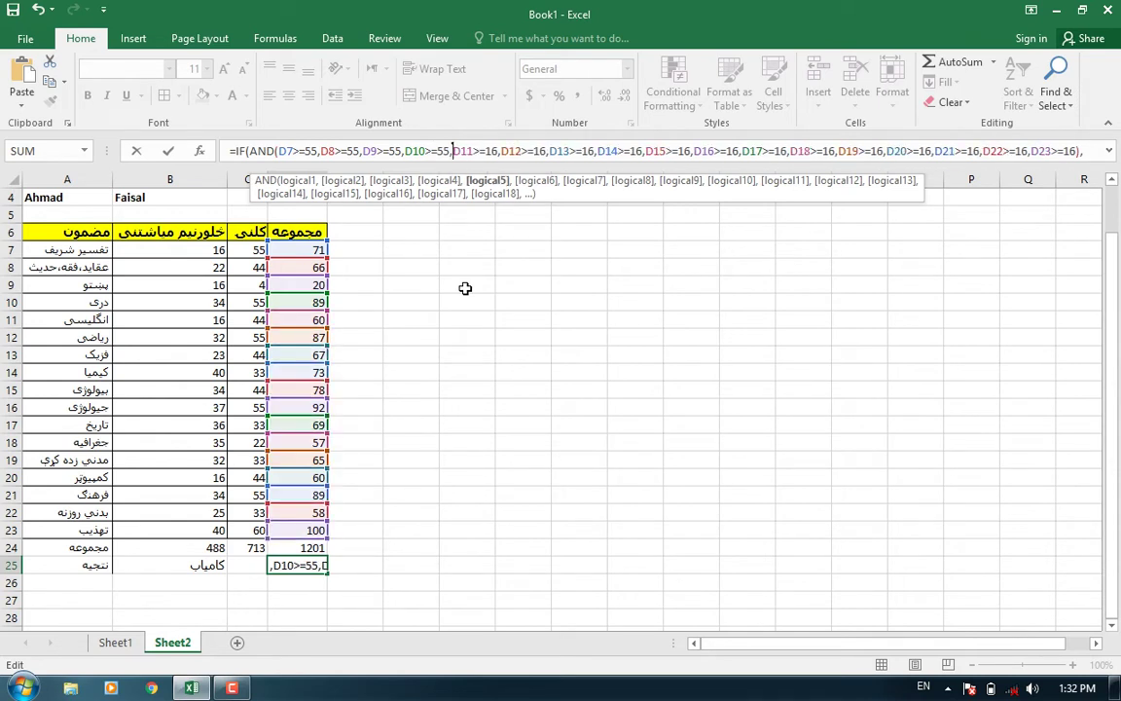
{"action": "key", "text": "Right"}
{"action": "key", "text": "Right"}
{"action": "key", "text": "Right"}
{"action": "key", "text": "Right"}
{"action": "key", "text": "Right"}
{"action": "key", "text": "Right"}
{"action": "key", "text": "Right"}
{"action": "key", "text": "Right"}
{"action": "key", "text": "BackSpace"}
{"action": "key", "text": "BackSpace"}
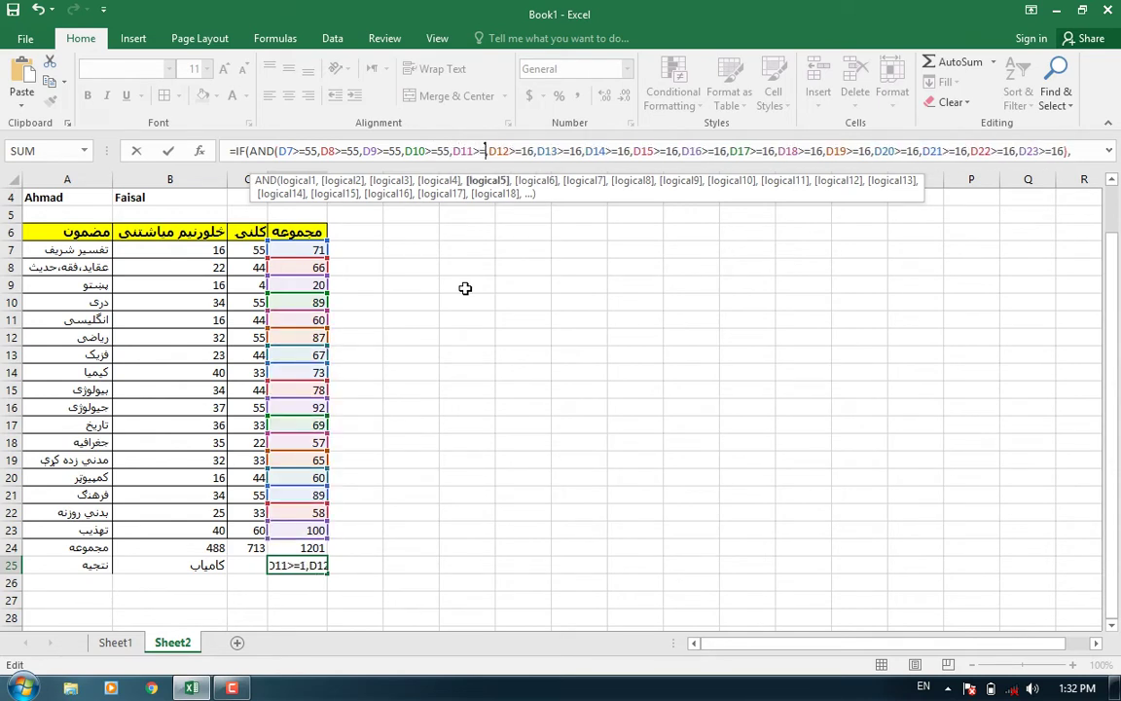
{"action": "type", "text": "55"}
{"action": "key", "text": "Right"}
{"action": "key", "text": "Right"}
{"action": "key", "text": "Right"}
{"action": "key", "text": "Right"}
{"action": "key", "text": "Right"}
{"action": "key", "text": "Right"}
{"action": "key", "text": "Right"}
{"action": "key", "text": "Right"}
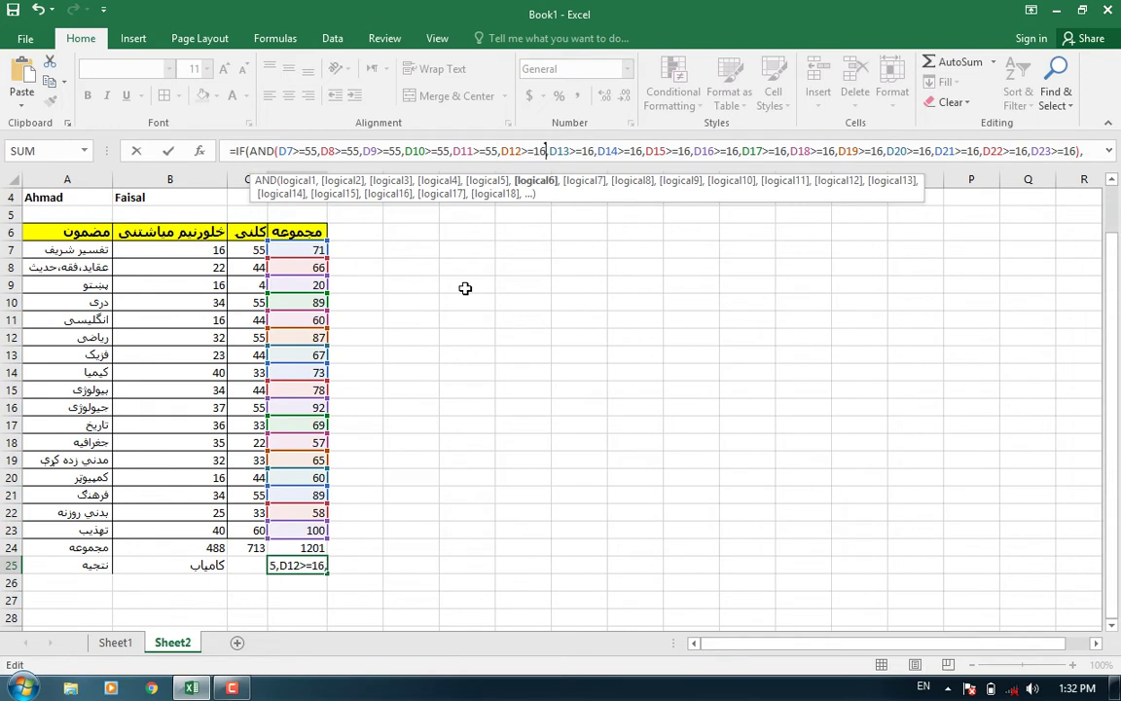
{"action": "key", "text": "BackSpace"}
{"action": "key", "text": "BackSpace"}
{"action": "type", "text": "55"}
{"action": "key", "text": "Right"}
{"action": "key", "text": "Right"}
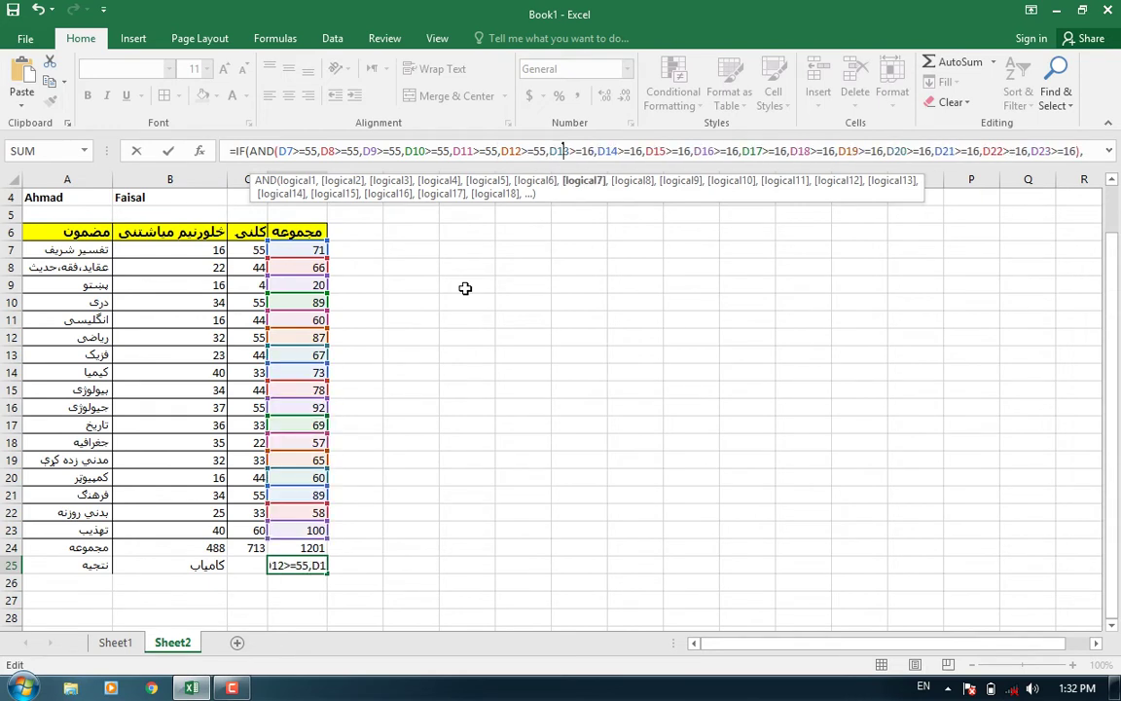
{"action": "key", "text": "Right"}
{"action": "key", "text": "Right"}
{"action": "key", "text": "Right"}
{"action": "key", "text": "Right"}
{"action": "key", "text": "Right"}
{"action": "key", "text": "Right"}
{"action": "key", "text": "BackSpace"}
{"action": "key", "text": "BackSpace"}
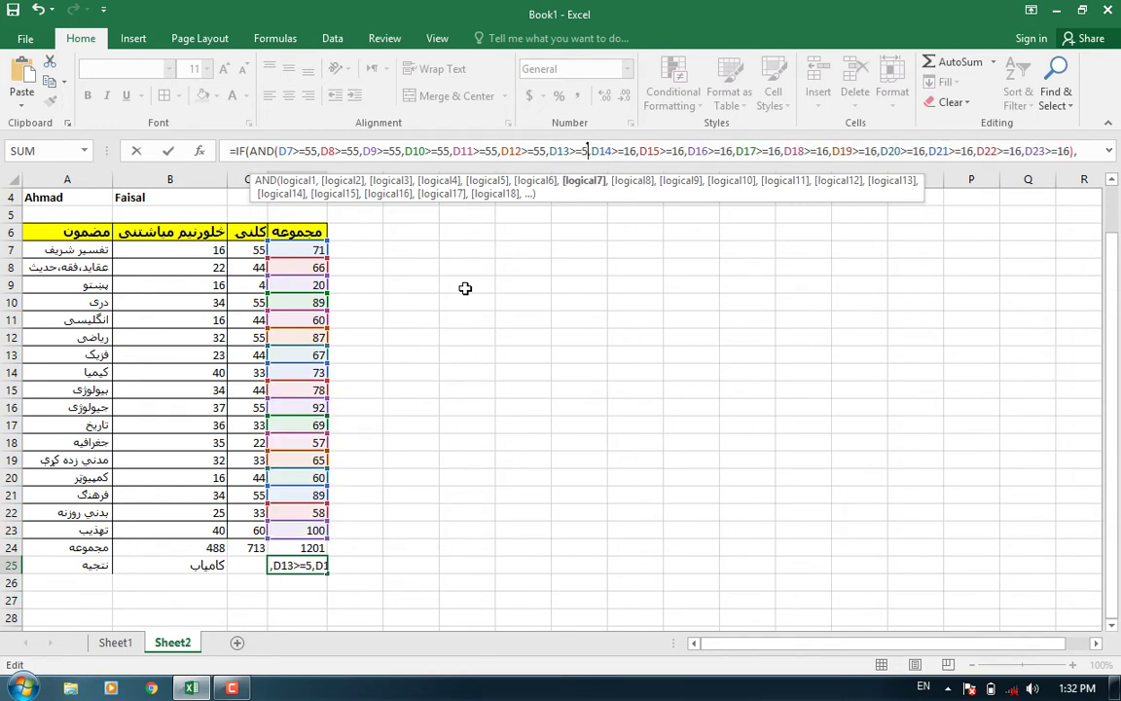
{"action": "type", "text": "55"}
{"action": "key", "text": "Right"}
{"action": "key", "text": "Right"}
{"action": "key", "text": "Right"}
{"action": "key", "text": "Right"}
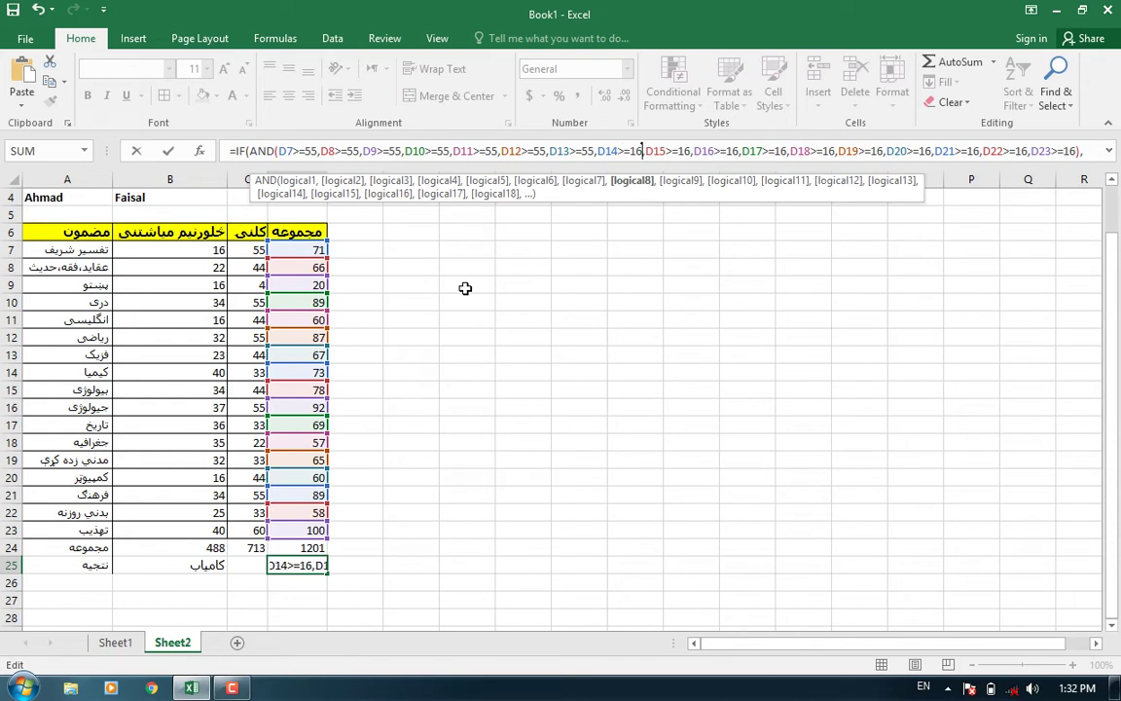
{"action": "key", "text": "Right"}
{"action": "key", "text": "Right"}
{"action": "key", "text": "Right"}
{"action": "key", "text": "BackSpace"}
{"action": "key", "text": "BackSpace"}
{"action": "type", "text": "55"}
{"action": "key", "text": "Right"}
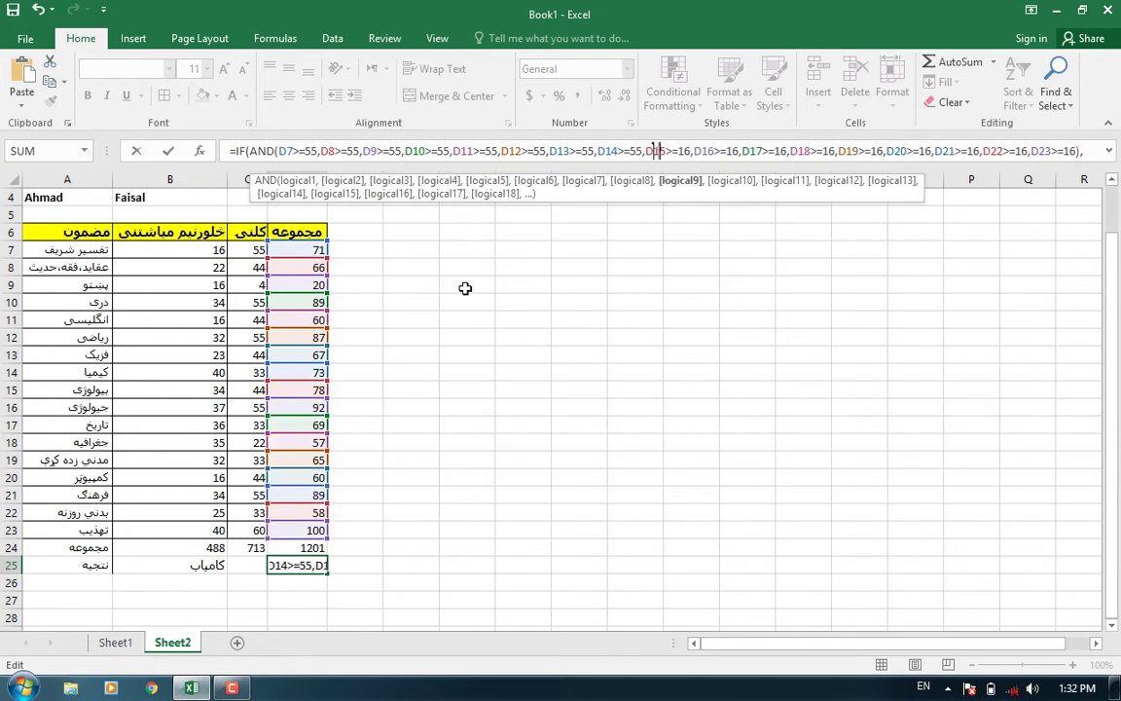
{"action": "key", "text": "Right"}
{"action": "key", "text": "Right"}
Step: Change the D15 through D23 thresholds to >=55 and commit the D25 formula
{"action": "key", "text": "Right"}
{"action": "key", "text": "Right"}
{"action": "key", "text": "Right"}
{"action": "key", "text": "Right"}
{"action": "key", "text": "BackSpace"}
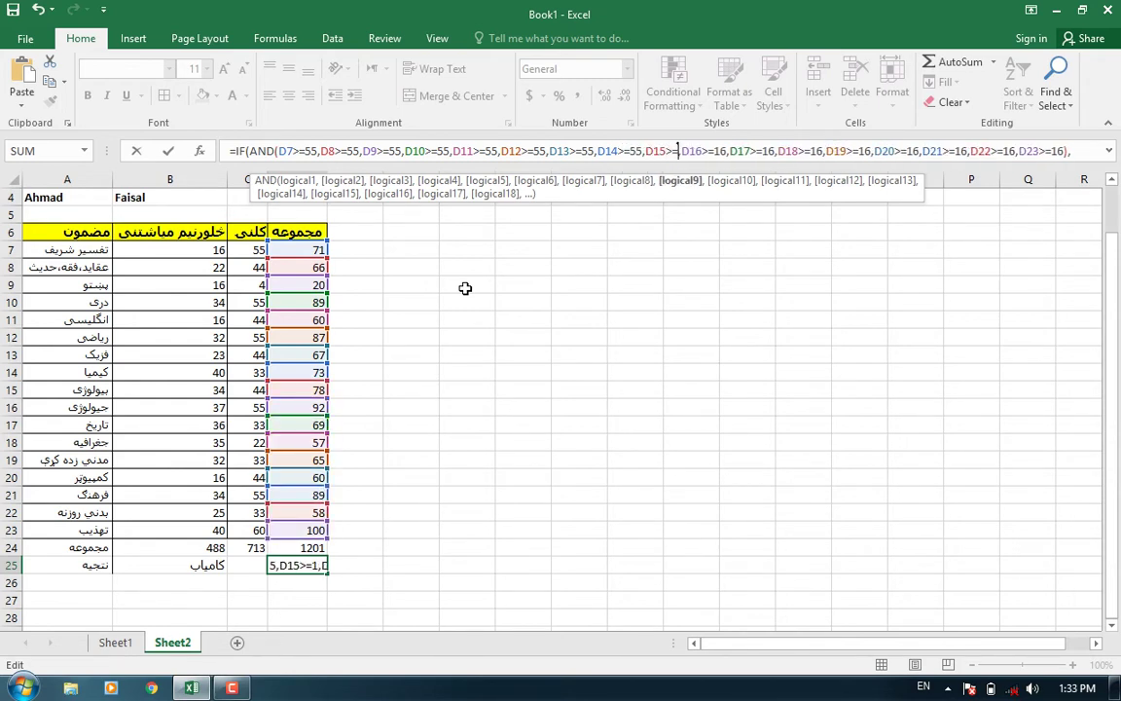
{"action": "key", "text": "BackSpace"}
{"action": "type", "text": "55"}
{"action": "key", "text": "Right"}
{"action": "key", "text": "Right"}
{"action": "key", "text": "Right"}
{"action": "key", "text": "Right"}
{"action": "key", "text": "Right"}
{"action": "key", "text": "Right"}
{"action": "key", "text": "Right"}
{"action": "key", "text": "Right"}
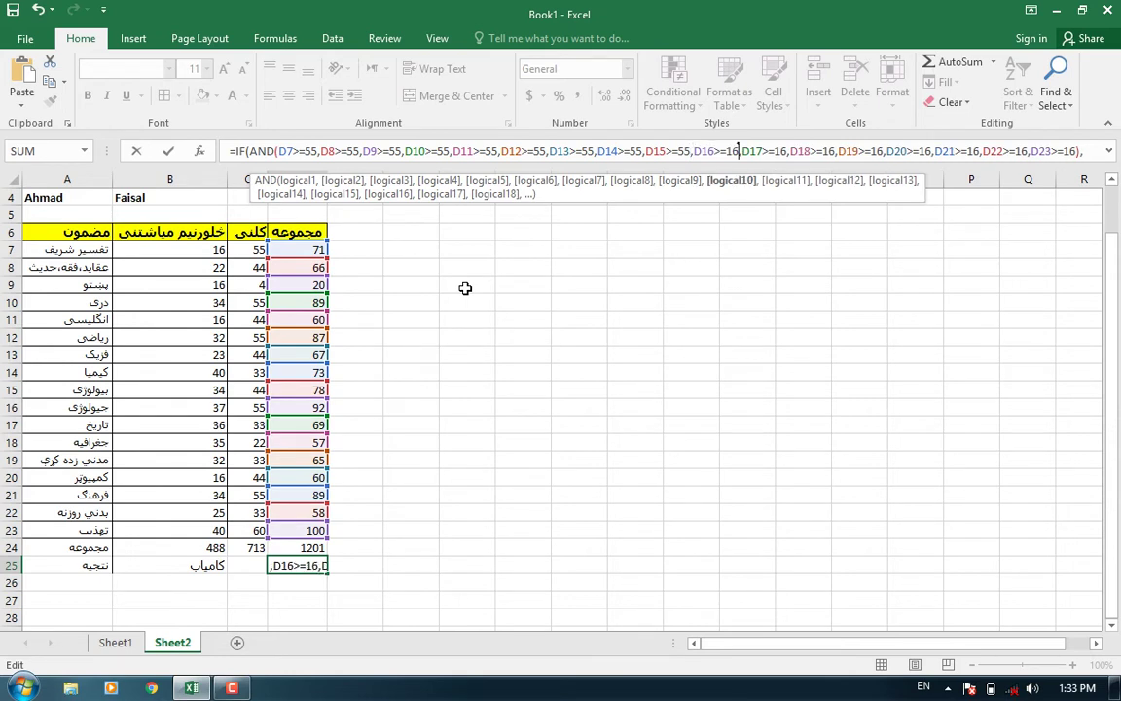
{"action": "key", "text": "BackSpace"}
{"action": "key", "text": "BackSpace"}
{"action": "type", "text": "55"}
{"action": "key", "text": "Right"}
{"action": "key", "text": "Right"}
{"action": "key", "text": "Right"}
{"action": "key", "text": "Right"}
{"action": "key", "text": "Right"}
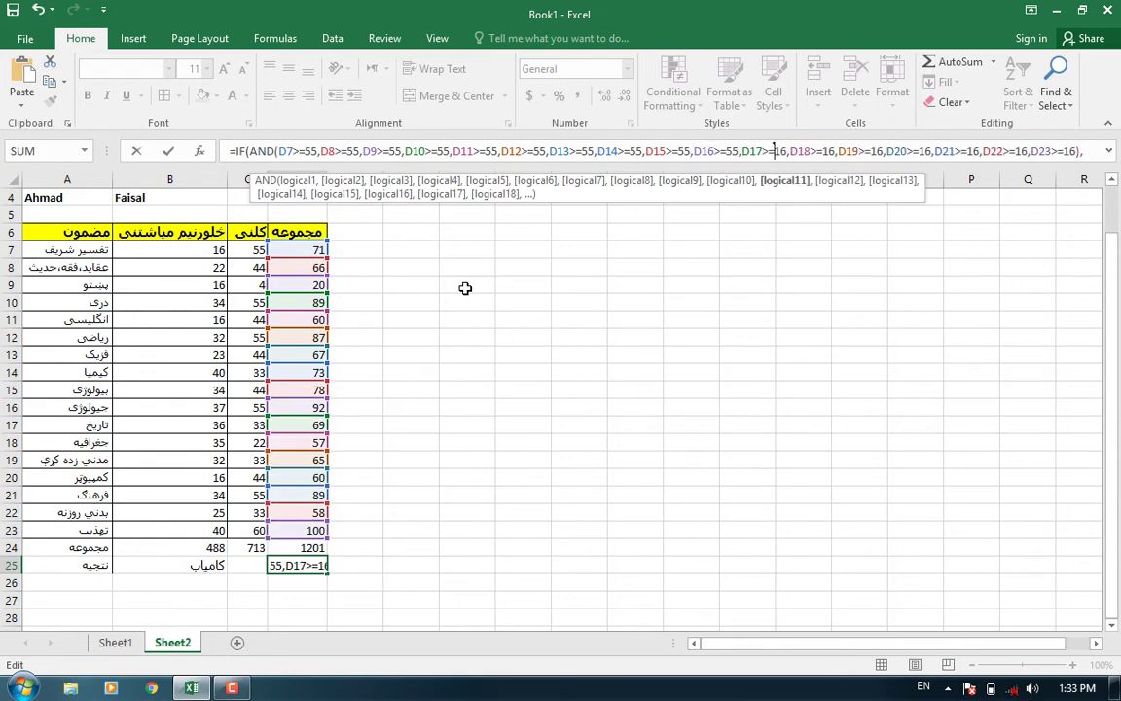
{"action": "key", "text": "BackSpace"}
{"action": "key", "text": "BackSpace"}
{"action": "type", "text": "55"}
{"action": "key", "text": "Right"}
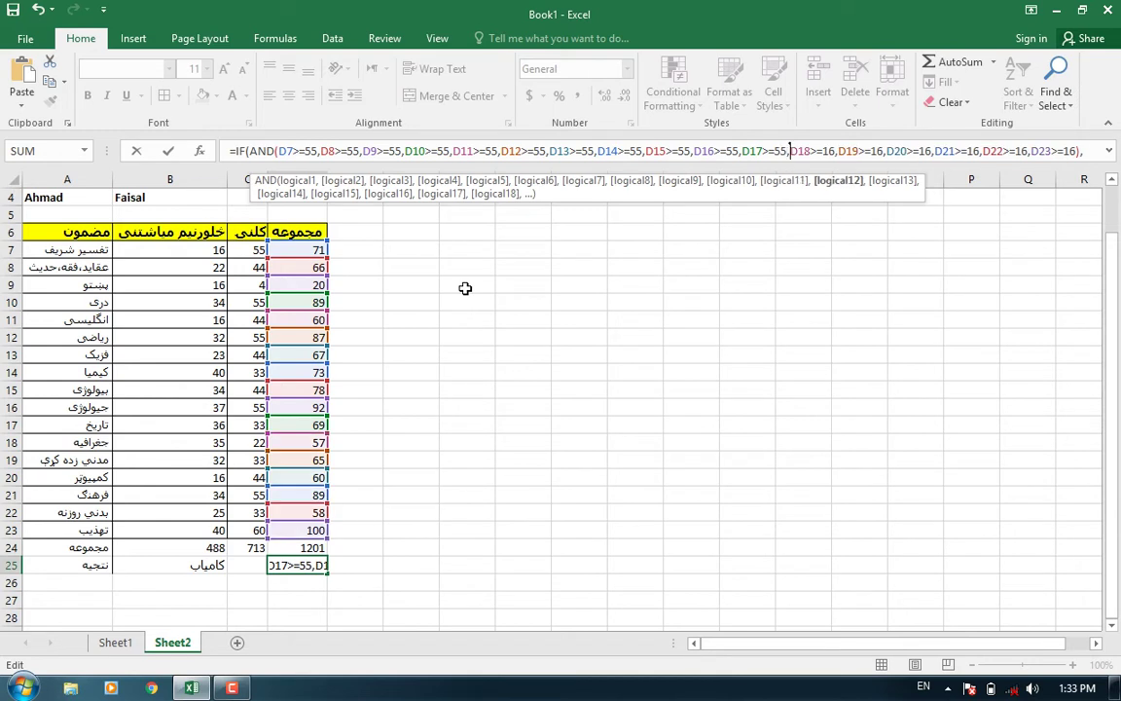
{"action": "key", "text": "Right"}
{"action": "key", "text": "Right"}
{"action": "key", "text": "Right"}
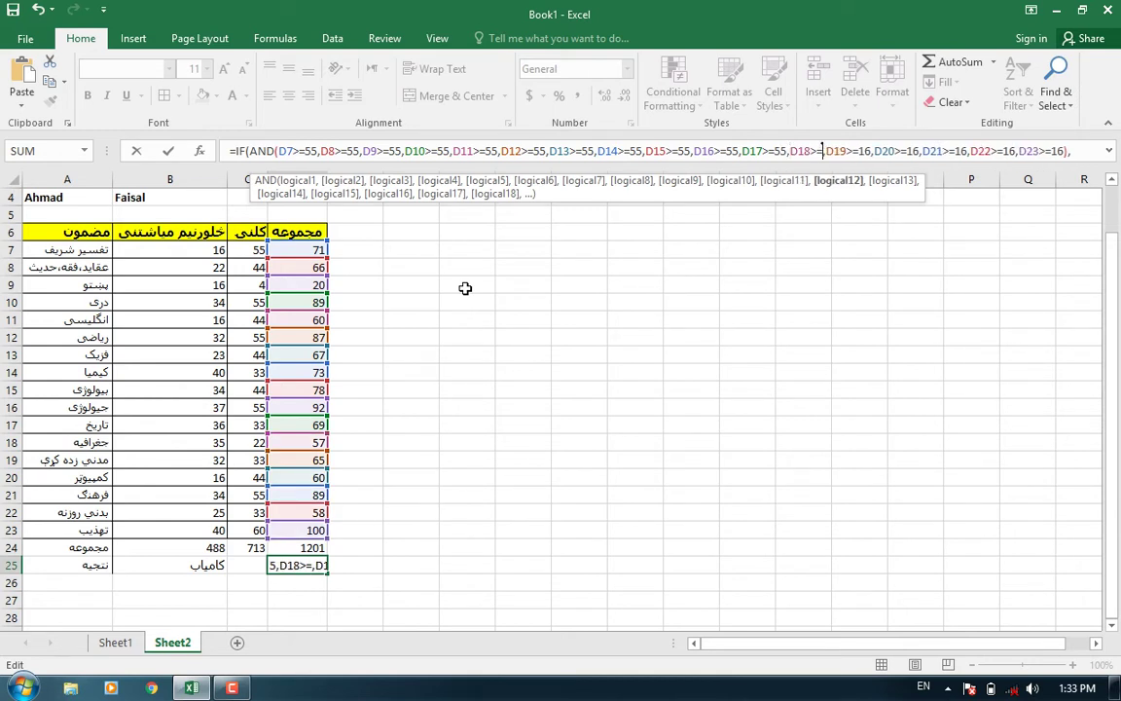
{"action": "key", "text": "BackSpace"}
{"action": "key", "text": "BackSpace"}
{"action": "type", "text": "55"}
{"action": "key", "text": "Right"}
{"action": "key", "text": "Right"}
{"action": "key", "text": "Right"}
{"action": "key", "text": "Right"}
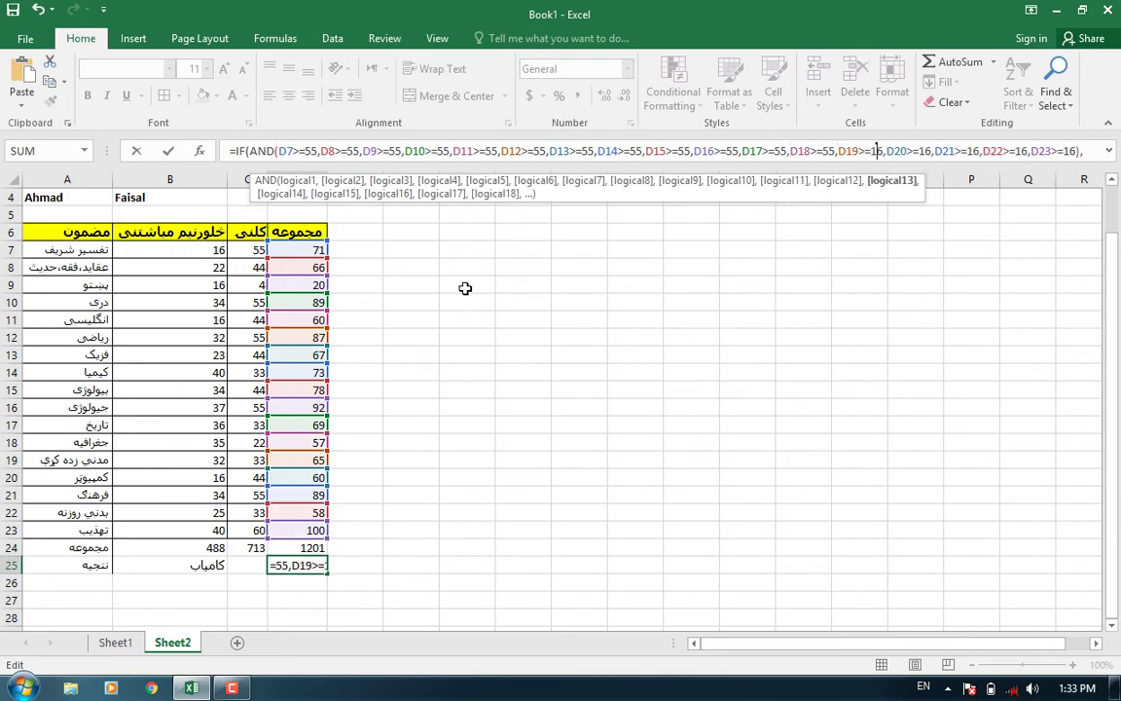
{"action": "key", "text": "Right"}
{"action": "key", "text": "BackSpace"}
{"action": "key", "text": "BackSpace"}
{"action": "type", "text": "55"}
{"action": "key", "text": "Right"}
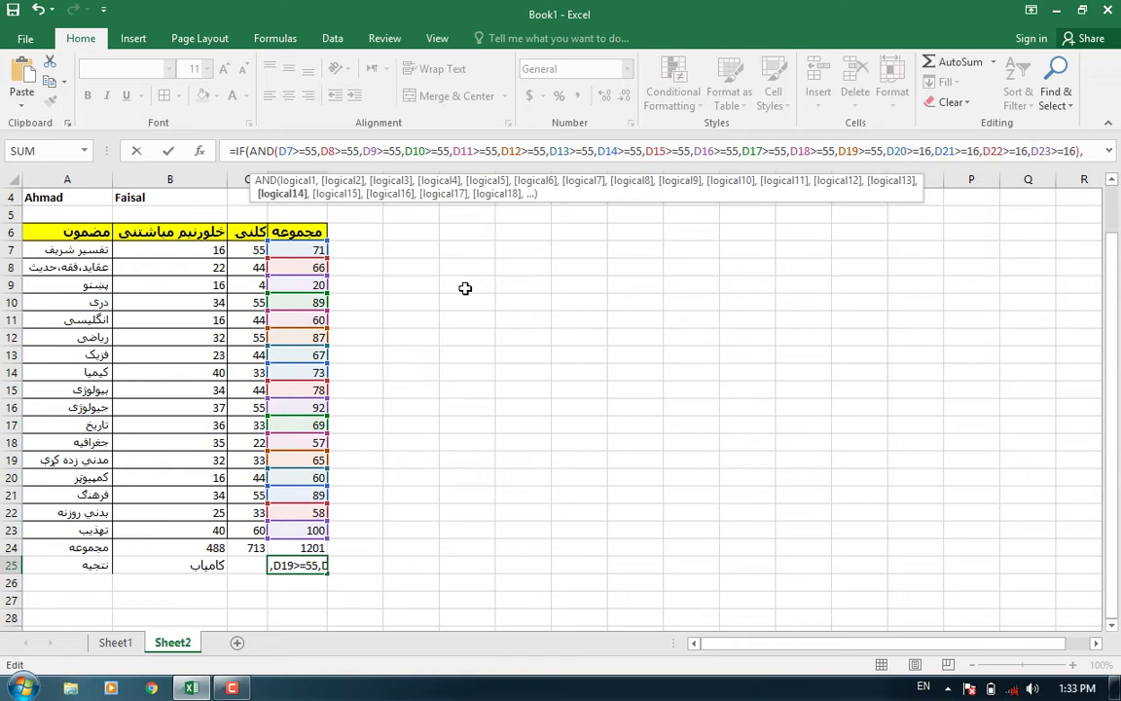
{"action": "key", "text": "Right"}
{"action": "key", "text": "Right"}
{"action": "key", "text": "Right"}
{"action": "key", "text": "BackSpace"}
{"action": "key", "text": "BackSpace"}
{"action": "type", "text": "5"}
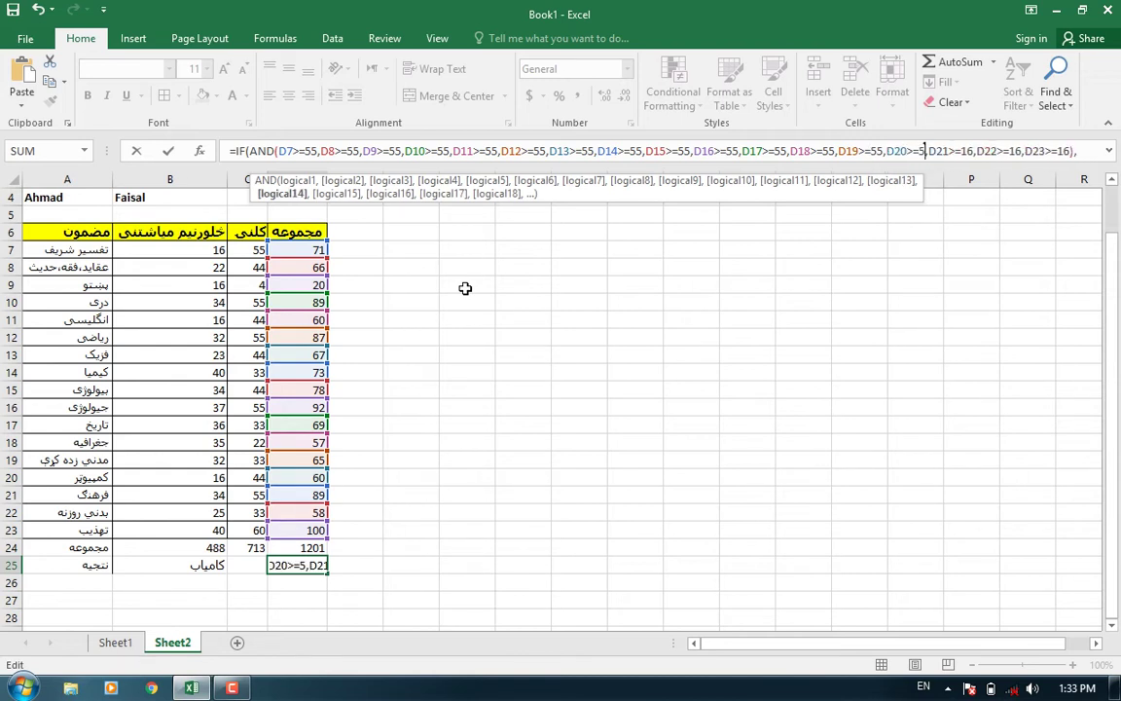
{"action": "type", "text": "5"}
{"action": "key", "text": "Right"}
{"action": "key", "text": "Right"}
{"action": "key", "text": "Right"}
{"action": "key", "text": "Right"}
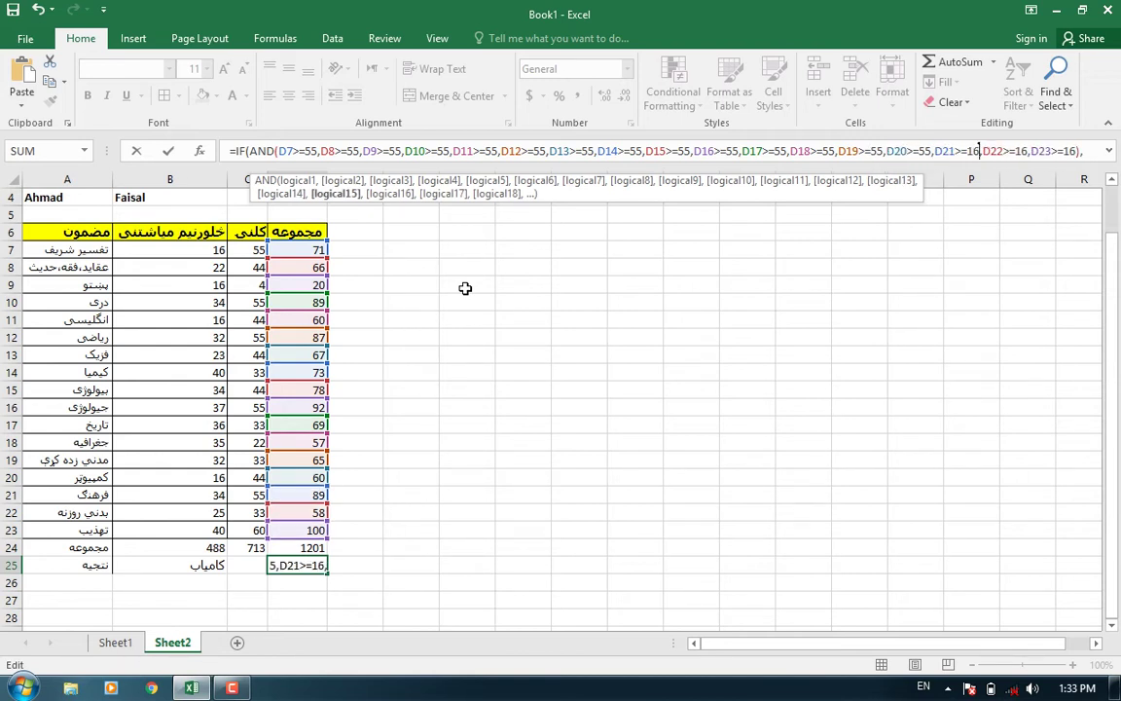
{"action": "key", "text": "BackSpace"}
{"action": "key", "text": "BackSpace"}
{"action": "type", "text": "55"}
{"action": "key", "text": "Right"}
{"action": "key", "text": "Right"}
{"action": "key", "text": "Right"}
{"action": "key", "text": "Right"}
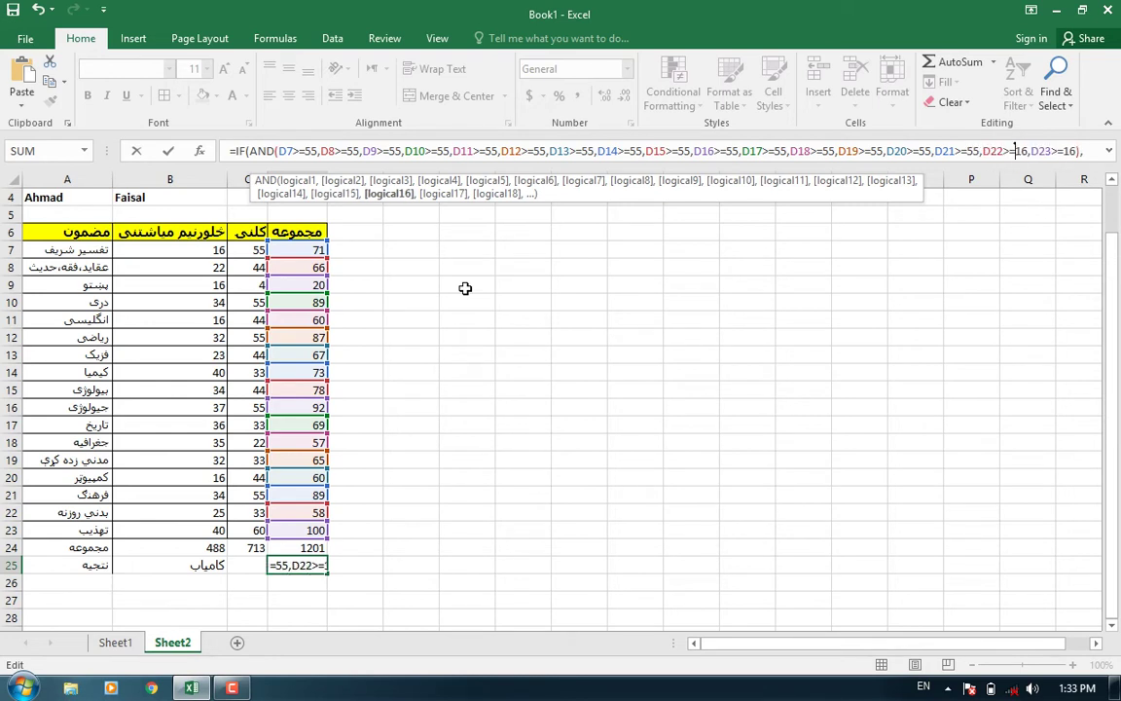
{"action": "key", "text": "Right"}
{"action": "key", "text": "Right"}
{"action": "key", "text": "BackSpace"}
{"action": "key", "text": "BackSpace"}
{"action": "type", "text": "55"}
{"action": "key", "text": "Right"}
{"action": "key", "text": "Right"}
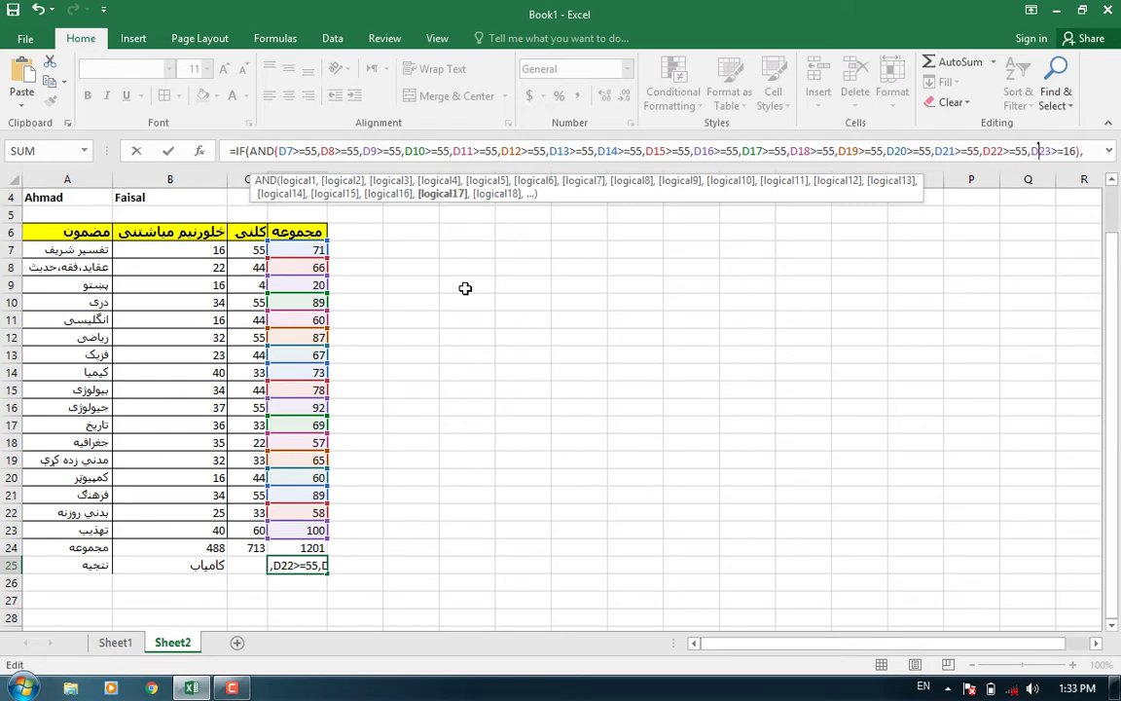
{"action": "key", "text": "Right"}
{"action": "key", "text": "Right"}
{"action": "key", "text": "Right"}
{"action": "key", "text": "Right"}
{"action": "key", "text": "Right"}
{"action": "key", "text": "Right"}
{"action": "key", "text": "BackSpace"}
{"action": "key", "text": "BackSpace"}
{"action": "type", "text": "55"}
{"action": "key", "text": "Return"}
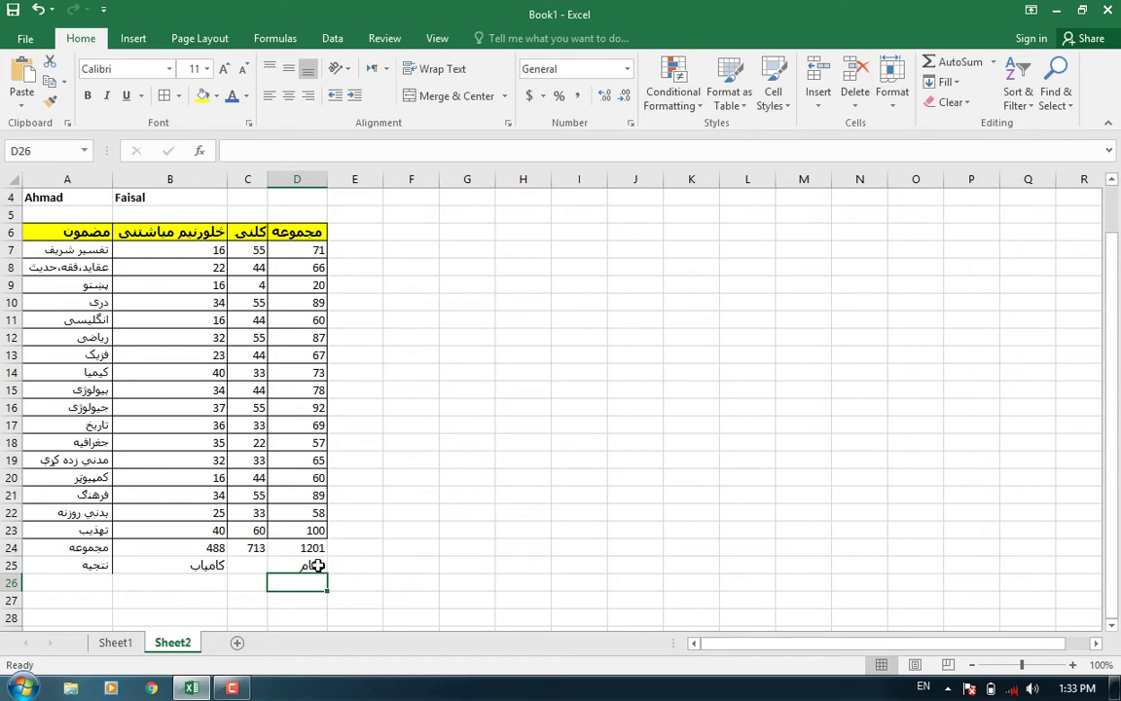
Step: Change the C9 mark from 4 to 44
{"action": "left_click", "coordinate": [314, 285]}
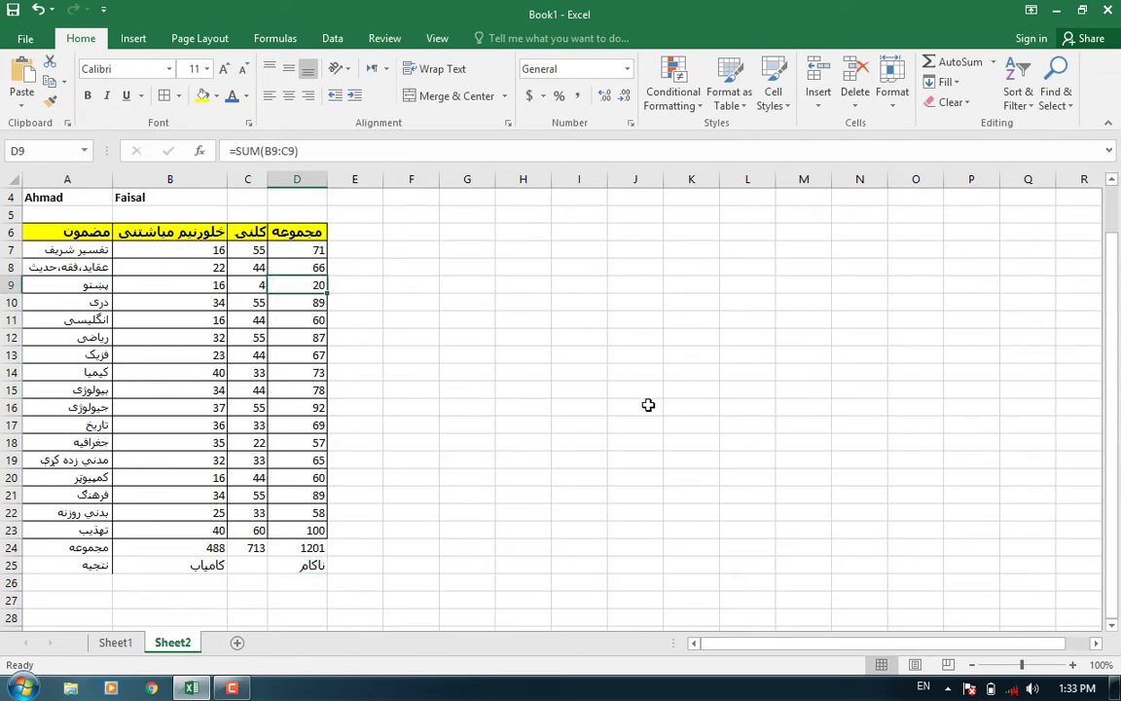
{"action": "key", "text": "Left"}
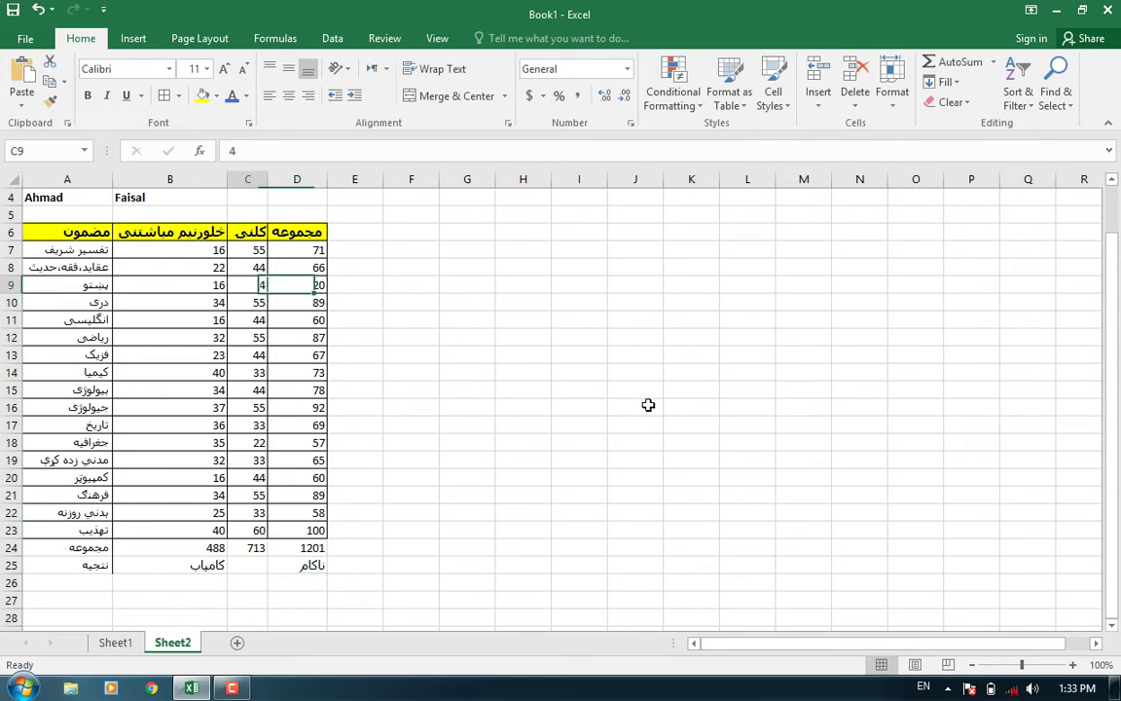
{"action": "type", "text": "44"}
{"action": "key", "text": "Return"}
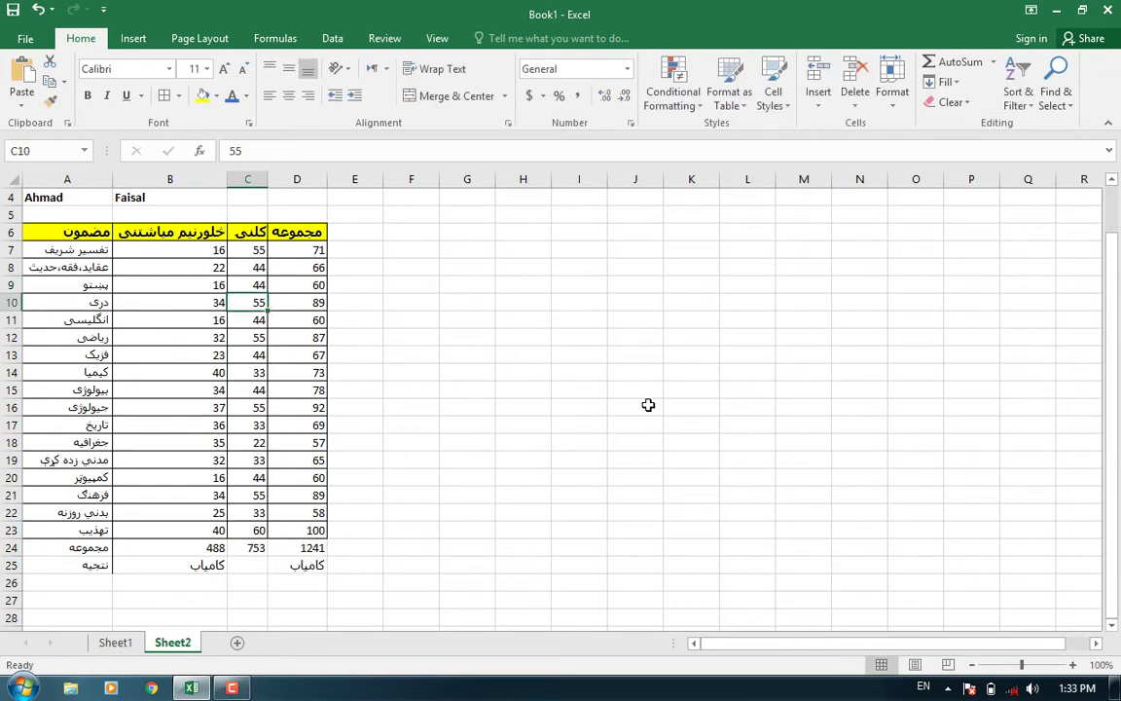
{"action": "key", "text": "Up"}
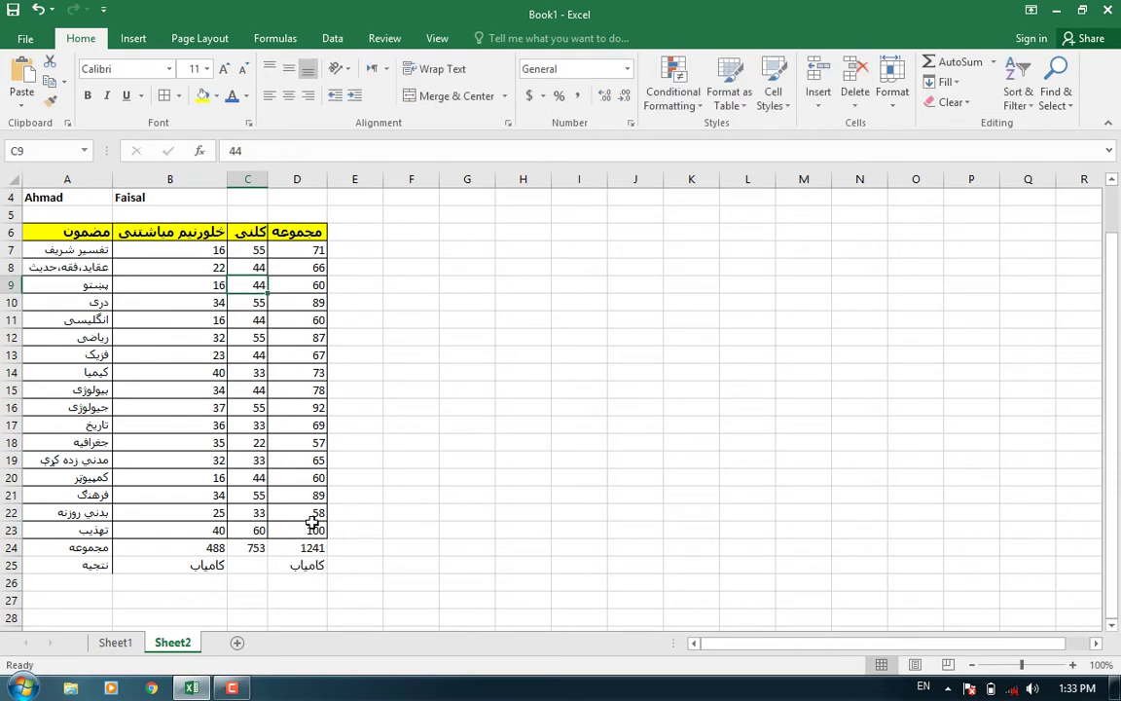
Step: Add the label 'درجه' in A26
{"action": "left_click", "coordinate": [103, 580]}
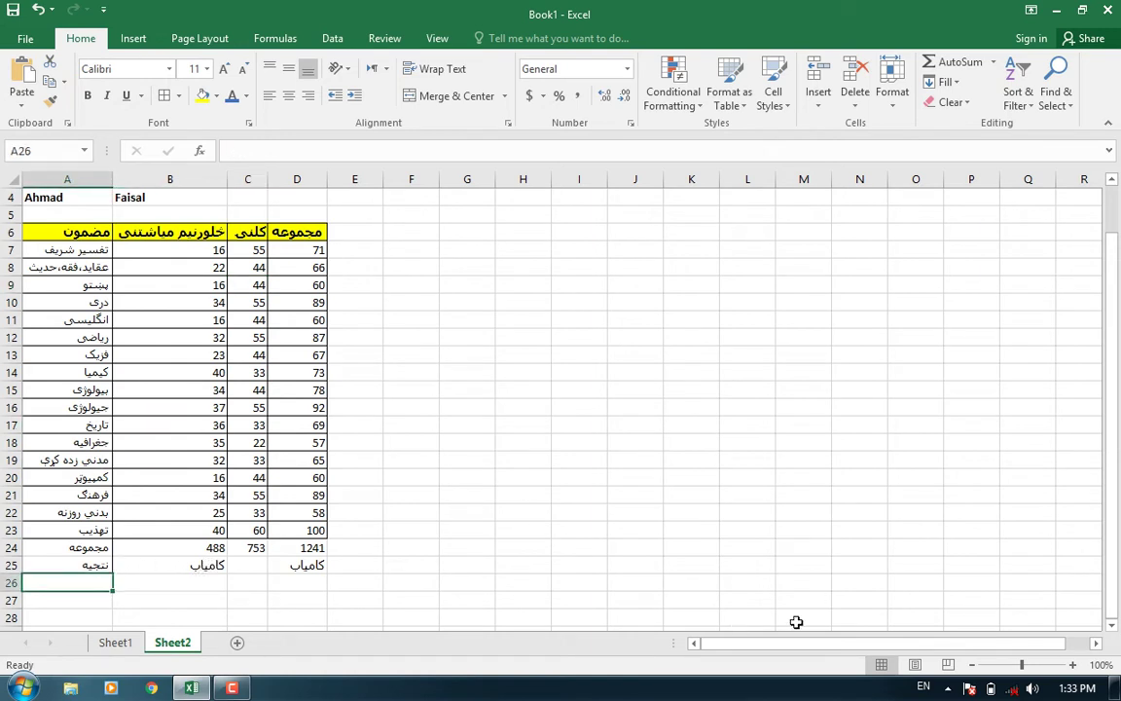
{"action": "type", "text": "دری"}
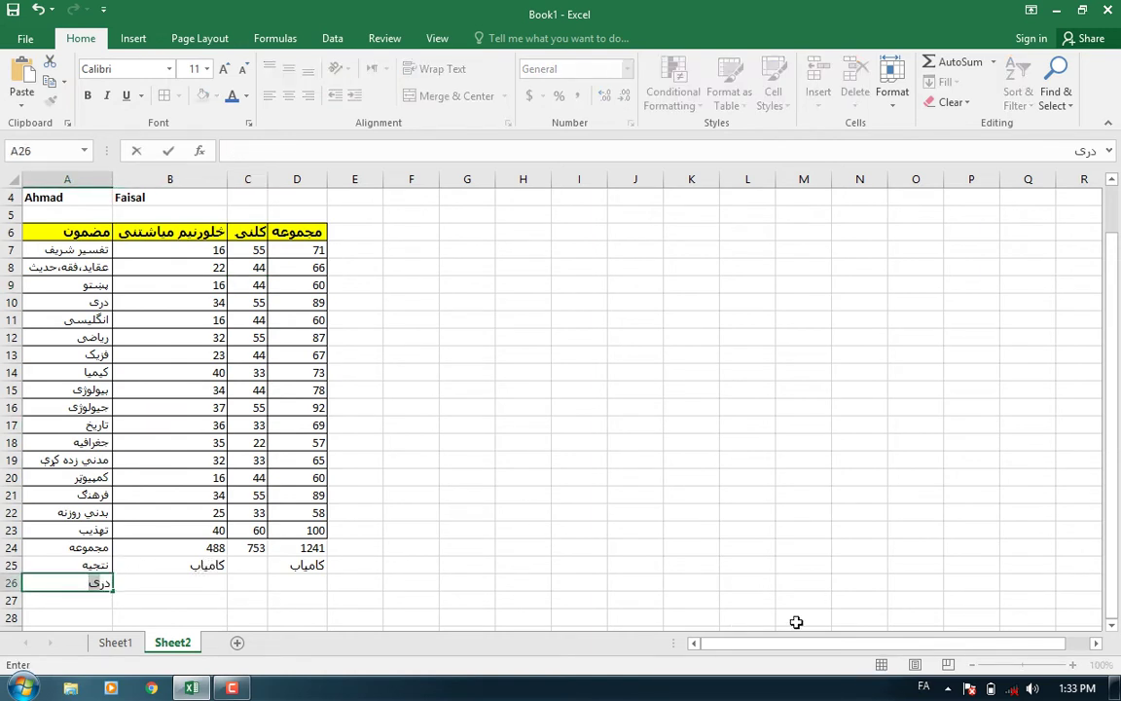
{"action": "key", "text": "BackSpace"}
{"action": "type", "text": "جه"}
{"action": "key", "text": "Return"}
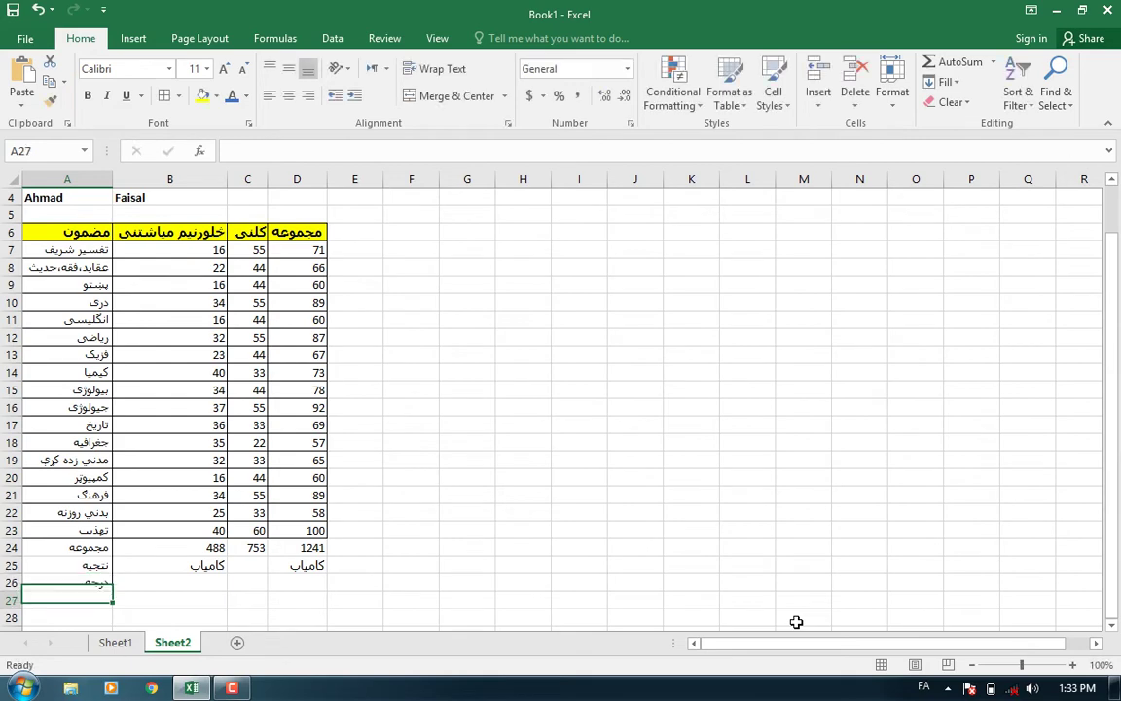
{"action": "scroll", "coordinate": [263, 363], "scroll_direction": "up", "scroll_amount": 1}
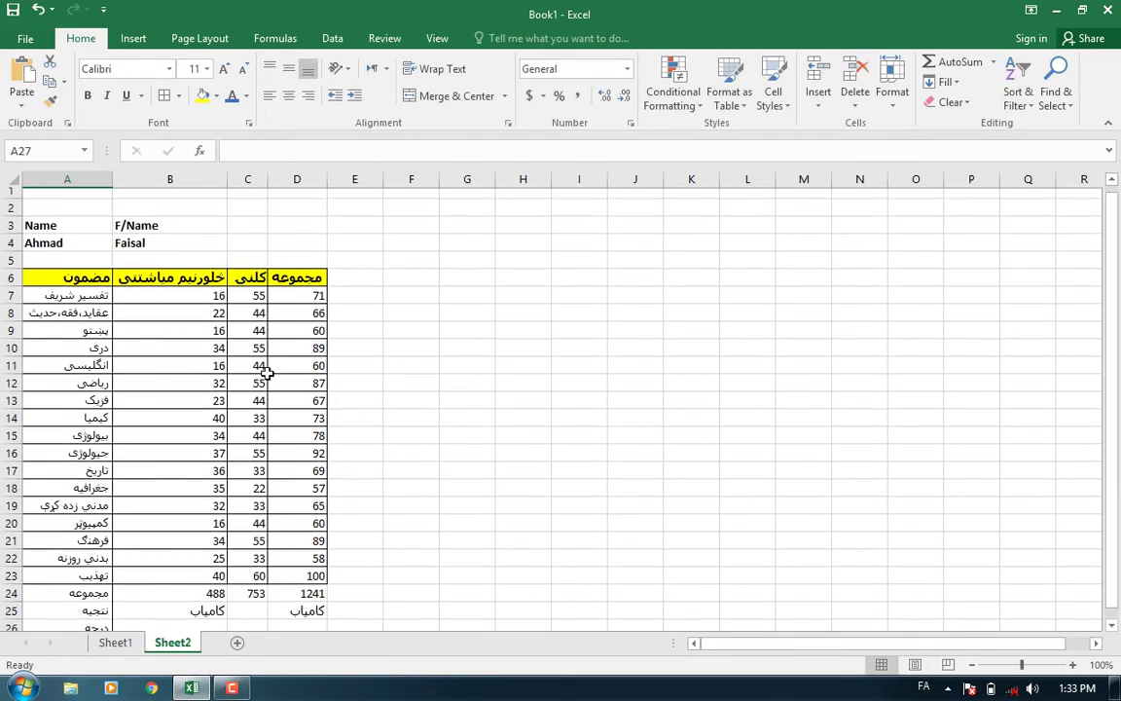
{"action": "scroll", "coordinate": [243, 368], "scroll_direction": "down", "scroll_amount": 2}
{"action": "scroll", "coordinate": [175, 453], "scroll_direction": "up", "scroll_amount": 2}
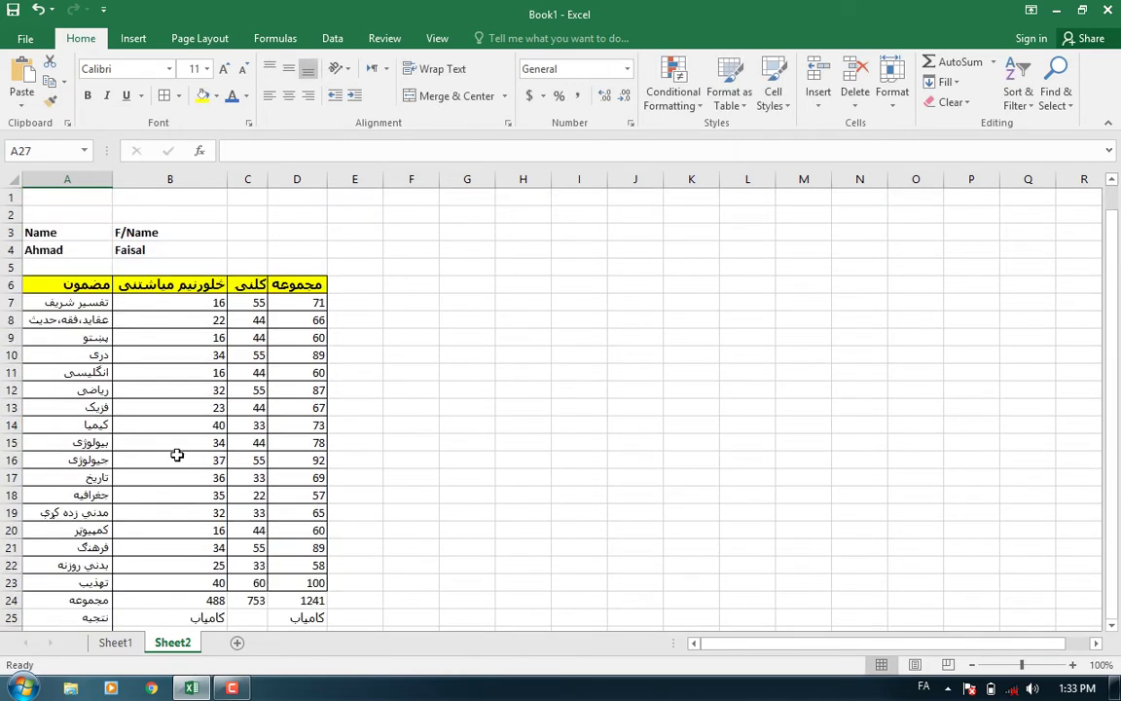
{"action": "scroll", "coordinate": [143, 413], "scroll_direction": "down", "scroll_amount": 1}
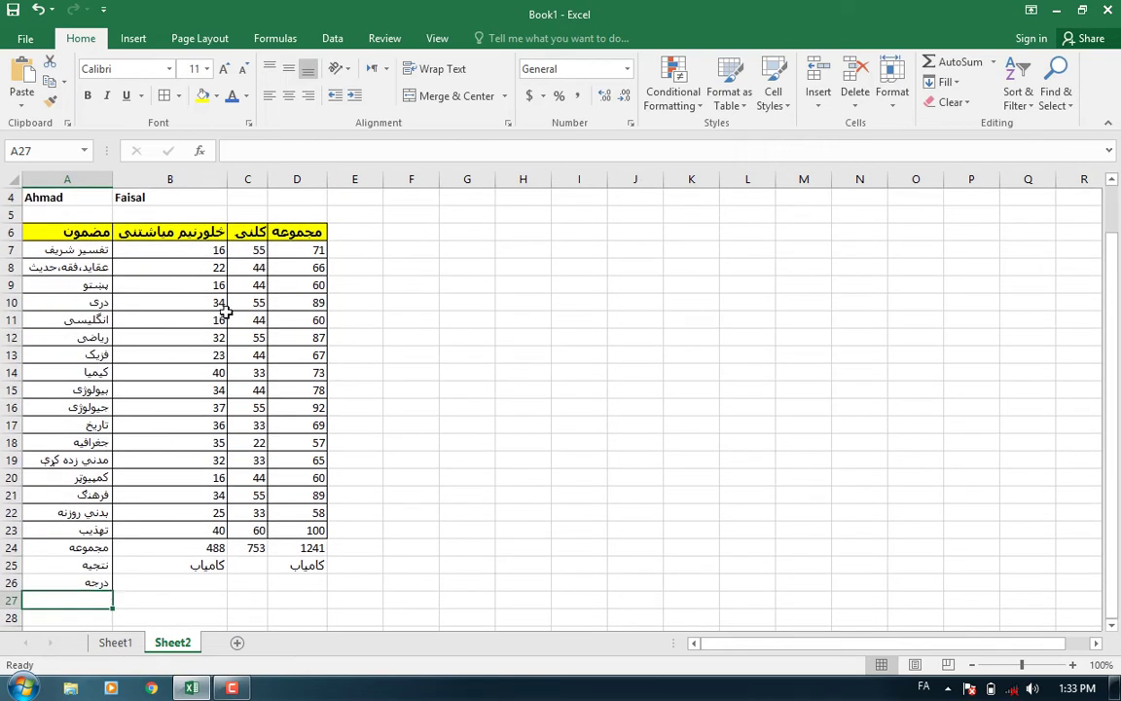
{"action": "scroll", "coordinate": [200, 278], "scroll_direction": "up", "scroll_amount": 1}
Step: Copy the whole marks table and paste it starting at cell A31
{"action": "left_click_drag", "start_coordinate": [52, 236], "coordinate": [295, 596]}
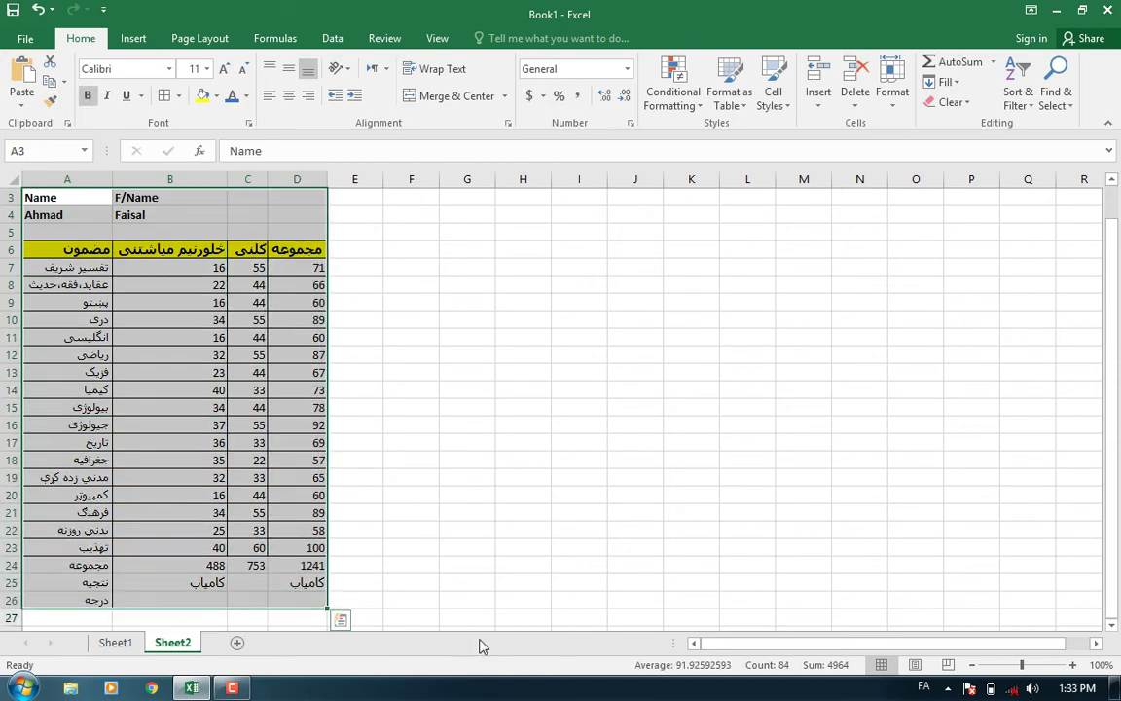
{"action": "key", "text": "ctrl+c"}
{"action": "scroll", "coordinate": [484, 599], "scroll_direction": "down", "scroll_amount": 1}
{"action": "scroll", "coordinate": [389, 564], "scroll_direction": "down", "scroll_amount": 4}
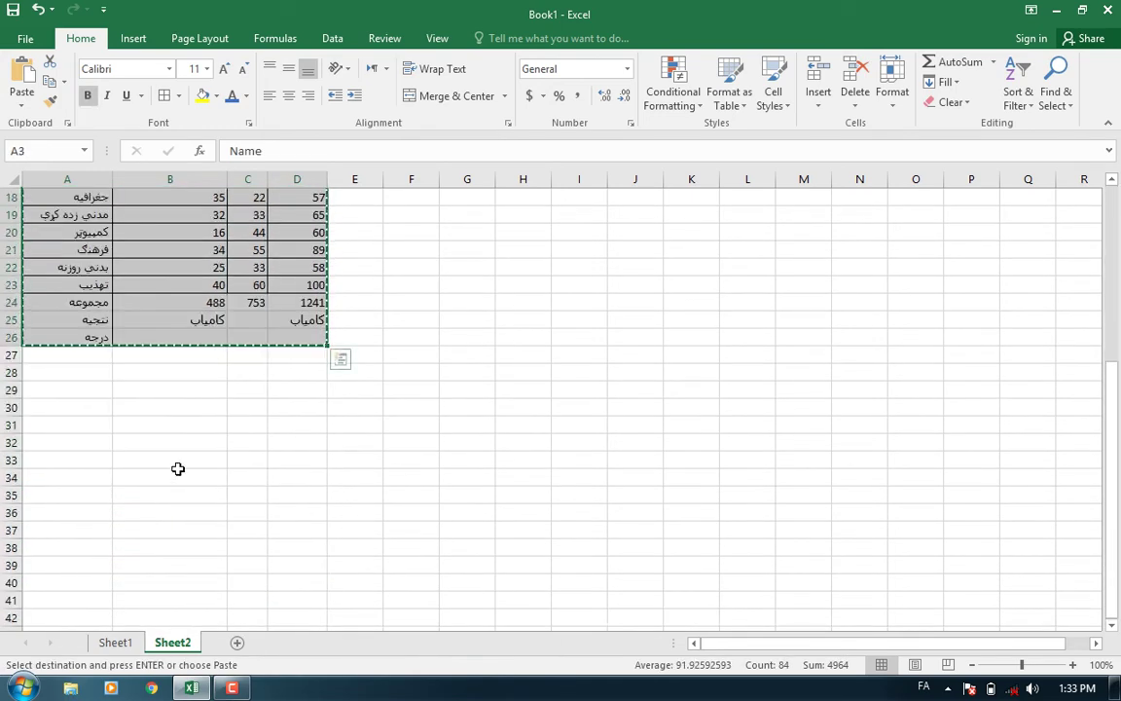
{"action": "left_click", "coordinate": [60, 426]}
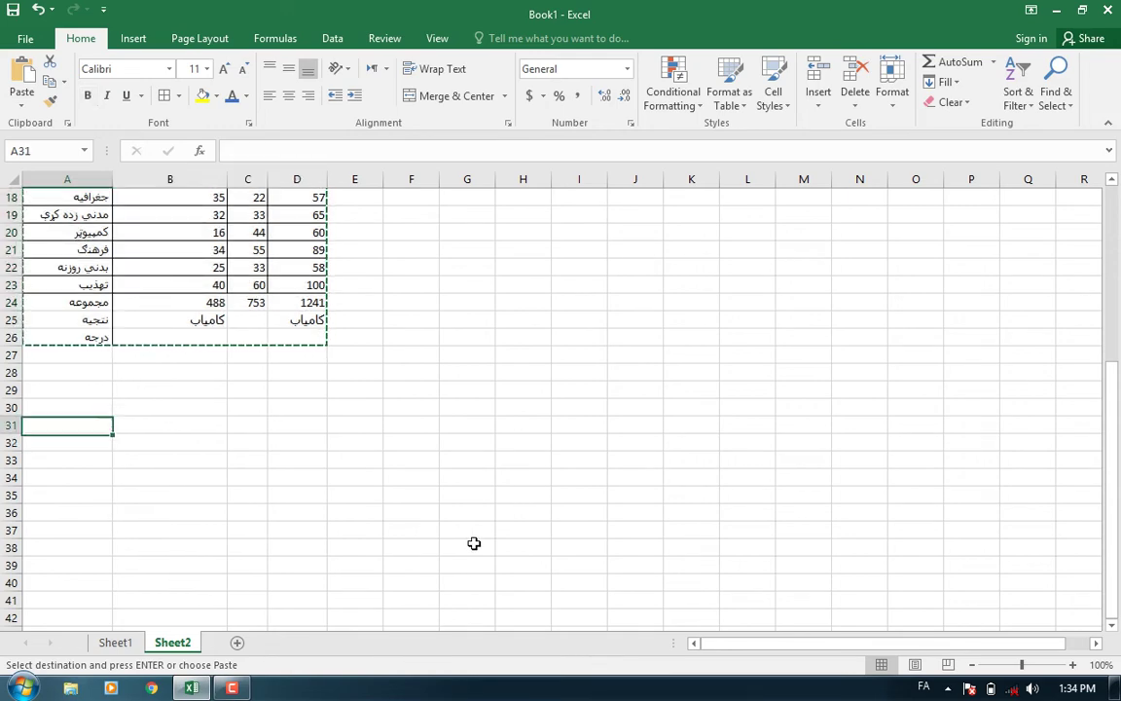
{"action": "key", "text": "ctrl+v"}
Step: Paste a second copy of the marks table starting at cell A57
{"action": "scroll", "coordinate": [276, 493], "scroll_direction": "down", "scroll_amount": 6}
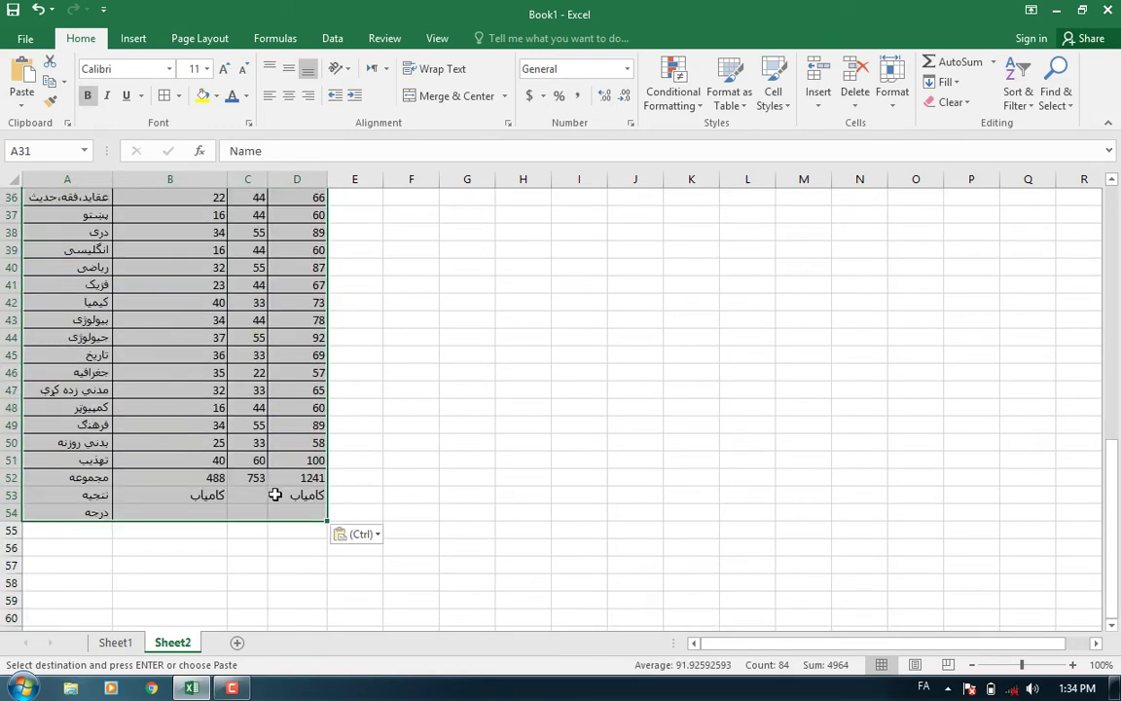
{"action": "scroll", "coordinate": [75, 513], "scroll_direction": "down", "scroll_amount": 1}
{"action": "left_click", "coordinate": [67, 512]}
{"action": "key", "text": "ctrl+v"}
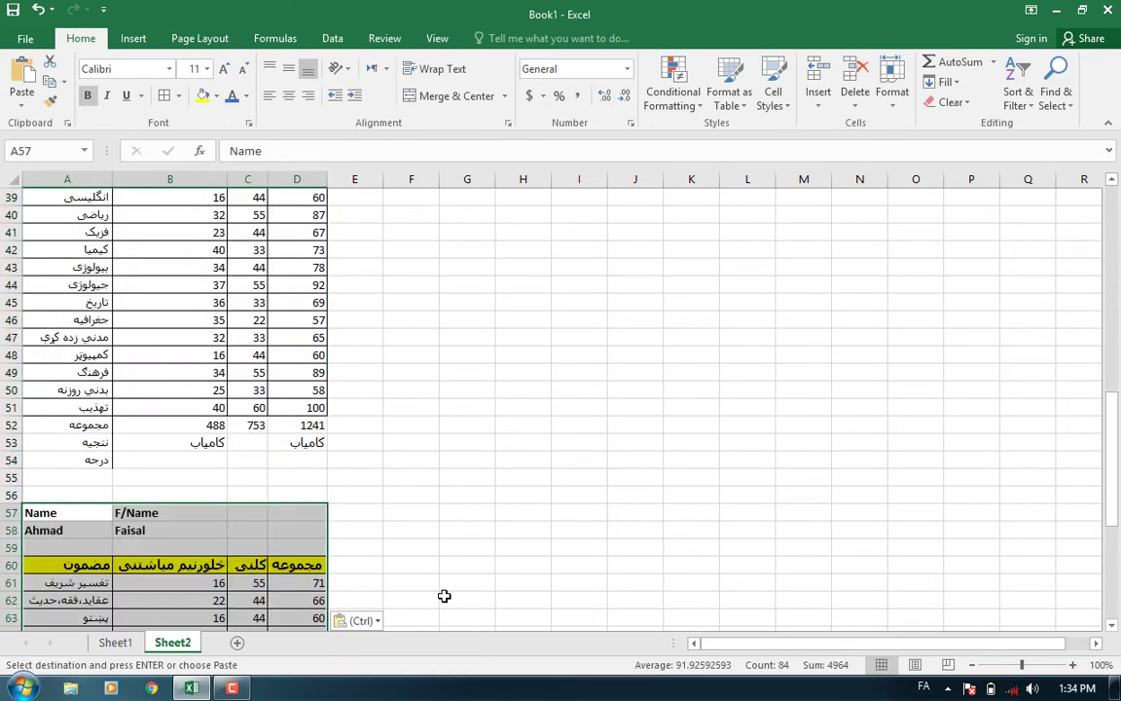
{"action": "scroll", "coordinate": [457, 462], "scroll_direction": "up", "scroll_amount": 2}
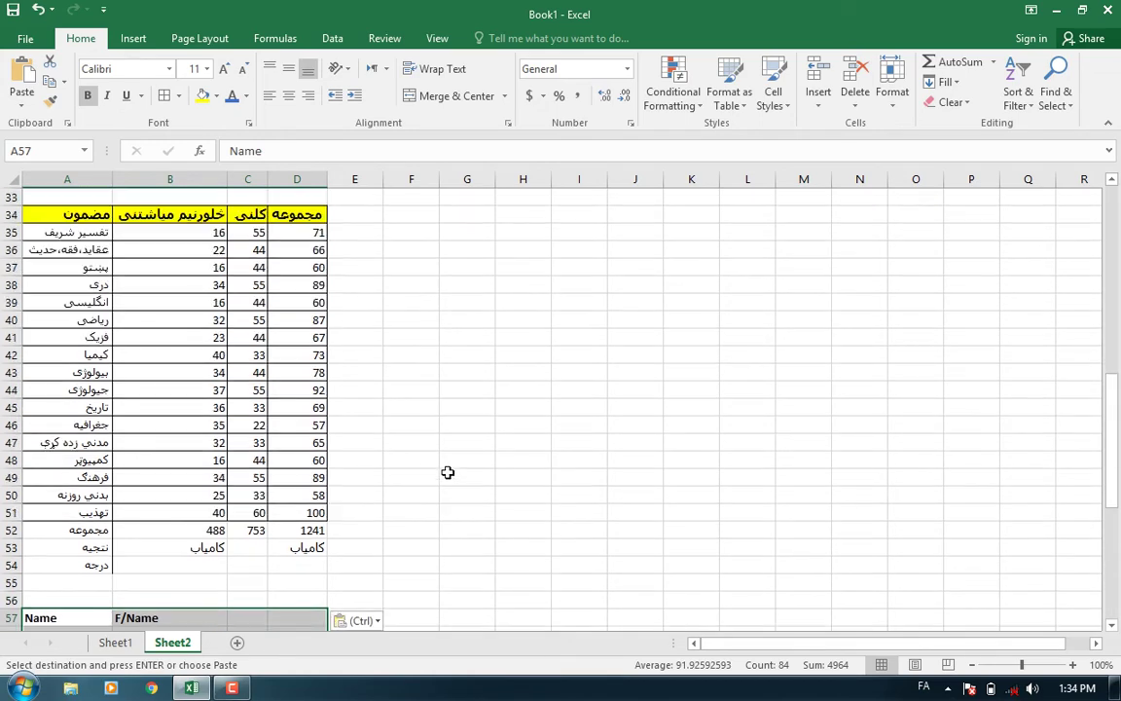
{"action": "scroll", "coordinate": [448, 472], "scroll_direction": "up", "scroll_amount": 2}
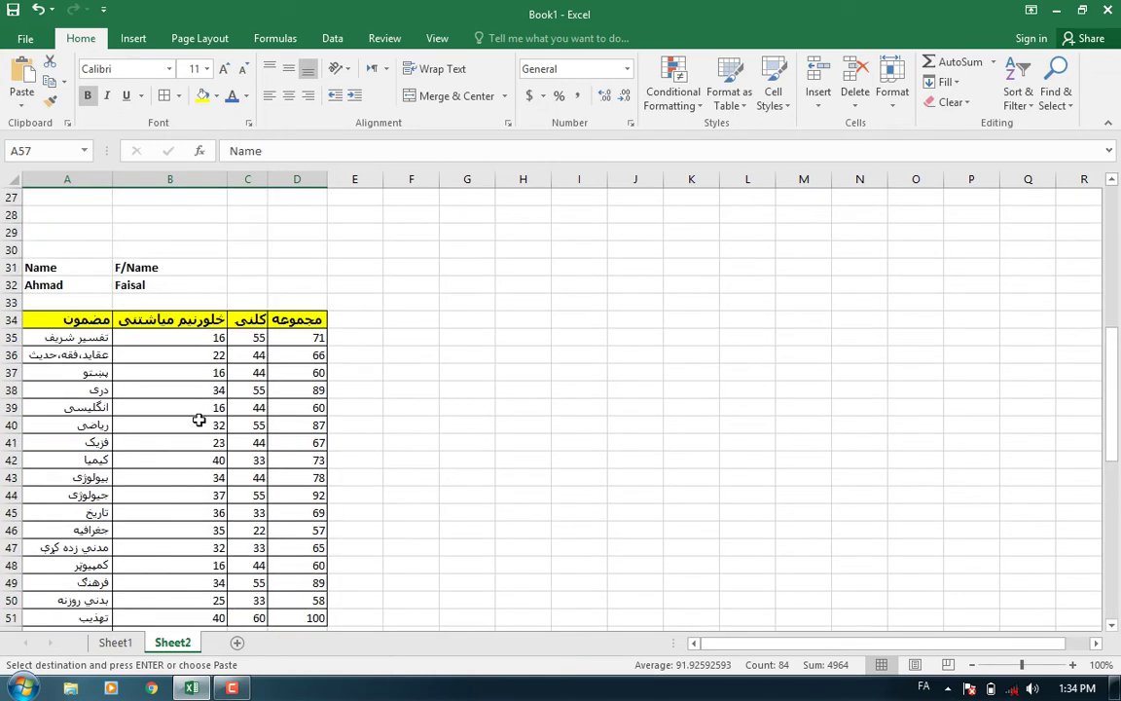
{"action": "scroll", "coordinate": [204, 399], "scroll_direction": "down", "scroll_amount": 6}
{"action": "scroll", "coordinate": [208, 400], "scroll_direction": "up", "scroll_amount": 8}
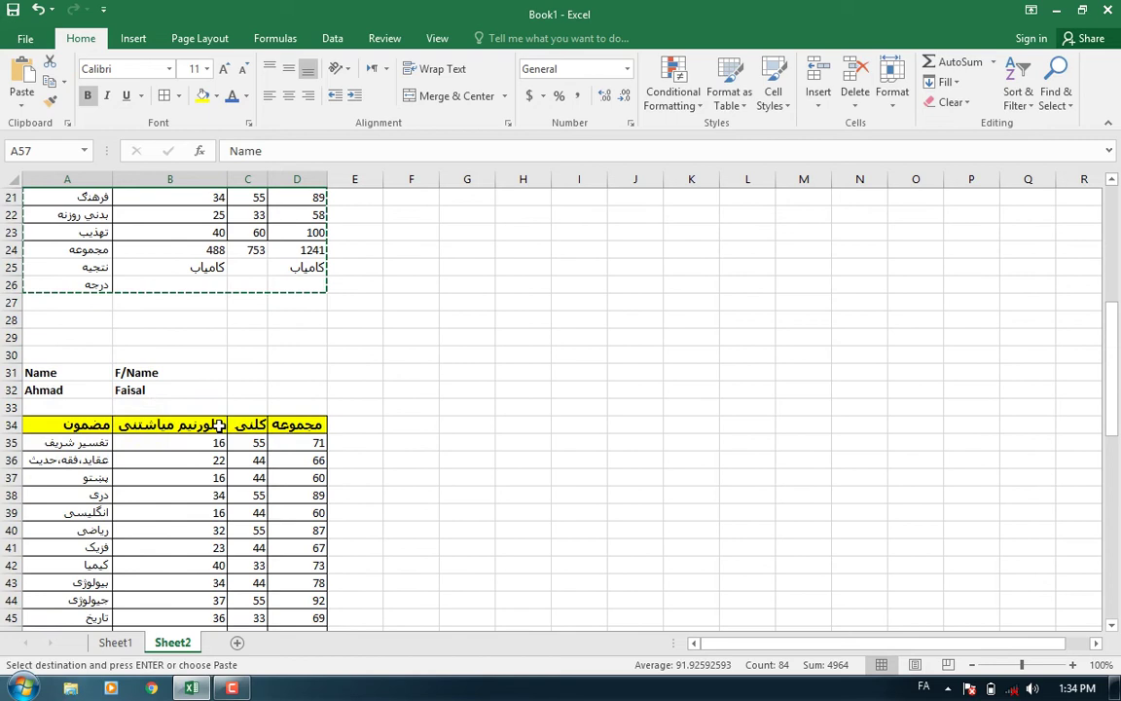
Step: Enter the second student's first name in A32 and last name in B32
{"action": "left_click", "coordinate": [66, 388]}
{"action": "type", "text": "ش"}
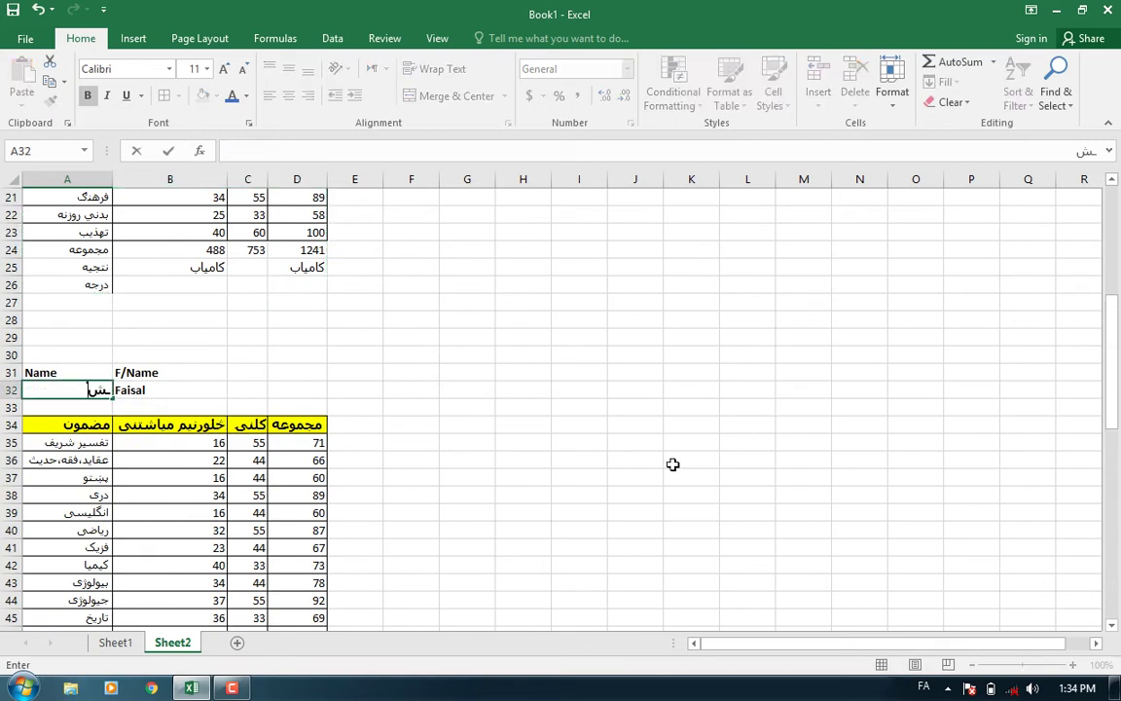
{"action": "type", "text": "اپ"}
{"action": "key", "text": "BackSpace"}
{"action": "key", "text": "BackSpace"}
{"action": "key", "text": "BackSpace"}
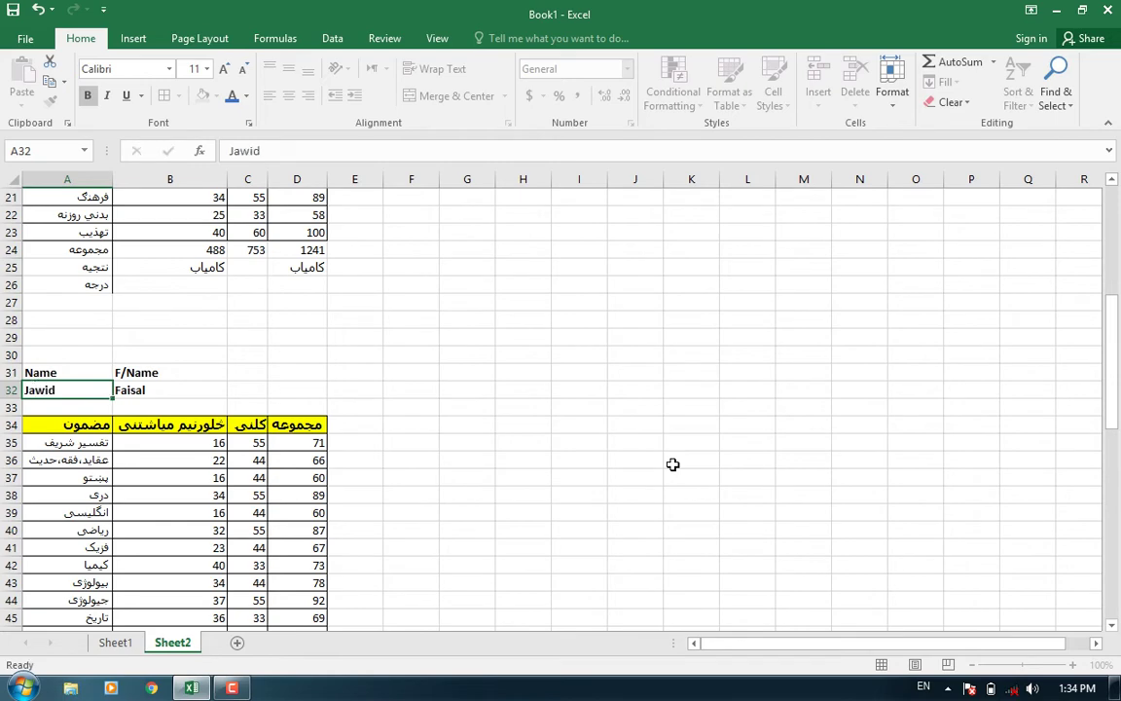
{"action": "key", "text": "Tab"}
{"action": "type", "text": "Ahma"}
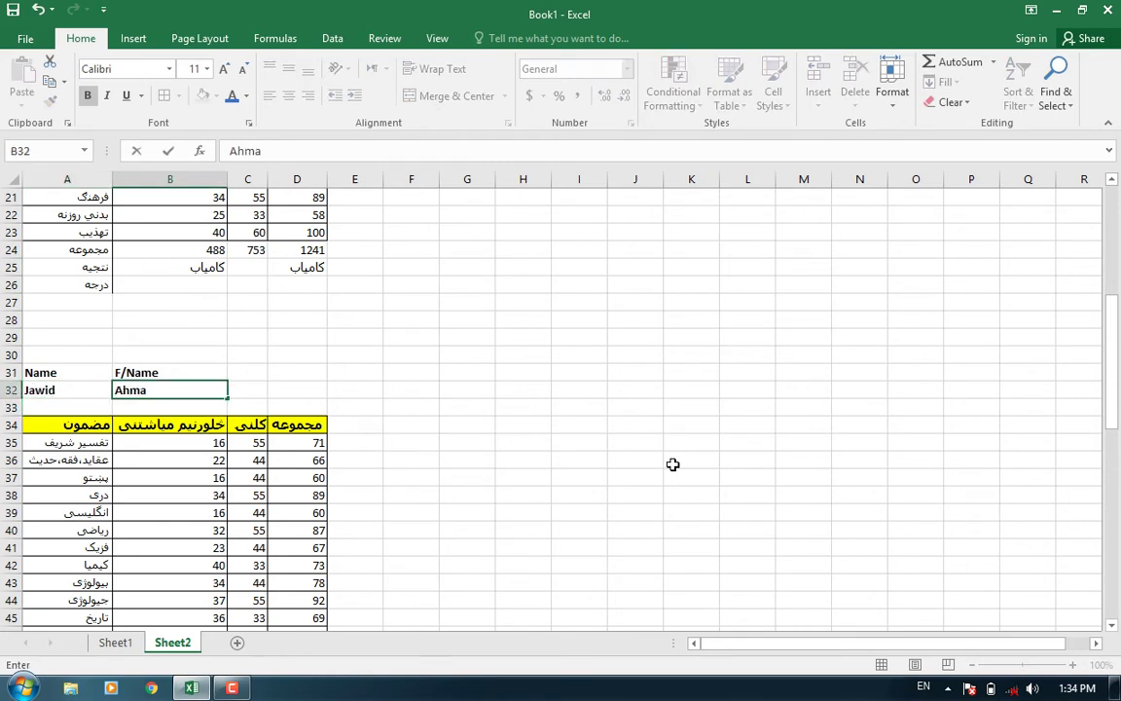
{"action": "key", "text": "Return"}
Step: Enter the third student's first name in A58 and last name in B58
{"action": "scroll", "coordinate": [102, 531], "scroll_direction": "down", "scroll_amount": 5}
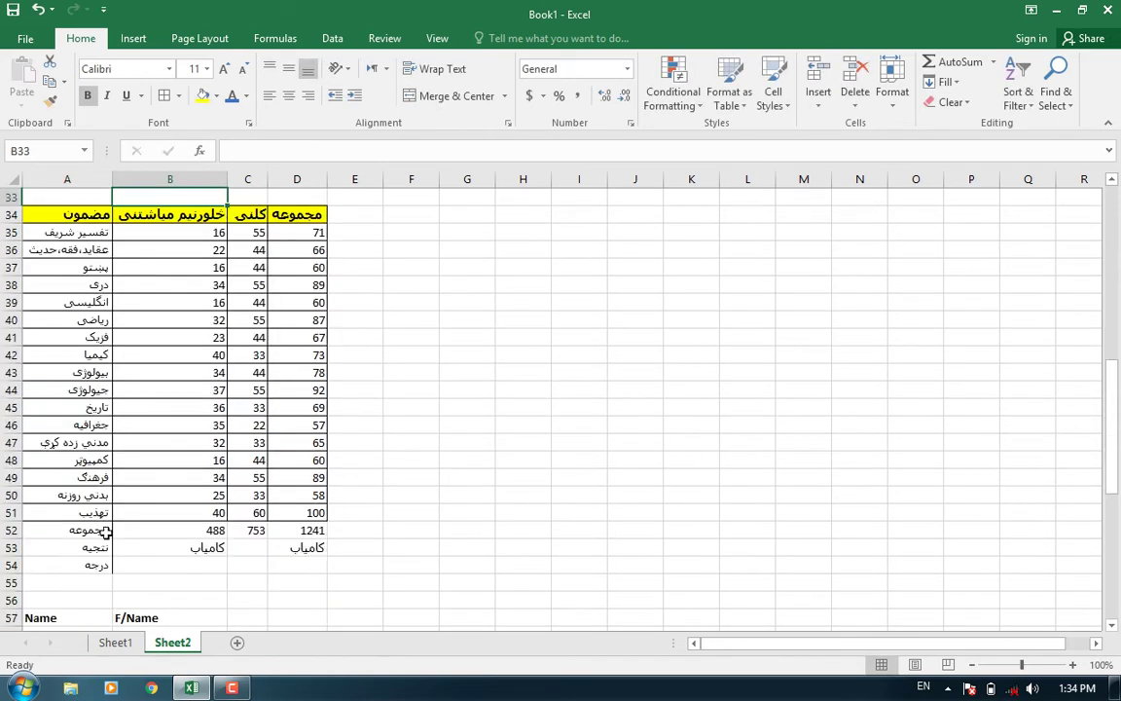
{"action": "left_click", "coordinate": [72, 582]}
{"action": "type", "text": "F"}
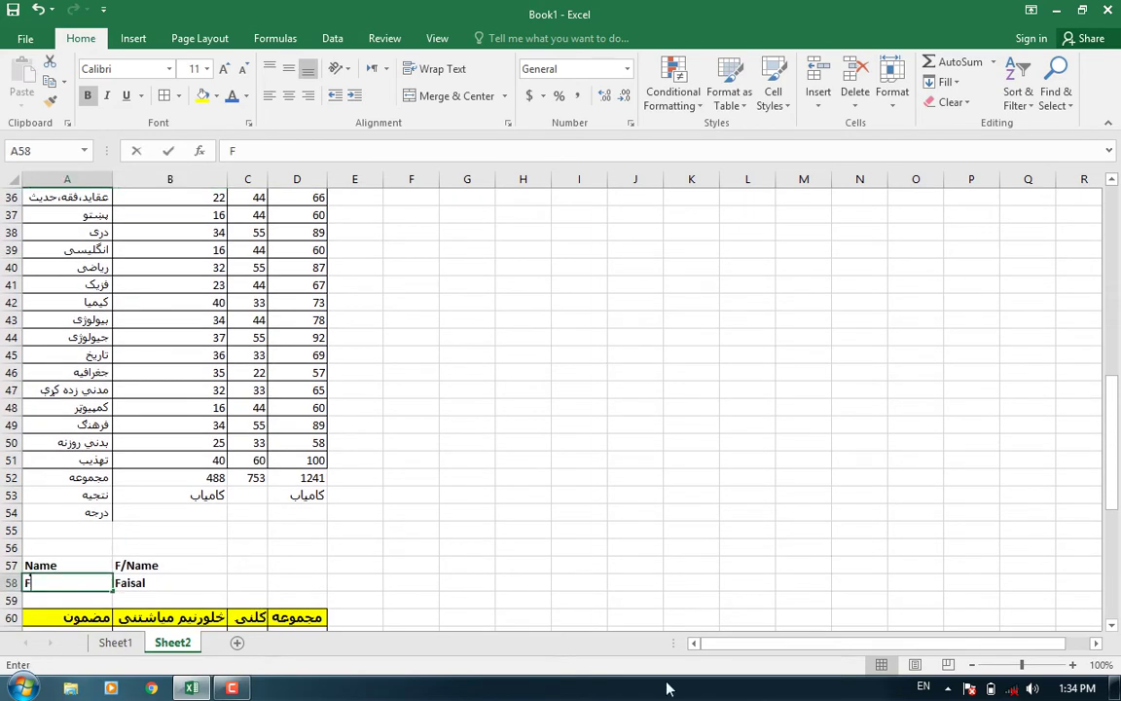
{"action": "type", "text": "ai"}
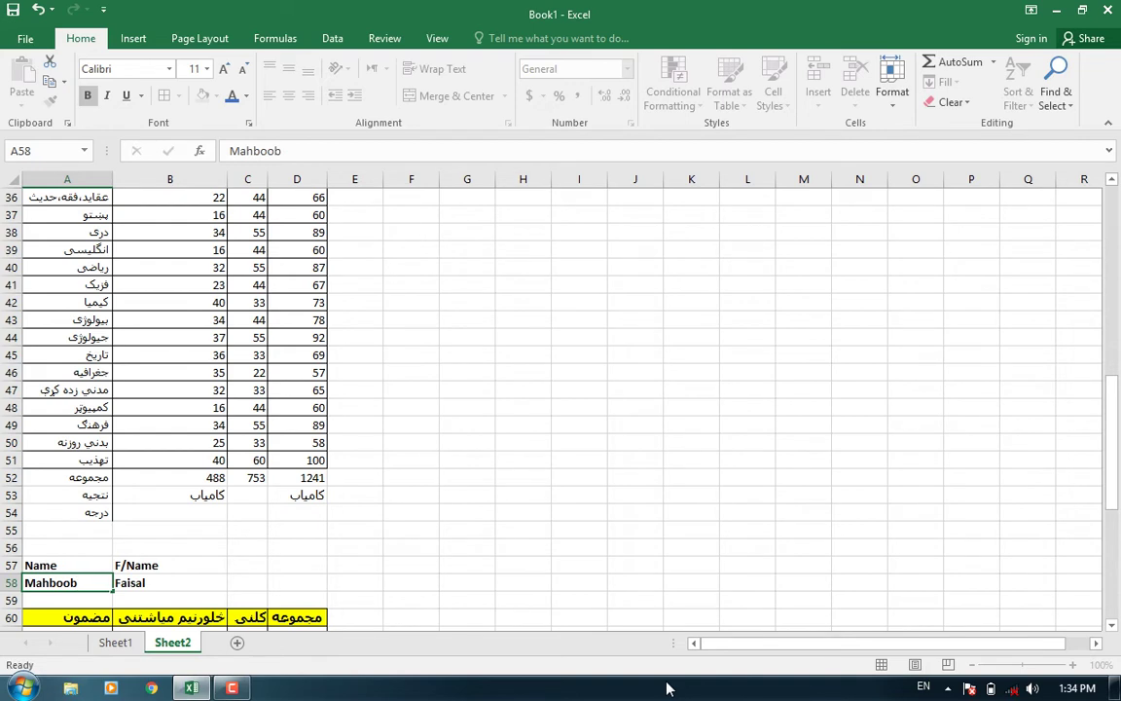
{"action": "key", "text": "Tab"}
{"action": "type", "text": "Rab"}
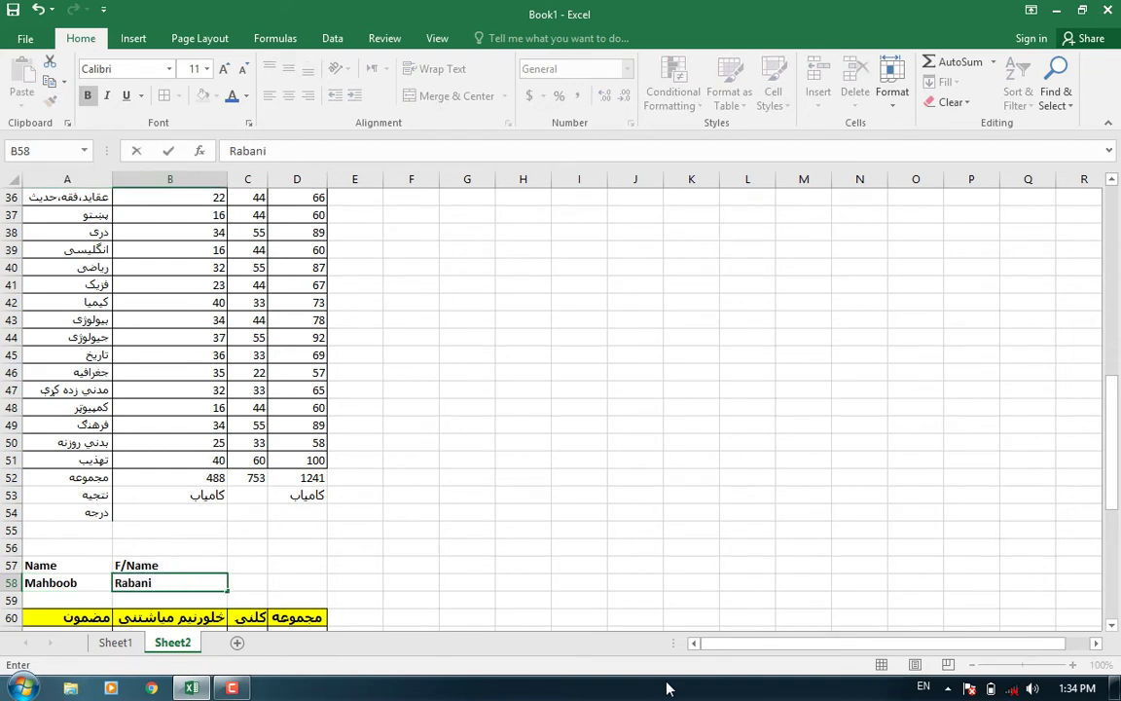
{"action": "key", "text": "Return"}
{"action": "scroll", "coordinate": [358, 382], "scroll_direction": "up", "scroll_amount": 3}
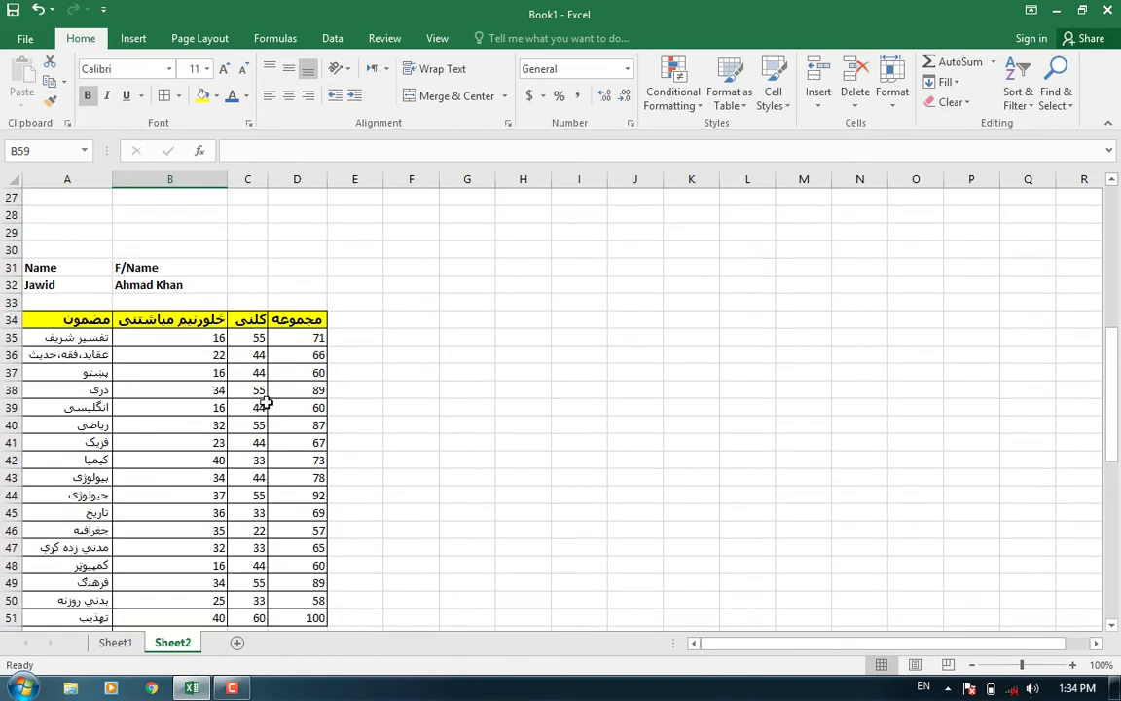
Step: Change the second student's marks, entering 22 in B40 and 23 in B41
{"action": "scroll", "coordinate": [292, 385], "scroll_direction": "up", "scroll_amount": 1}
{"action": "scroll", "coordinate": [282, 375], "scroll_direction": "up", "scroll_amount": 5}
{"action": "scroll", "coordinate": [280, 384], "scroll_direction": "down", "scroll_amount": 4}
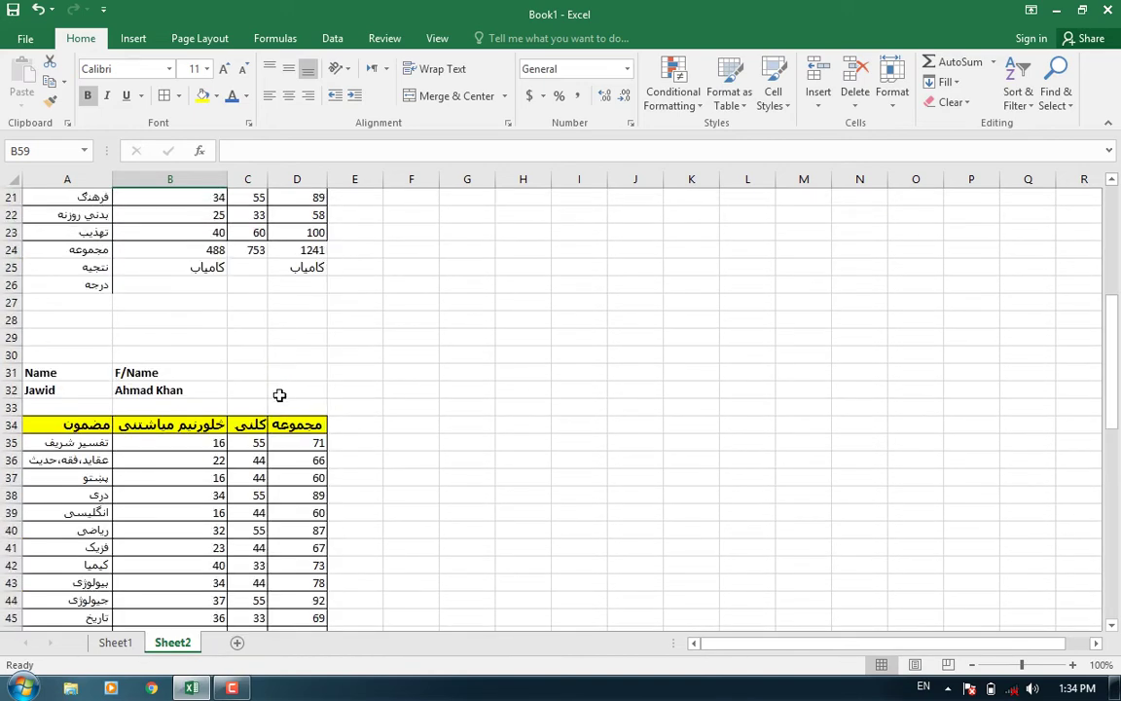
{"action": "scroll", "coordinate": [214, 428], "scroll_direction": "down", "scroll_amount": 3}
{"action": "left_click", "coordinate": [194, 373]}
{"action": "type", "text": "22"}
{"action": "key", "text": "Return"}
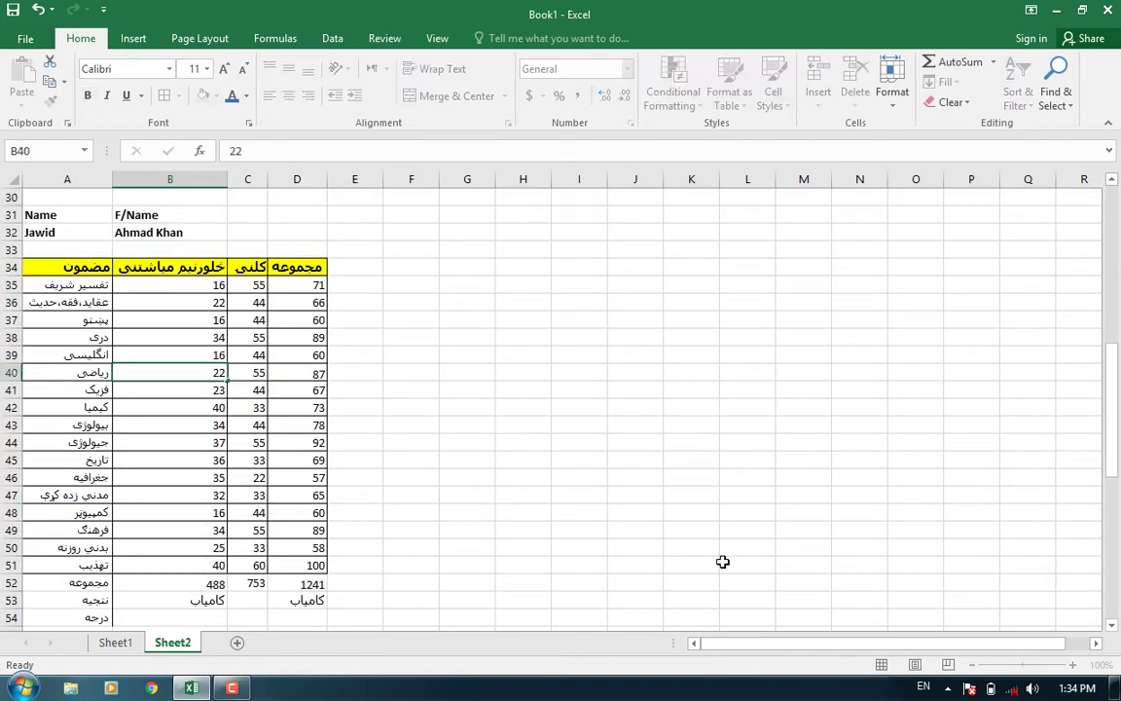
{"action": "type", "text": "11"}
{"action": "key", "text": "Return"}
{"action": "key", "text": "Up"}
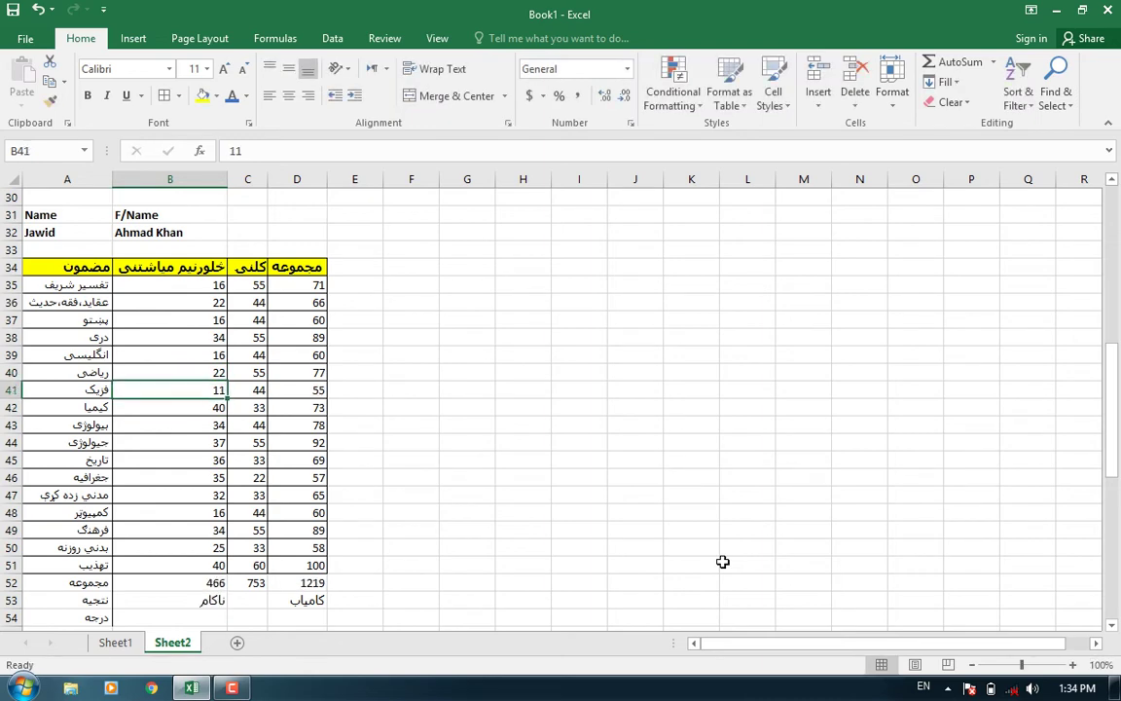
{"action": "type", "text": "22"}
{"action": "type", "text": "3"}
{"action": "key", "text": "Return"}
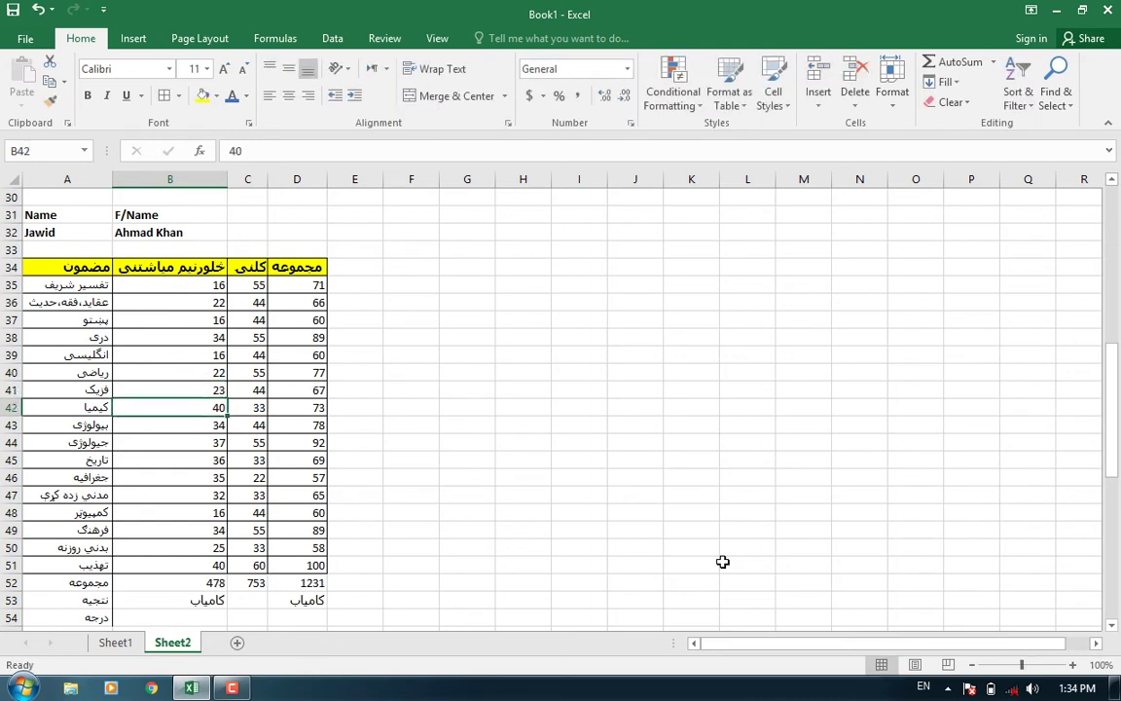
{"action": "key", "text": "Return"}
Step: Change the third student's marks, entering 12 in B70 and 1 in B74
{"action": "scroll", "coordinate": [682, 535], "scroll_direction": "down", "scroll_amount": 3}
{"action": "scroll", "coordinate": [506, 506], "scroll_direction": "down", "scroll_amount": 2}
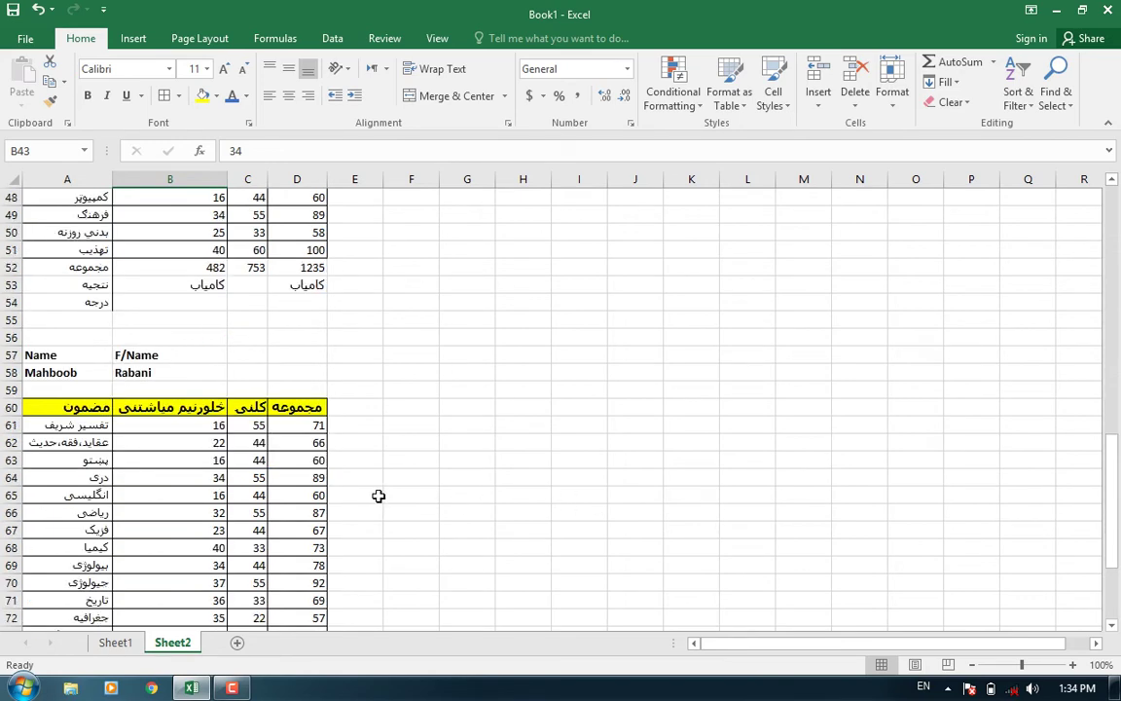
{"action": "scroll", "coordinate": [292, 467], "scroll_direction": "down", "scroll_amount": 2}
{"action": "left_click", "coordinate": [189, 444]}
{"action": "key", "text": "Return"}
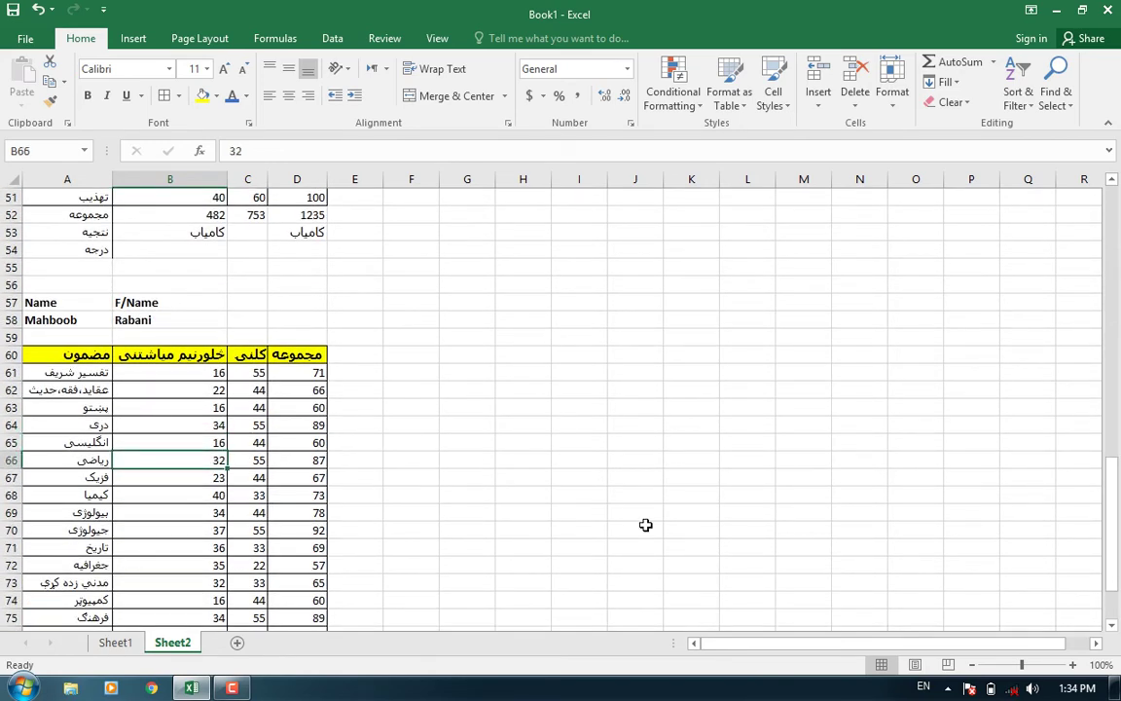
{"action": "key", "text": "Return"}
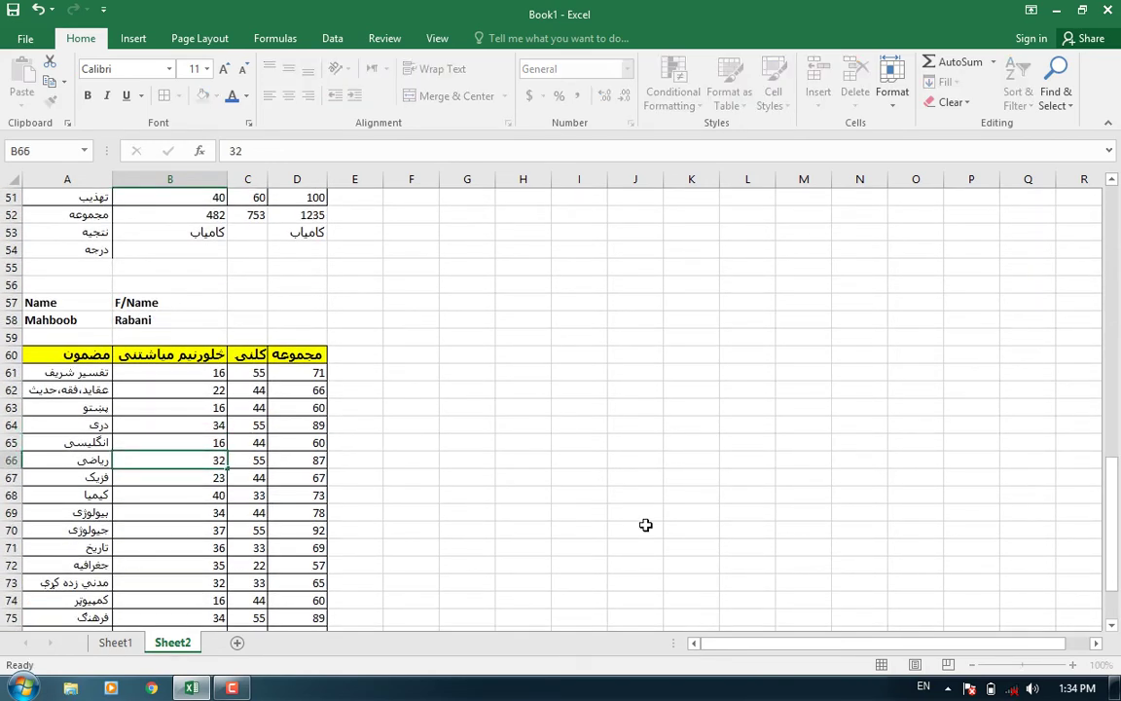
{"action": "key", "text": "Return"}
{"action": "key", "text": "Return"}
{"action": "key", "text": "Return"}
{"action": "type", "text": "12"}
{"action": "key", "text": "Return"}
{"action": "key", "text": "Return"}
{"action": "key", "text": "Return"}
{"action": "key", "text": "Return"}
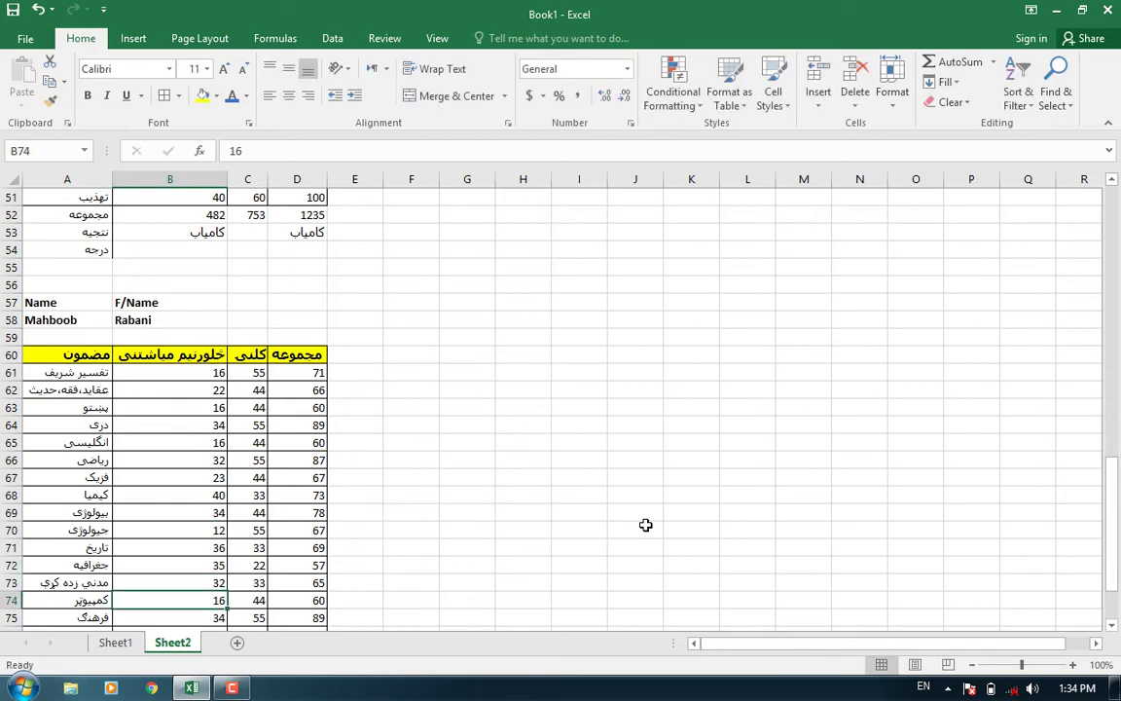
{"action": "type", "text": "1"}
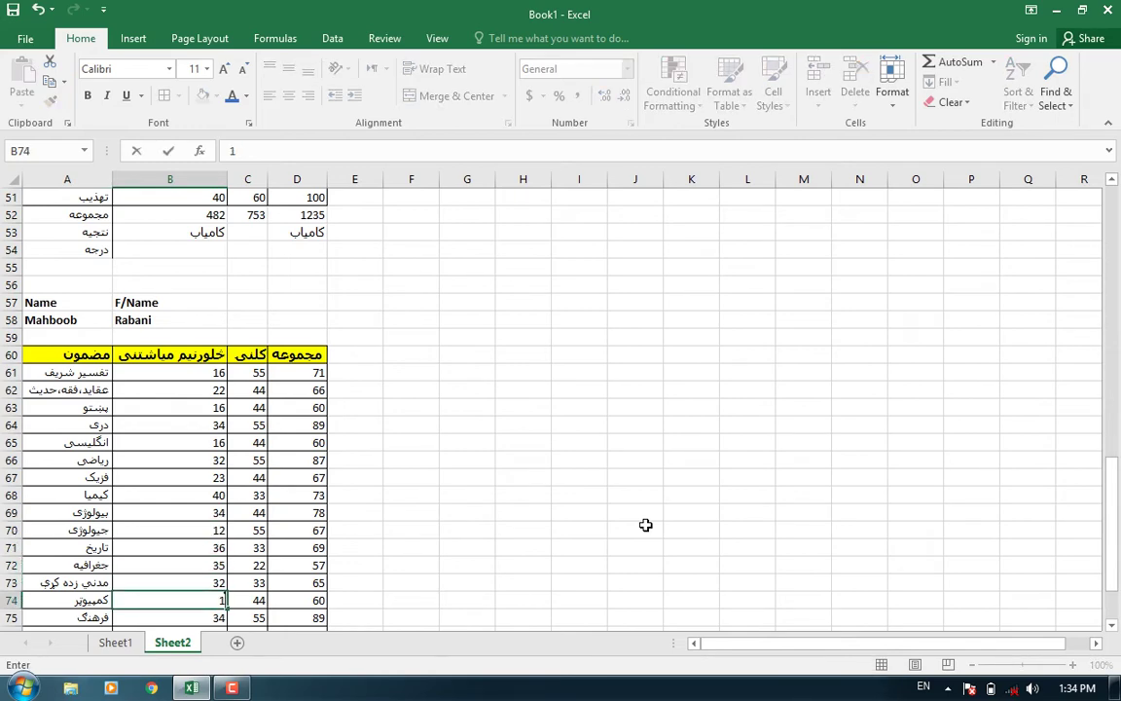
{"action": "key", "text": "Return"}
Step: Check the rank row cells B80 and D80, then select the first table's rank cell B26
{"action": "scroll", "coordinate": [633, 469], "scroll_direction": "down", "scroll_amount": 1}
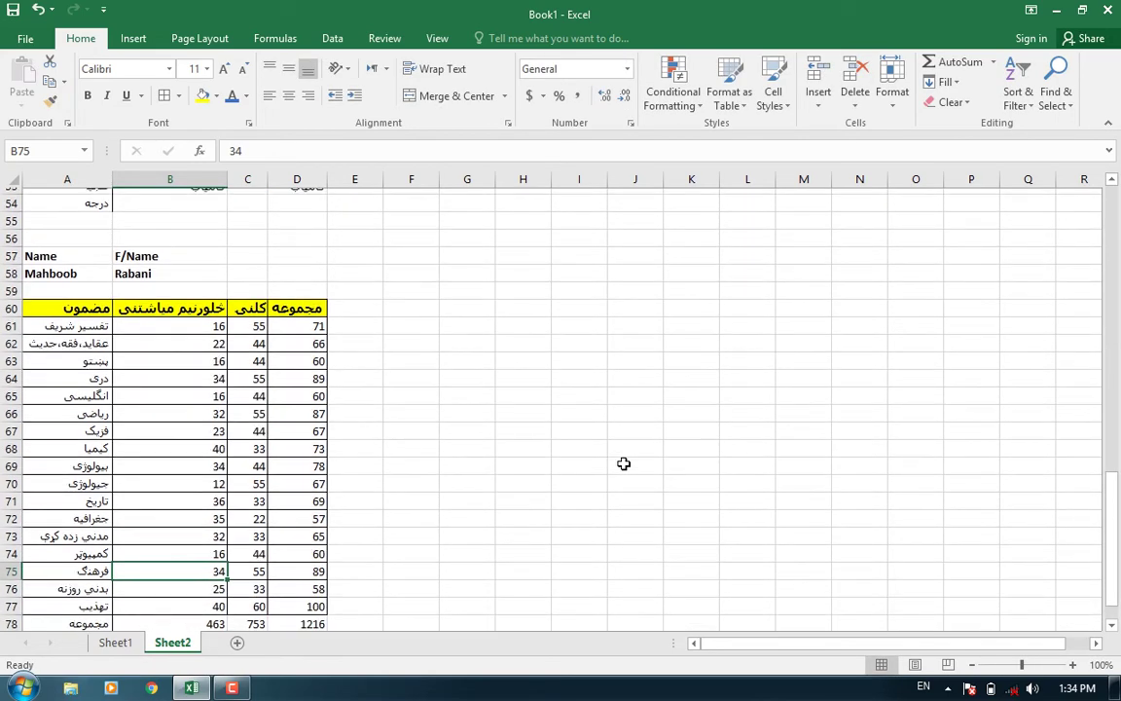
{"action": "scroll", "coordinate": [470, 457], "scroll_direction": "up", "scroll_amount": 5}
{"action": "scroll", "coordinate": [305, 437], "scroll_direction": "up", "scroll_amount": 6}
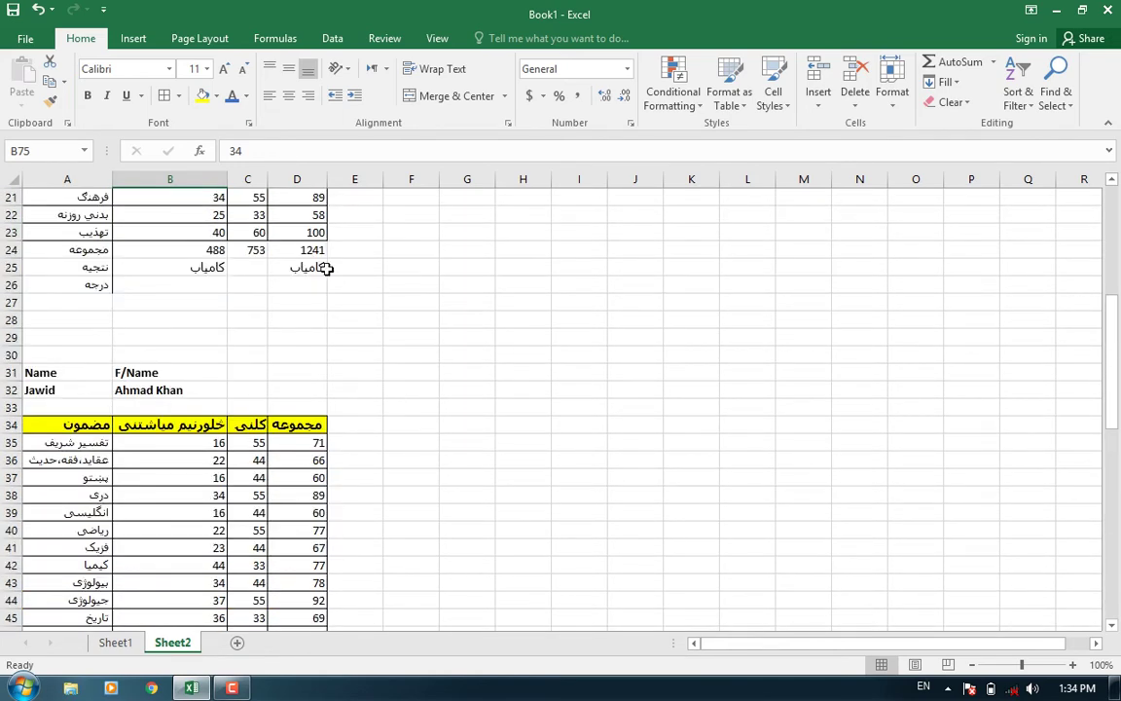
{"action": "scroll", "coordinate": [351, 411], "scroll_direction": "down", "scroll_amount": 6}
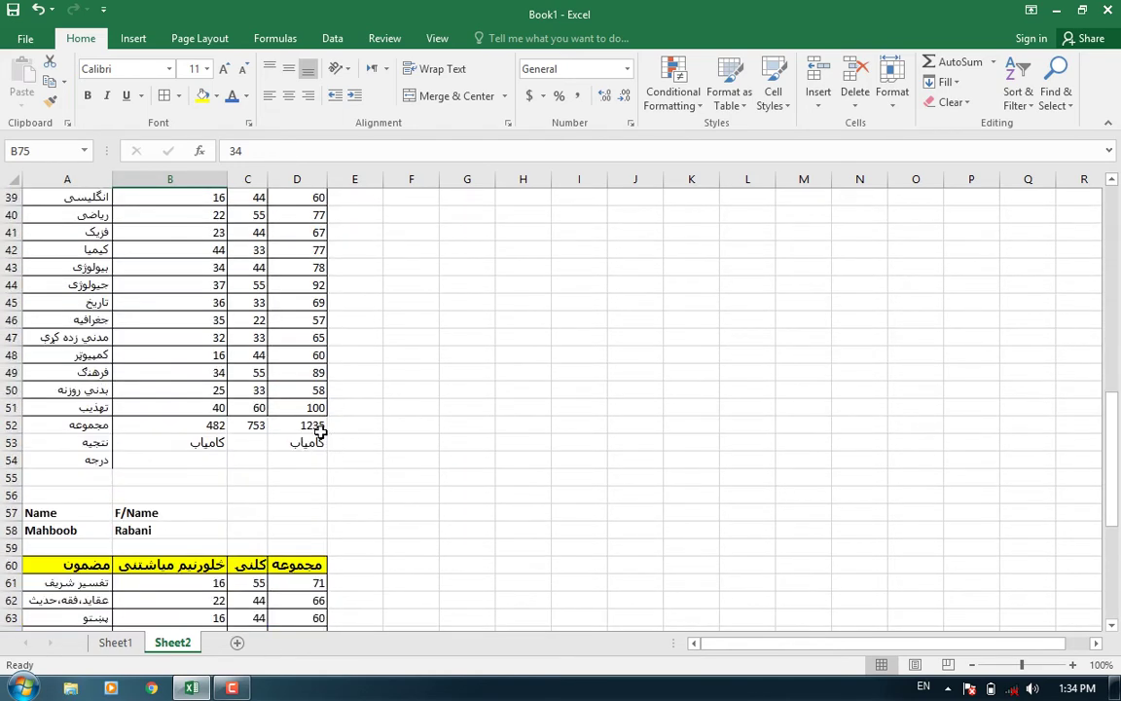
{"action": "scroll", "coordinate": [348, 447], "scroll_direction": "down", "scroll_amount": 6}
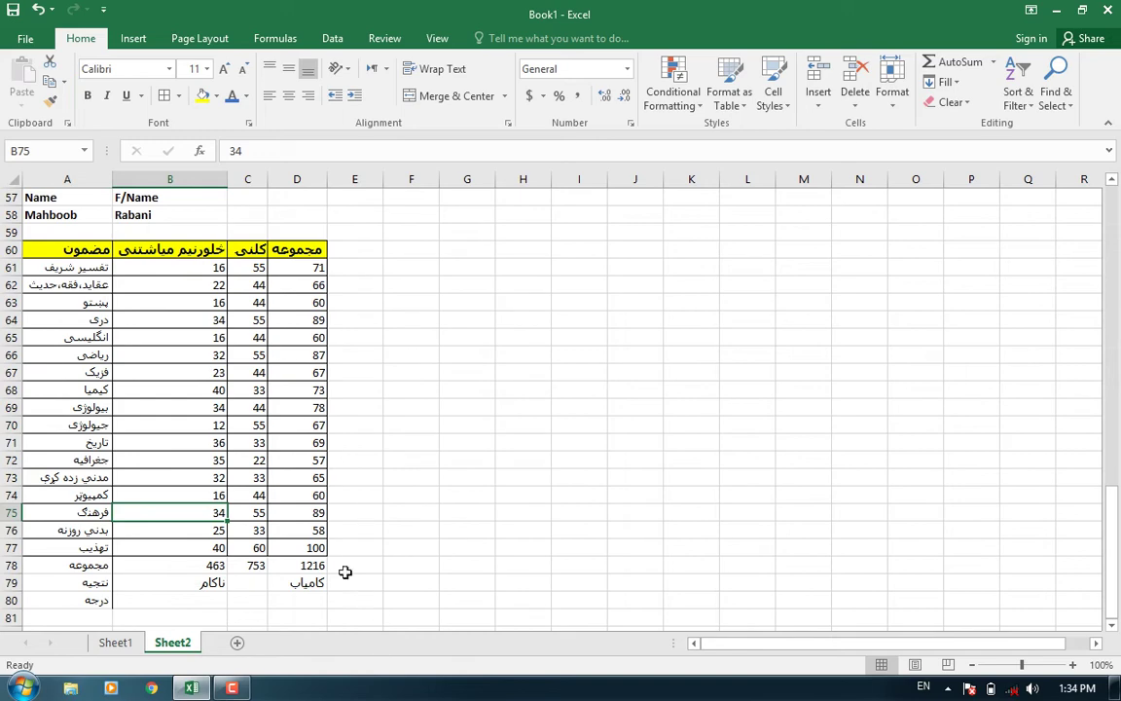
{"action": "scroll", "coordinate": [356, 487], "scroll_direction": "up", "scroll_amount": 7}
{"action": "scroll", "coordinate": [368, 370], "scroll_direction": "up", "scroll_amount": 5}
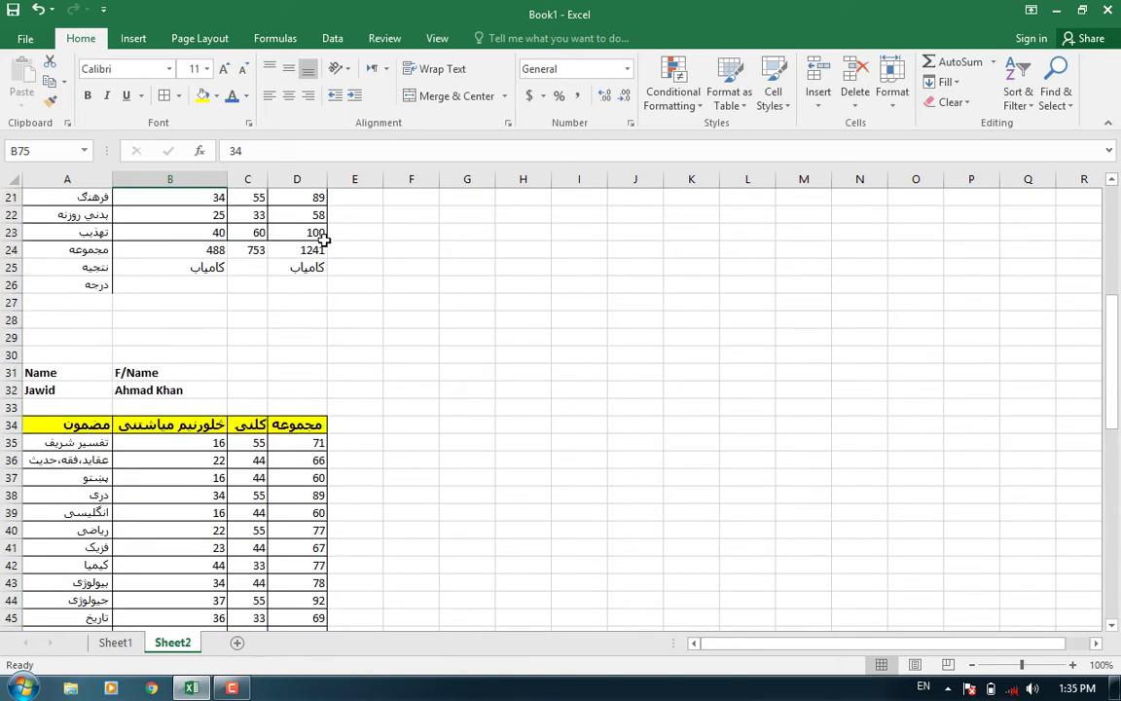
{"action": "scroll", "coordinate": [340, 414], "scroll_direction": "down", "scroll_amount": 5}
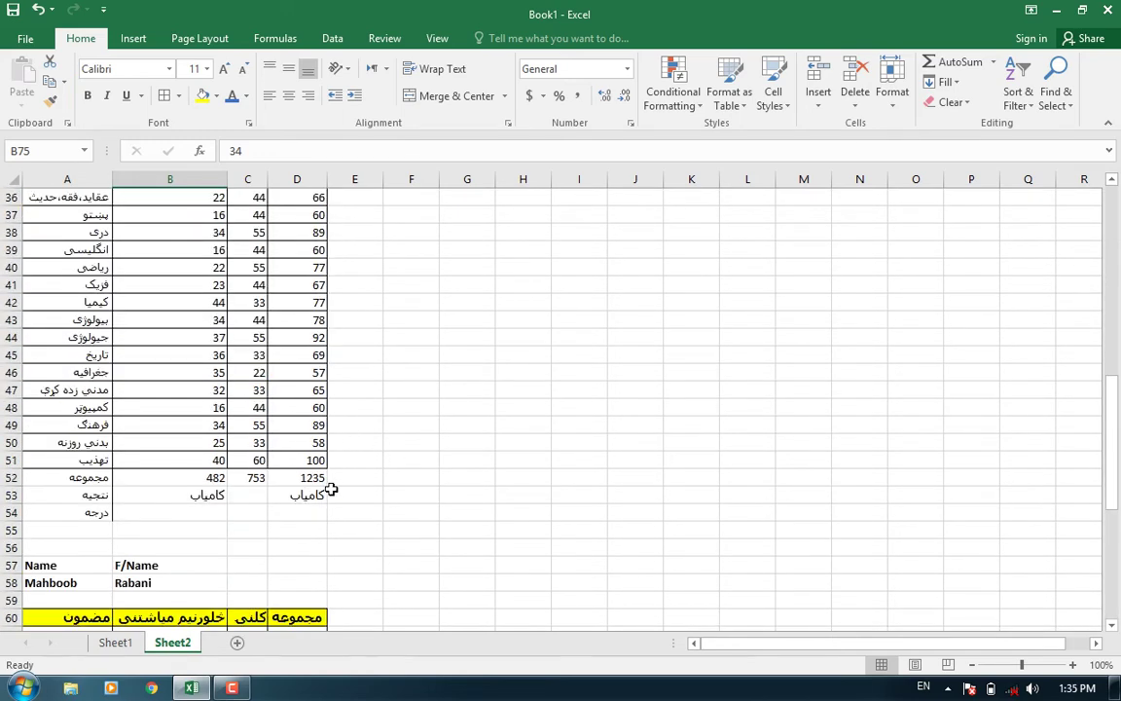
{"action": "scroll", "coordinate": [331, 492], "scroll_direction": "down", "scroll_amount": 7}
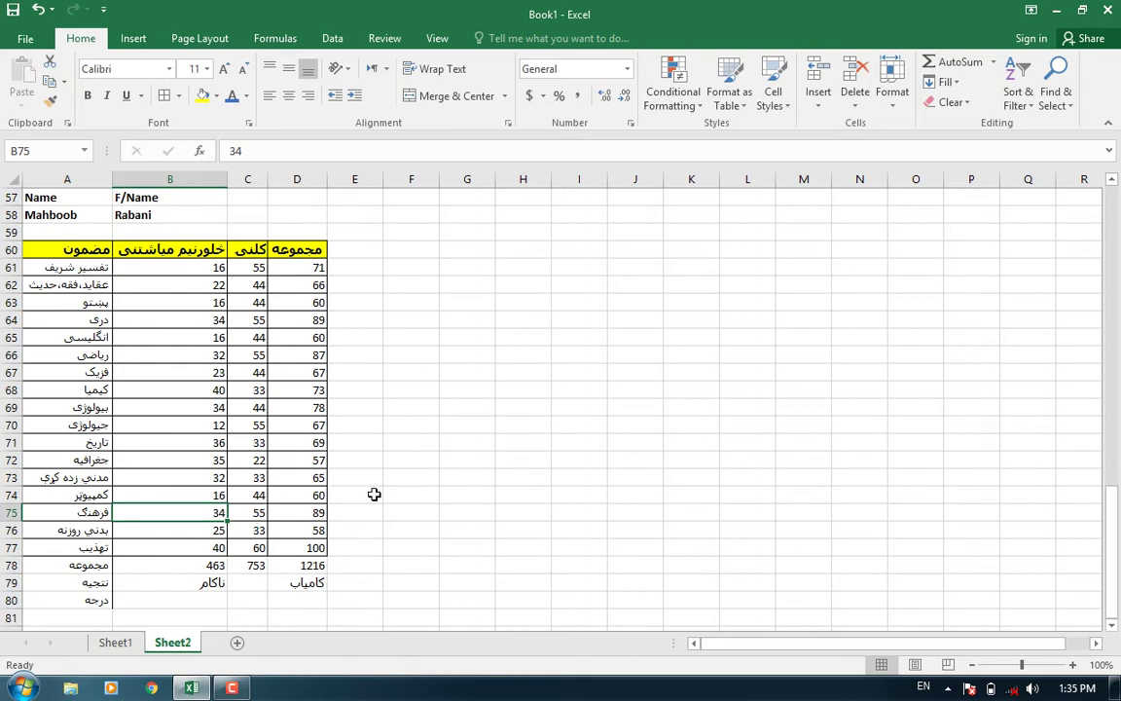
{"action": "scroll", "coordinate": [375, 492], "scroll_direction": "down", "scroll_amount": 3}
{"action": "scroll", "coordinate": [282, 465], "scroll_direction": "up", "scroll_amount": 3}
{"action": "scroll", "coordinate": [223, 392], "scroll_direction": "up", "scroll_amount": 2}
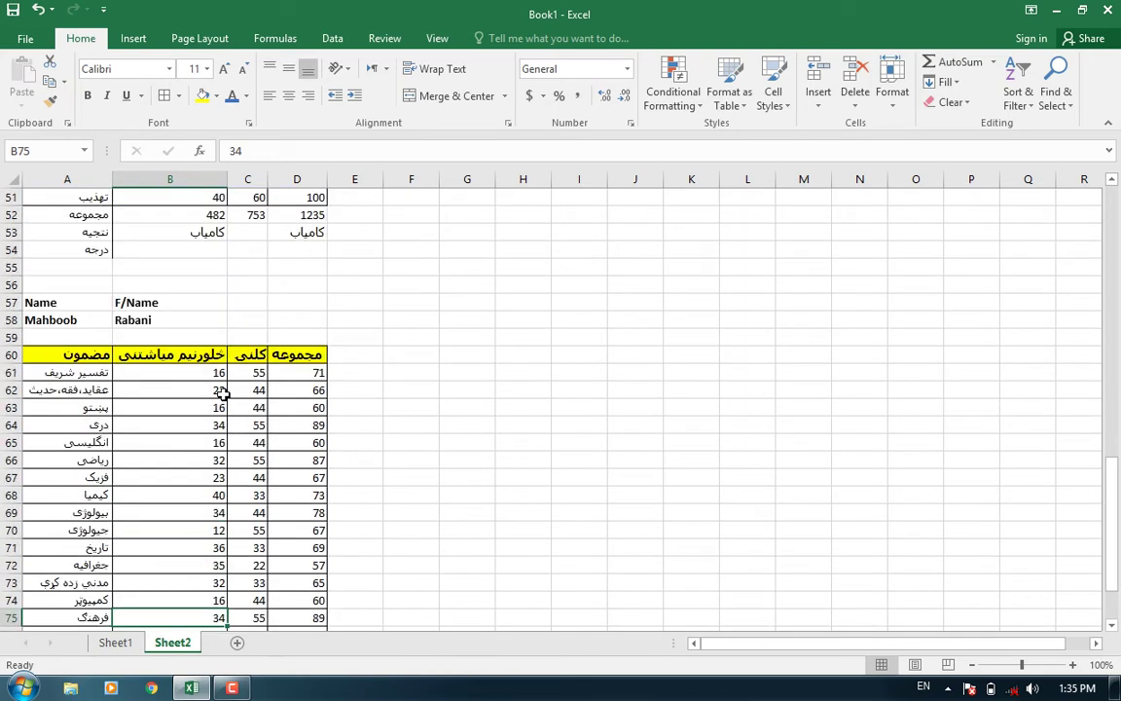
{"action": "scroll", "coordinate": [222, 392], "scroll_direction": "down", "scroll_amount": 2}
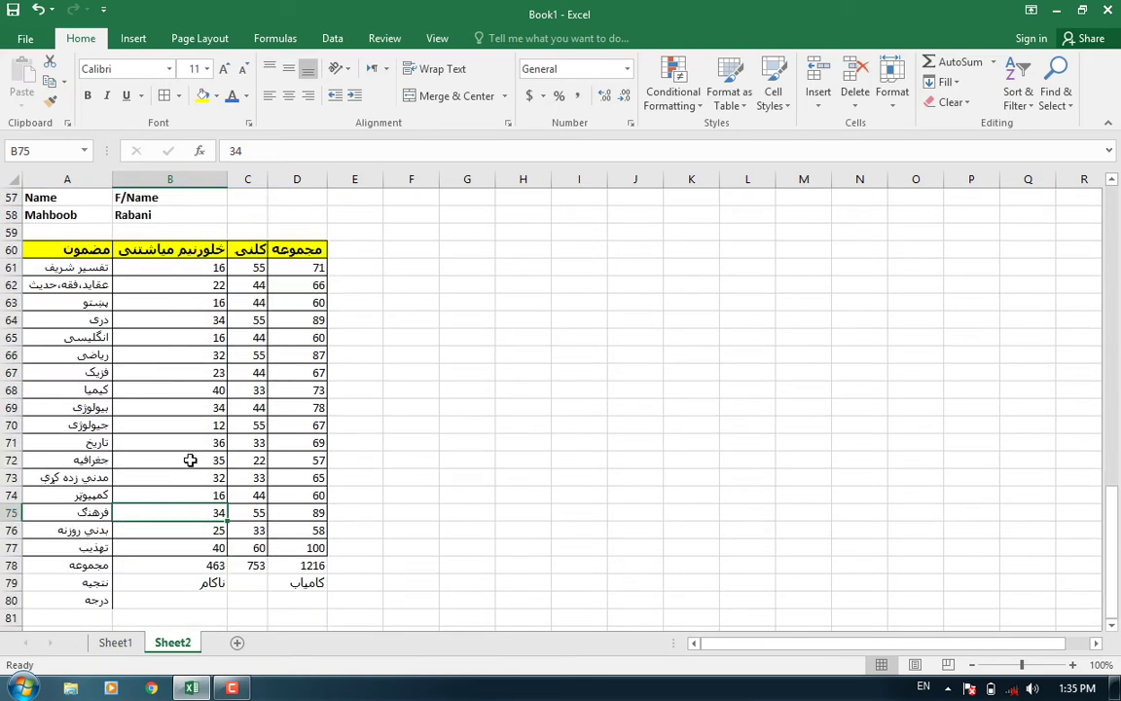
{"action": "left_click", "coordinate": [168, 603]}
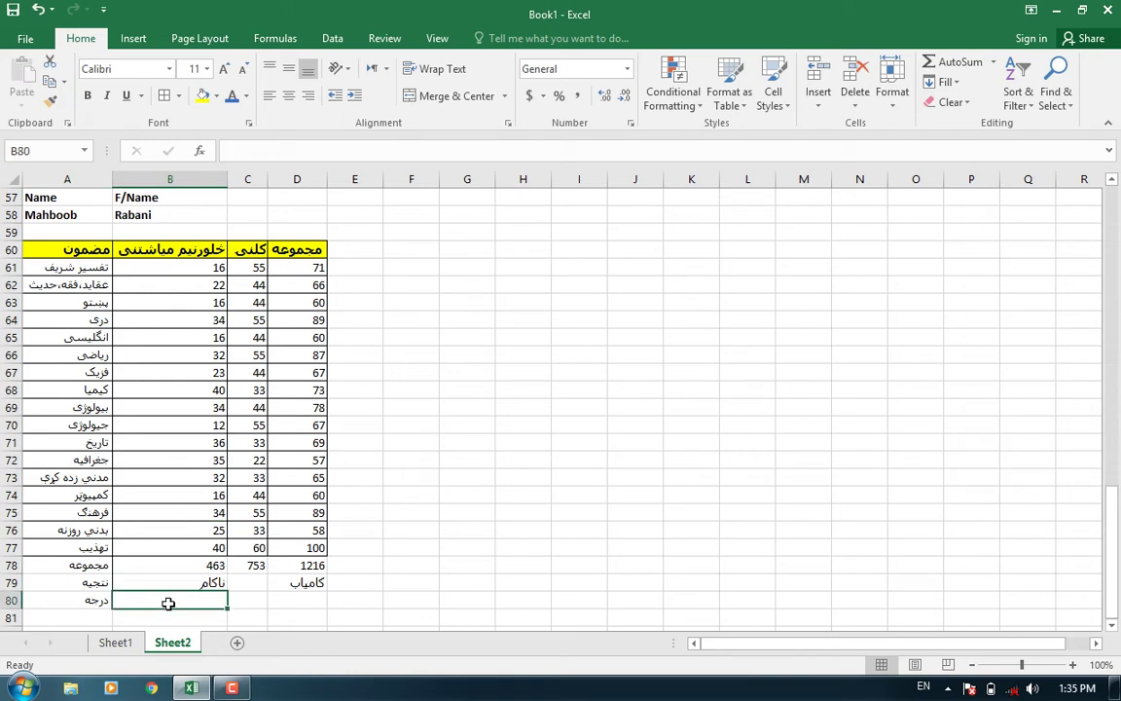
{"action": "left_click", "coordinate": [310, 597]}
{"action": "scroll", "coordinate": [413, 346], "scroll_direction": "up", "scroll_amount": 5}
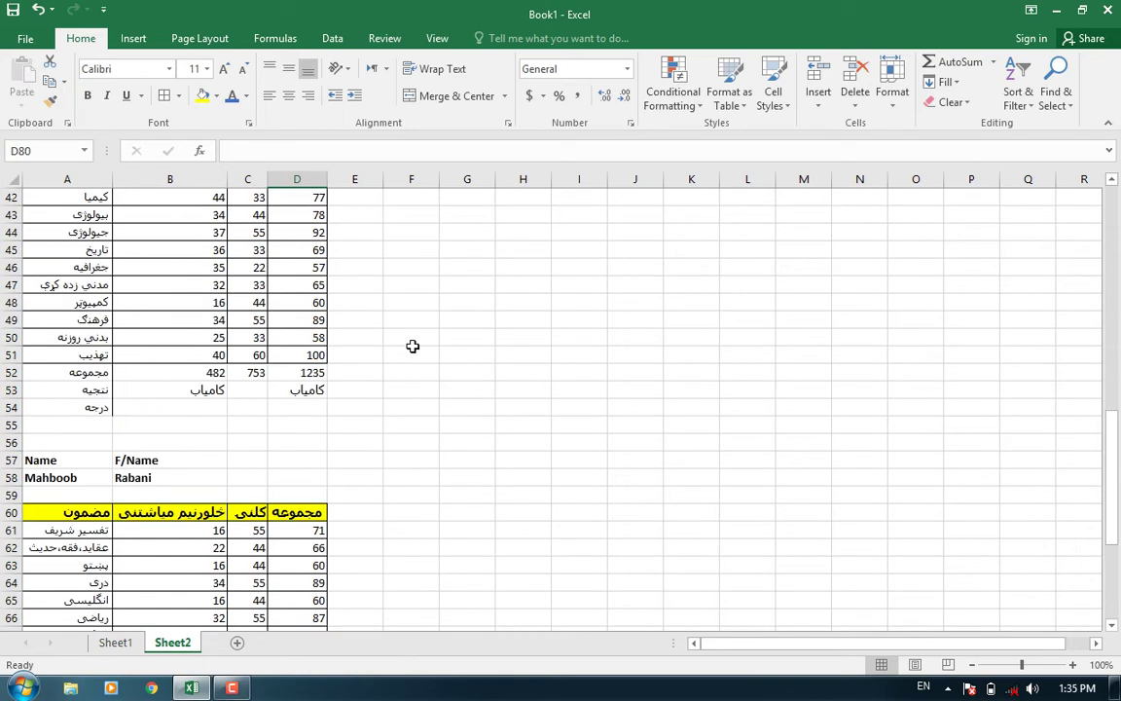
{"action": "scroll", "coordinate": [413, 345], "scroll_direction": "up", "scroll_amount": 2}
{"action": "scroll", "coordinate": [313, 332], "scroll_direction": "up", "scroll_amount": 3}
{"action": "scroll", "coordinate": [299, 346], "scroll_direction": "up", "scroll_amount": 2}
{"action": "scroll", "coordinate": [300, 345], "scroll_direction": "up", "scroll_amount": 2}
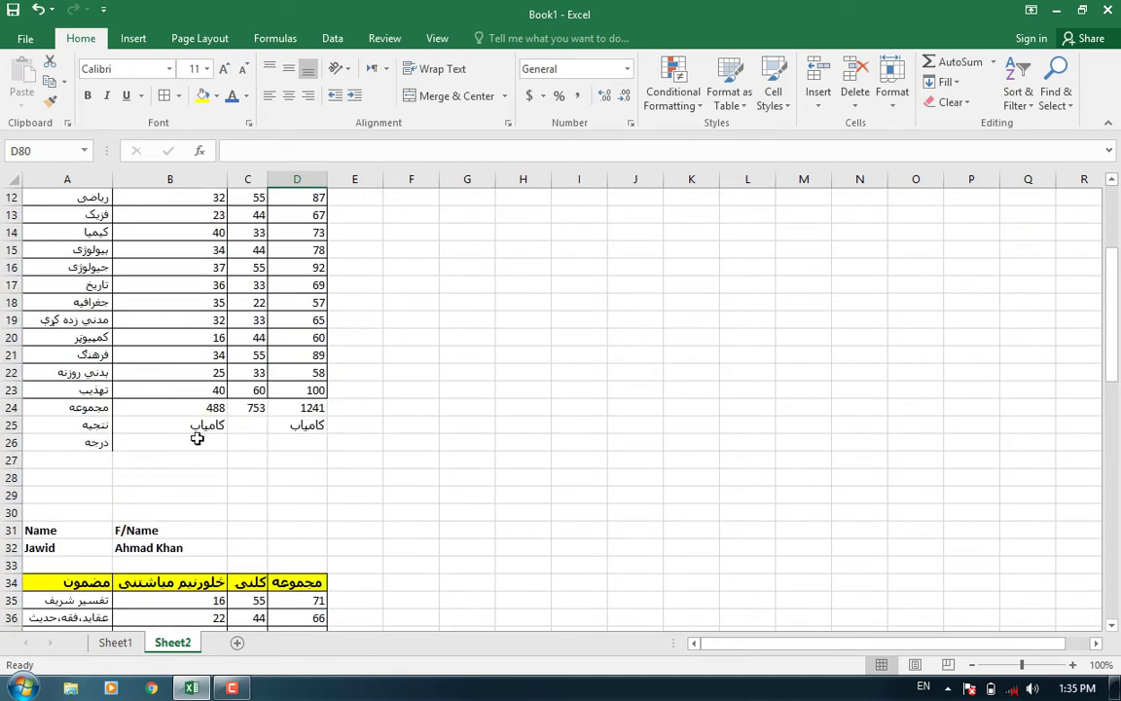
{"action": "left_click", "coordinate": [171, 399]}
{"action": "scroll", "coordinate": [370, 466], "scroll_direction": "up", "scroll_amount": 3}
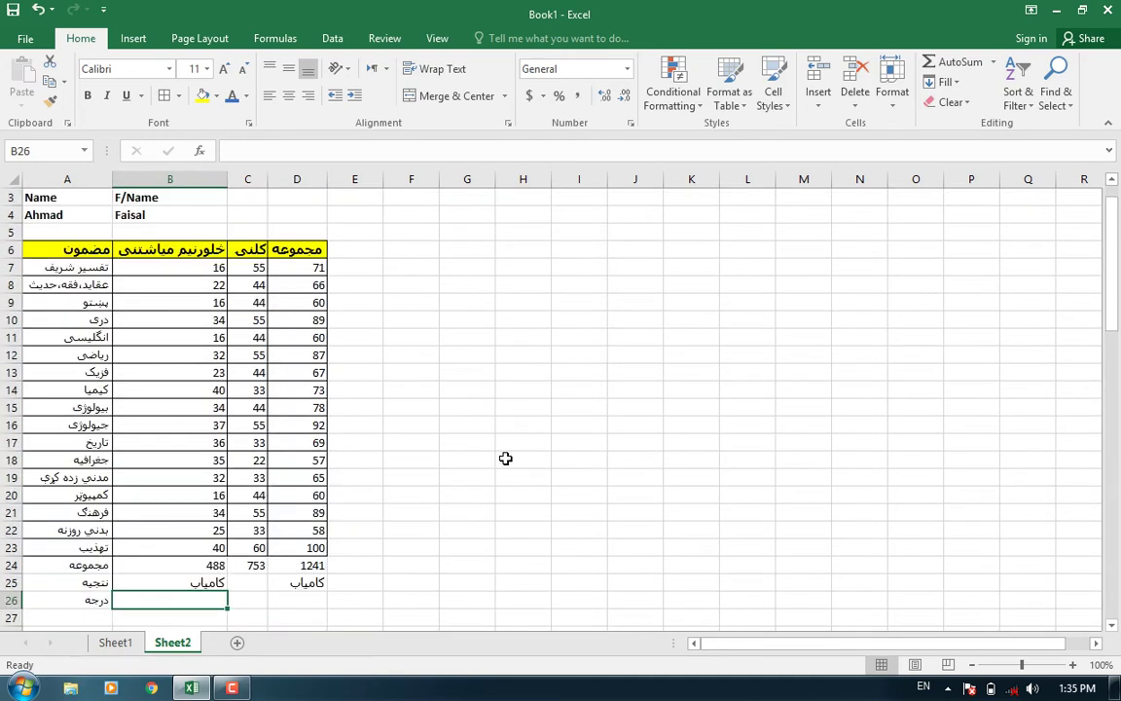
{"action": "scroll", "coordinate": [506, 458], "scroll_direction": "down", "scroll_amount": 1}
Step: Start a RANK formula in B26 ranking B24, with absolute $B$24 opening the comparison list
{"action": "type", "text": "="}
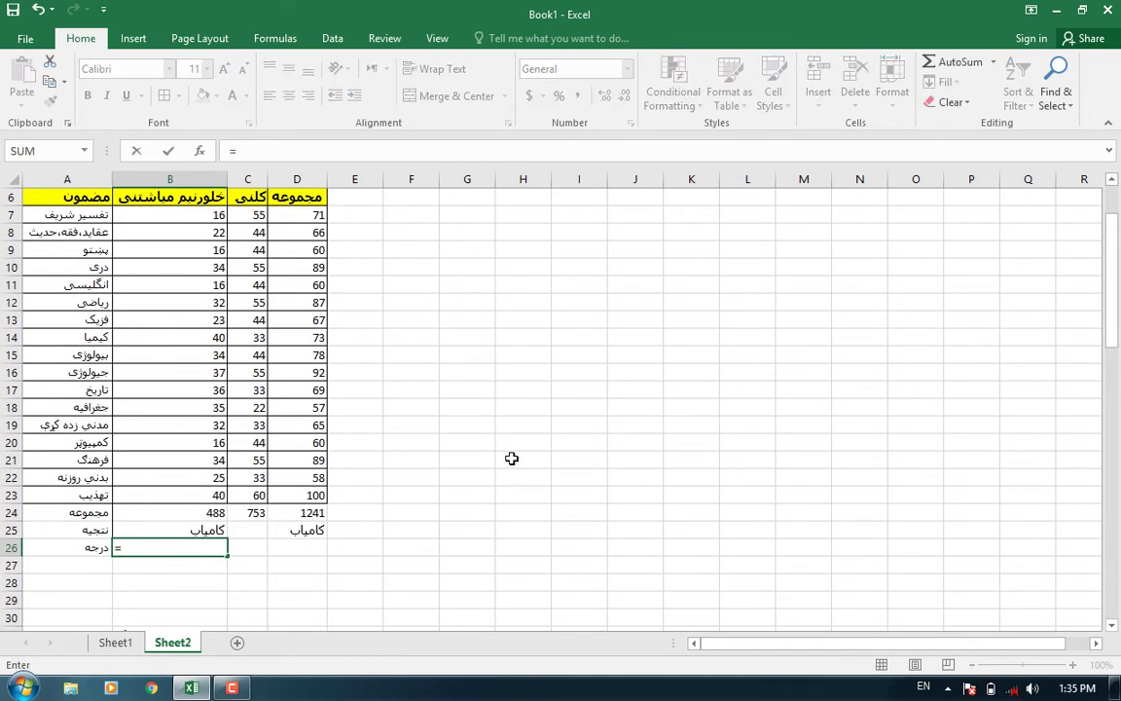
{"action": "type", "text": "rank("}
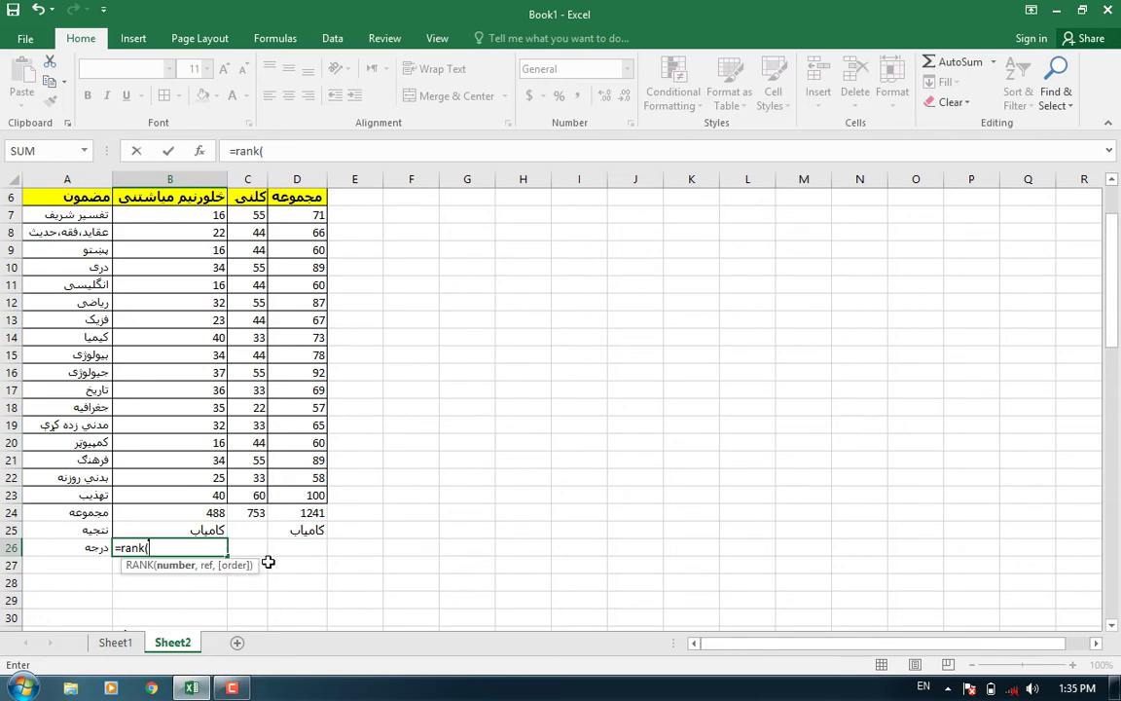
{"action": "scroll", "coordinate": [268, 563], "scroll_direction": "down", "scroll_amount": 1}
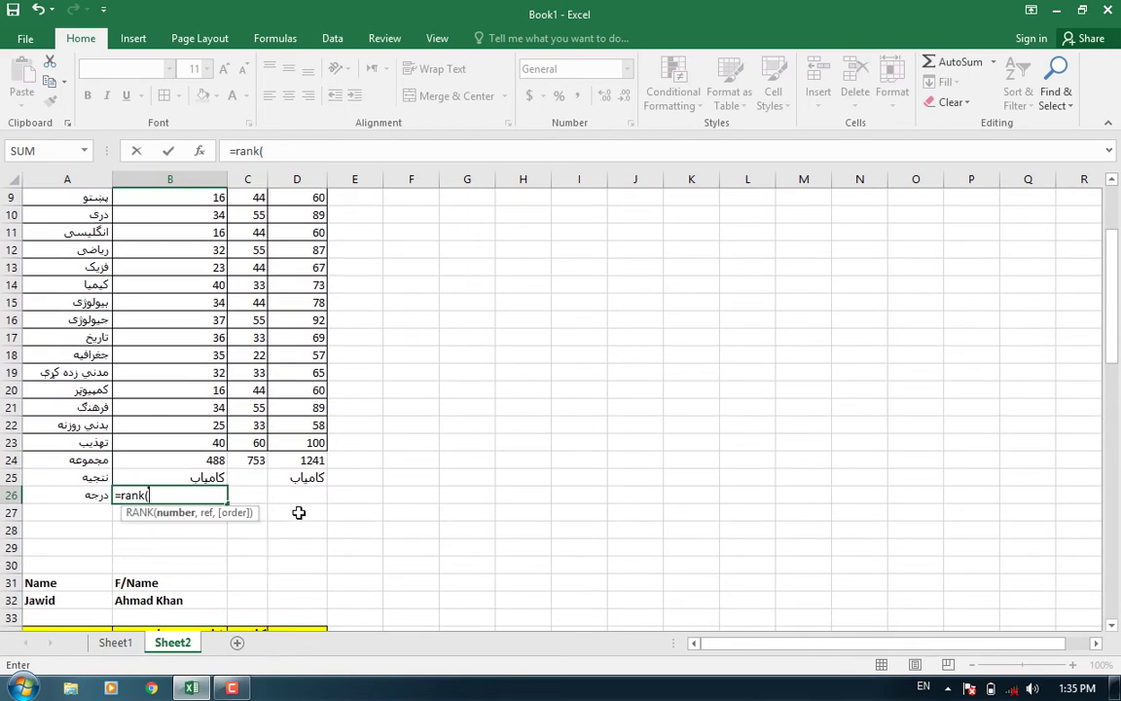
{"action": "left_click", "coordinate": [216, 460]}
{"action": "type", "text": ",("}
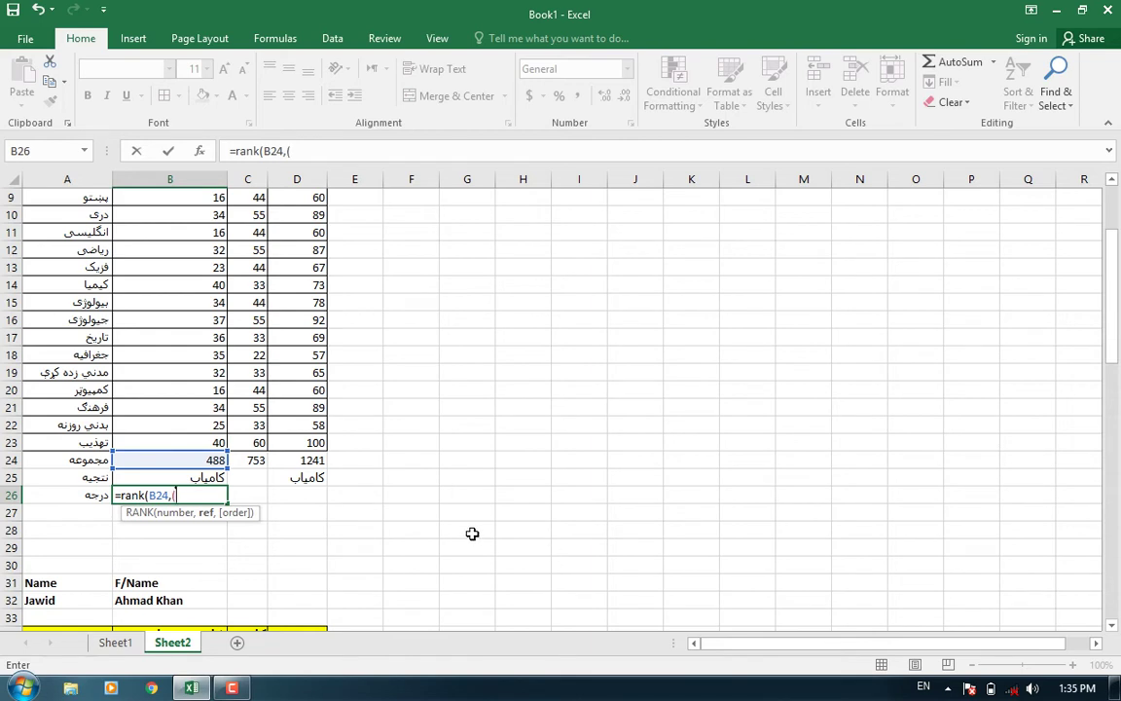
{"action": "left_click", "coordinate": [207, 460]}
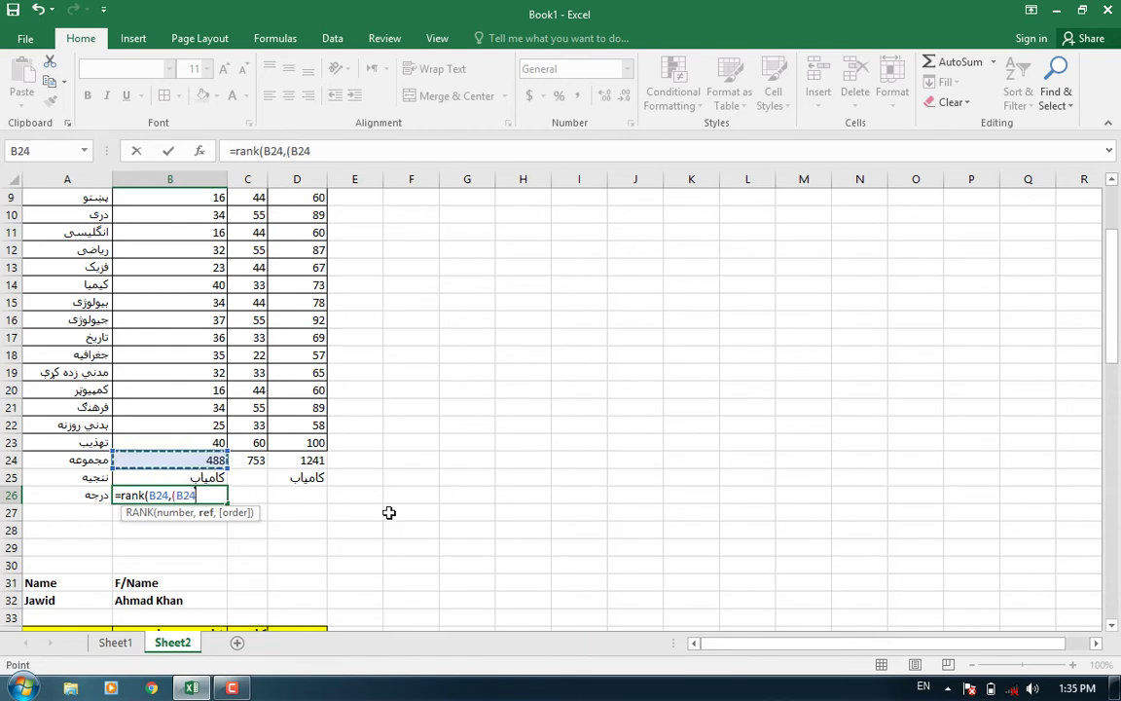
{"action": "key", "text": "F4"}
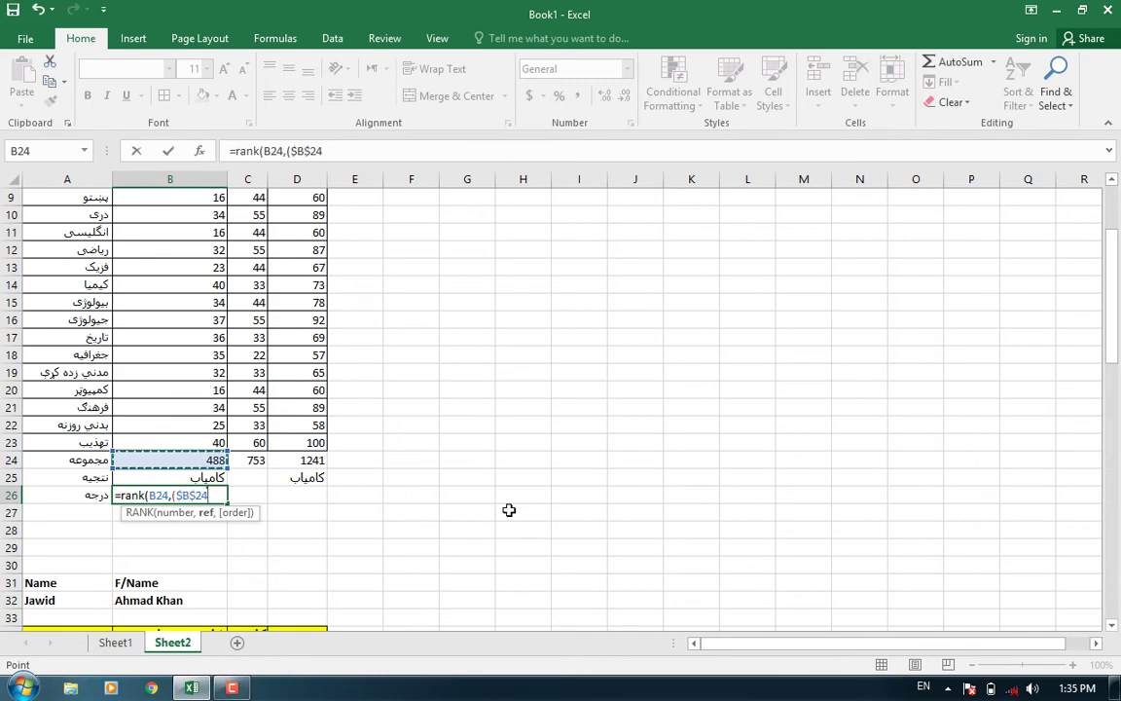
{"action": "left_click_drag", "start_coordinate": [1109, 311], "coordinate": [1110, 333]}
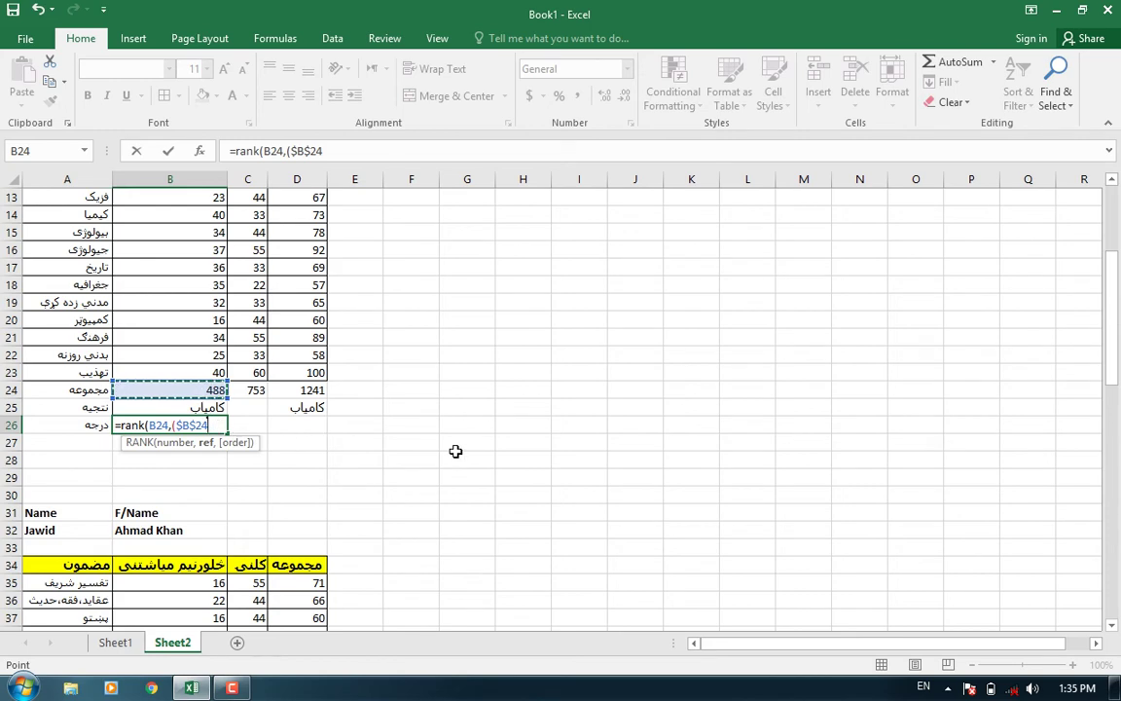
{"action": "left_click_drag", "start_coordinate": [1110, 326], "coordinate": [1110, 399]}
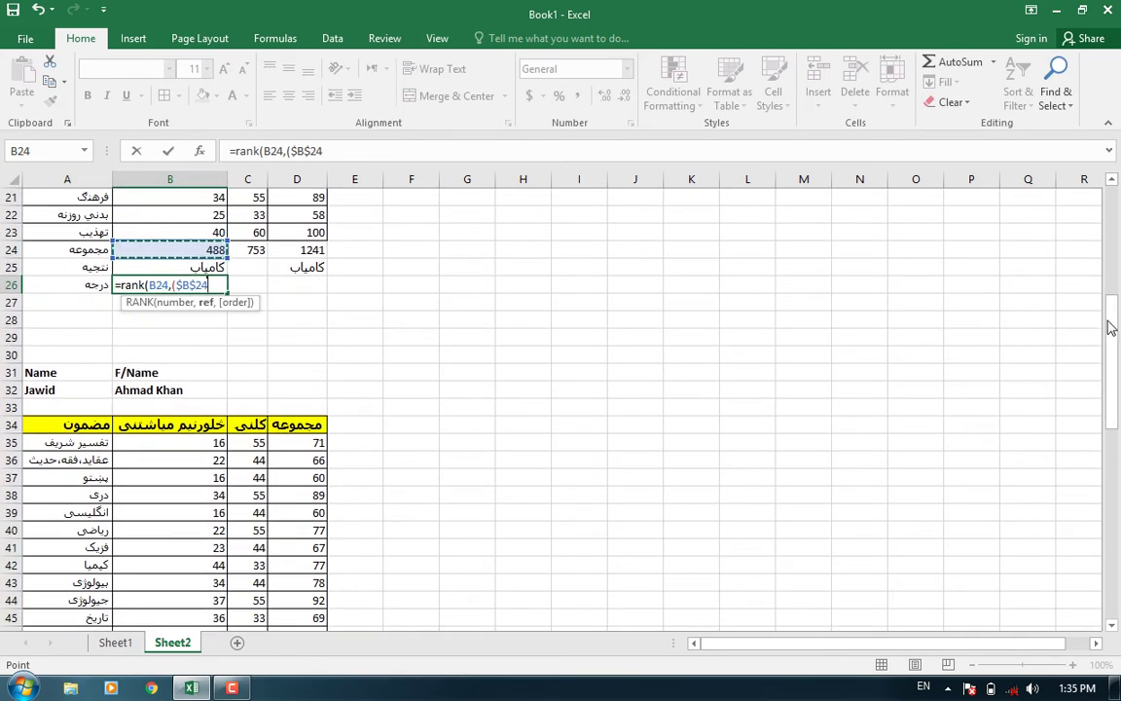
{"action": "left_click_drag", "start_coordinate": [1110, 326], "coordinate": [875, 491]}
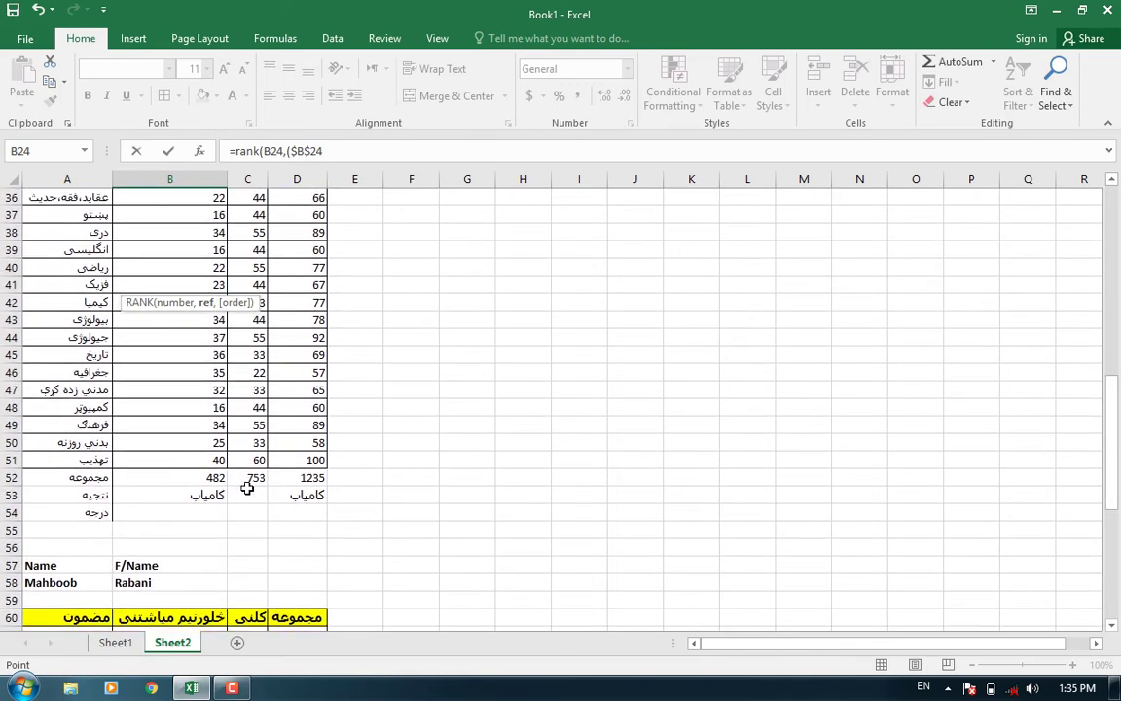
{"action": "left_click", "coordinate": [215, 478]}
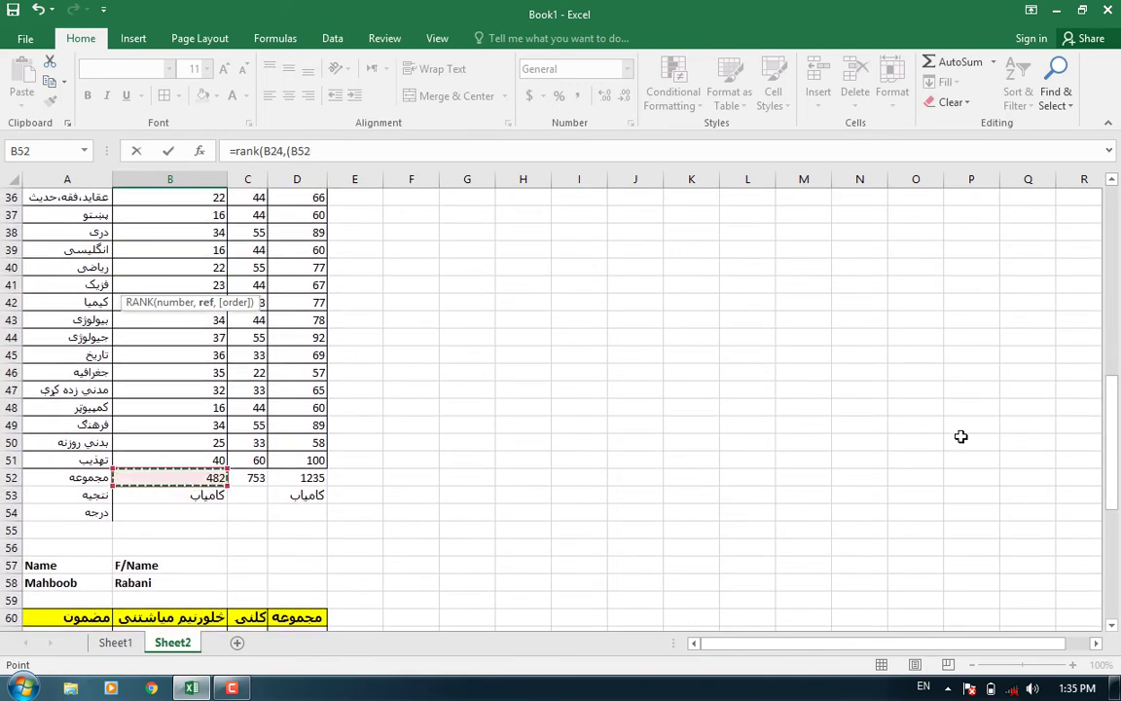
{"action": "left_click_drag", "start_coordinate": [1117, 469], "coordinate": [1115, 352]}
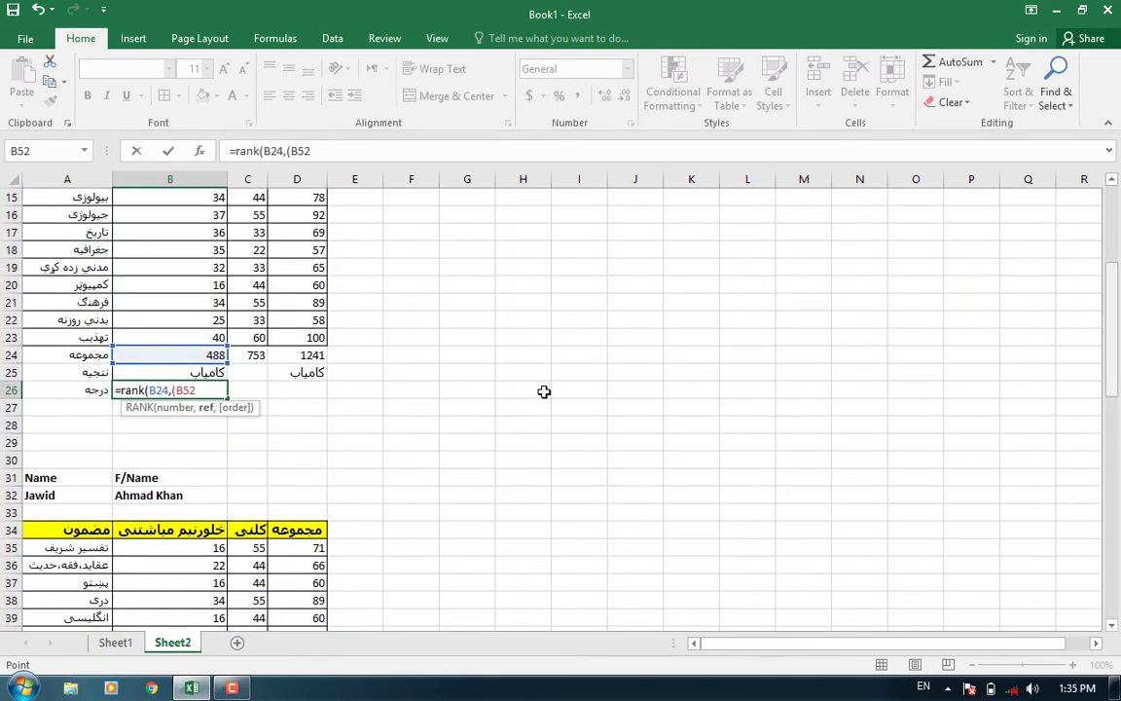
{"action": "left_click", "coordinate": [200, 355]}
{"action": "left_click", "coordinate": [335, 151]}
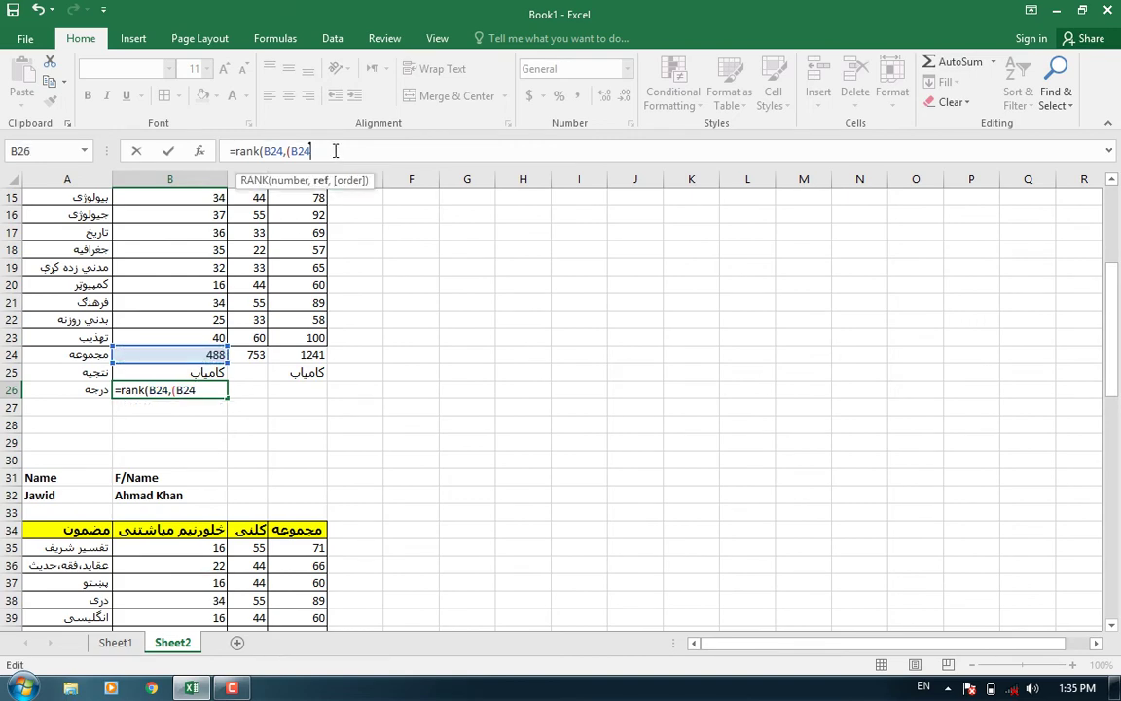
{"action": "key", "text": "F4"}
Step: Finish the list with $B$52 entries and order 0, committing =RANK(B24,($B$24,$B$52,$B$52),0)
{"action": "left_click_drag", "start_coordinate": [1117, 348], "coordinate": [1115, 476]}
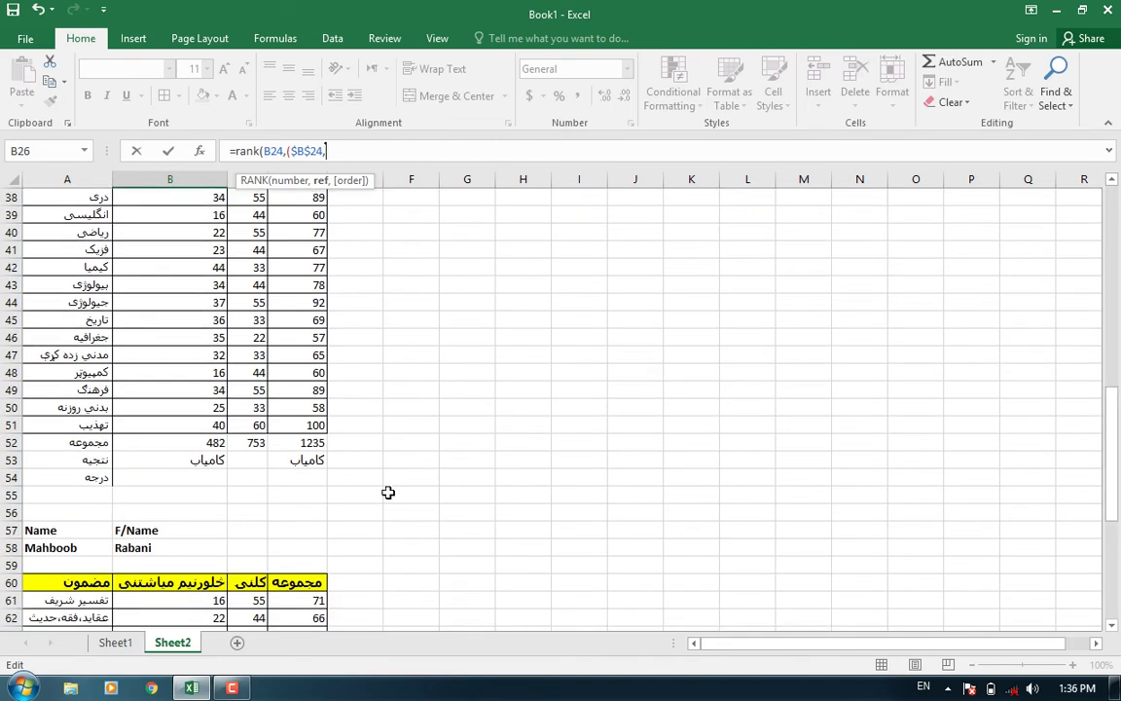
{"action": "left_click", "coordinate": [222, 443]}
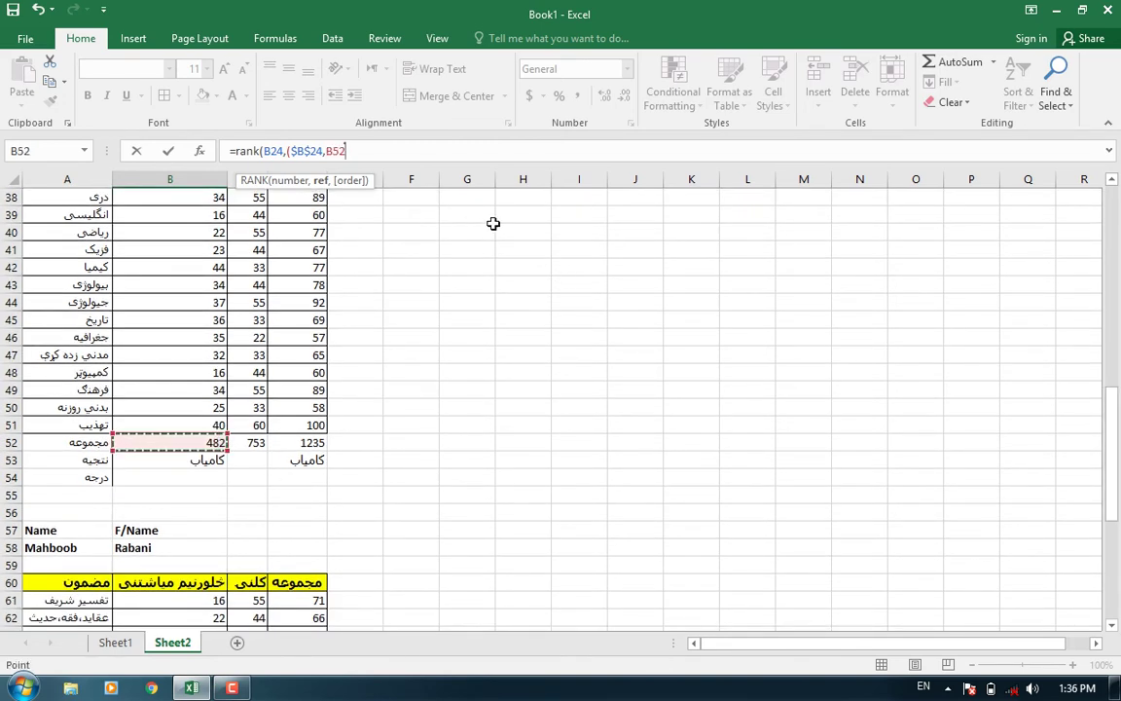
{"action": "key", "text": "F4"}
{"action": "scroll", "coordinate": [375, 170], "scroll_direction": "up", "scroll_amount": 7}
{"action": "scroll", "coordinate": [374, 171], "scroll_direction": "up", "scroll_amount": 1}
{"action": "type", "text": "$B$52,"}
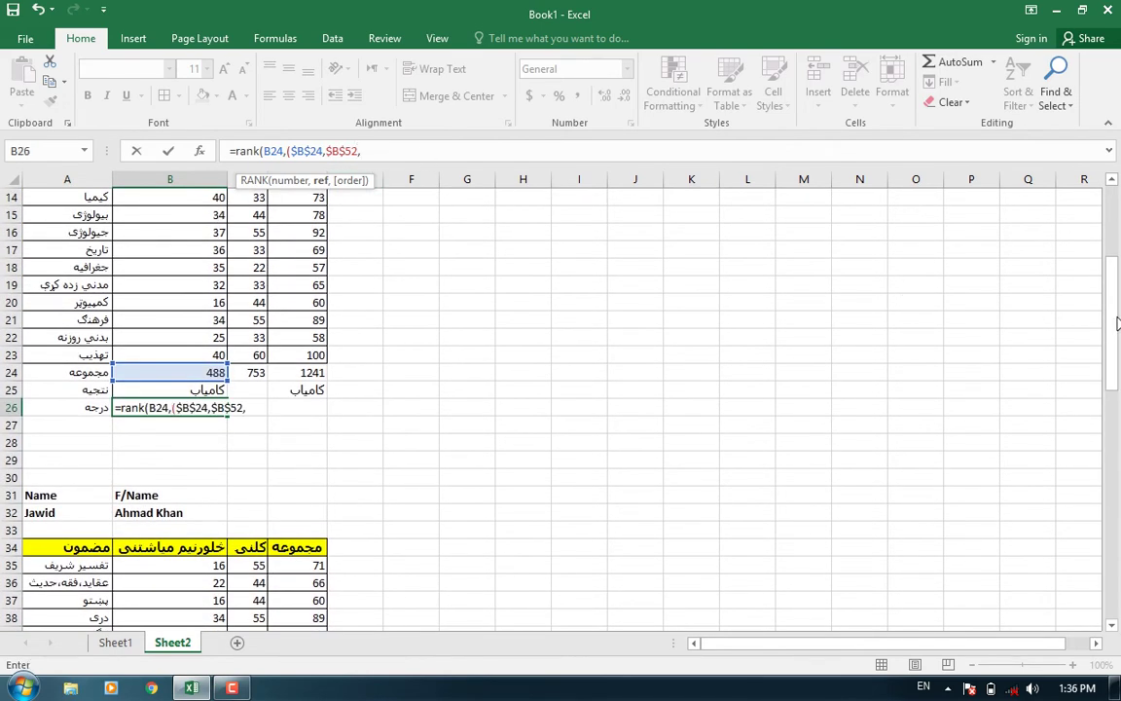
{"action": "left_click_drag", "start_coordinate": [1116, 332], "coordinate": [1116, 476]}
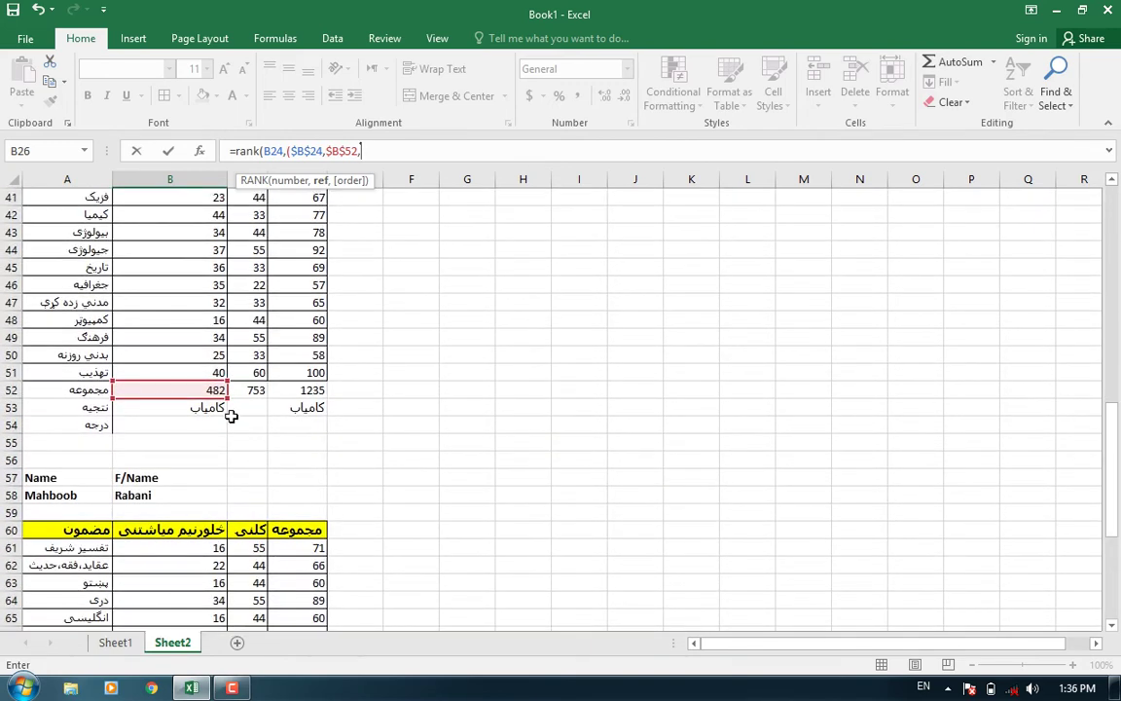
{"action": "left_click", "coordinate": [216, 392]}
{"action": "key", "text": "F4"}
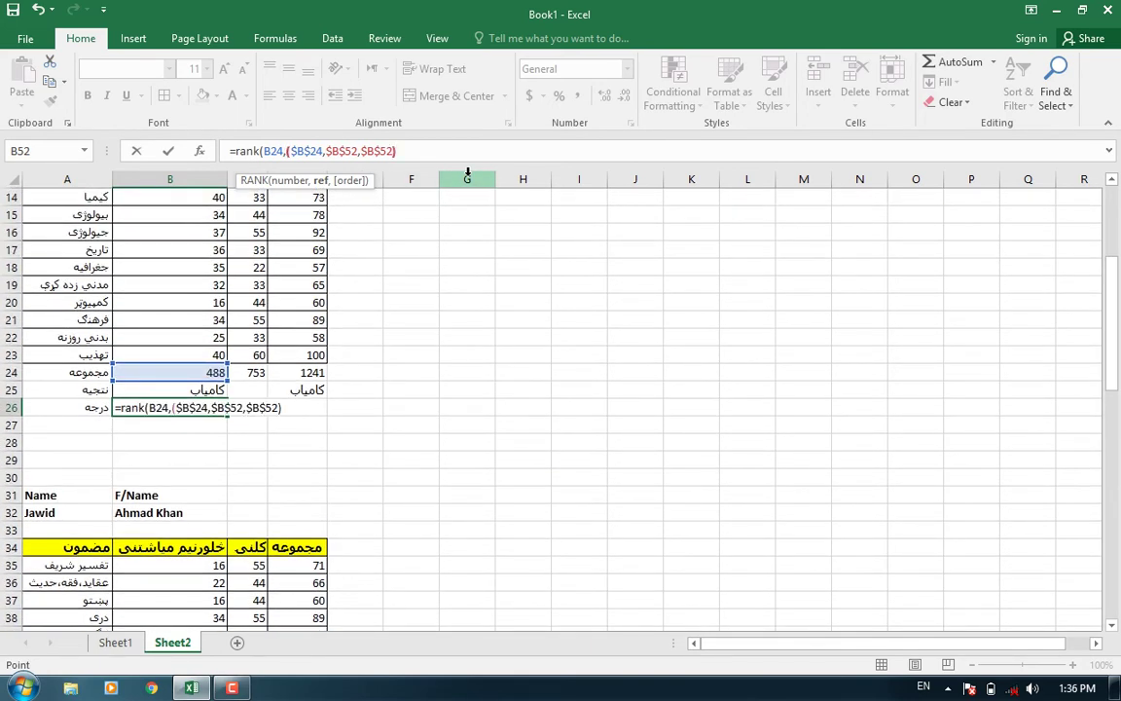
{"action": "left_click", "coordinate": [398, 153]}
{"action": "type", "text": ",0"}
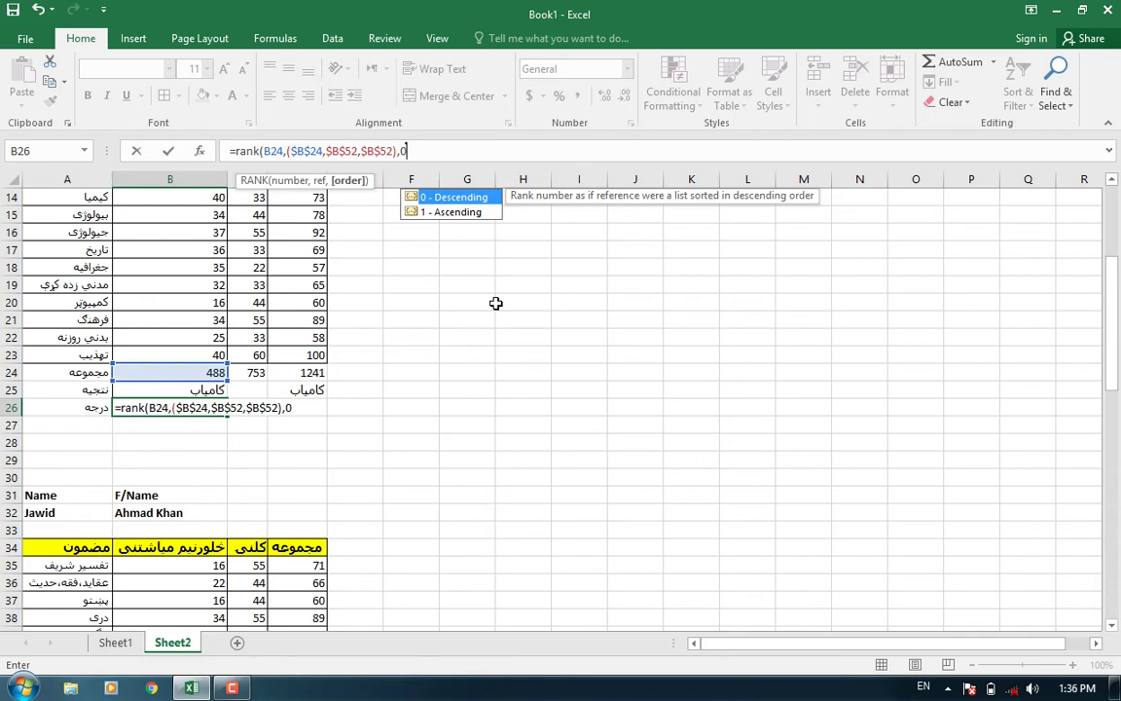
{"action": "type", "text": ")"}
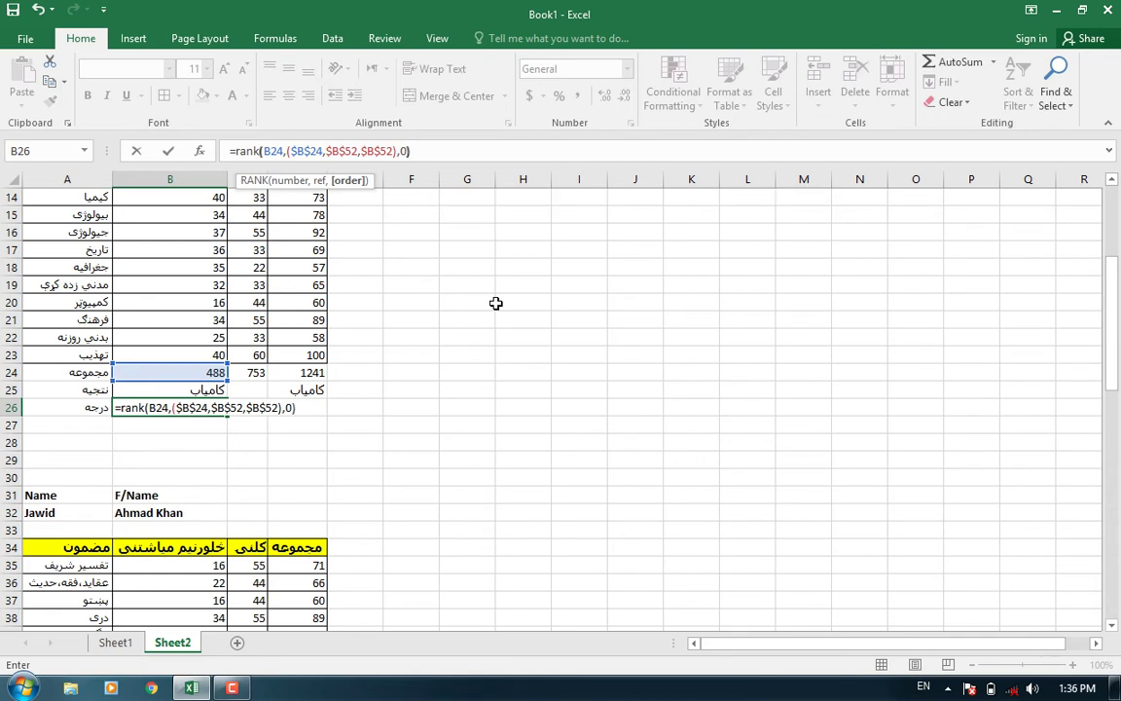
{"action": "key", "text": "Return"}
{"action": "key", "text": "Up"}
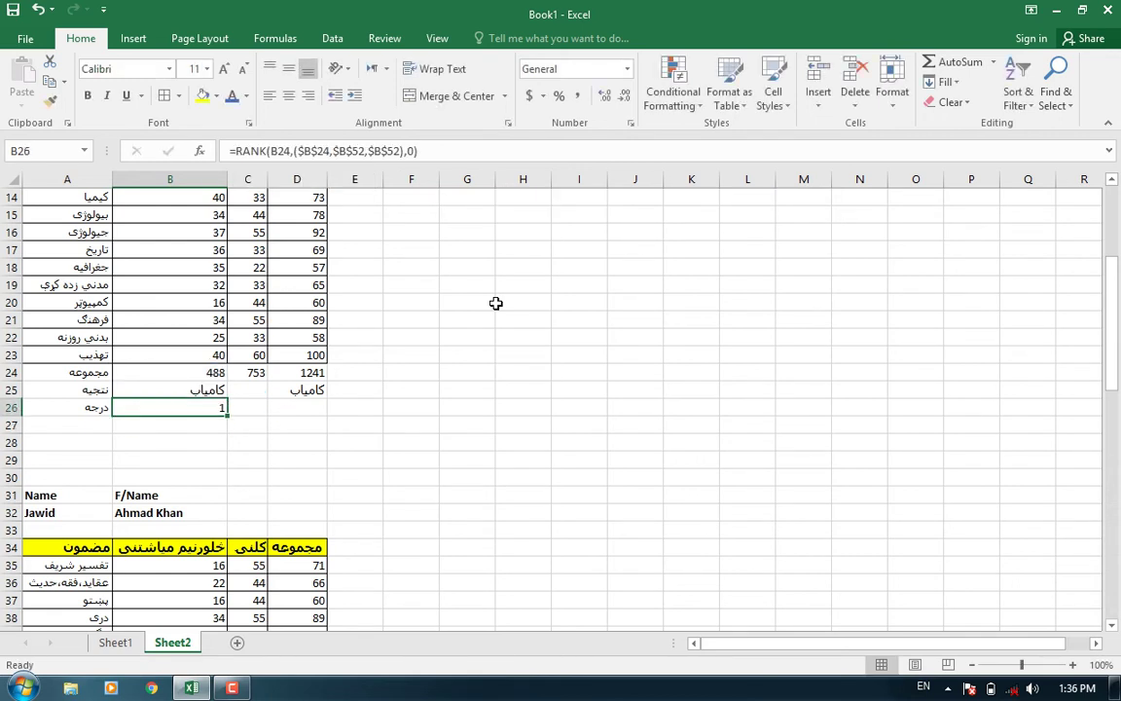
Step: Copy B26's RANK formula into B54 and change the ranked number from B24 to B52
{"action": "left_click_drag", "start_coordinate": [421, 151], "coordinate": [228, 151]}
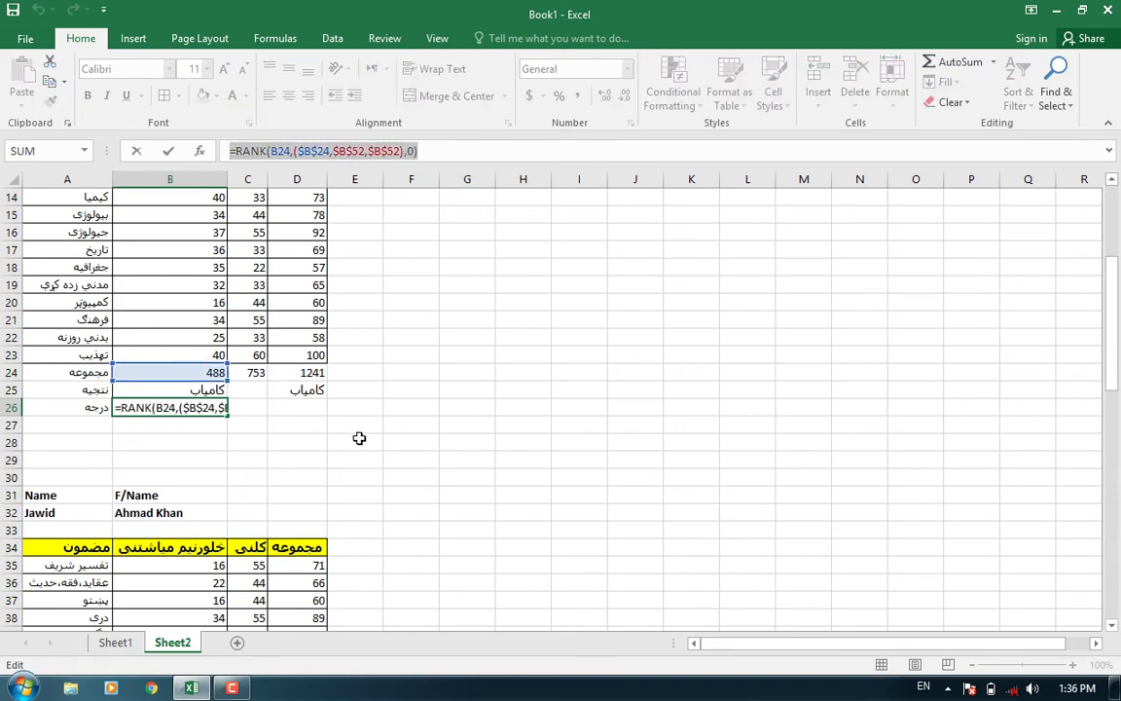
{"action": "key", "text": "ctrl+c"}
{"action": "key", "text": "Escape"}
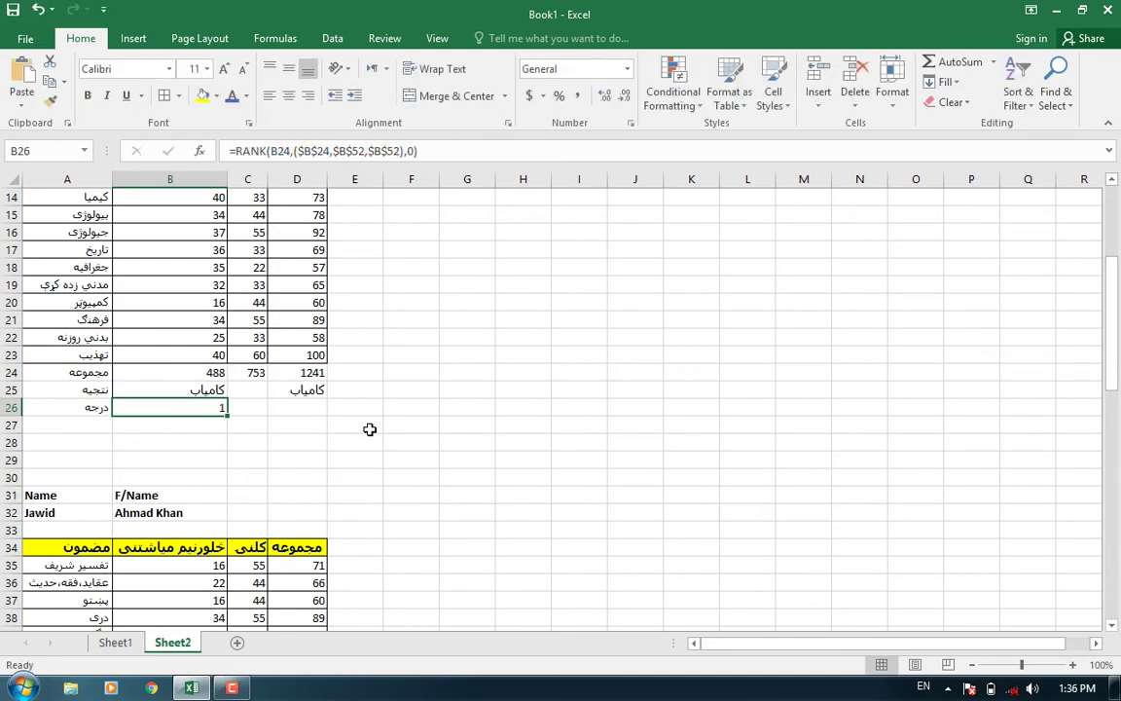
{"action": "scroll", "coordinate": [370, 429], "scroll_direction": "down", "scroll_amount": 4}
{"action": "scroll", "coordinate": [373, 435], "scroll_direction": "down", "scroll_amount": 3}
{"action": "left_click", "coordinate": [215, 534]}
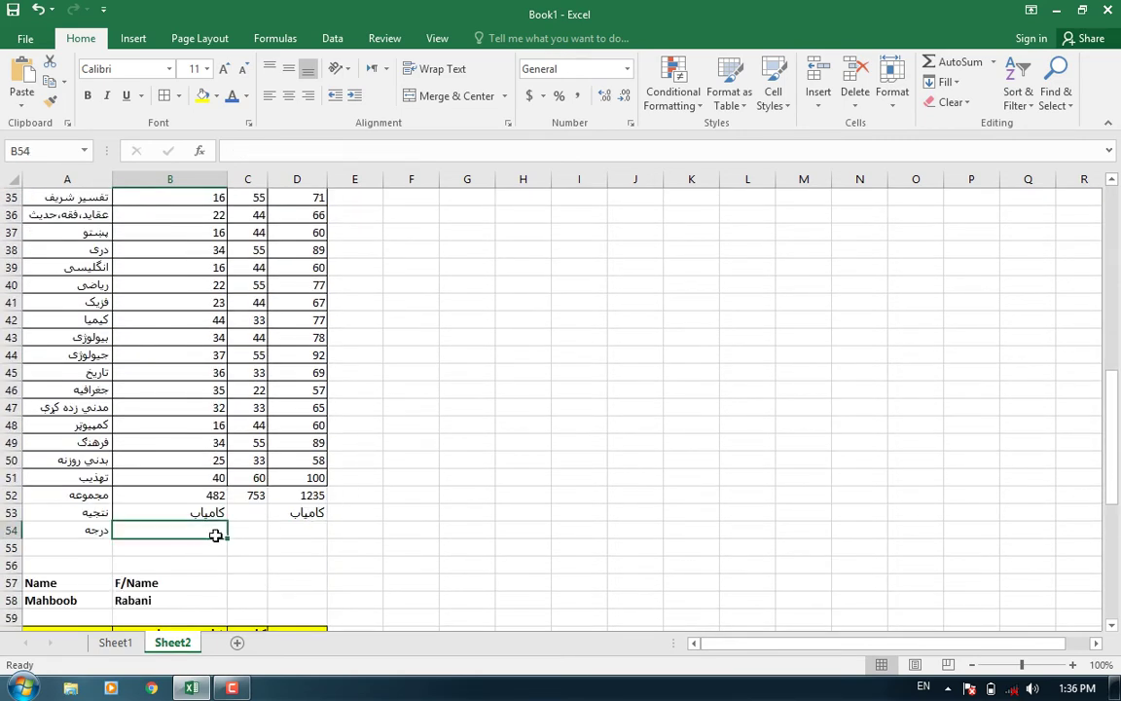
{"action": "left_click", "coordinate": [299, 143]}
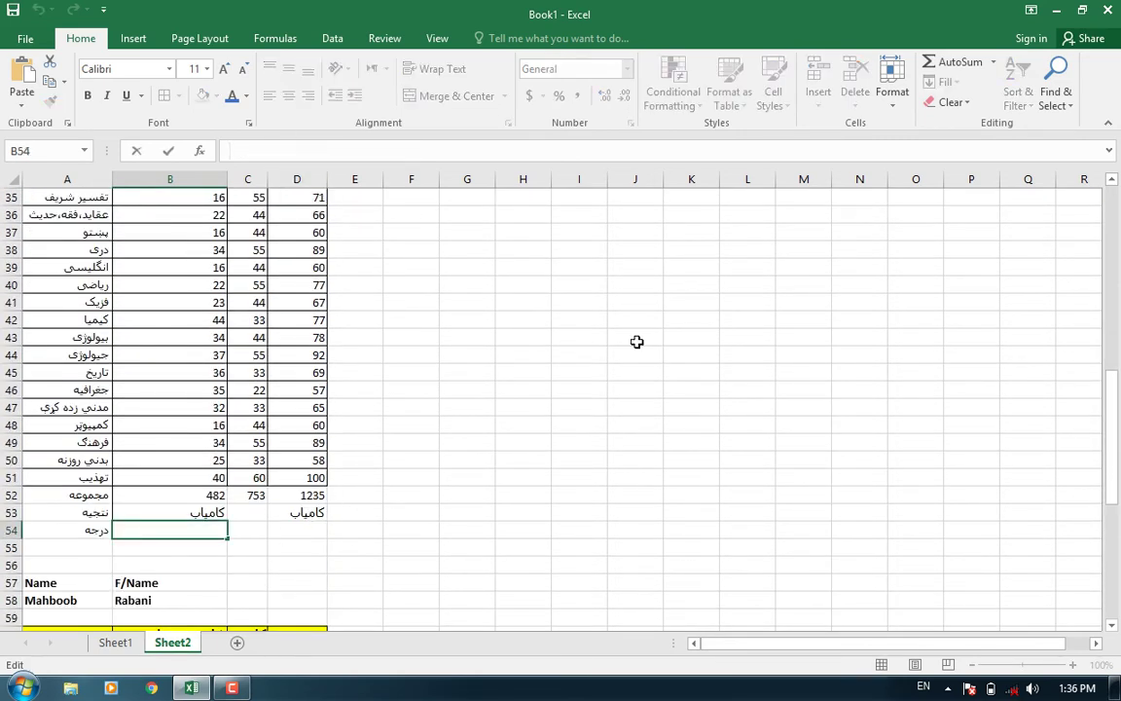
{"action": "key", "text": "ctrl+v"}
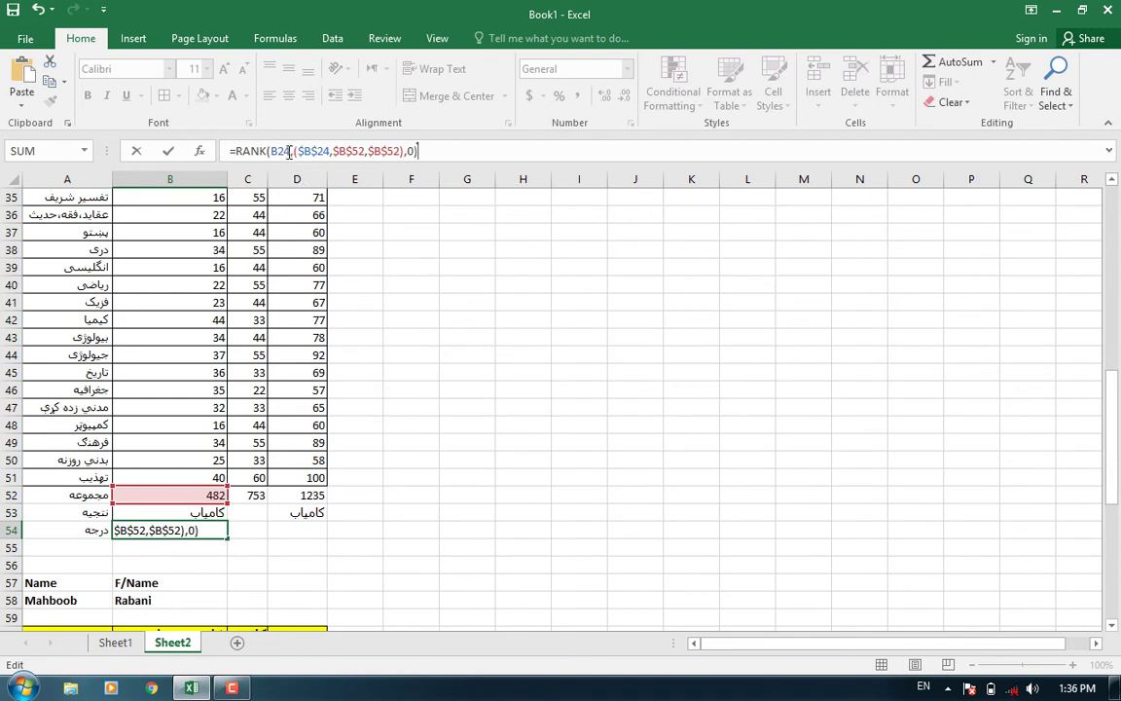
{"action": "double_click", "coordinate": [278, 151]}
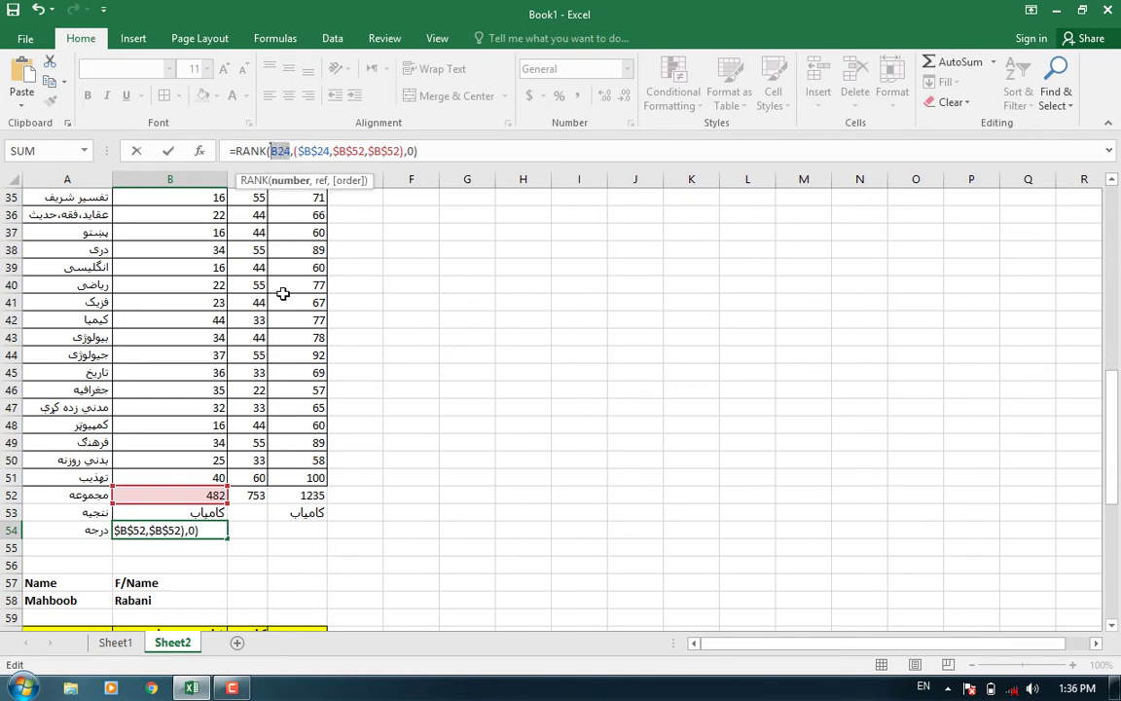
{"action": "left_click", "coordinate": [216, 494]}
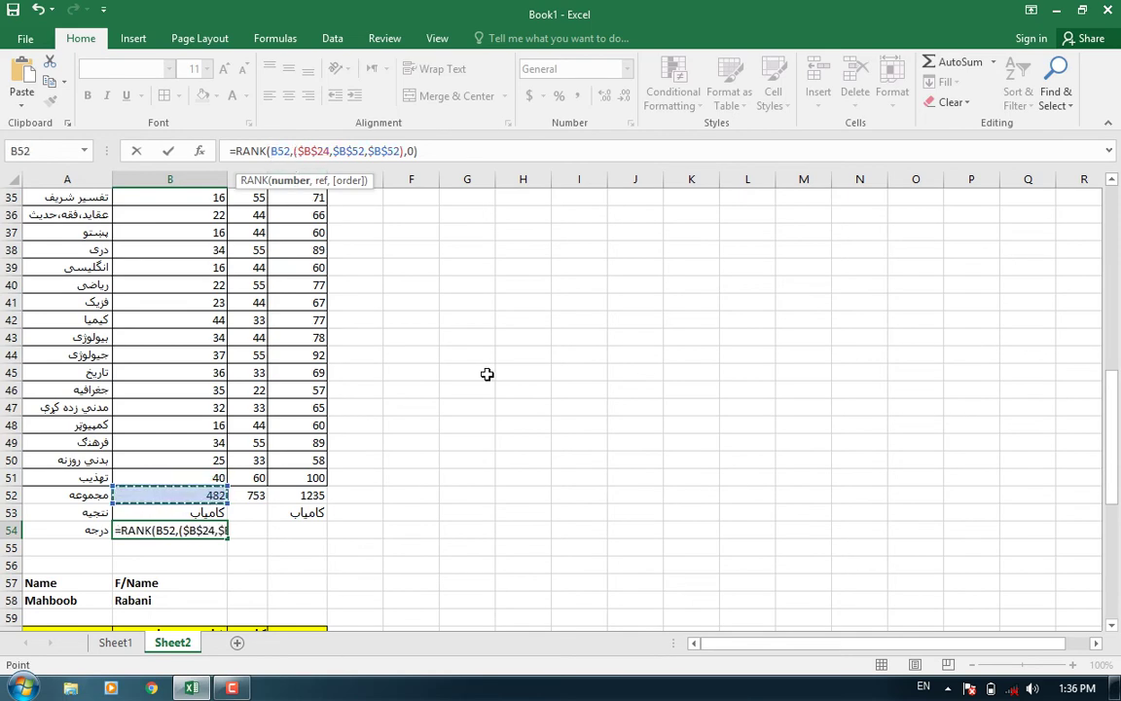
{"action": "key", "text": "Return"}
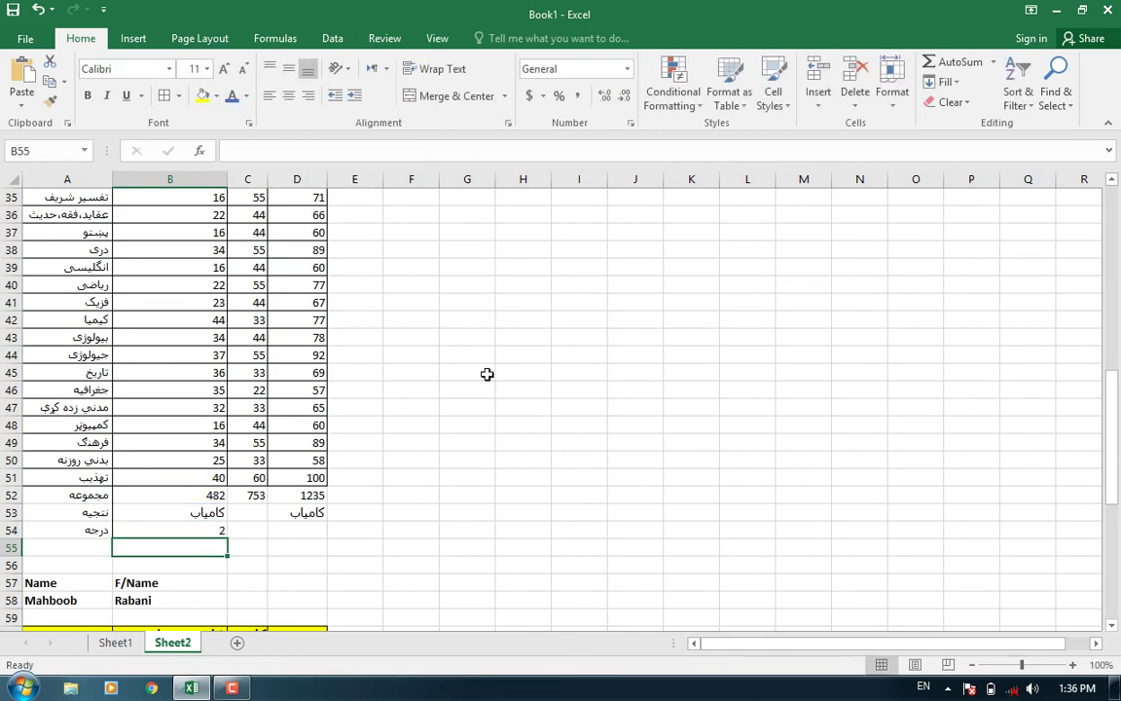
Step: Paste the RANK formula into B80 with B78 as the number to rank, giving #N/A
{"action": "scroll", "coordinate": [295, 496], "scroll_direction": "down", "scroll_amount": 6}
{"action": "scroll", "coordinate": [290, 500], "scroll_direction": "down", "scroll_amount": 4}
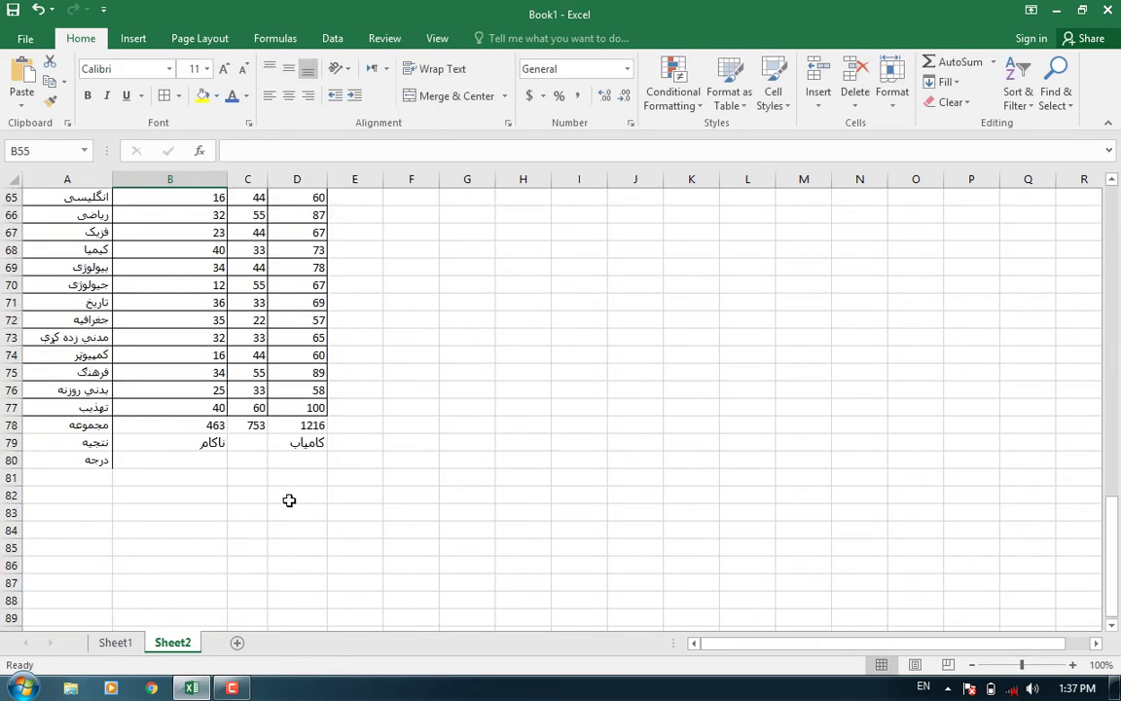
{"action": "left_click", "coordinate": [214, 463]}
{"action": "left_click", "coordinate": [345, 151]}
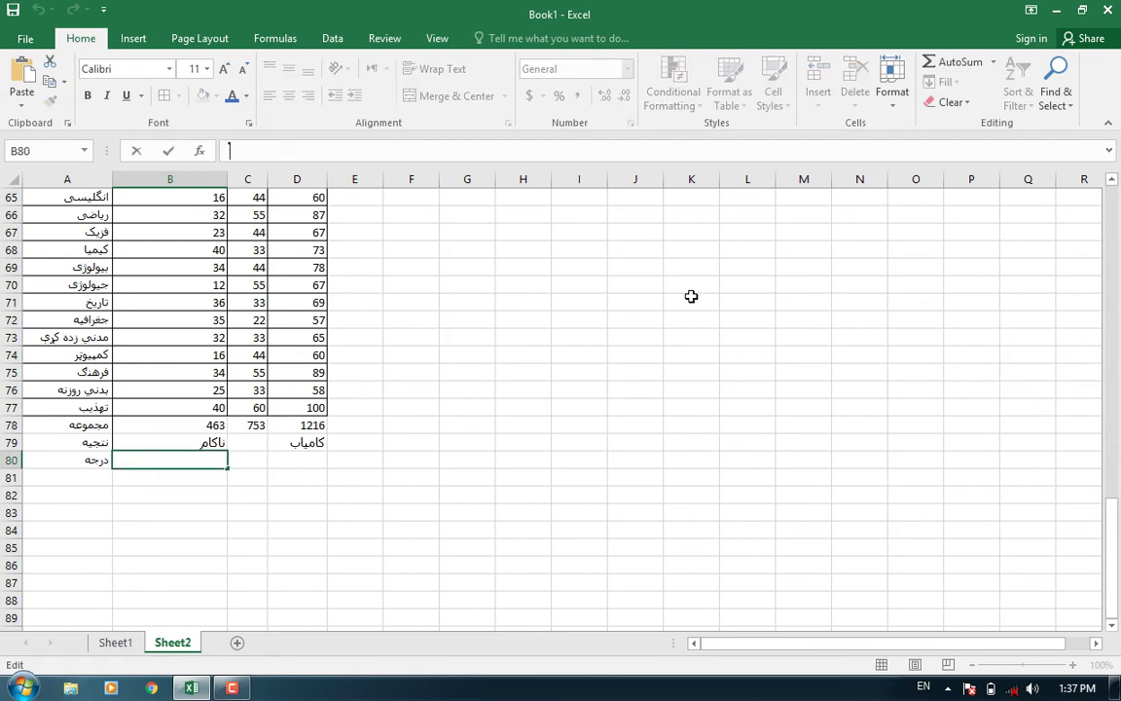
{"action": "key", "text": "ctrl+v"}
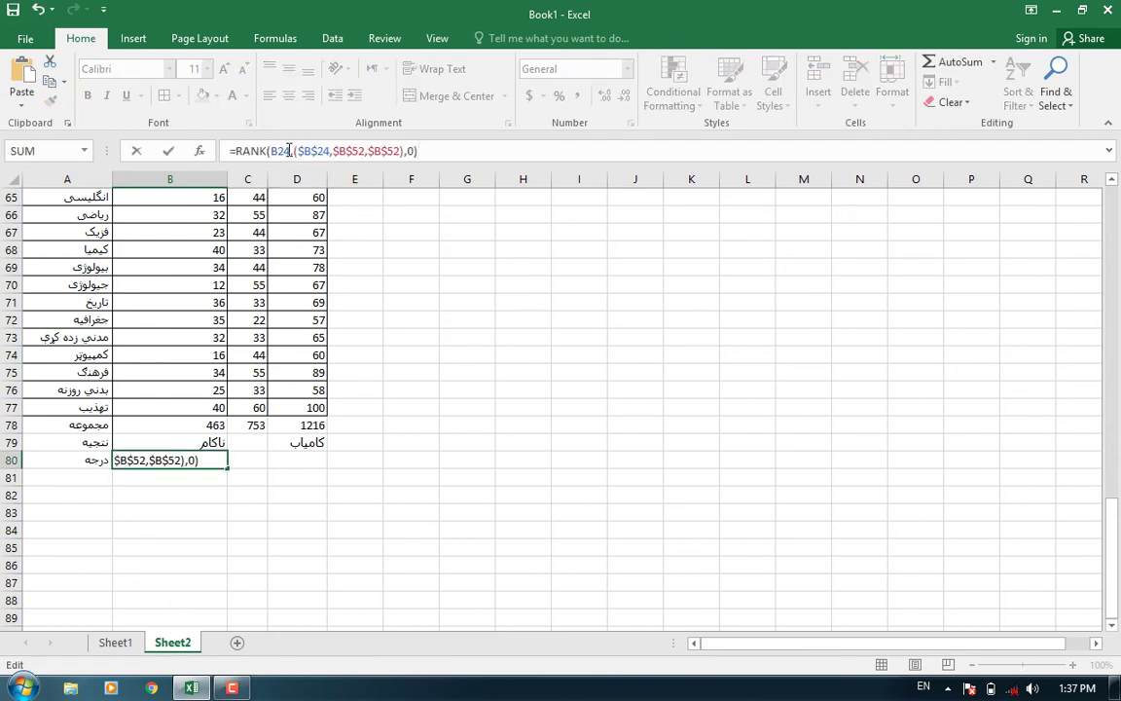
{"action": "left_click", "coordinate": [199, 426]}
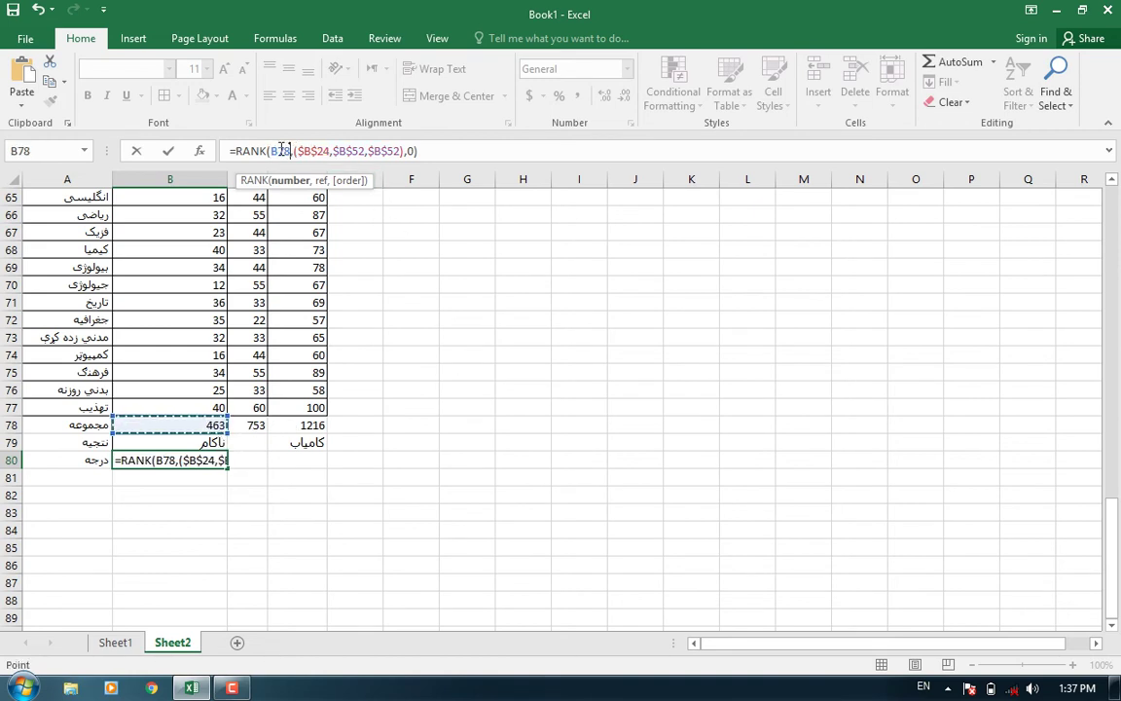
{"action": "key", "text": "ctrl+Return"}
{"action": "key", "text": "Return"}
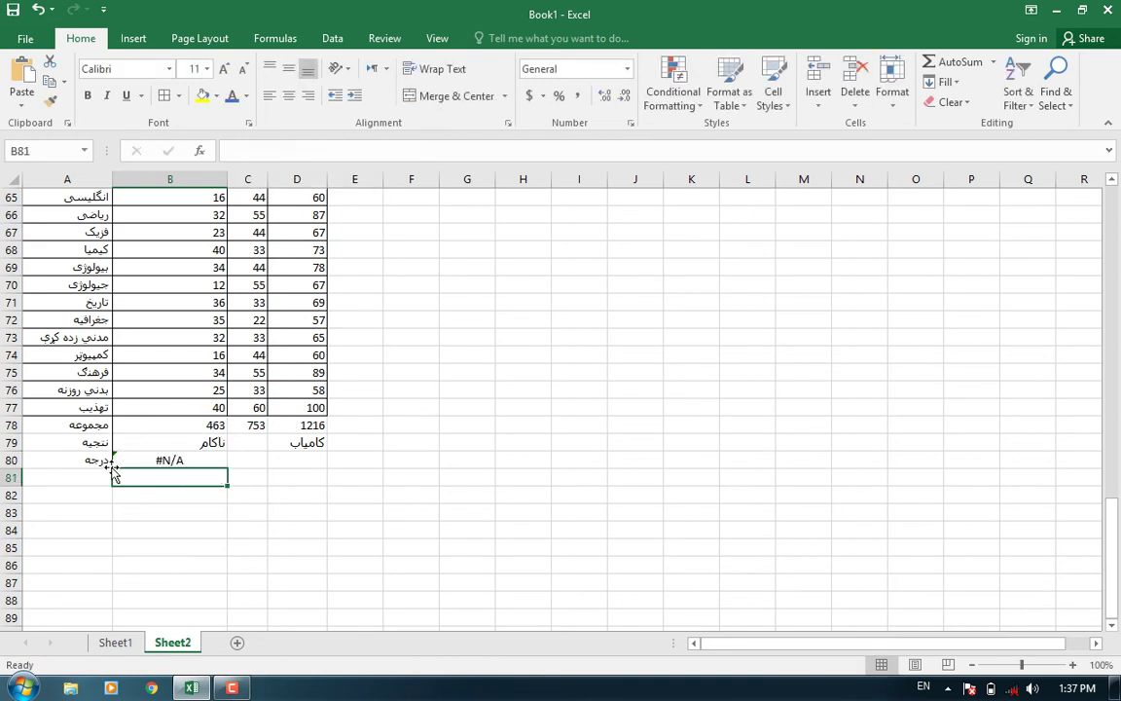
{"action": "left_click", "coordinate": [175, 459]}
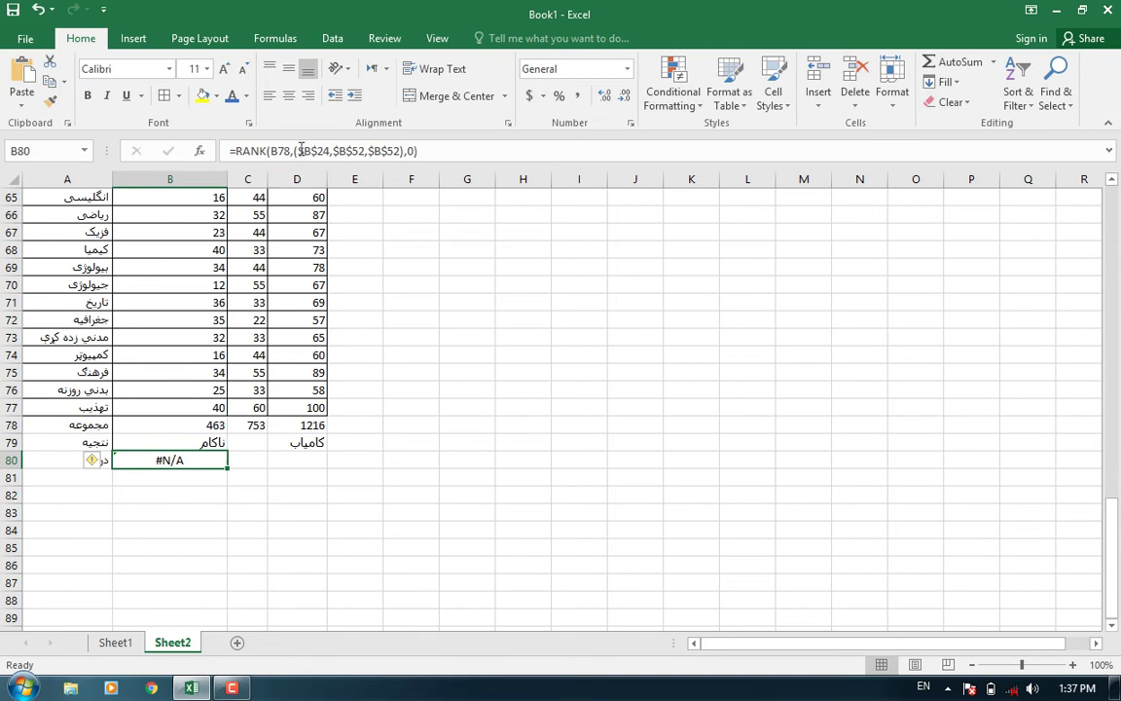
{"action": "left_click", "coordinate": [300, 151]}
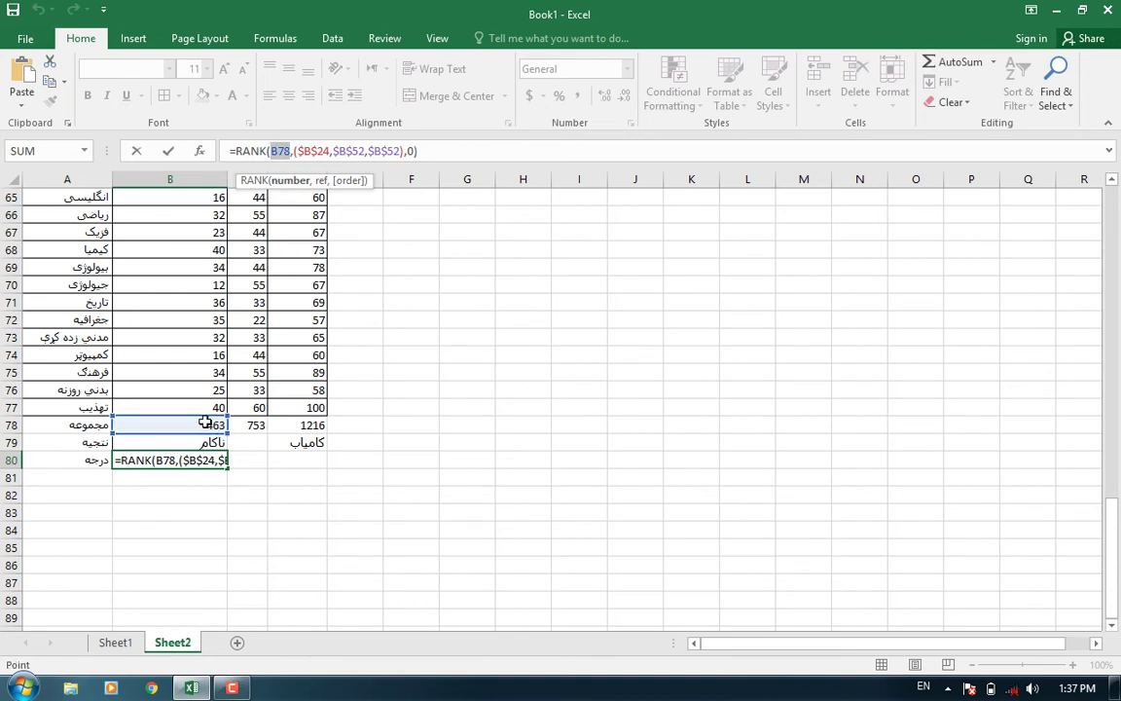
{"action": "key", "text": "Return"}
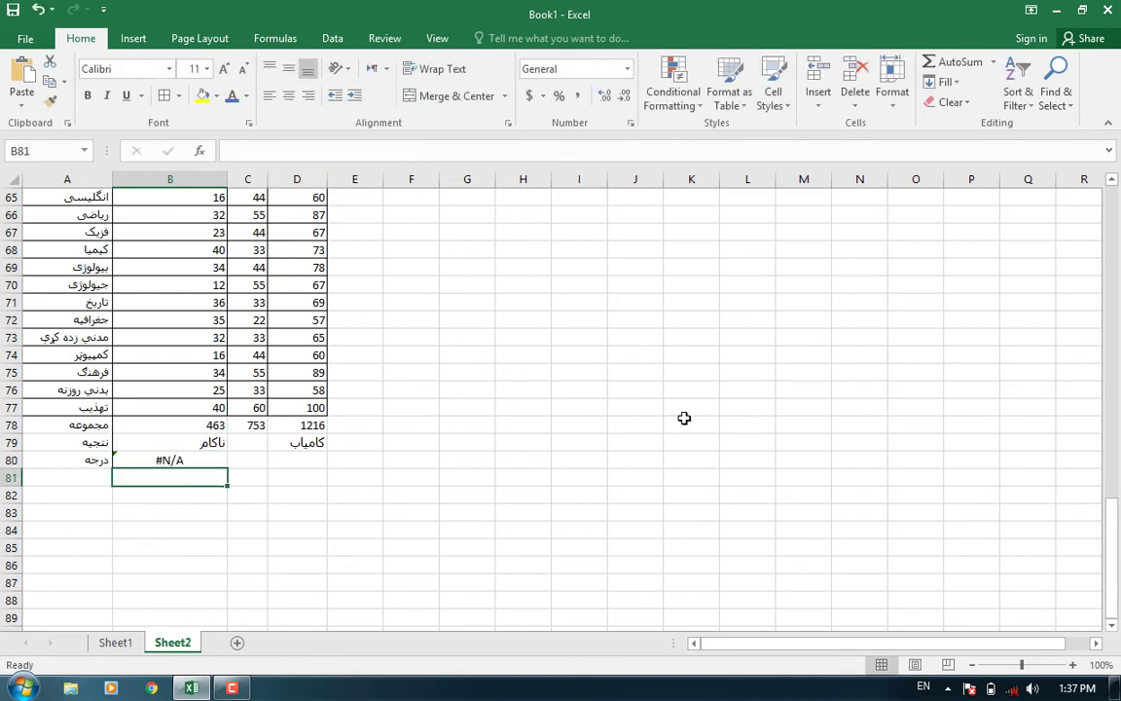
{"action": "key", "text": "Up"}
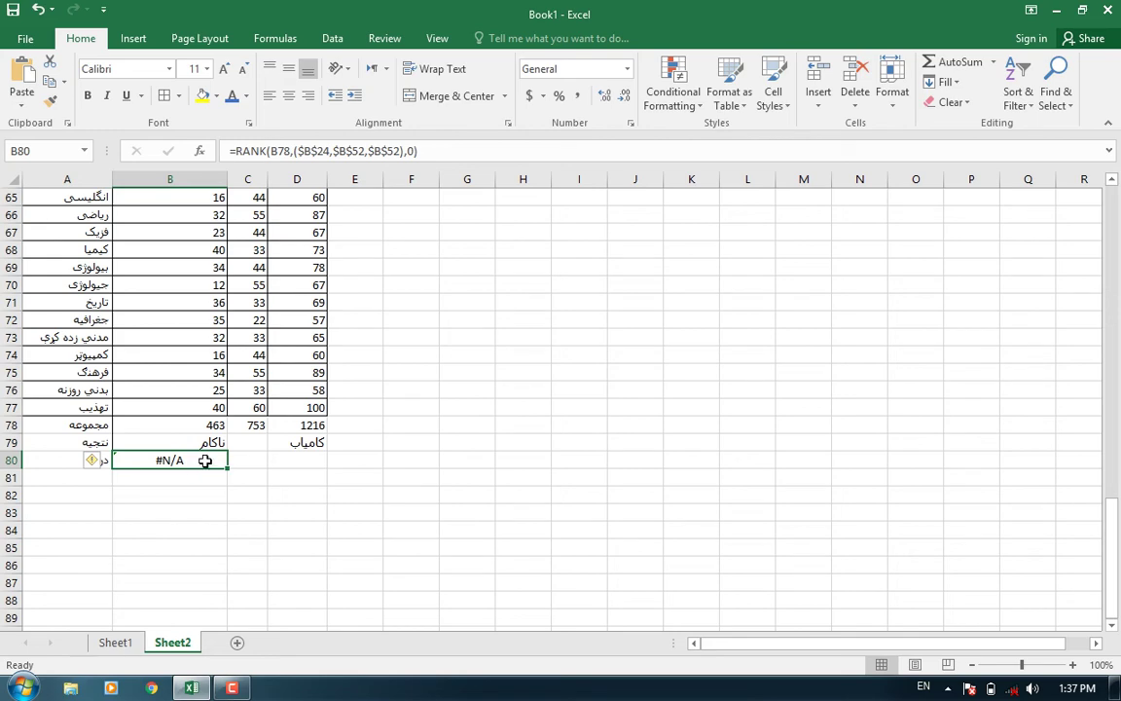
Step: Inspect the third table's total formula in B78
{"action": "scroll", "coordinate": [357, 418], "scroll_direction": "up", "scroll_amount": 3}
{"action": "scroll", "coordinate": [358, 417], "scroll_direction": "up", "scroll_amount": 4}
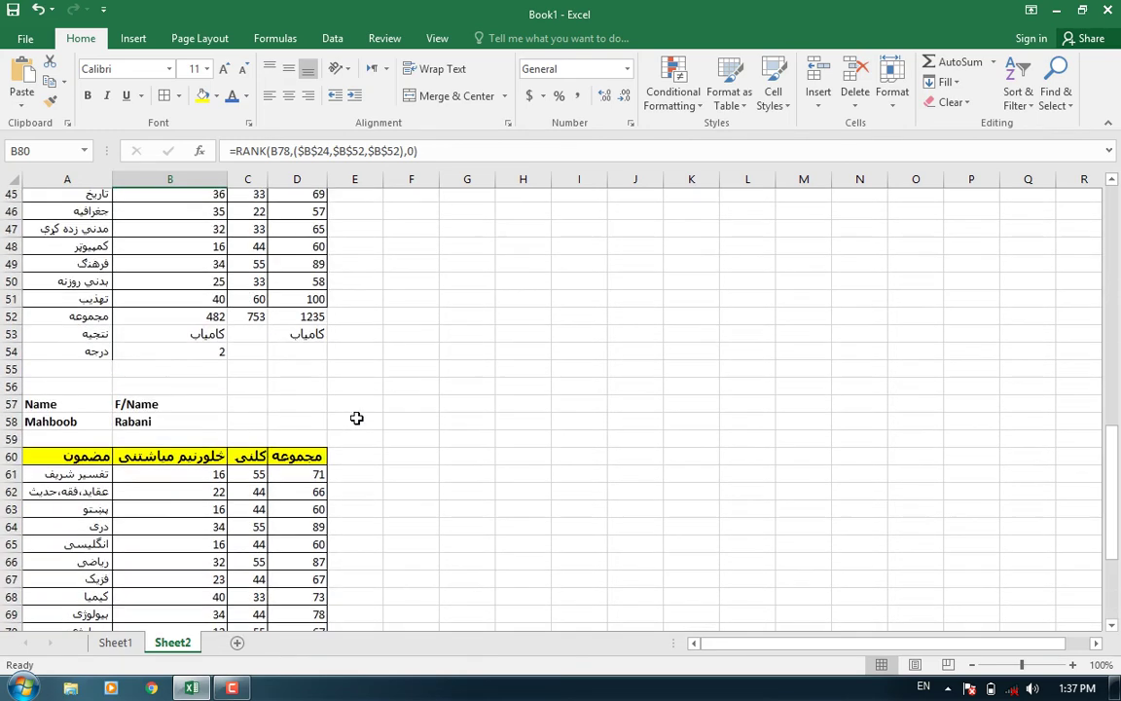
{"action": "scroll", "coordinate": [295, 358], "scroll_direction": "up", "scroll_amount": 3}
{"action": "scroll", "coordinate": [304, 330], "scroll_direction": "up", "scroll_amount": 3}
{"action": "scroll", "coordinate": [248, 525], "scroll_direction": "down", "scroll_amount": 5}
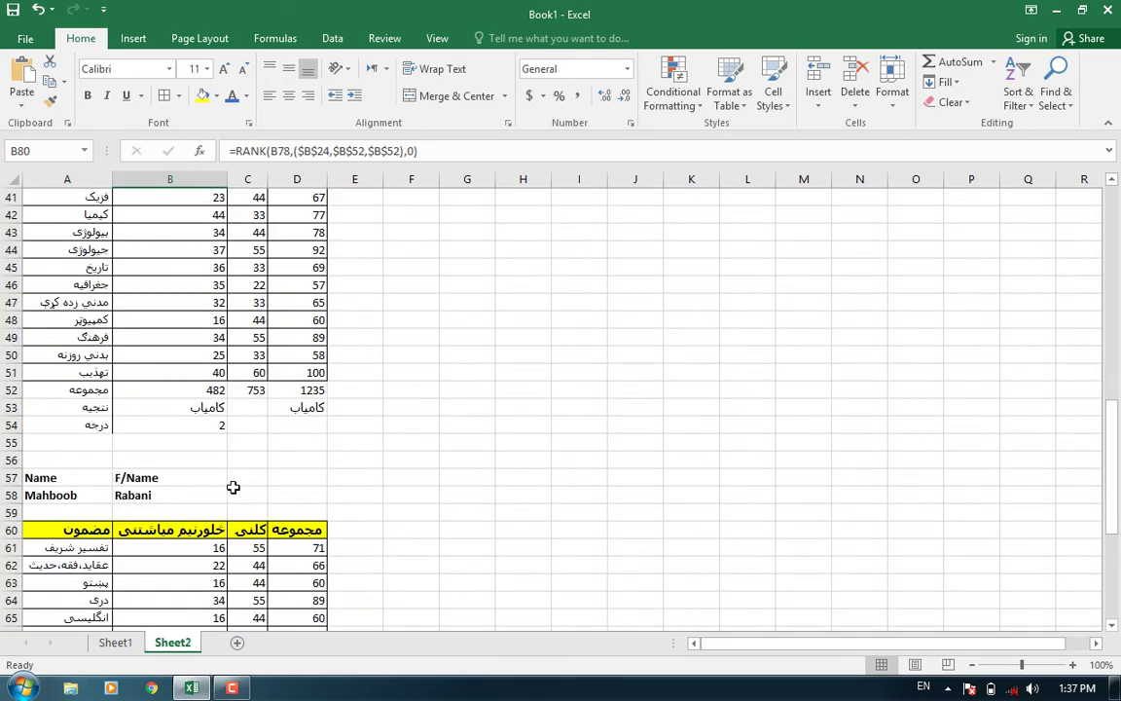
{"action": "scroll", "coordinate": [296, 603], "scroll_direction": "down", "scroll_amount": 5}
{"action": "scroll", "coordinate": [222, 570], "scroll_direction": "down", "scroll_amount": 2}
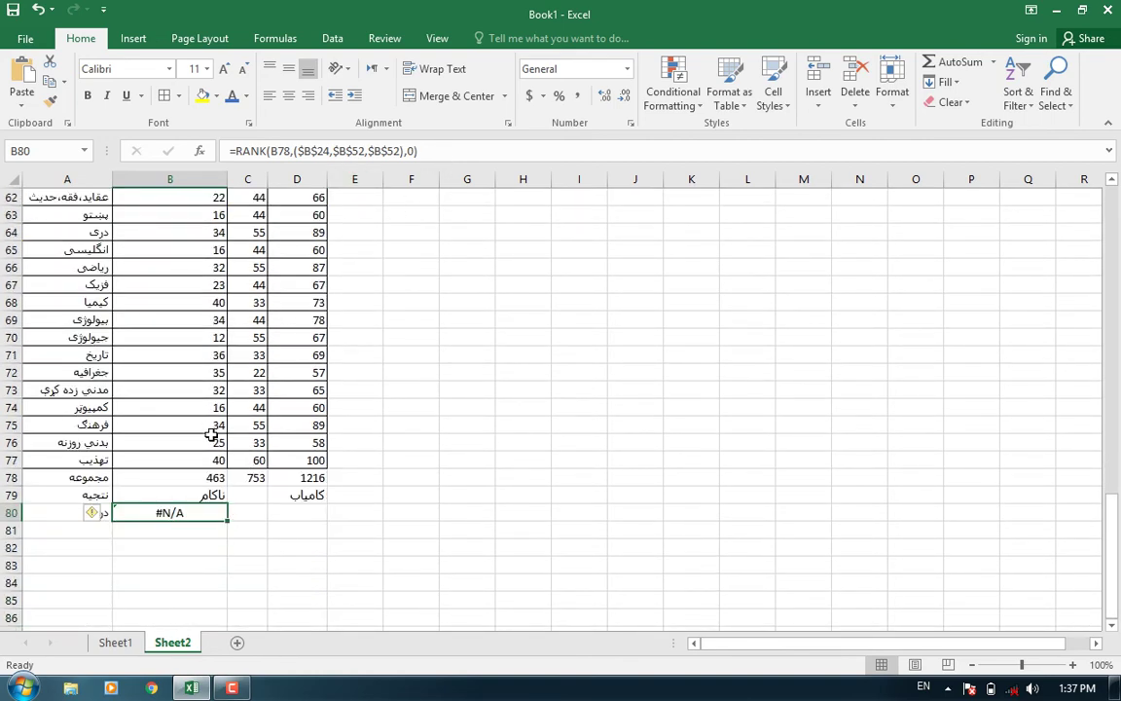
{"action": "left_click", "coordinate": [178, 476]}
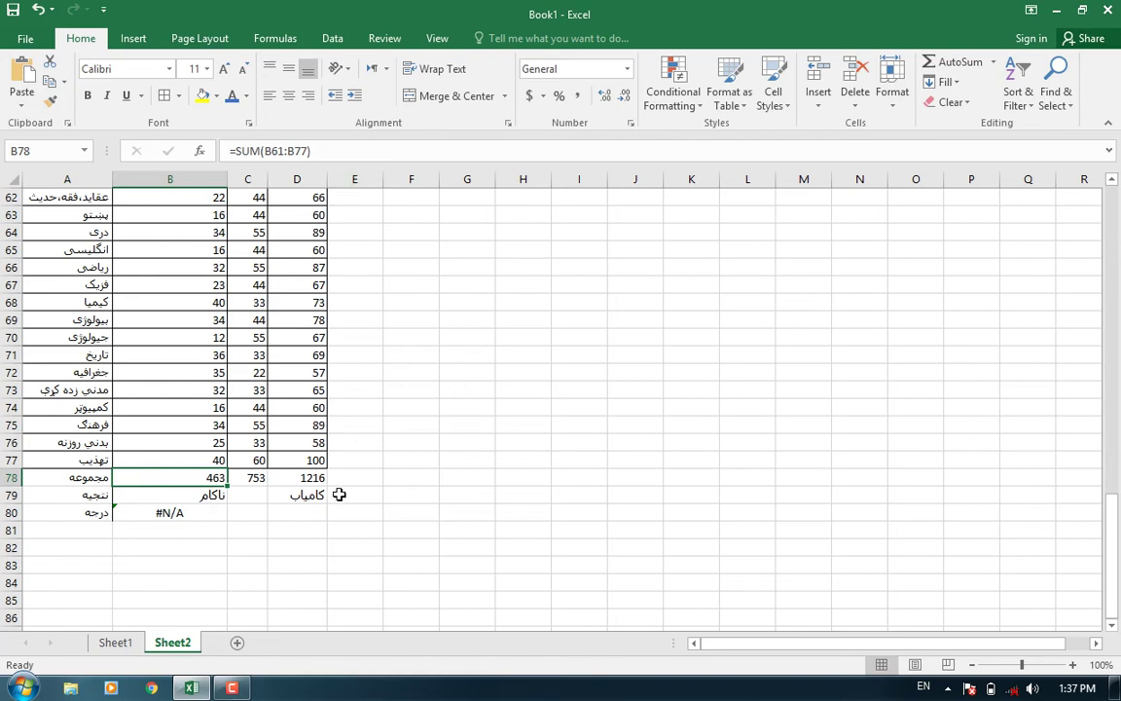
{"action": "scroll", "coordinate": [337, 492], "scroll_direction": "up", "scroll_amount": 9}
{"action": "scroll", "coordinate": [340, 426], "scroll_direction": "up", "scroll_amount": 6}
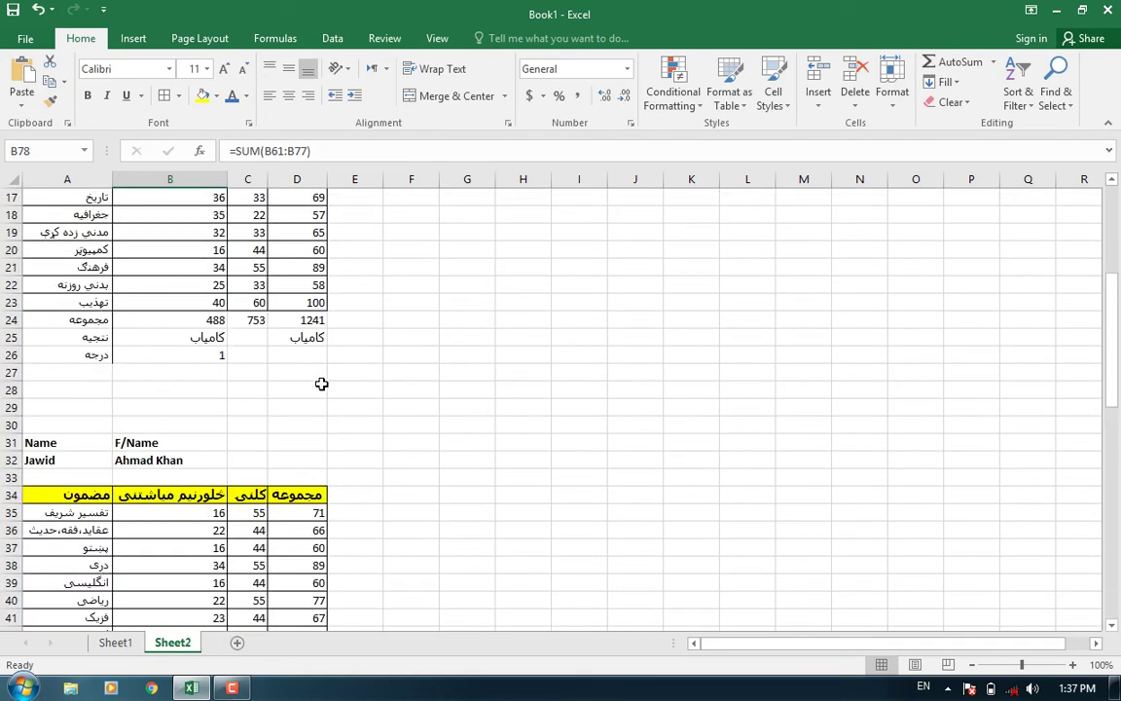
Step: In D26 begin =RANK(D24, with absolute $D$24 as the first comparison total
{"action": "left_click", "coordinate": [305, 356]}
{"action": "scroll", "coordinate": [477, 447], "scroll_direction": "up", "scroll_amount": 4}
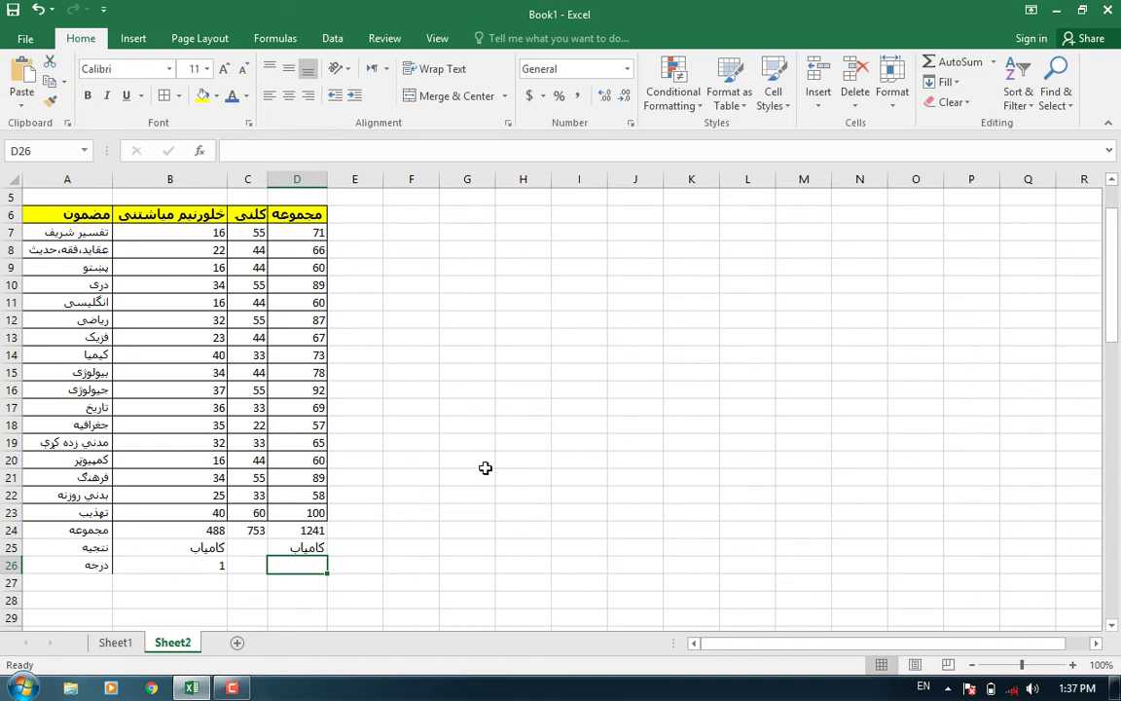
{"action": "type", "text": "=rank("}
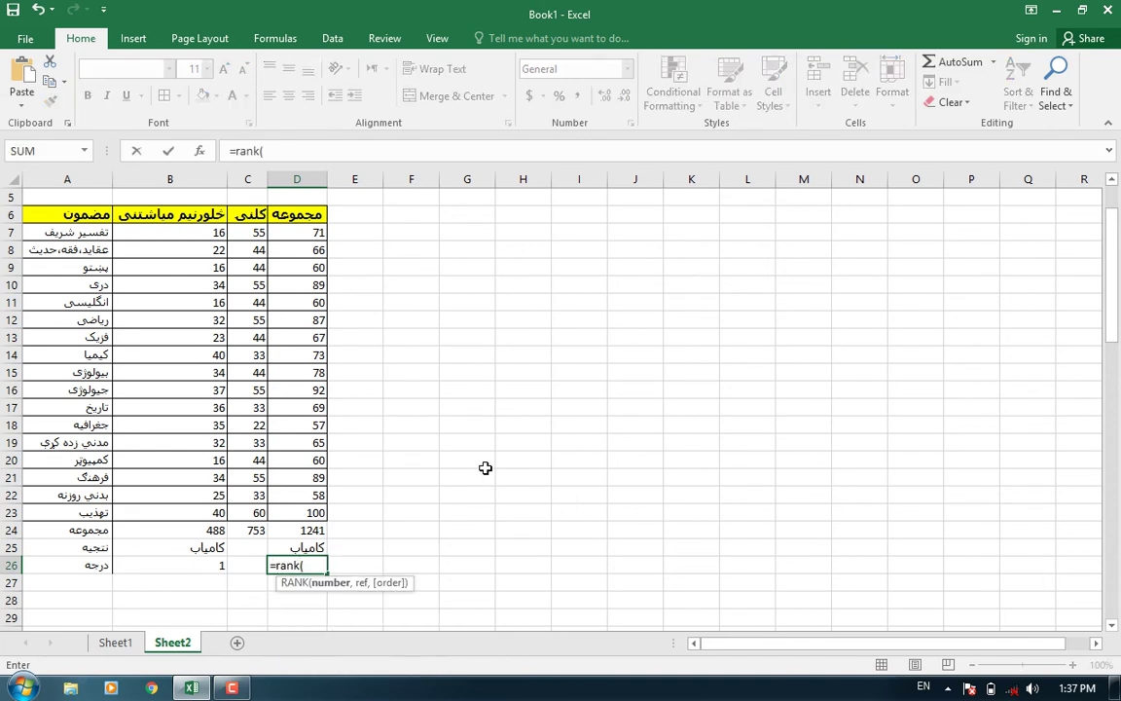
{"action": "left_click", "coordinate": [315, 530]}
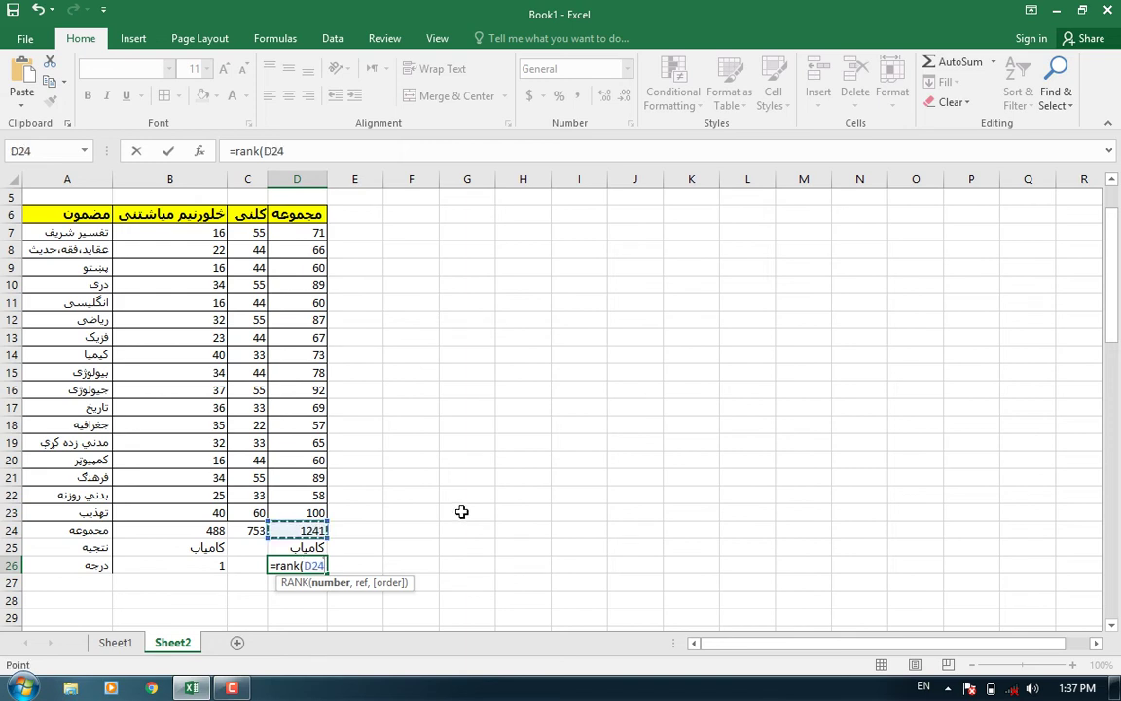
{"action": "type", "text": ",("}
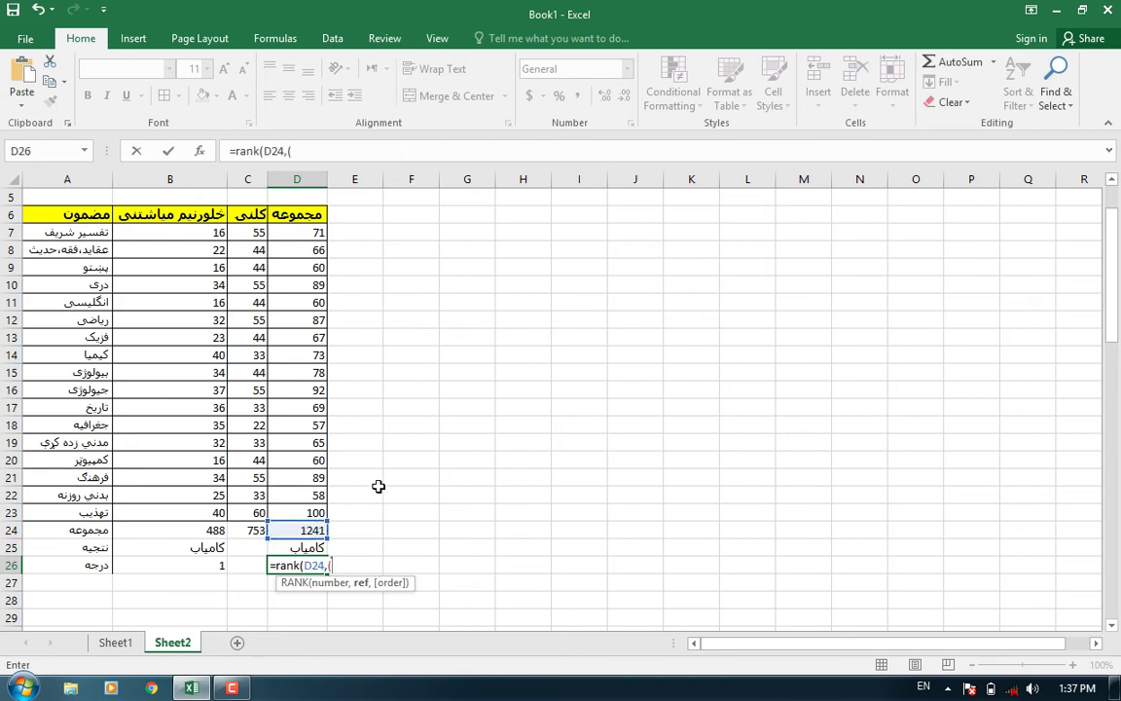
{"action": "left_click", "coordinate": [311, 530]}
{"action": "key", "text": "F4"}
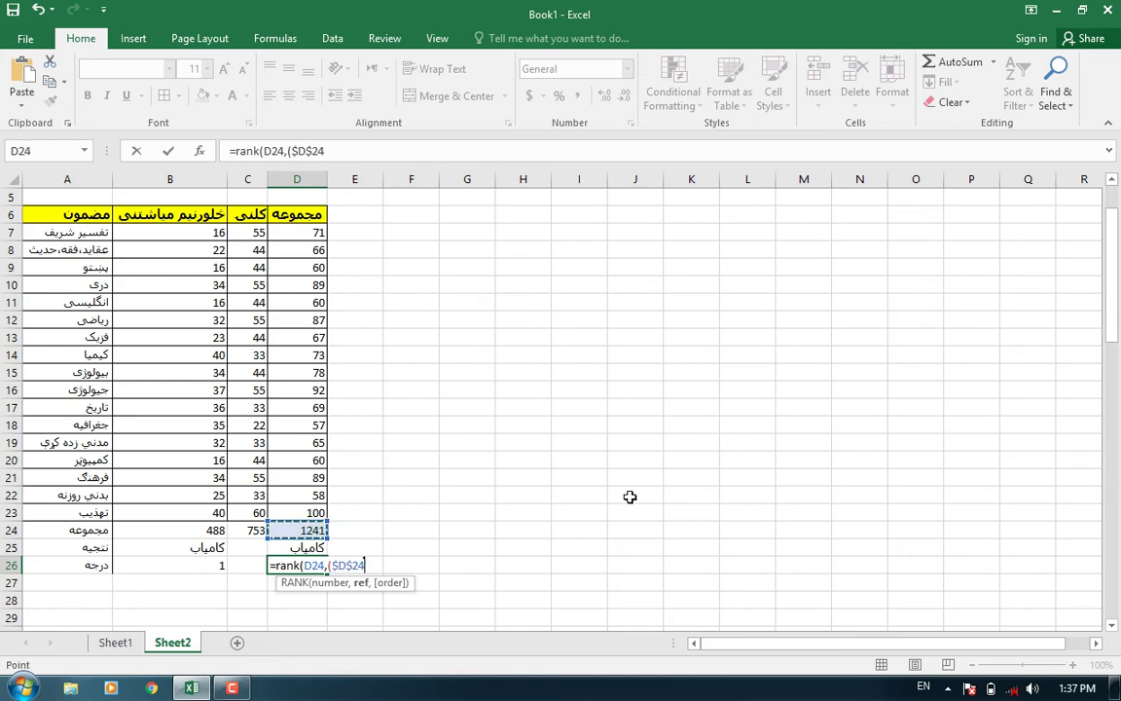
{"action": "type", "text": ","}
Step: Add $D$52 and $D$78 to the list with order 0, so D26 shows rank 1
{"action": "left_click_drag", "start_coordinate": [1112, 292], "coordinate": [1112, 428]}
{"action": "left_click", "coordinate": [303, 496]}
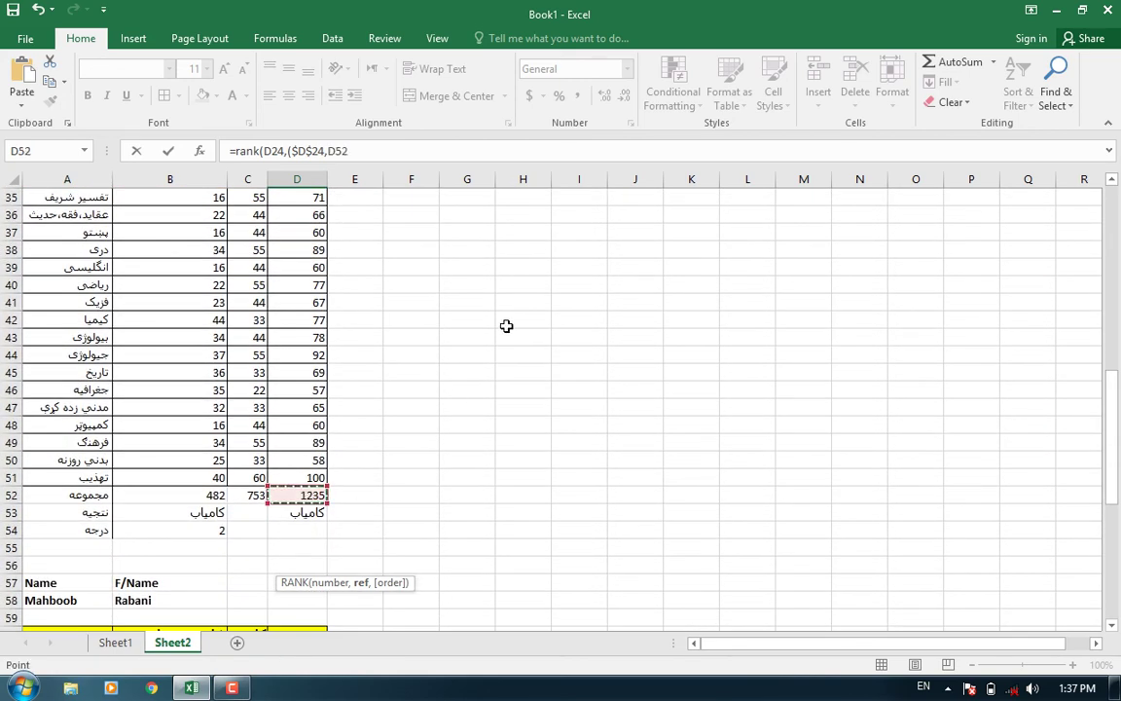
{"action": "key", "text": "F4"}
{"action": "type", "text": "$D$52,"}
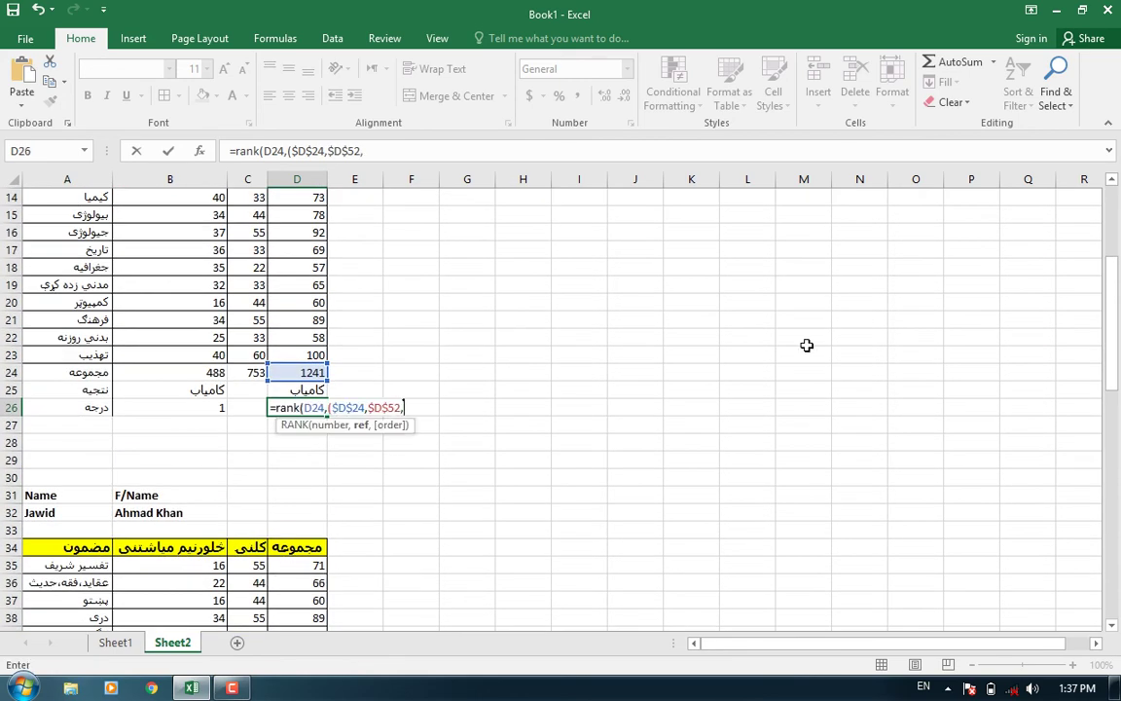
{"action": "left_click_drag", "start_coordinate": [1113, 313], "coordinate": [1119, 545]}
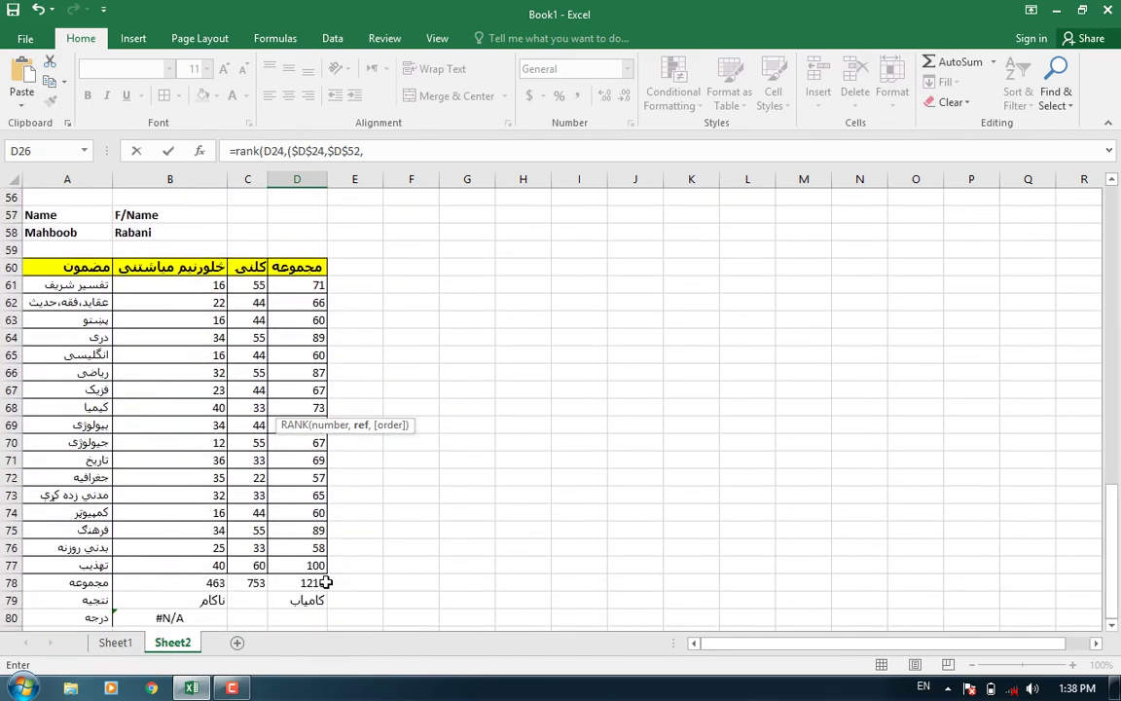
{"action": "left_click", "coordinate": [308, 582]}
{"action": "key", "text": "F4"}
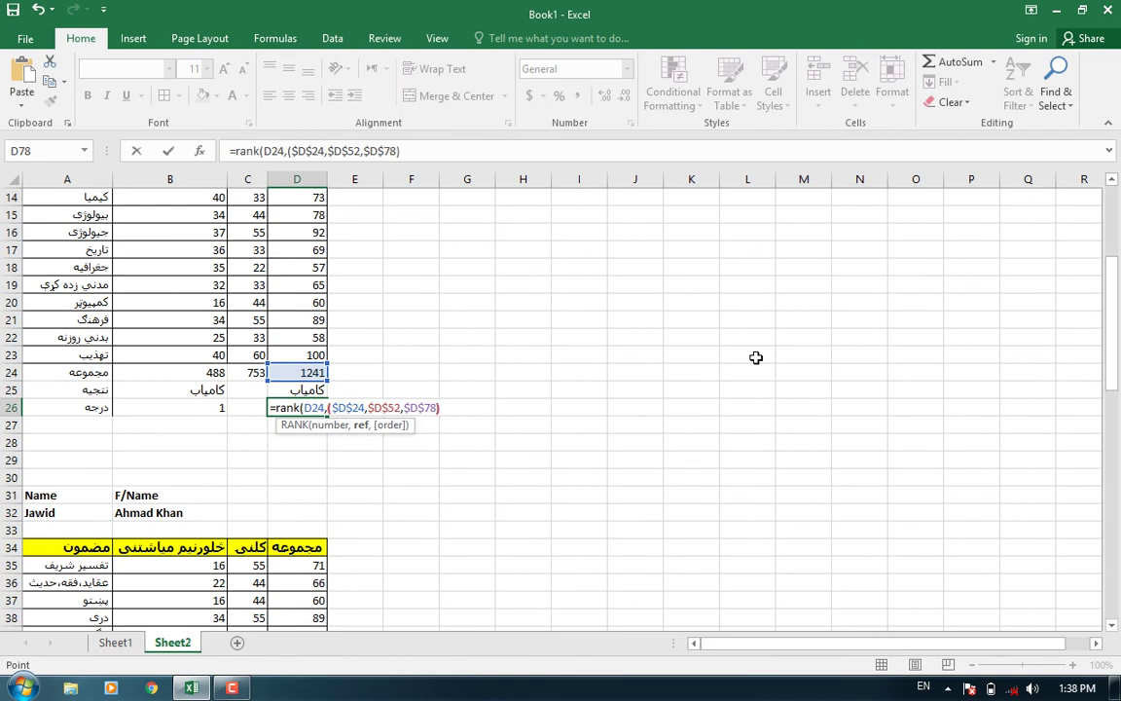
{"action": "type", "text": ",0"}
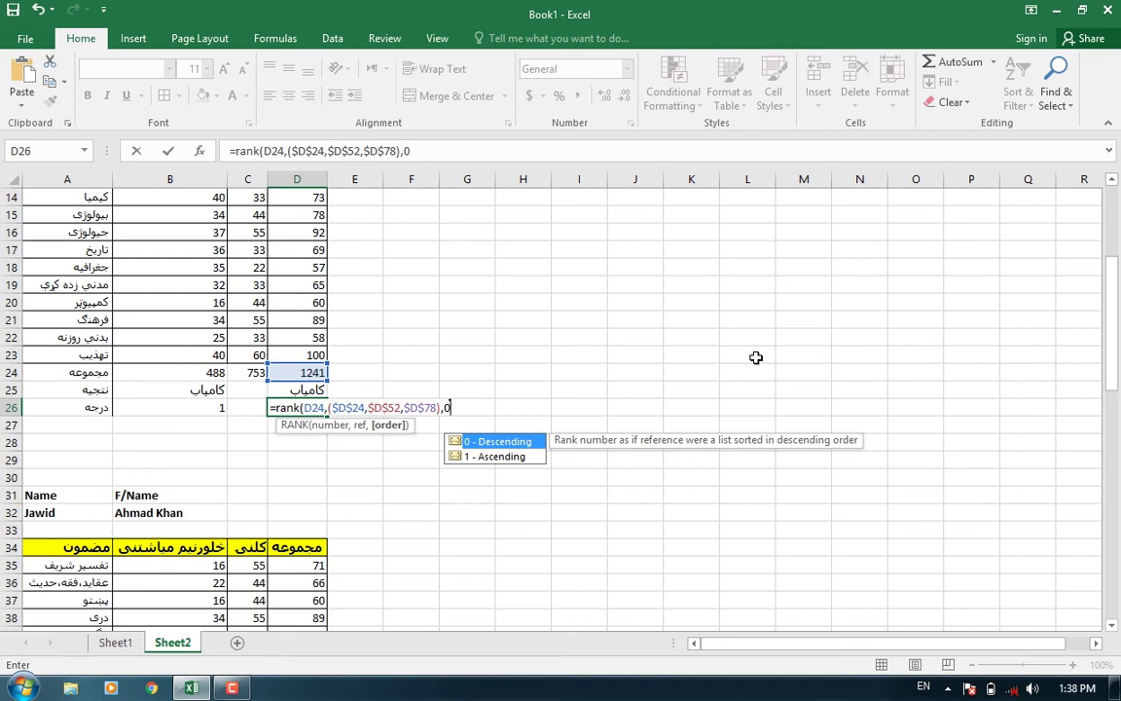
{"action": "type", "text": ")"}
{"action": "key", "text": "Return"}
{"action": "key", "text": "Up"}
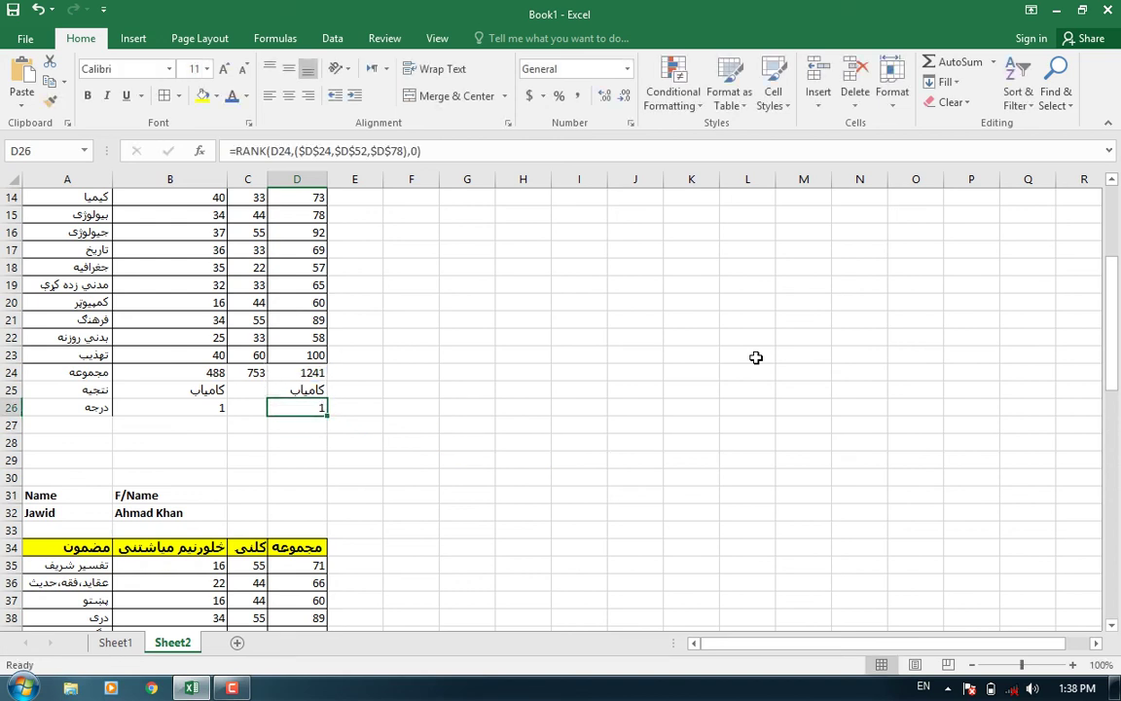
Step: Copy D26's RANK formula into D54, ranking the second student's total in D52
{"action": "left_click_drag", "start_coordinate": [422, 151], "coordinate": [220, 151]}
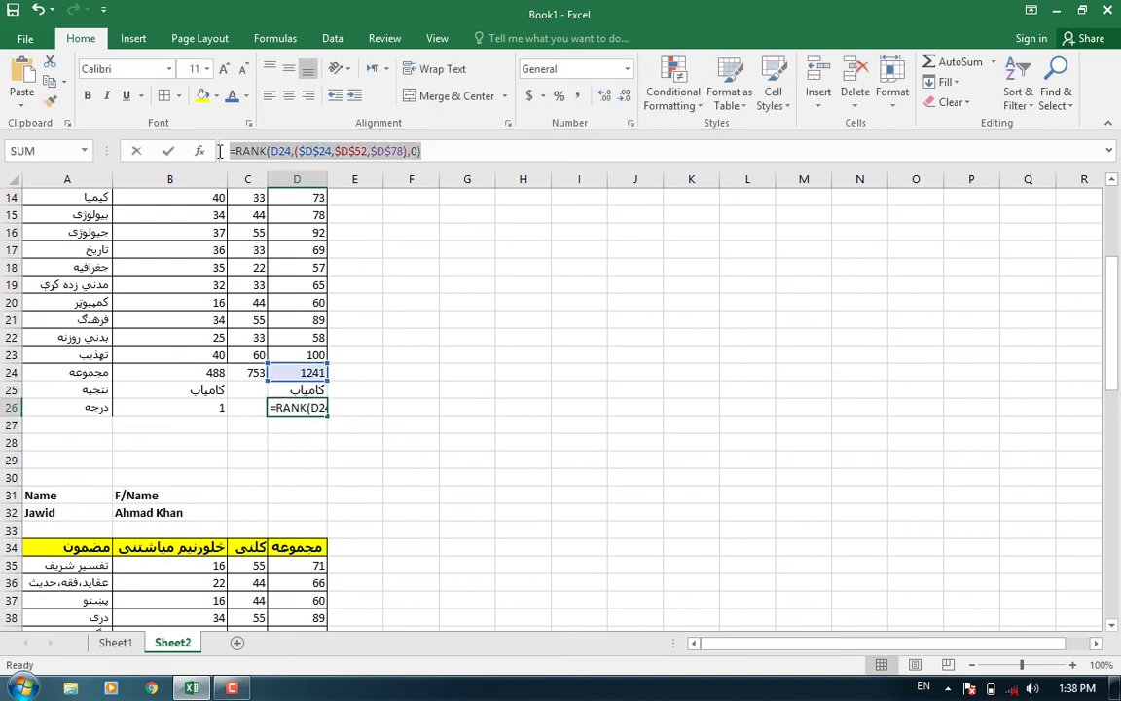
{"action": "key", "text": "End"}
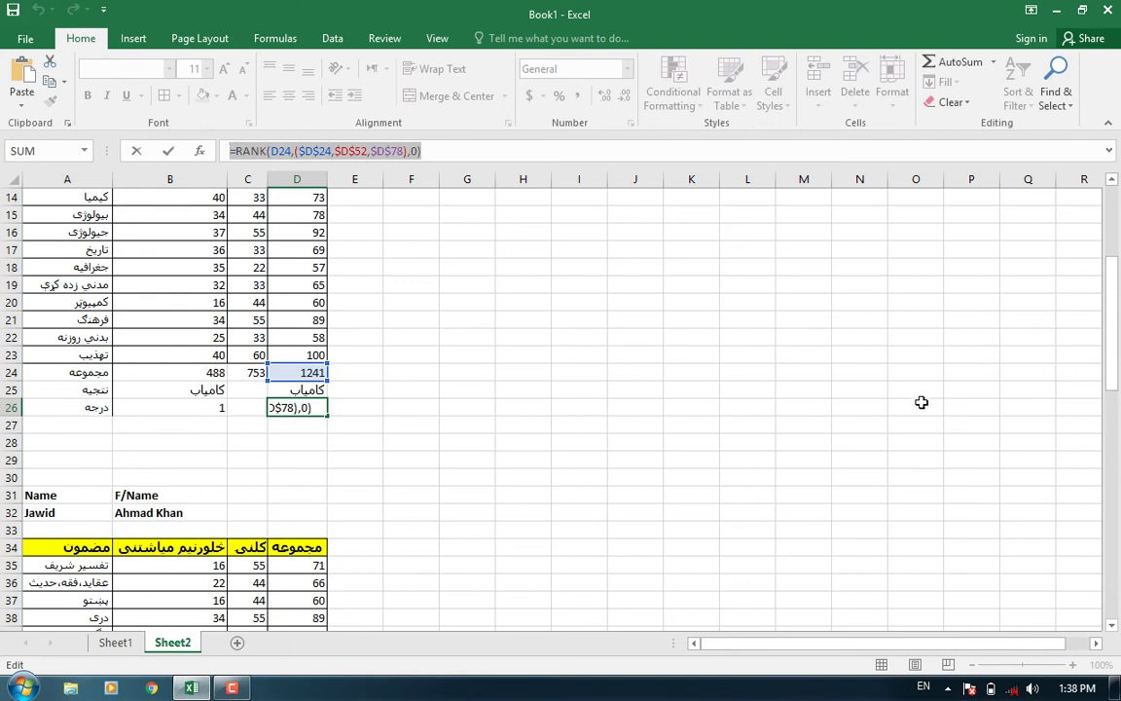
{"action": "key", "text": "Escape"}
{"action": "scroll", "coordinate": [548, 505], "scroll_direction": "down", "scroll_amount": 5}
{"action": "scroll", "coordinate": [548, 505], "scroll_direction": "down", "scroll_amount": 4}
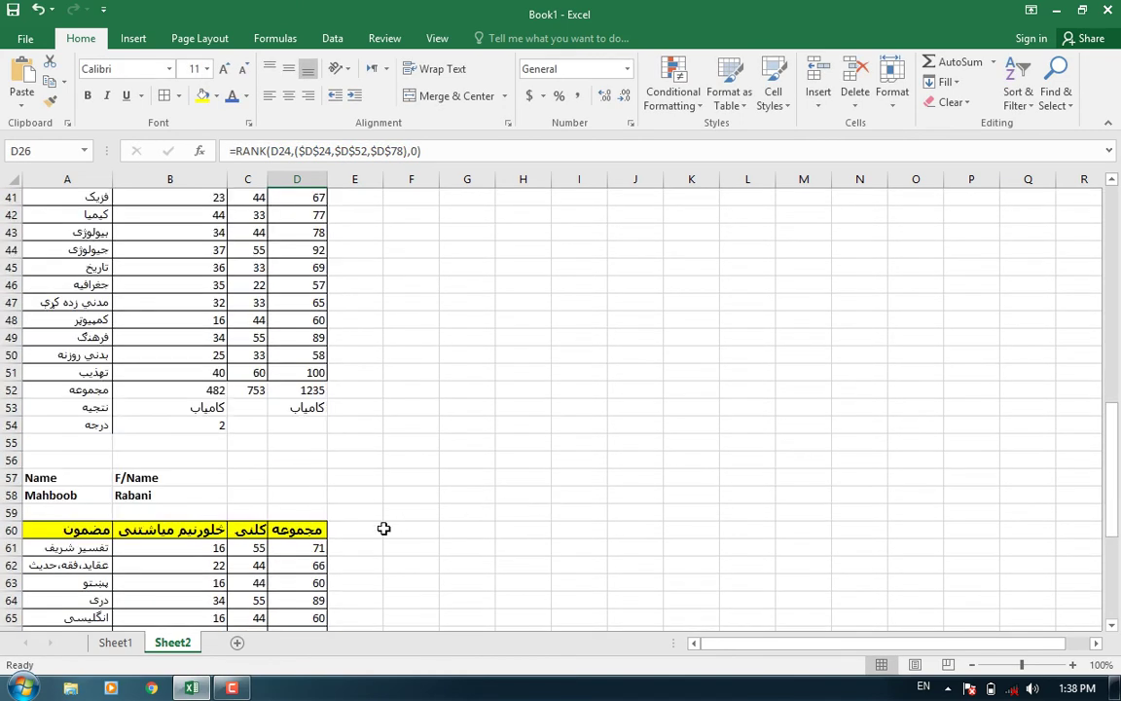
{"action": "left_click", "coordinate": [311, 430]}
{"action": "left_click", "coordinate": [308, 151]}
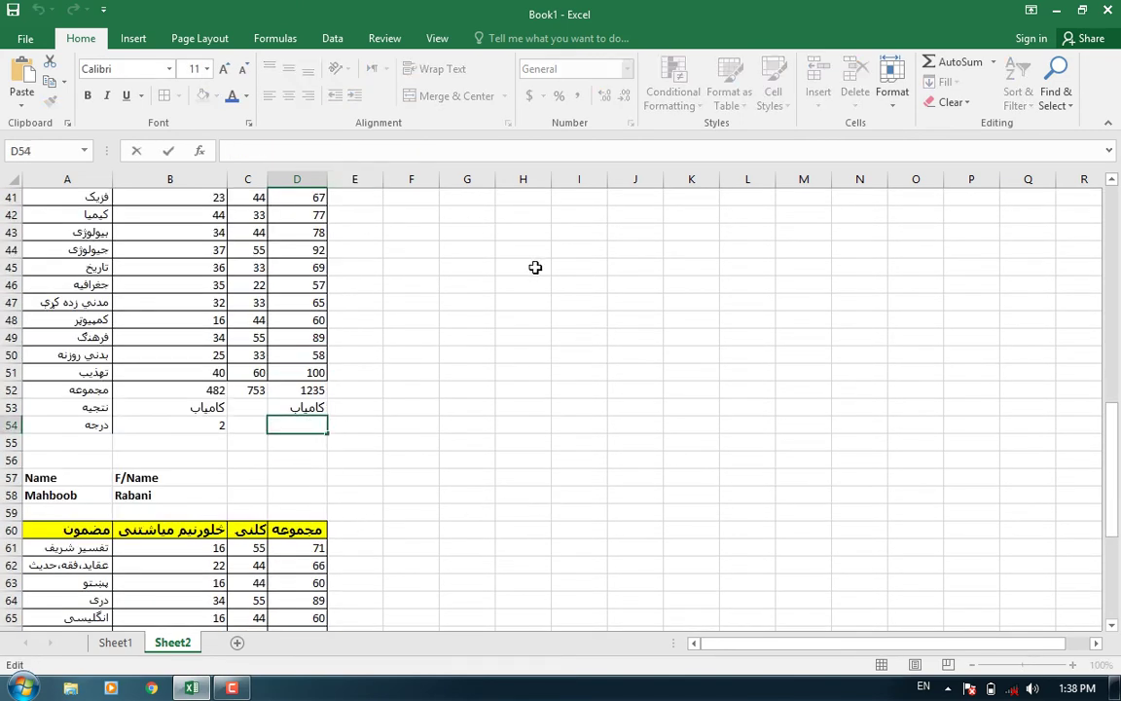
{"action": "key", "text": "ctrl+v"}
{"action": "double_click", "coordinate": [282, 151]}
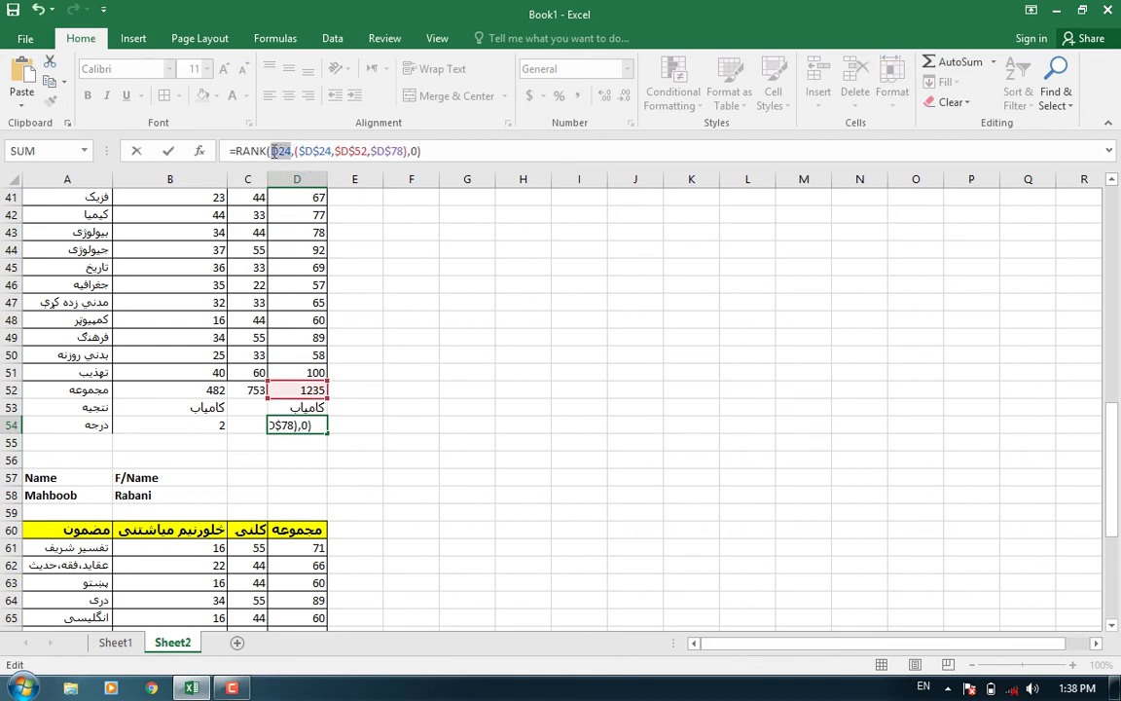
{"action": "left_click", "coordinate": [305, 390]}
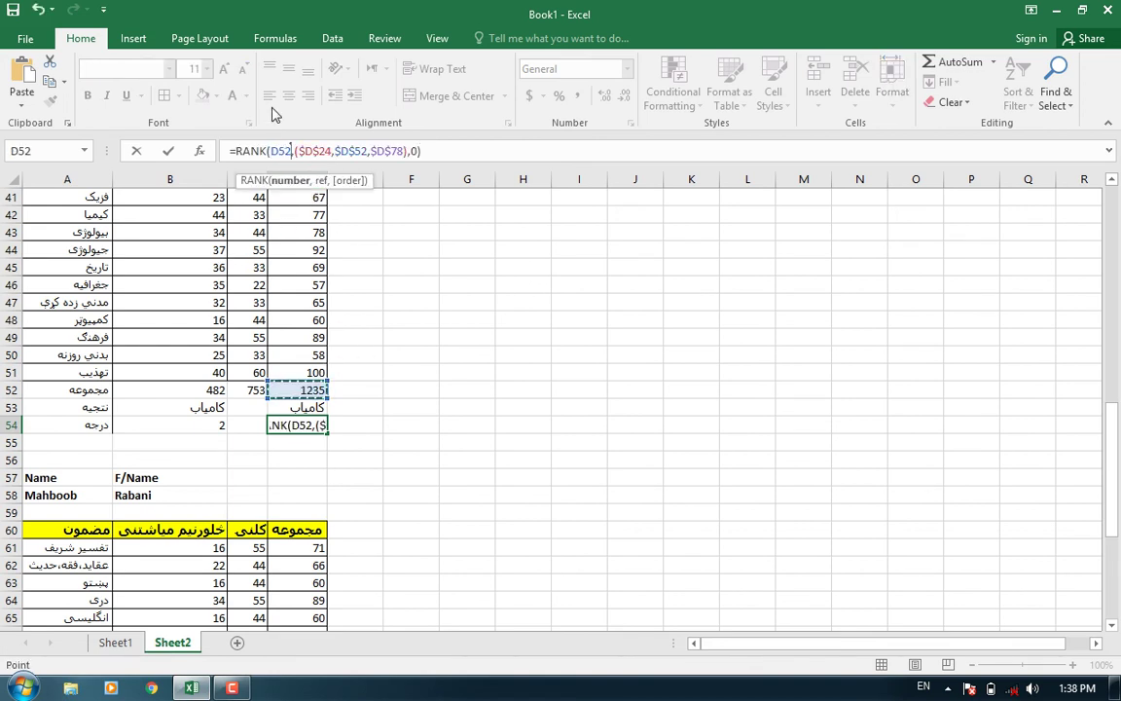
{"action": "key", "text": "Return"}
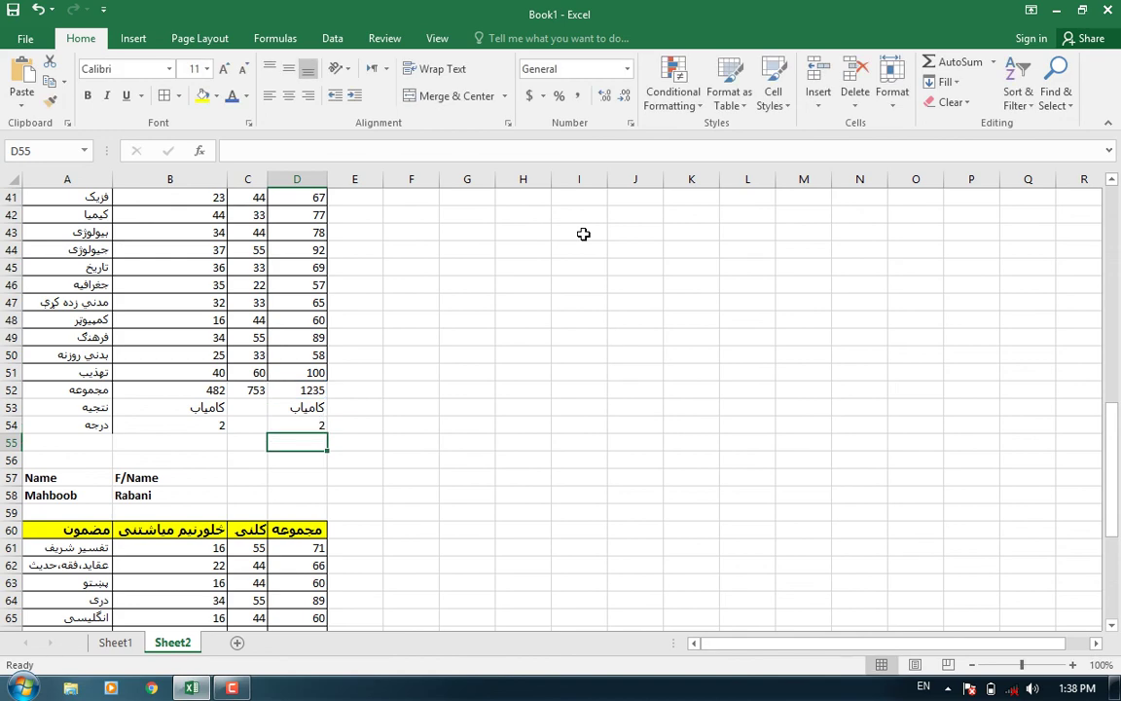
Step: Paste the RANK formula into D80 using D78, so the third student ranks 3
{"action": "left_click_drag", "start_coordinate": [1112, 438], "coordinate": [1113, 516]}
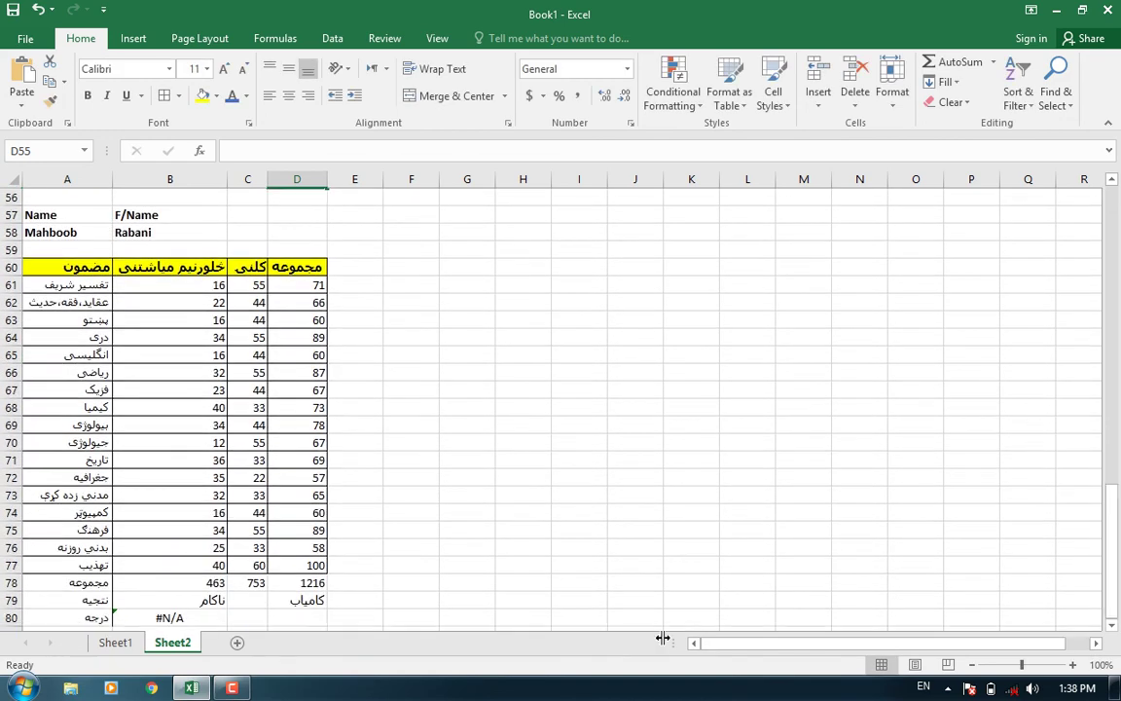
{"action": "left_click", "coordinate": [297, 617]}
{"action": "left_click", "coordinate": [294, 151]}
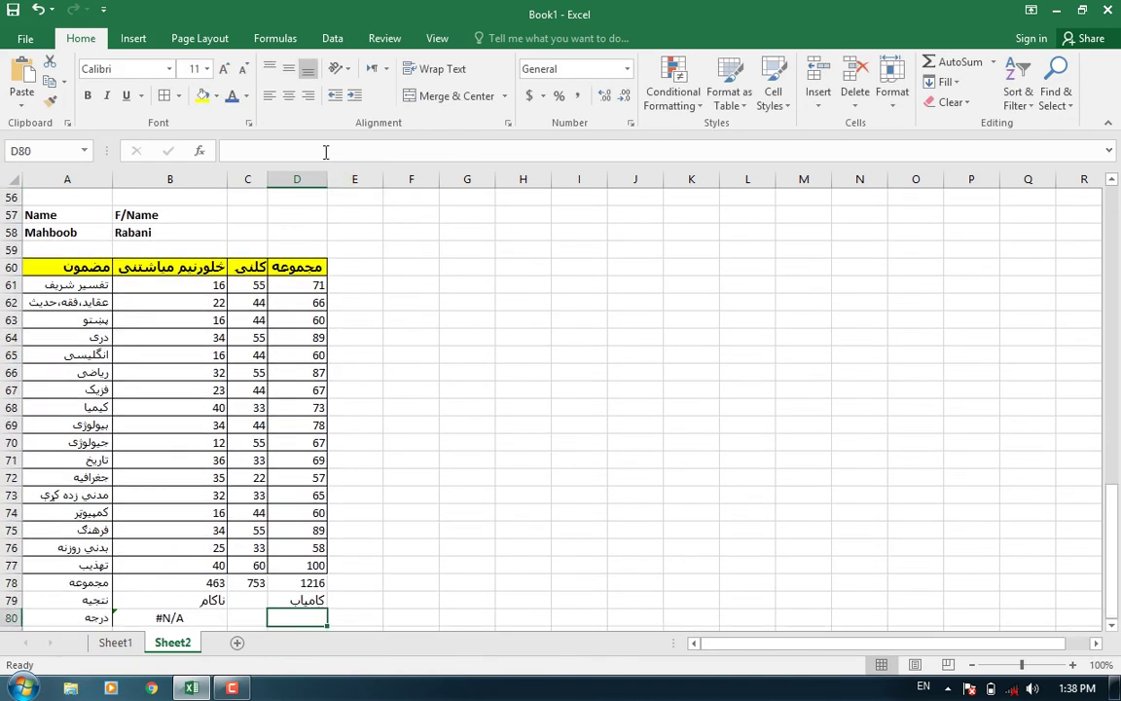
{"action": "key", "text": "ctrl+v"}
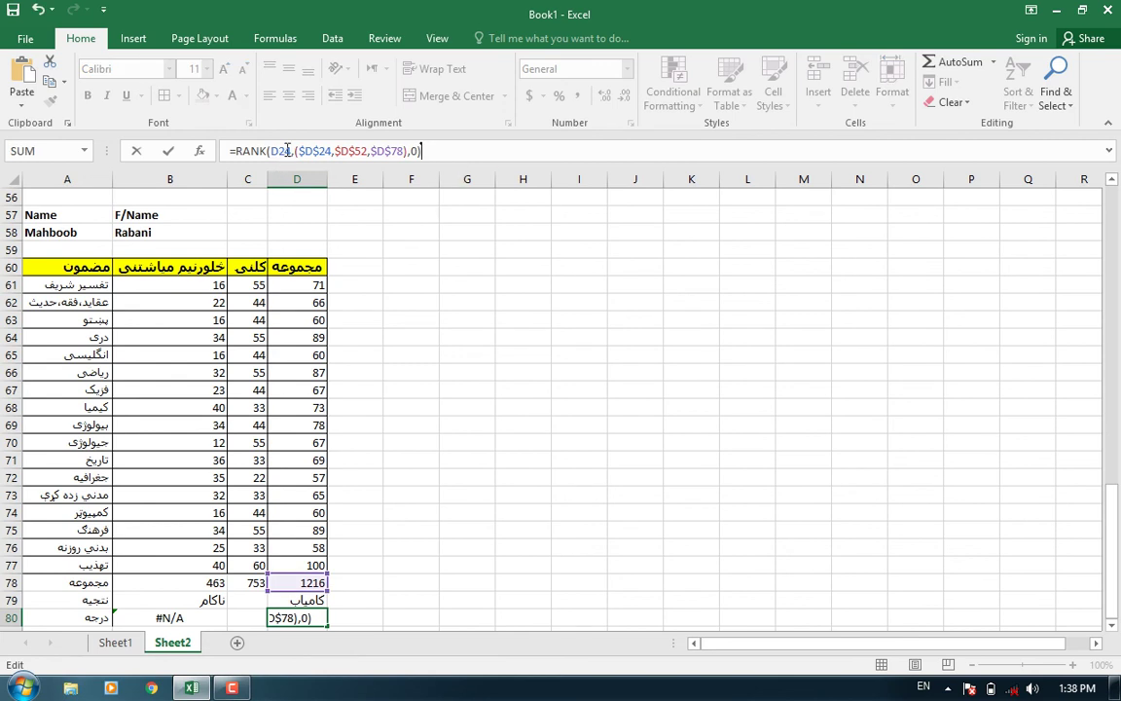
{"action": "double_click", "coordinate": [277, 151]}
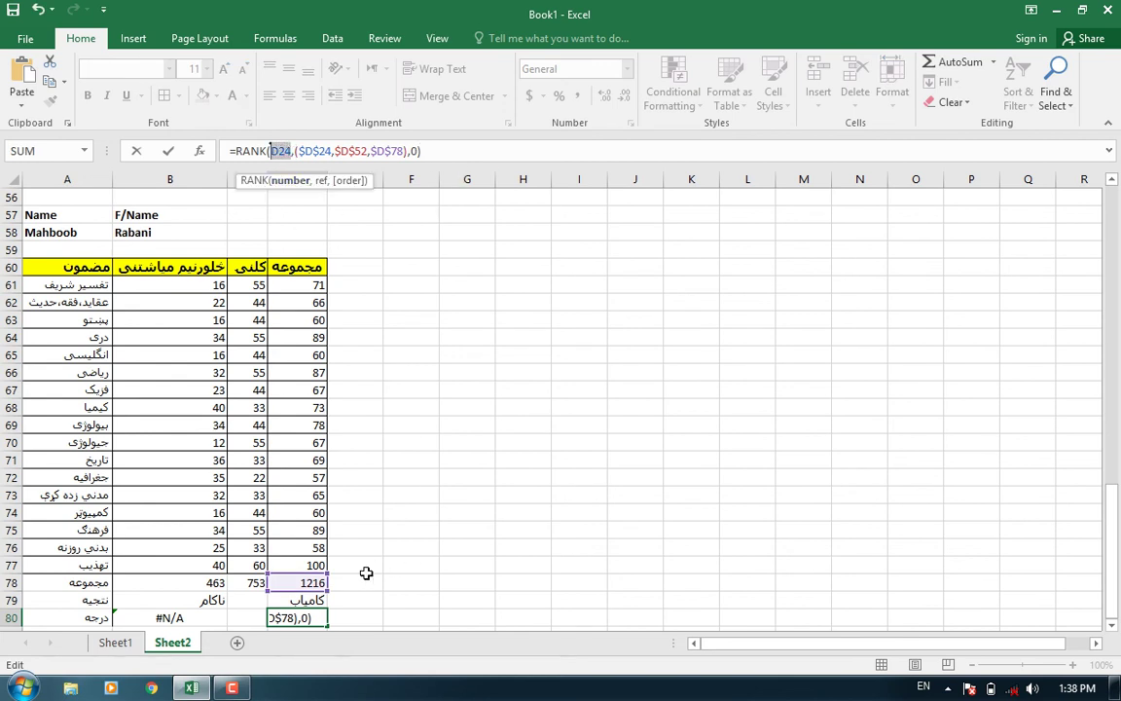
{"action": "left_click", "coordinate": [309, 584]}
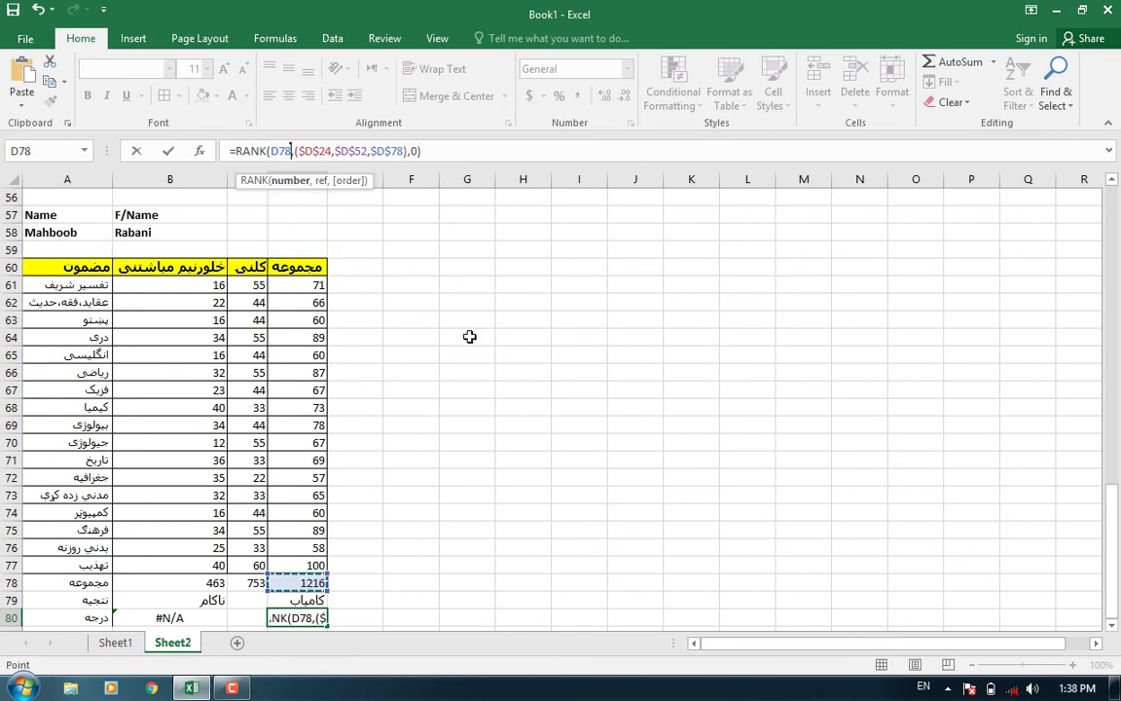
{"action": "key", "text": "Return"}
{"action": "key", "text": "Up"}
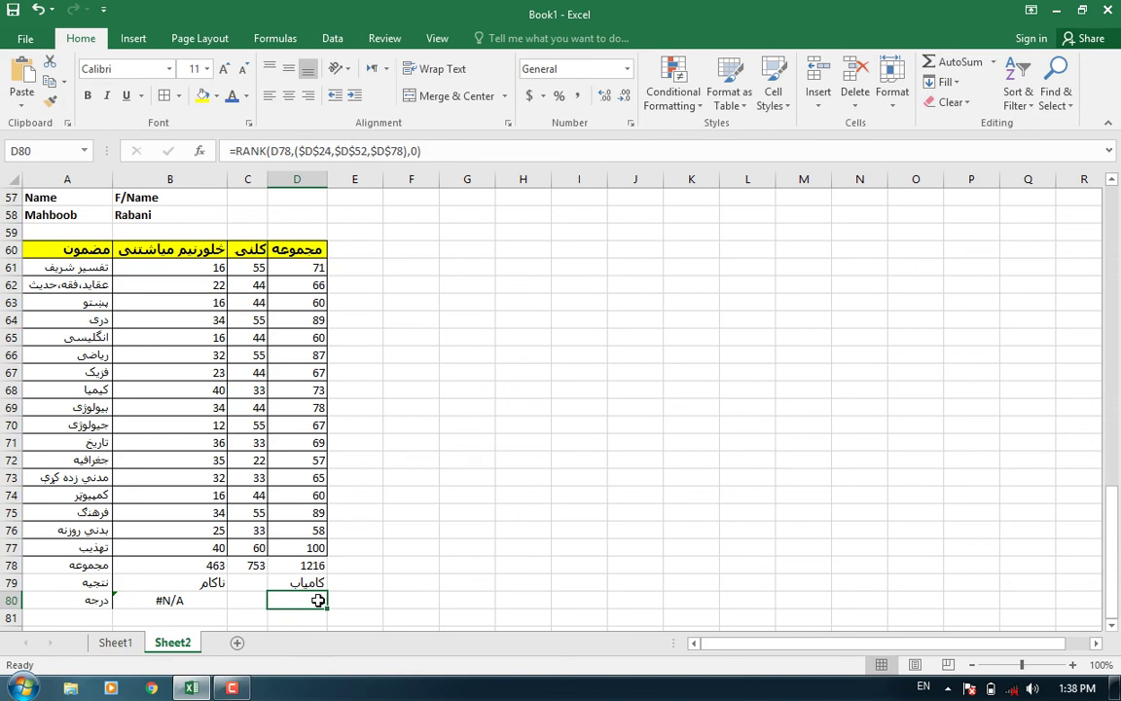
Step: Change the first student's mark in C10 to 25
{"action": "scroll", "coordinate": [477, 431], "scroll_direction": "up", "scroll_amount": 2}
{"action": "scroll", "coordinate": [409, 399], "scroll_direction": "up", "scroll_amount": 3}
{"action": "scroll", "coordinate": [360, 292], "scroll_direction": "up", "scroll_amount": 7}
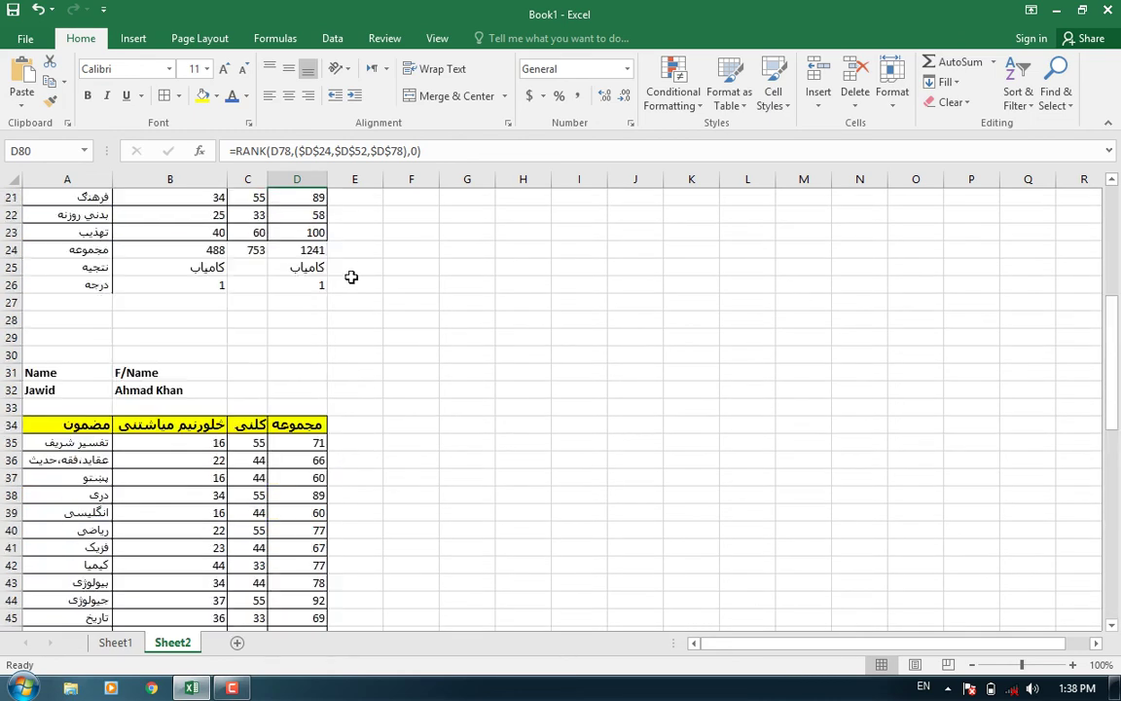
{"action": "scroll", "coordinate": [344, 406], "scroll_direction": "down", "scroll_amount": 8}
{"action": "scroll", "coordinate": [388, 403], "scroll_direction": "up", "scroll_amount": 7}
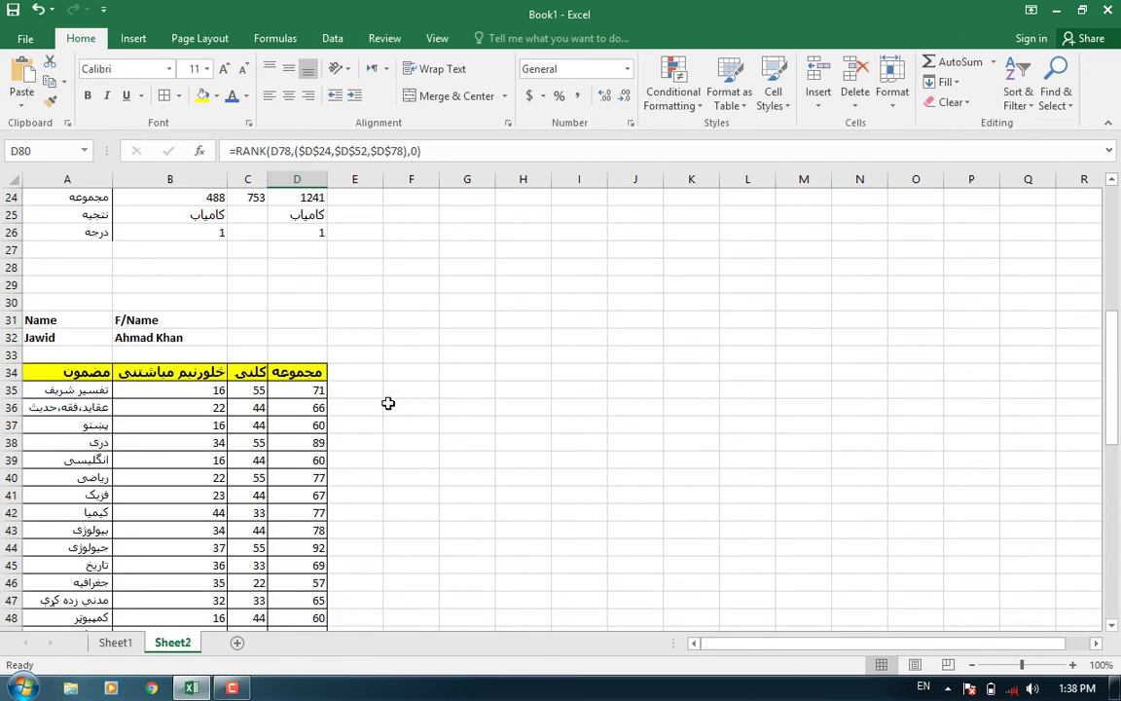
{"action": "scroll", "coordinate": [391, 396], "scroll_direction": "up", "scroll_amount": 4}
{"action": "scroll", "coordinate": [393, 370], "scroll_direction": "up", "scroll_amount": 1}
{"action": "scroll", "coordinate": [368, 363], "scroll_direction": "up", "scroll_amount": 3}
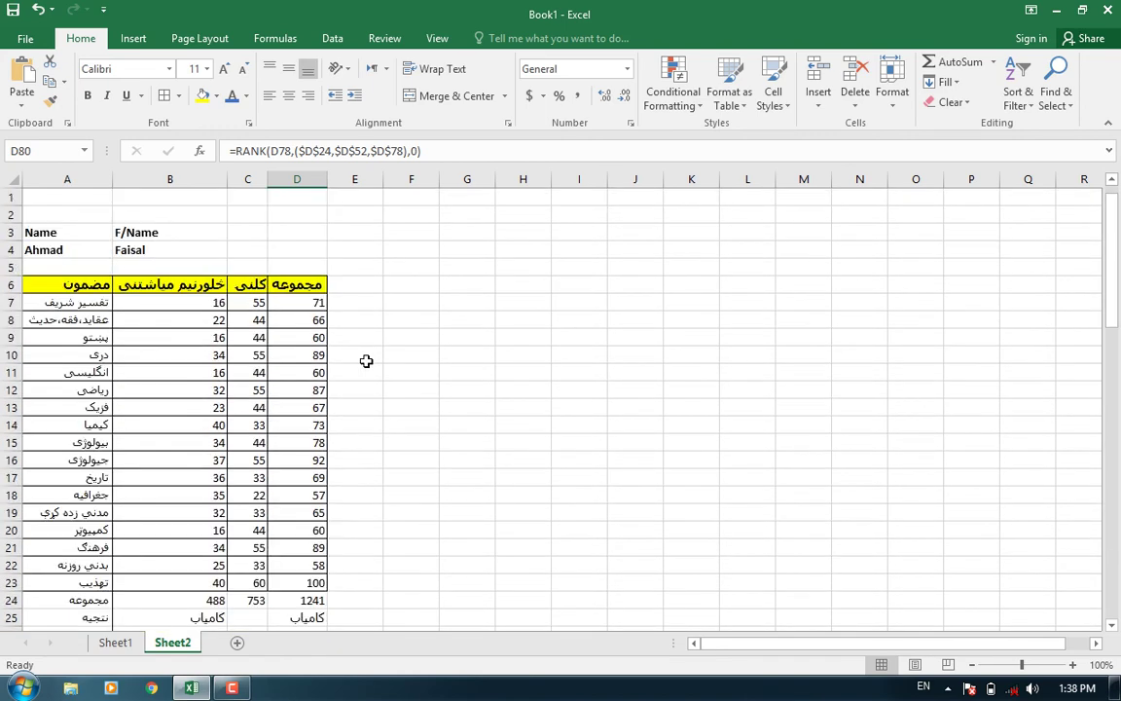
{"action": "left_click", "coordinate": [251, 352]}
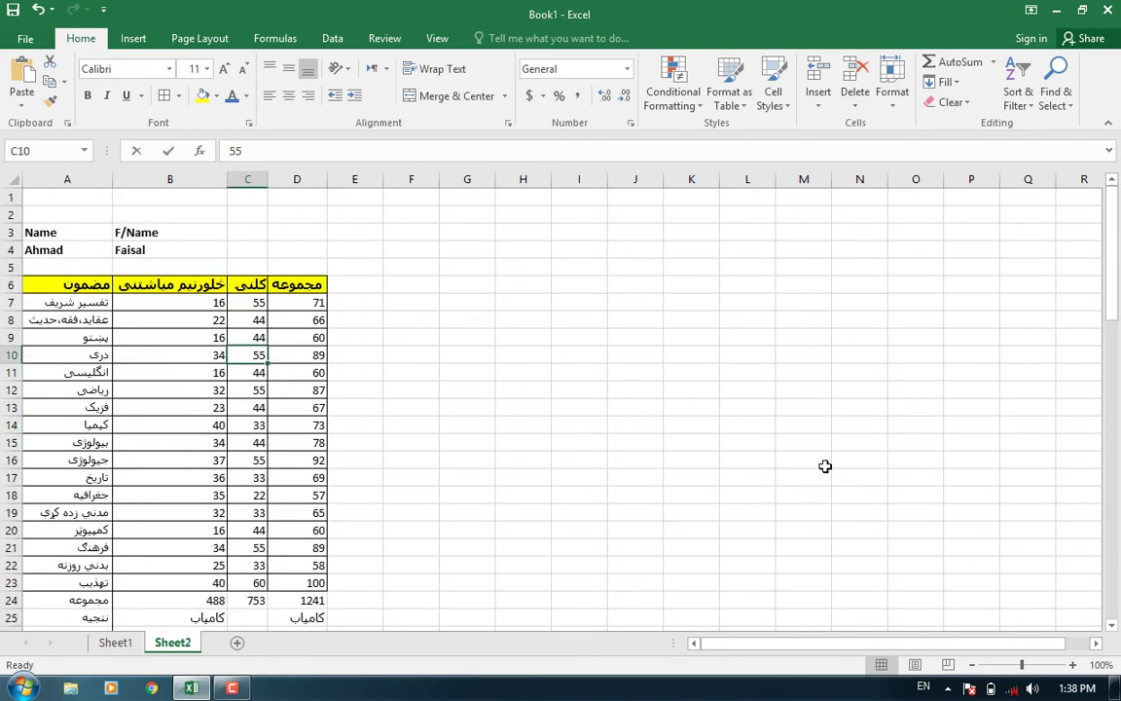
{"action": "type", "text": "20"}
{"action": "key", "text": "Return"}
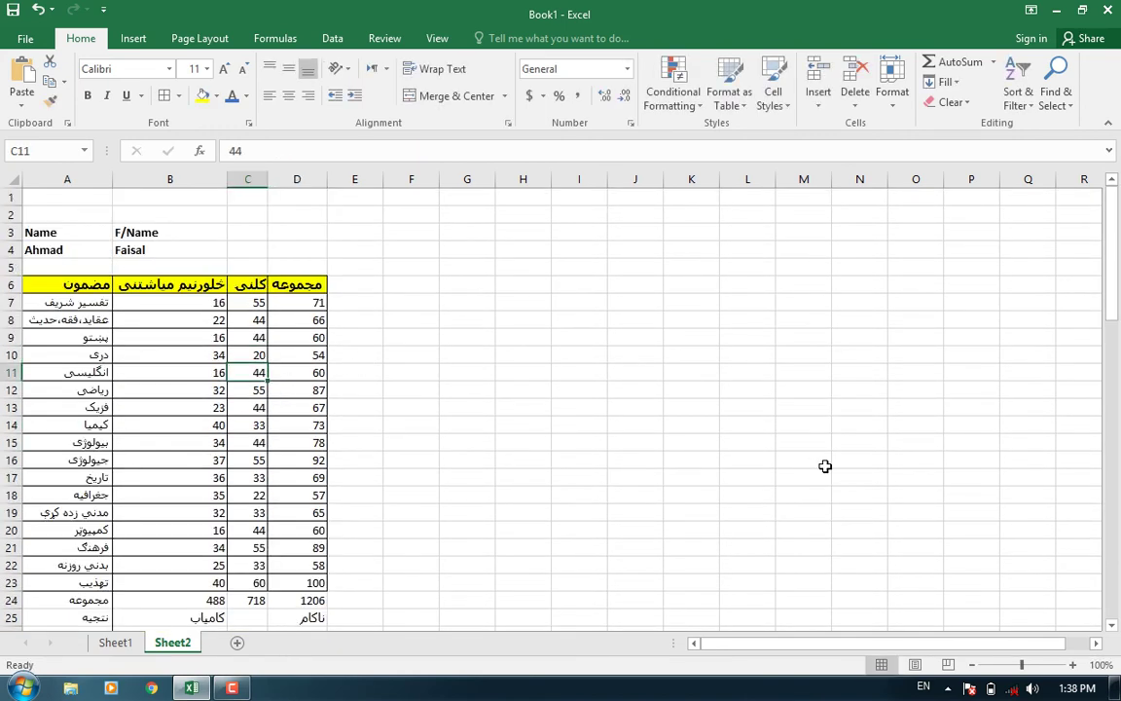
{"action": "key", "text": "Up"}
{"action": "key", "text": "Right"}
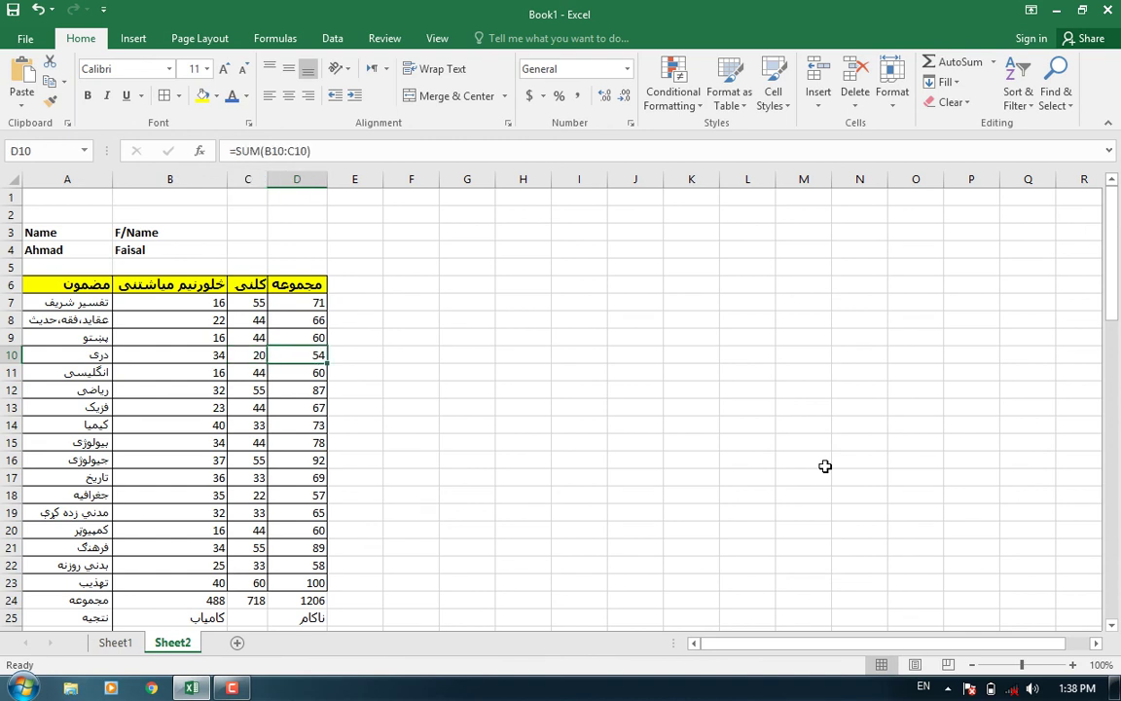
{"action": "key", "text": "Left"}
{"action": "type", "text": "25"}
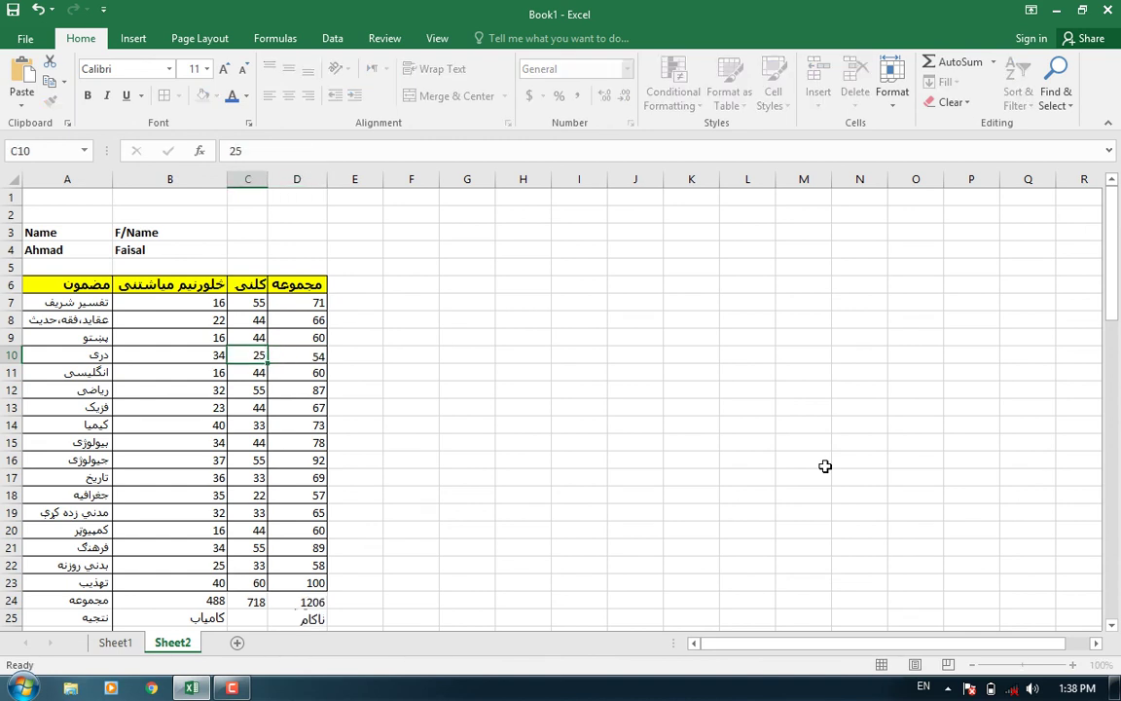
{"action": "key", "text": "Return"}
Step: Set C42 and C43 to 26, then review the updated totals and ranks
{"action": "scroll", "coordinate": [823, 462], "scroll_direction": "down", "scroll_amount": 4}
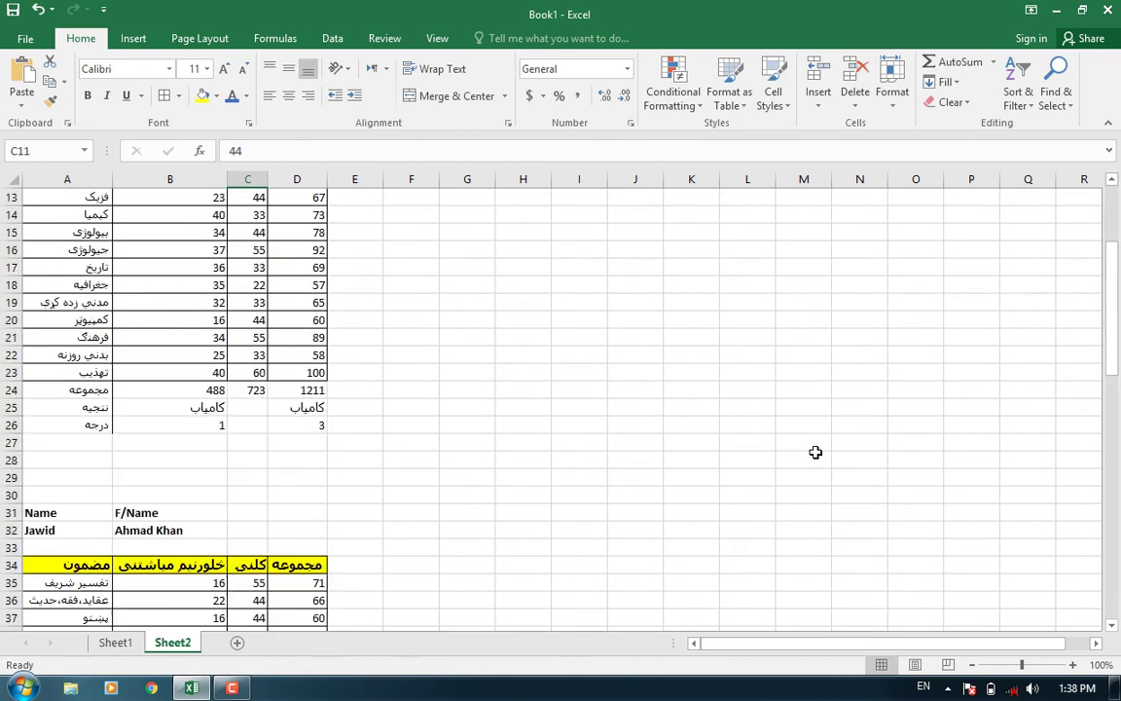
{"action": "scroll", "coordinate": [353, 436], "scroll_direction": "down", "scroll_amount": 2}
{"action": "scroll", "coordinate": [361, 481], "scroll_direction": "down", "scroll_amount": 5}
{"action": "scroll", "coordinate": [369, 519], "scroll_direction": "down", "scroll_amount": 6}
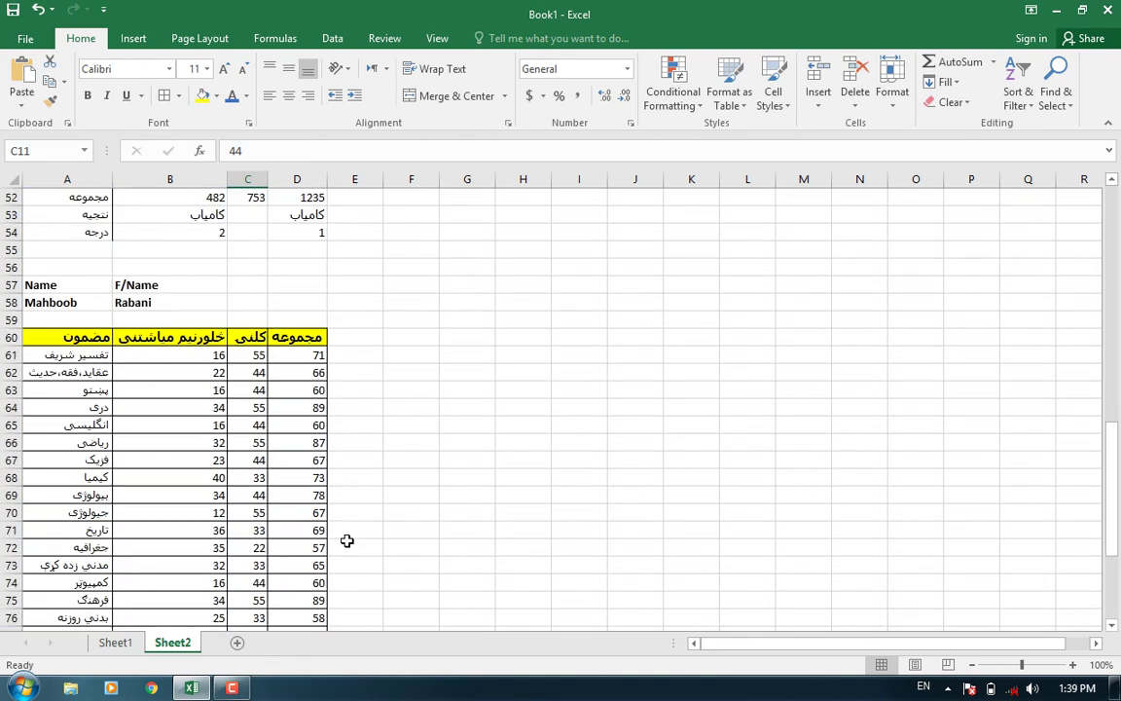
{"action": "scroll", "coordinate": [348, 538], "scroll_direction": "down", "scroll_amount": 3}
{"action": "scroll", "coordinate": [359, 550], "scroll_direction": "down", "scroll_amount": 1}
{"action": "scroll", "coordinate": [363, 443], "scroll_direction": "up", "scroll_amount": 8}
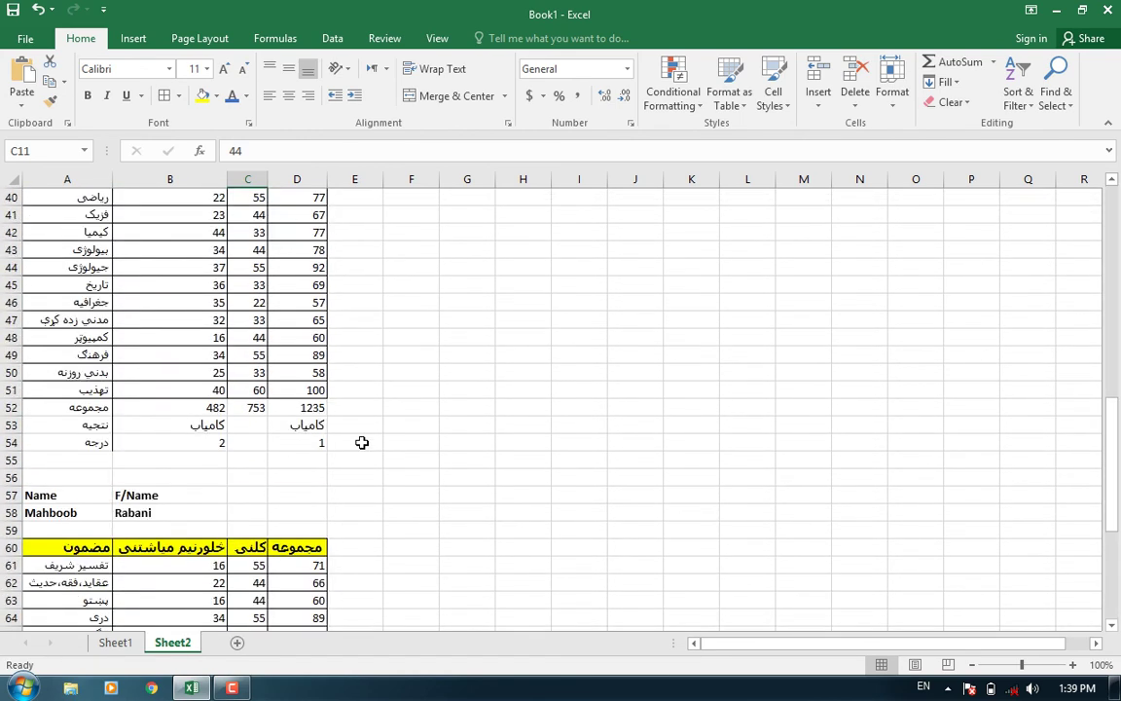
{"action": "scroll", "coordinate": [316, 502], "scroll_direction": "up", "scroll_amount": 1}
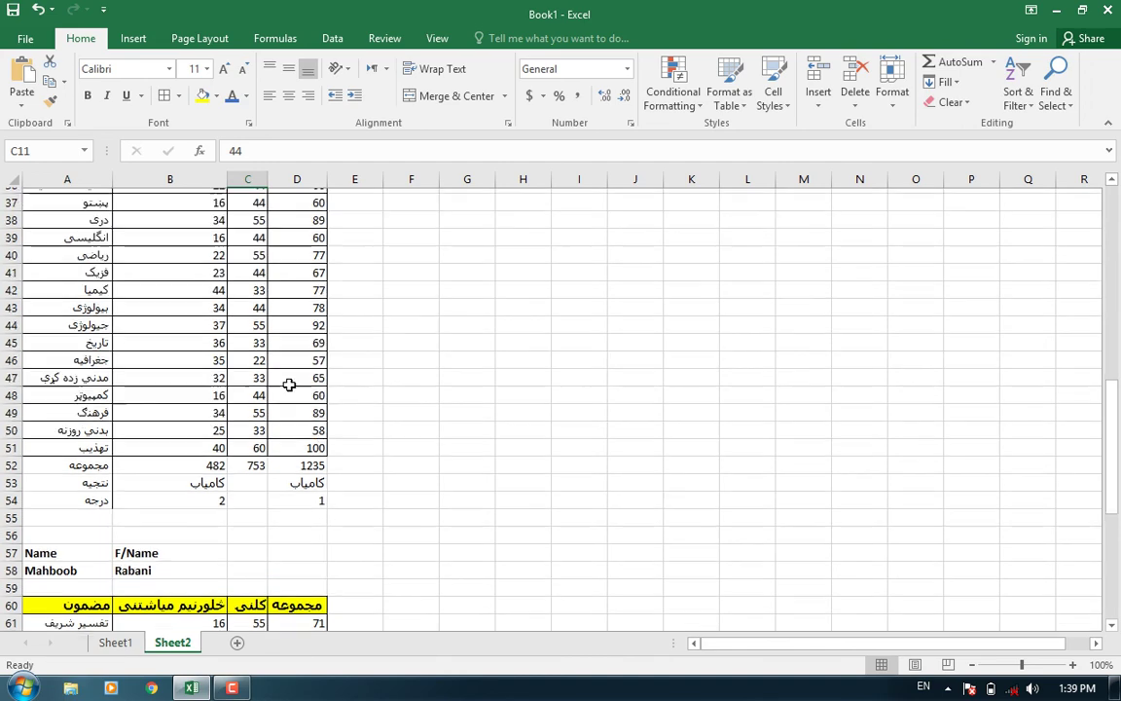
{"action": "scroll", "coordinate": [287, 409], "scroll_direction": "up", "scroll_amount": 3}
{"action": "left_click", "coordinate": [259, 441]}
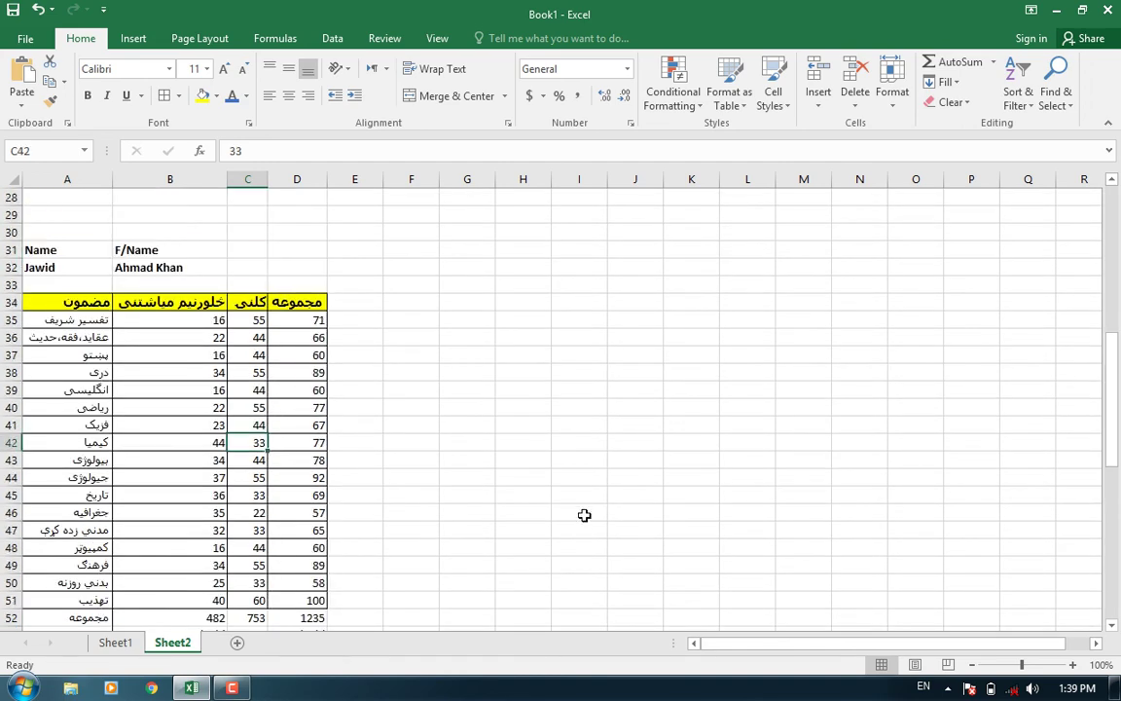
{"action": "type", "text": "22"}
{"action": "type", "text": "6"}
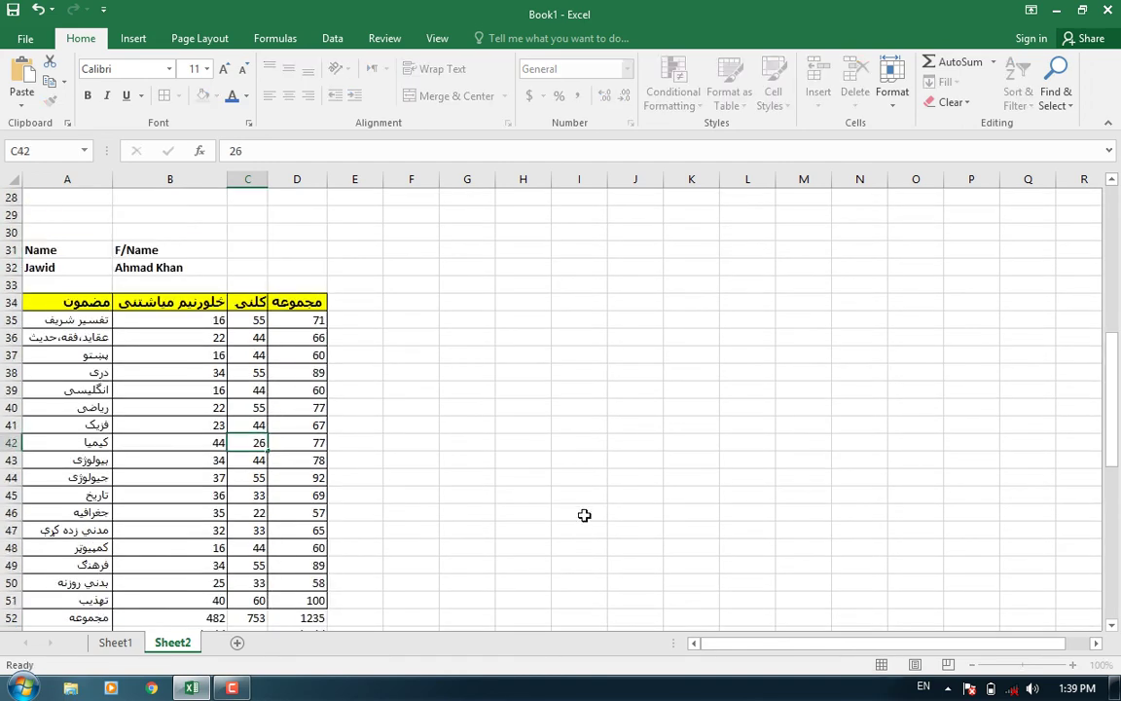
{"action": "key", "text": "Return"}
{"action": "scroll", "coordinate": [589, 513], "scroll_direction": "down", "scroll_amount": 2}
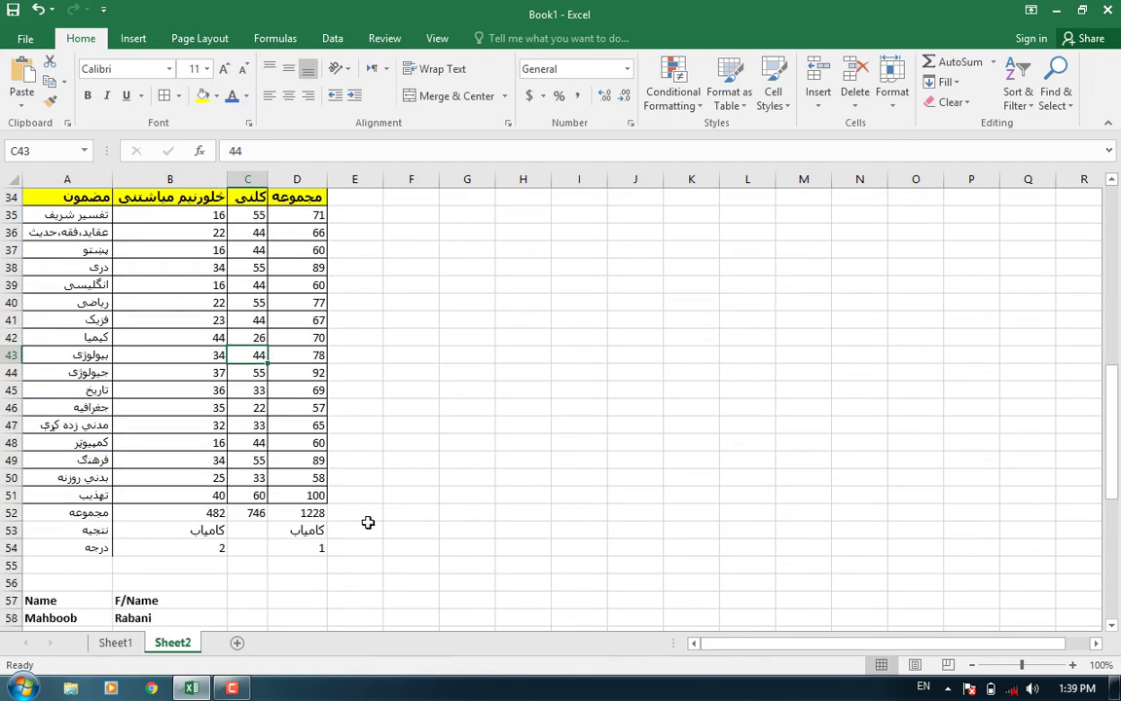
{"action": "scroll", "coordinate": [402, 519], "scroll_direction": "up", "scroll_amount": 2}
{"action": "type", "text": "26"}
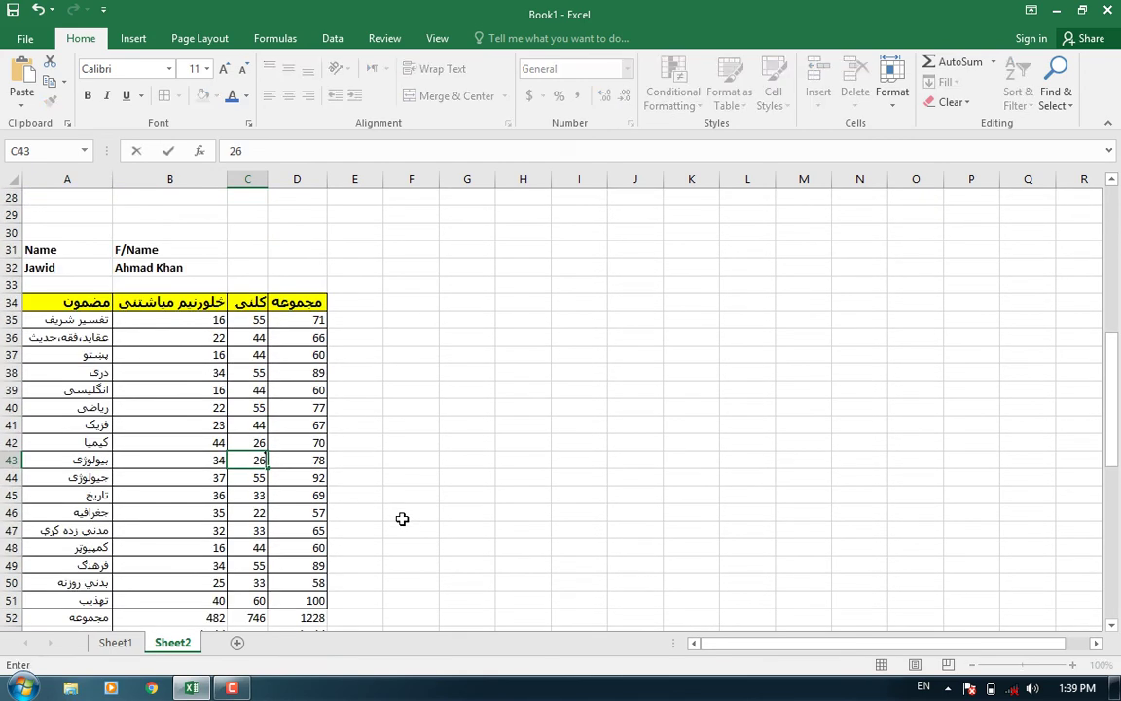
{"action": "key", "text": "Return"}
{"action": "scroll", "coordinate": [402, 519], "scroll_direction": "down", "scroll_amount": 1}
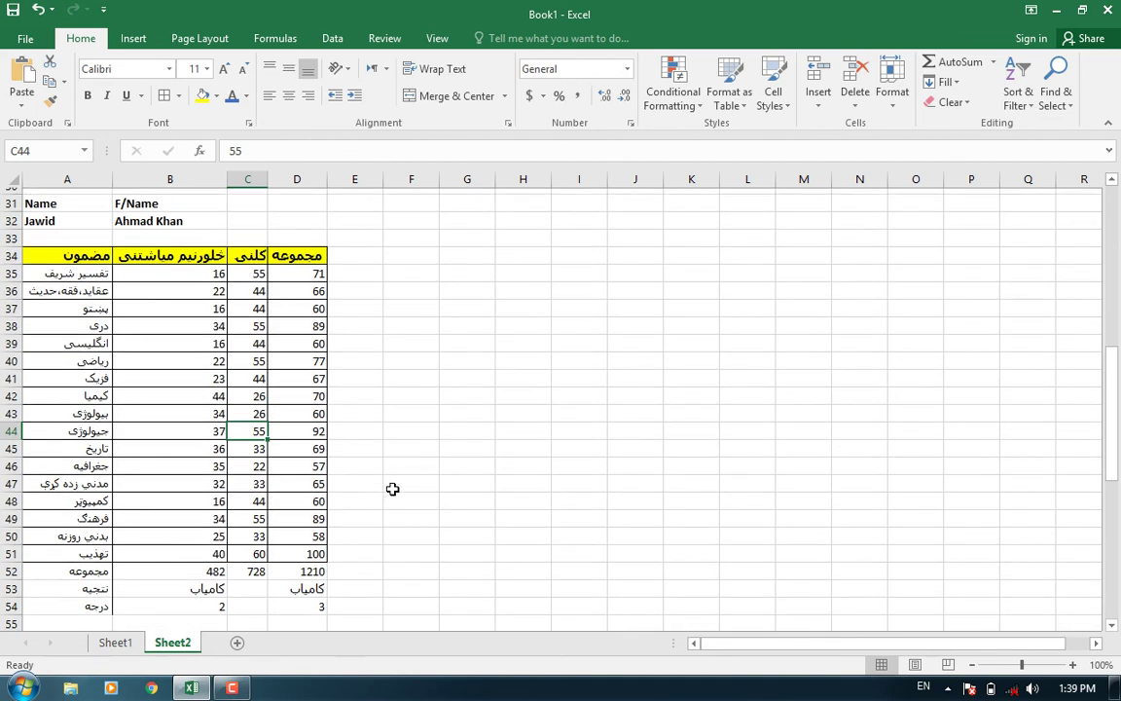
{"action": "scroll", "coordinate": [393, 488], "scroll_direction": "up", "scroll_amount": 5}
{"action": "scroll", "coordinate": [392, 543], "scroll_direction": "down", "scroll_amount": 10}
{"action": "scroll", "coordinate": [392, 543], "scroll_direction": "down", "scroll_amount": 2}
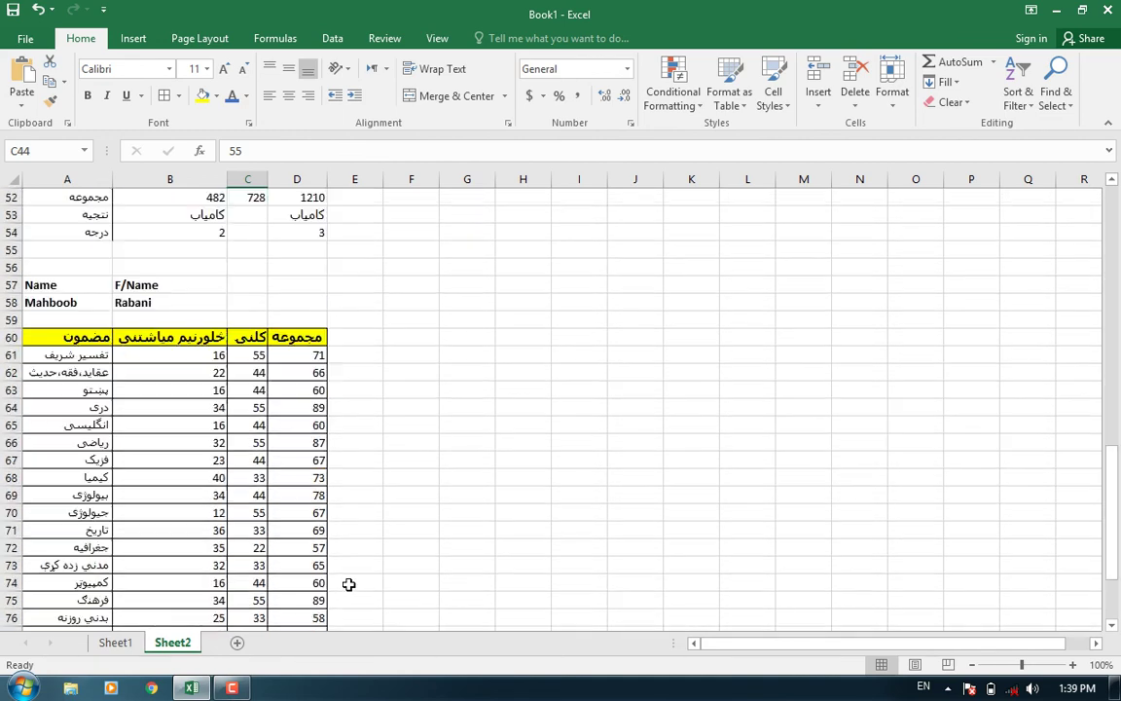
{"action": "scroll", "coordinate": [347, 586], "scroll_direction": "down", "scroll_amount": 1}
{"action": "scroll", "coordinate": [382, 456], "scroll_direction": "up", "scroll_amount": 9}
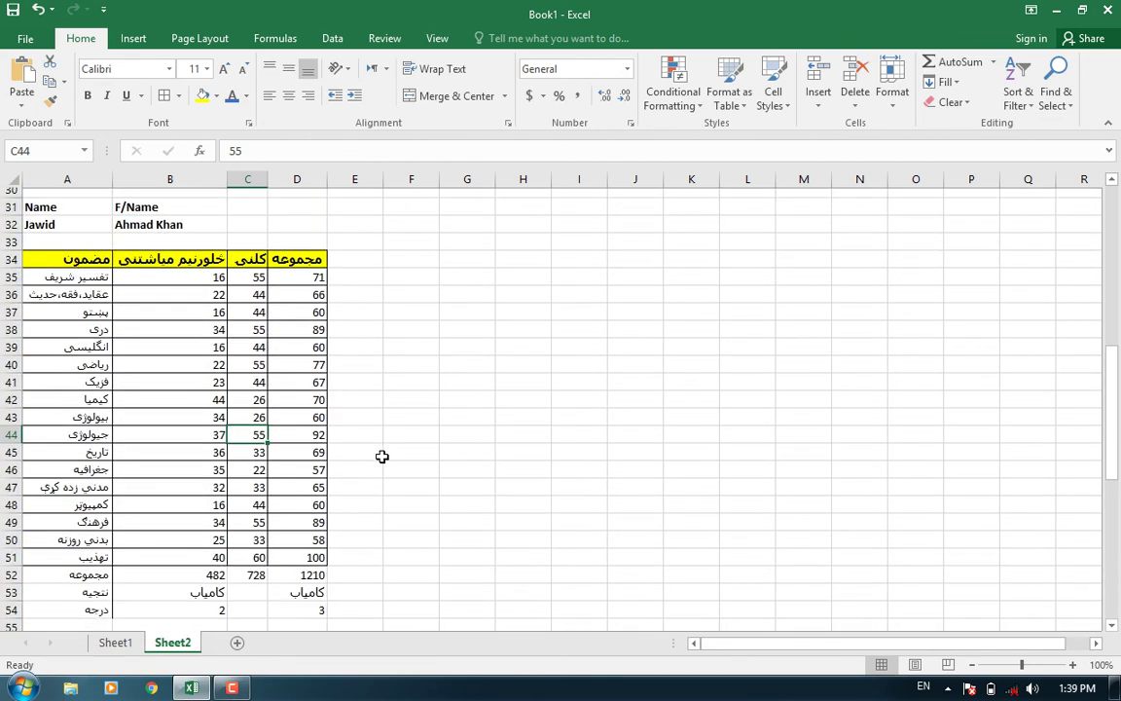
{"action": "scroll", "coordinate": [383, 456], "scroll_direction": "down", "scroll_amount": 2}
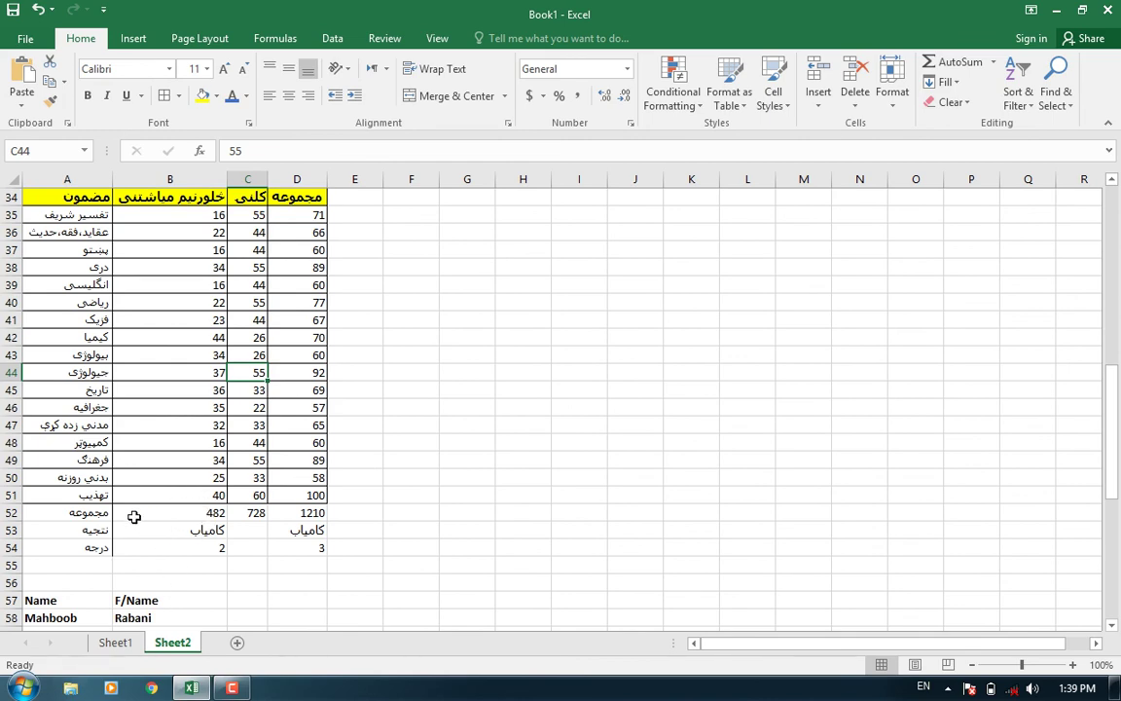
{"action": "scroll", "coordinate": [371, 537], "scroll_direction": "up", "scroll_amount": 6}
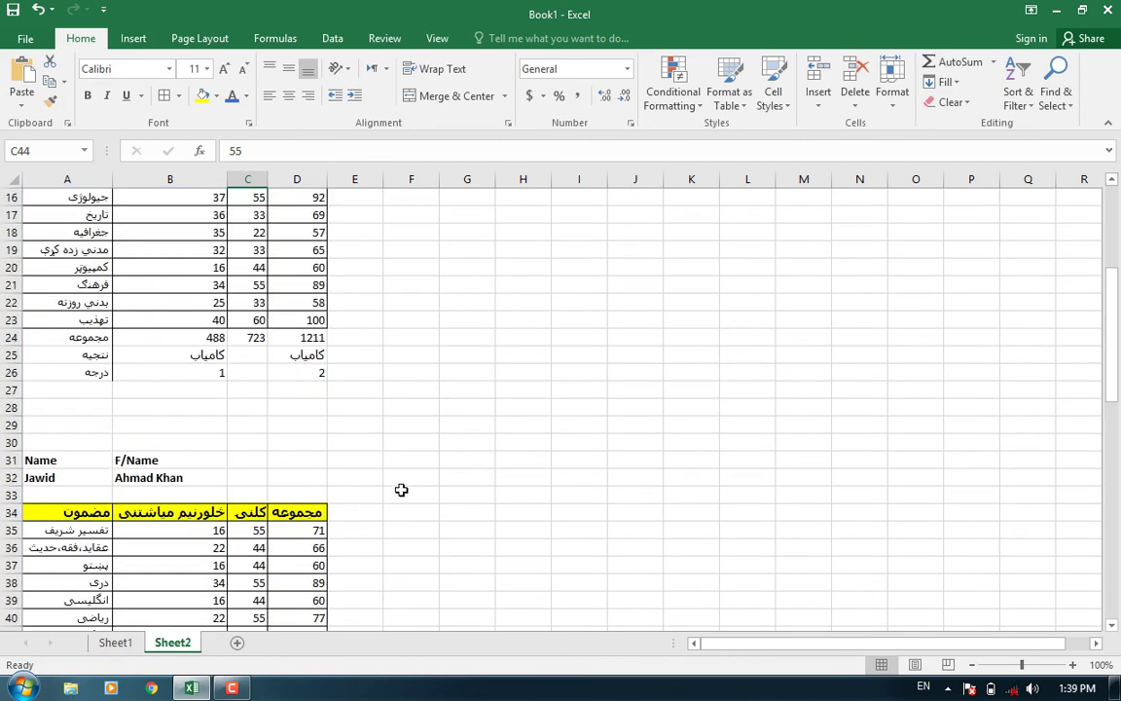
{"action": "scroll", "coordinate": [400, 490], "scroll_direction": "up", "scroll_amount": 5}
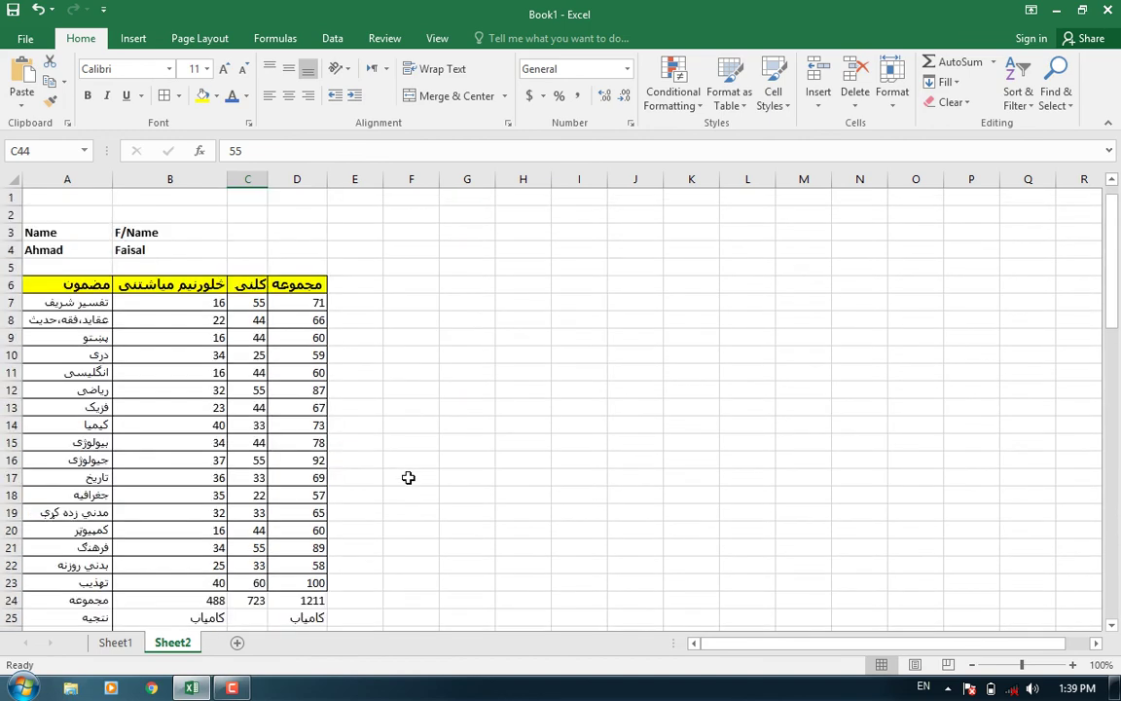
Step: Go to Sheet1 with the original marks table and SUM, IF, And, Rank list
{"action": "left_click", "coordinate": [109, 642]}
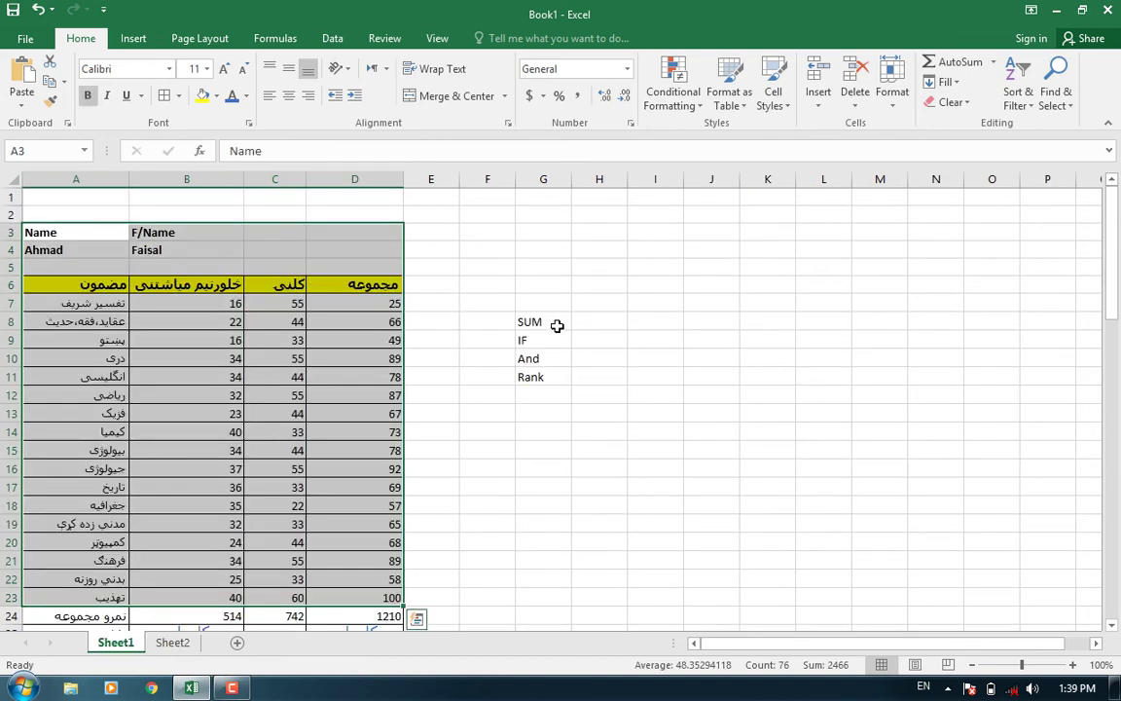